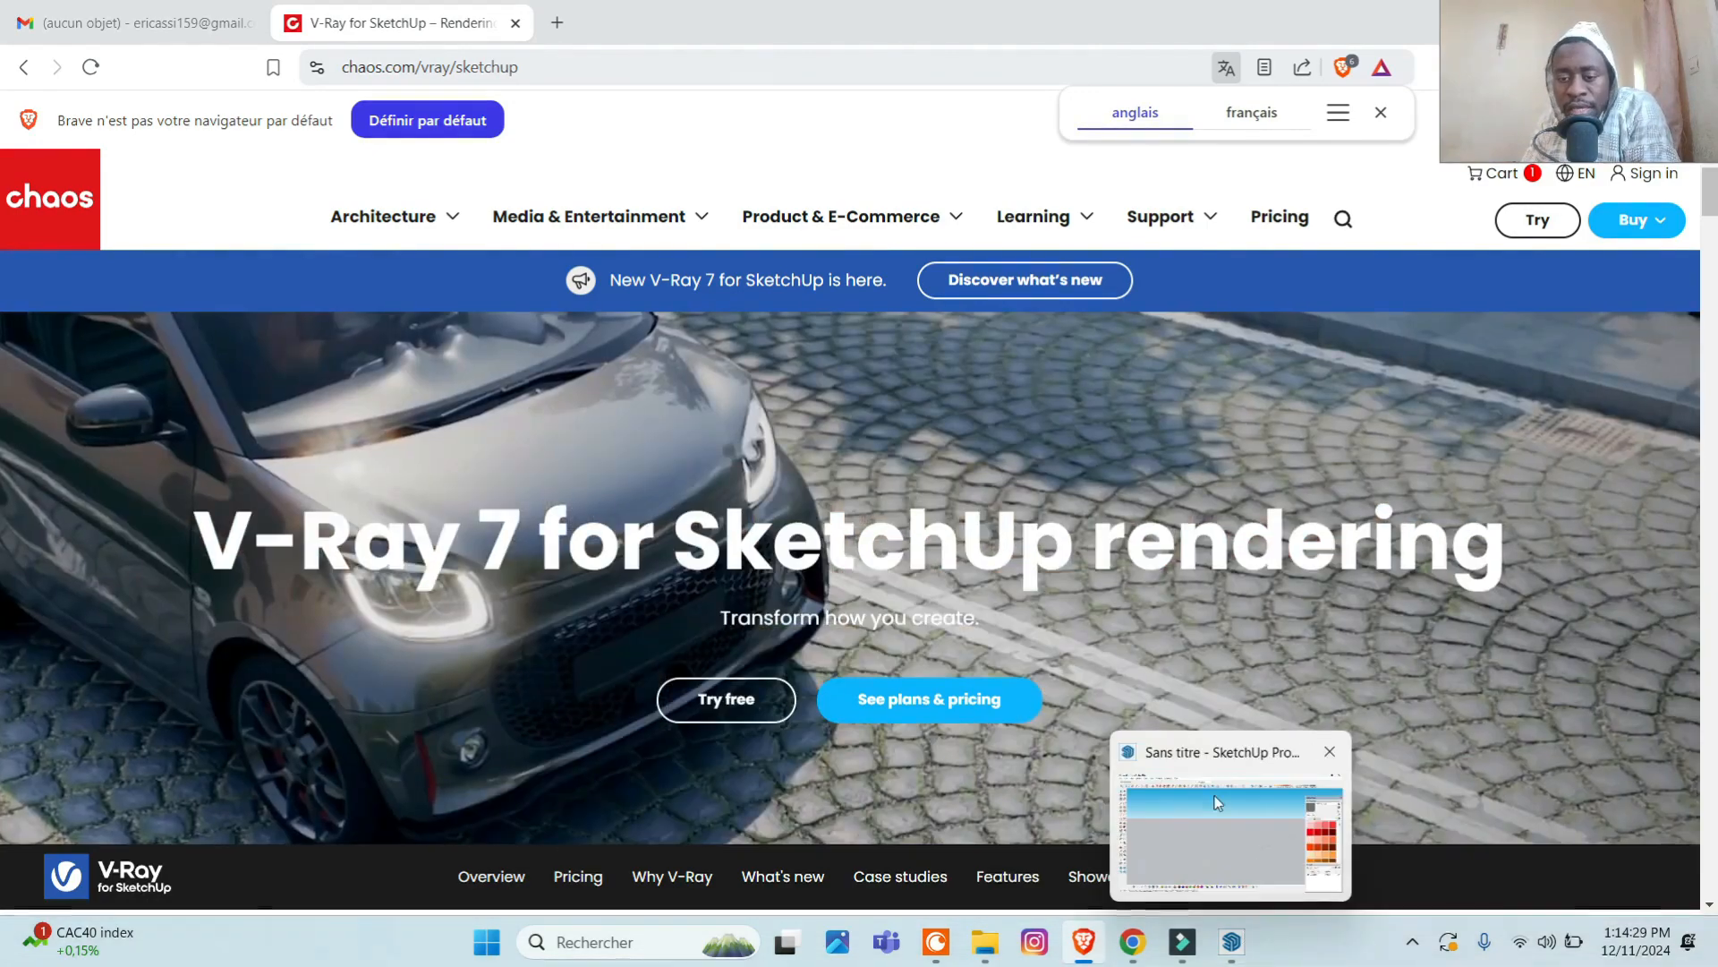
# - Switch to SketchUp and rearrange the floating V-Ray for SketchUp, V-Ray Utilities and V-Ray Objects toolbars above the model
pyautogui.click(1239, 938)
pyautogui.scroll(3, 1109, 385)
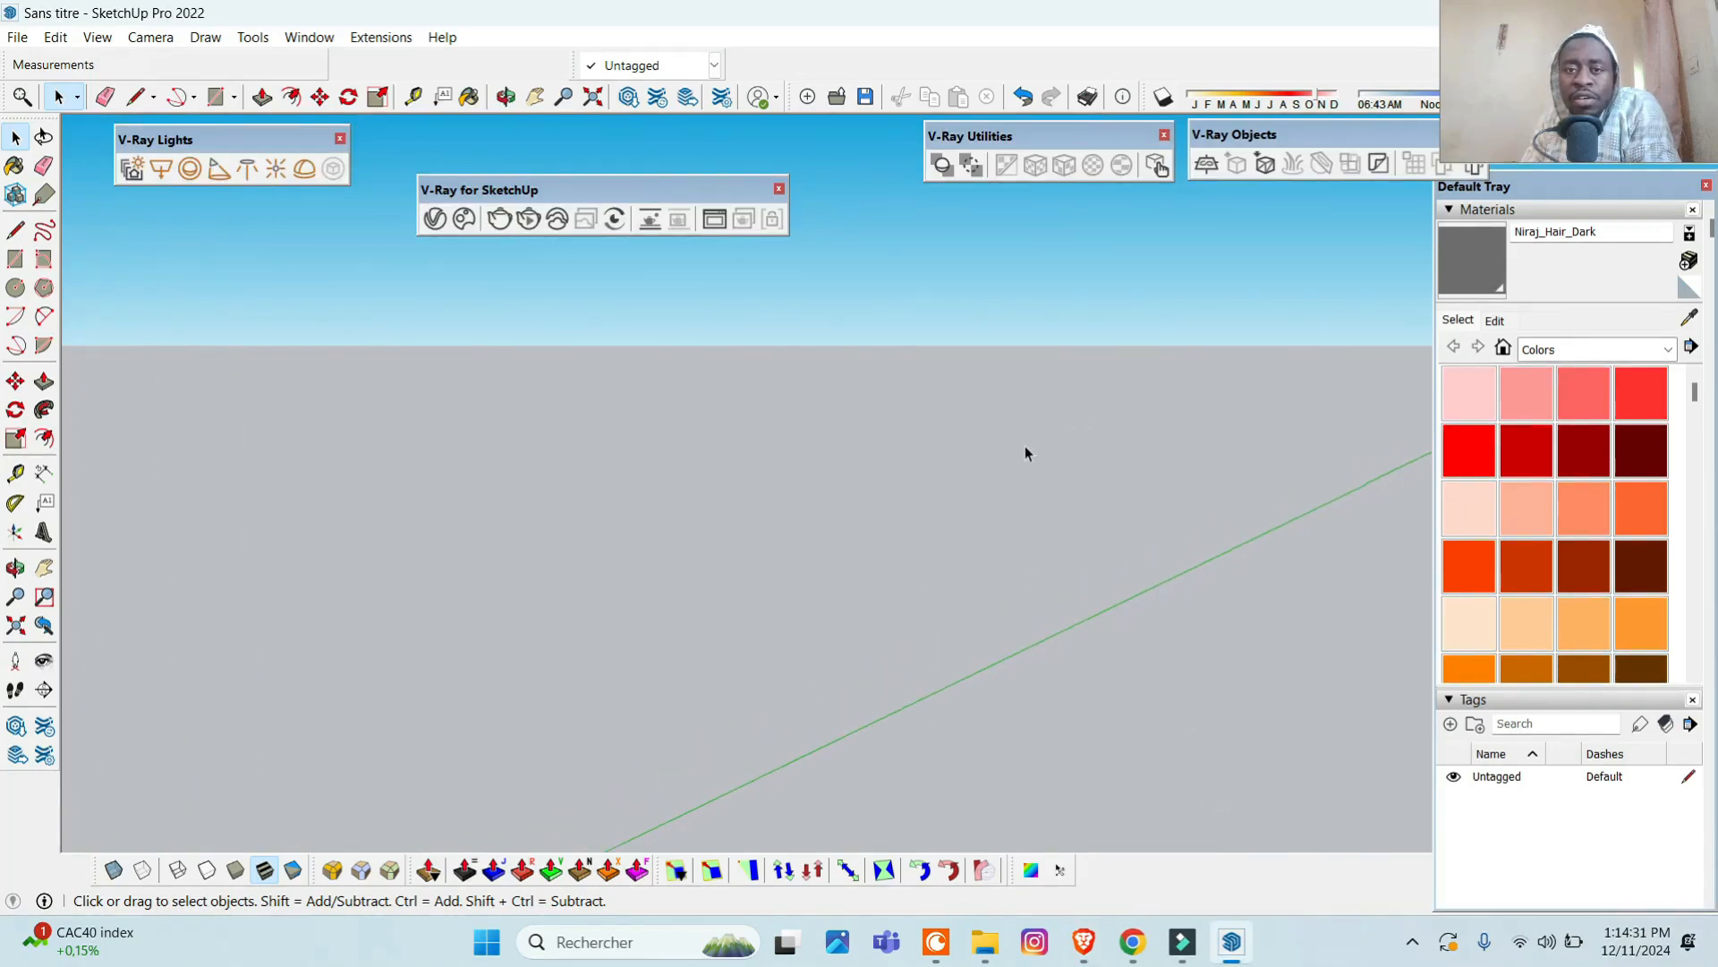
pyautogui.moveTo(689, 186); pyautogui.dragTo(666, 215)
pyautogui.moveTo(968, 150); pyautogui.dragTo(874, 292)
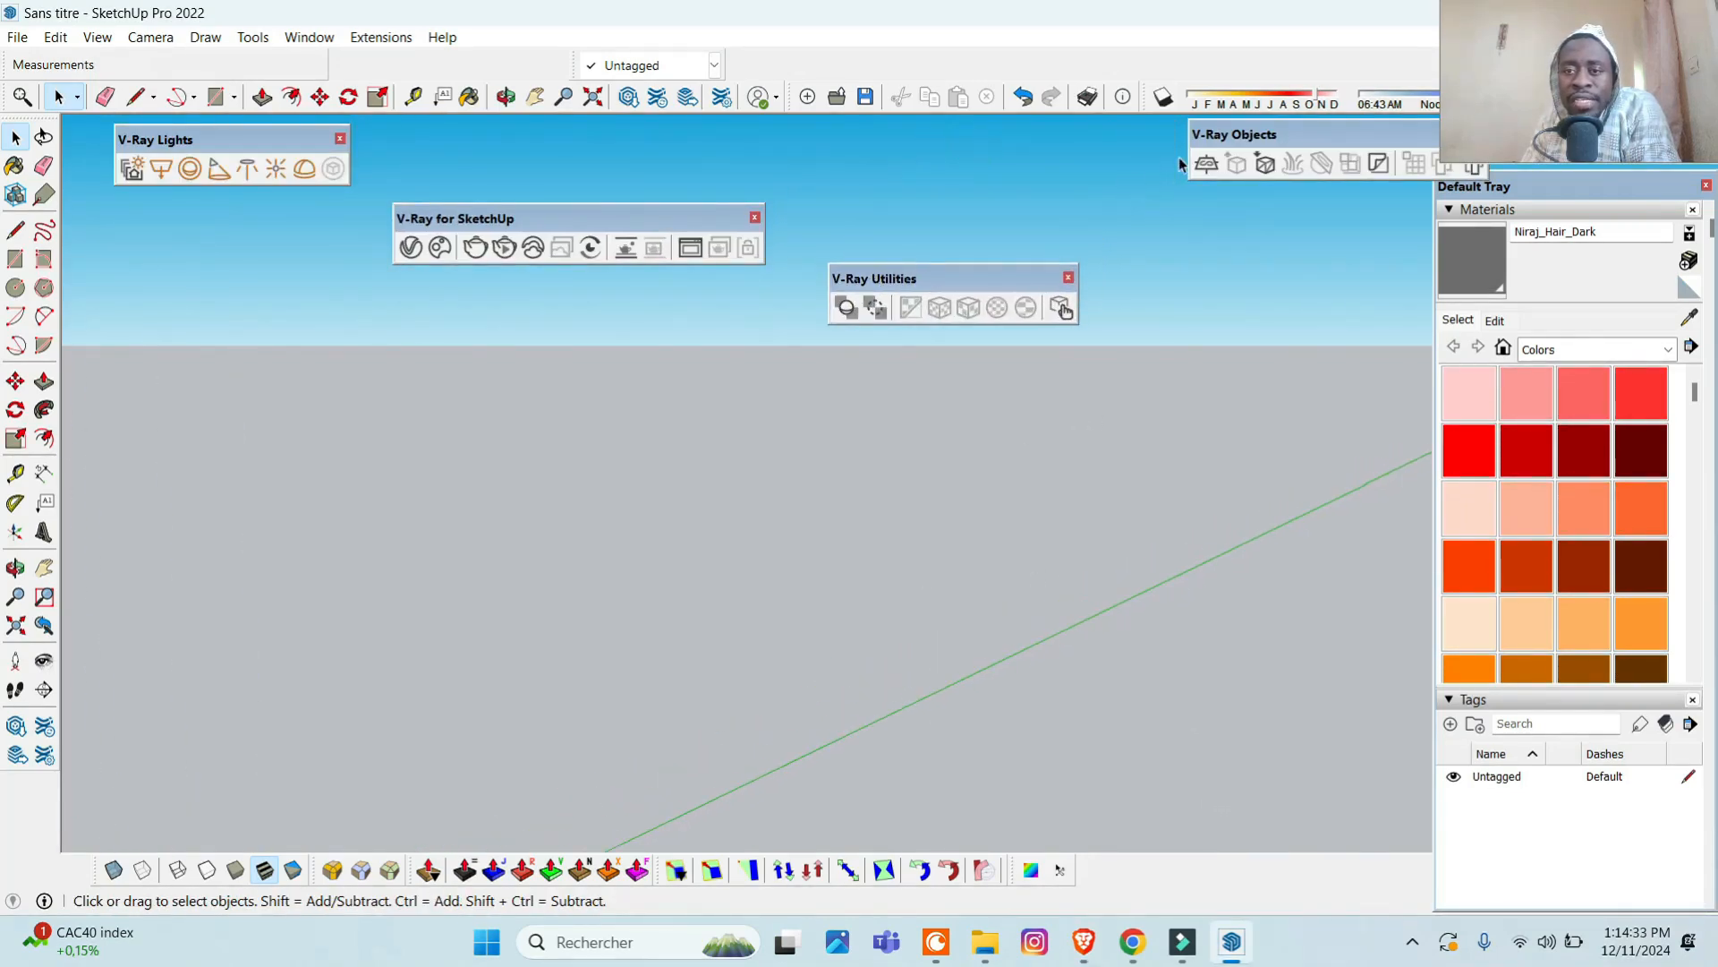
pyautogui.moveTo(1242, 139); pyautogui.dragTo(982, 162)
pyautogui.moveTo(462, 219); pyautogui.dragTo(581, 158)
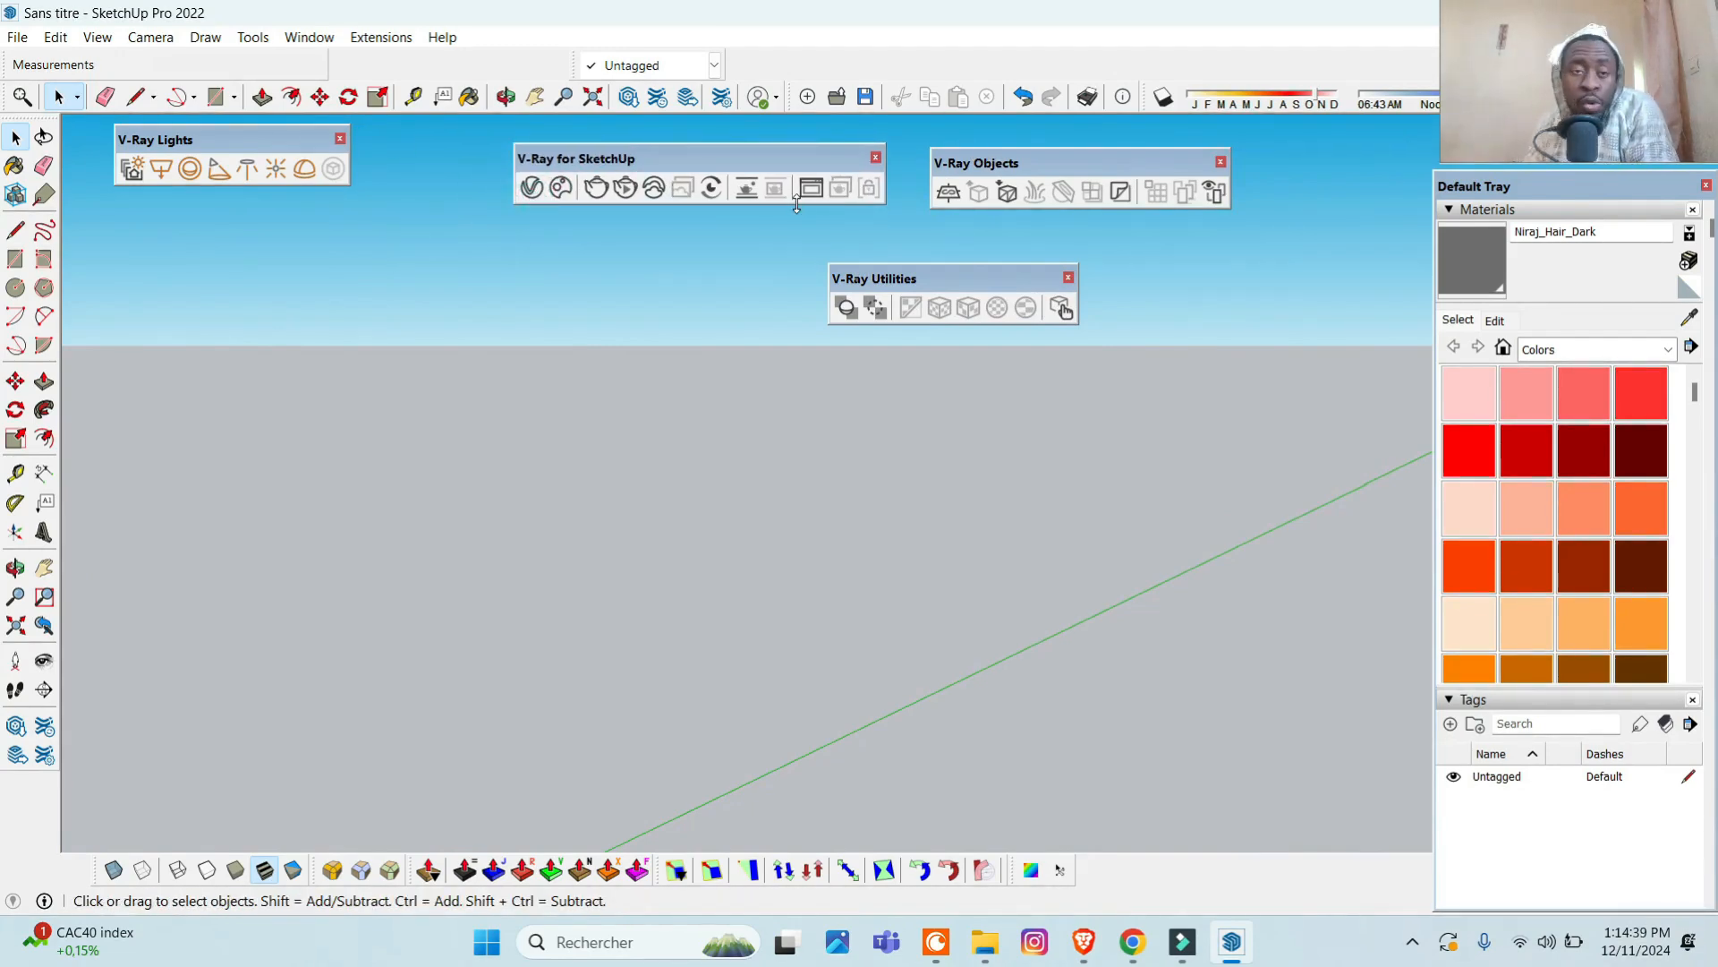
# - Open the Chaos Cosmos browser full screen and examine the Spring, Summer and Autumn variants of the Arfaj 006 shrub
pyautogui.click(561, 189)
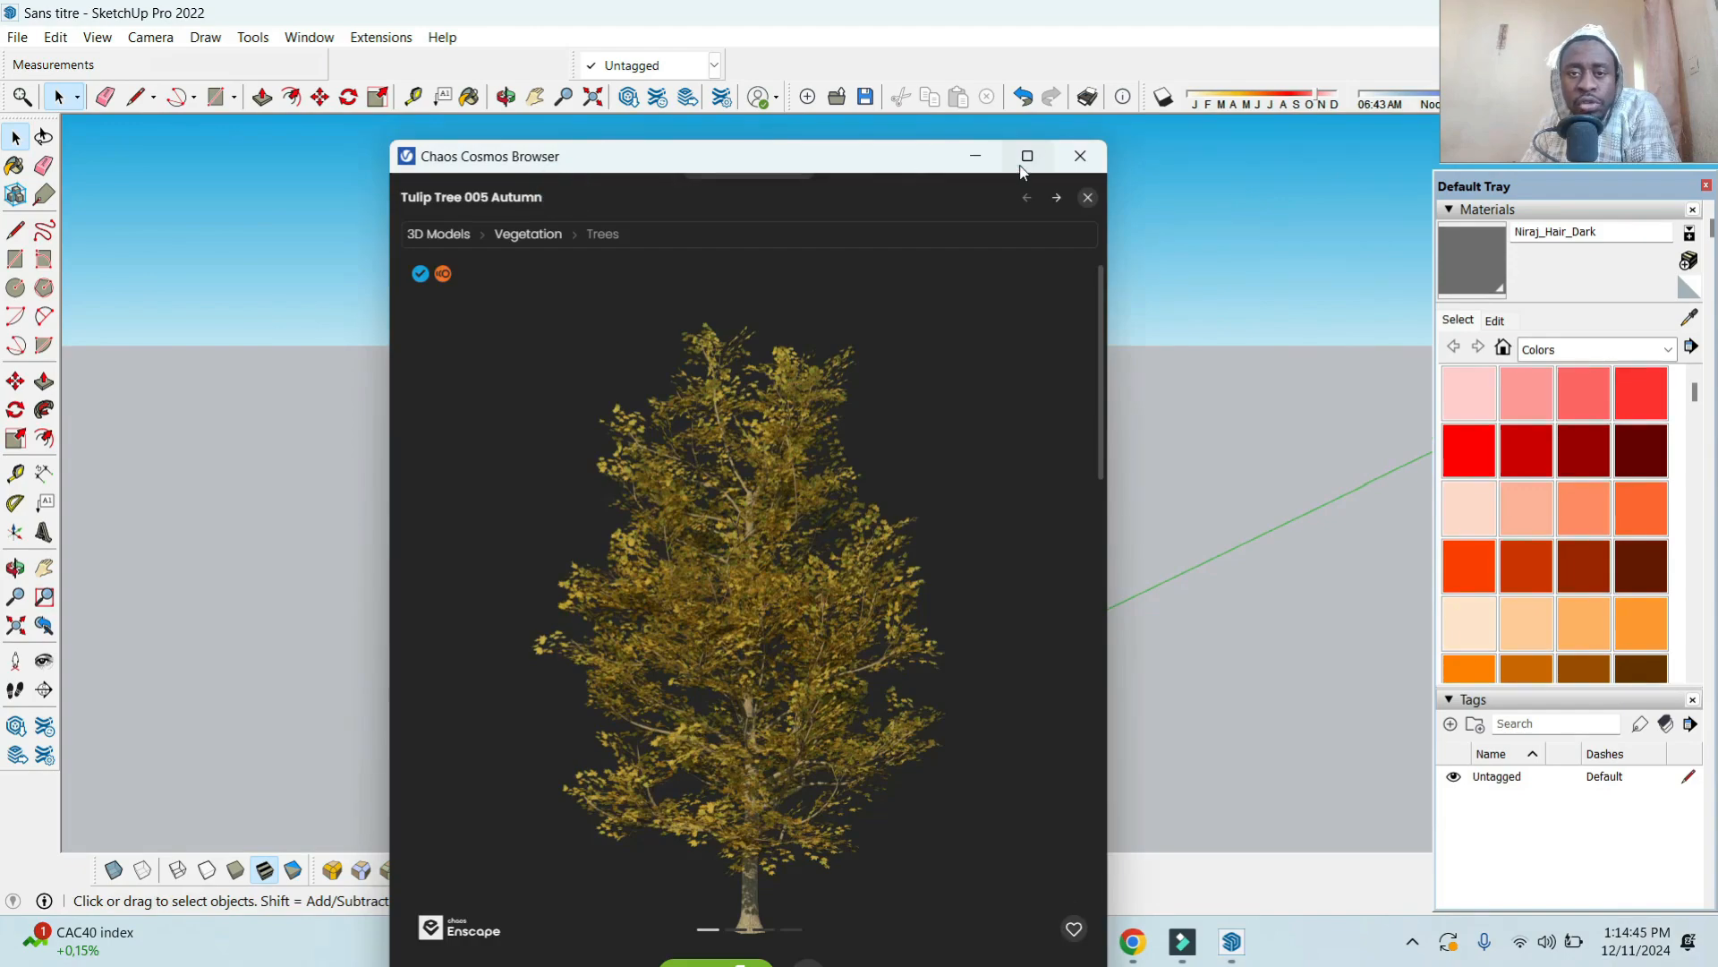
pyautogui.click(1026, 156)
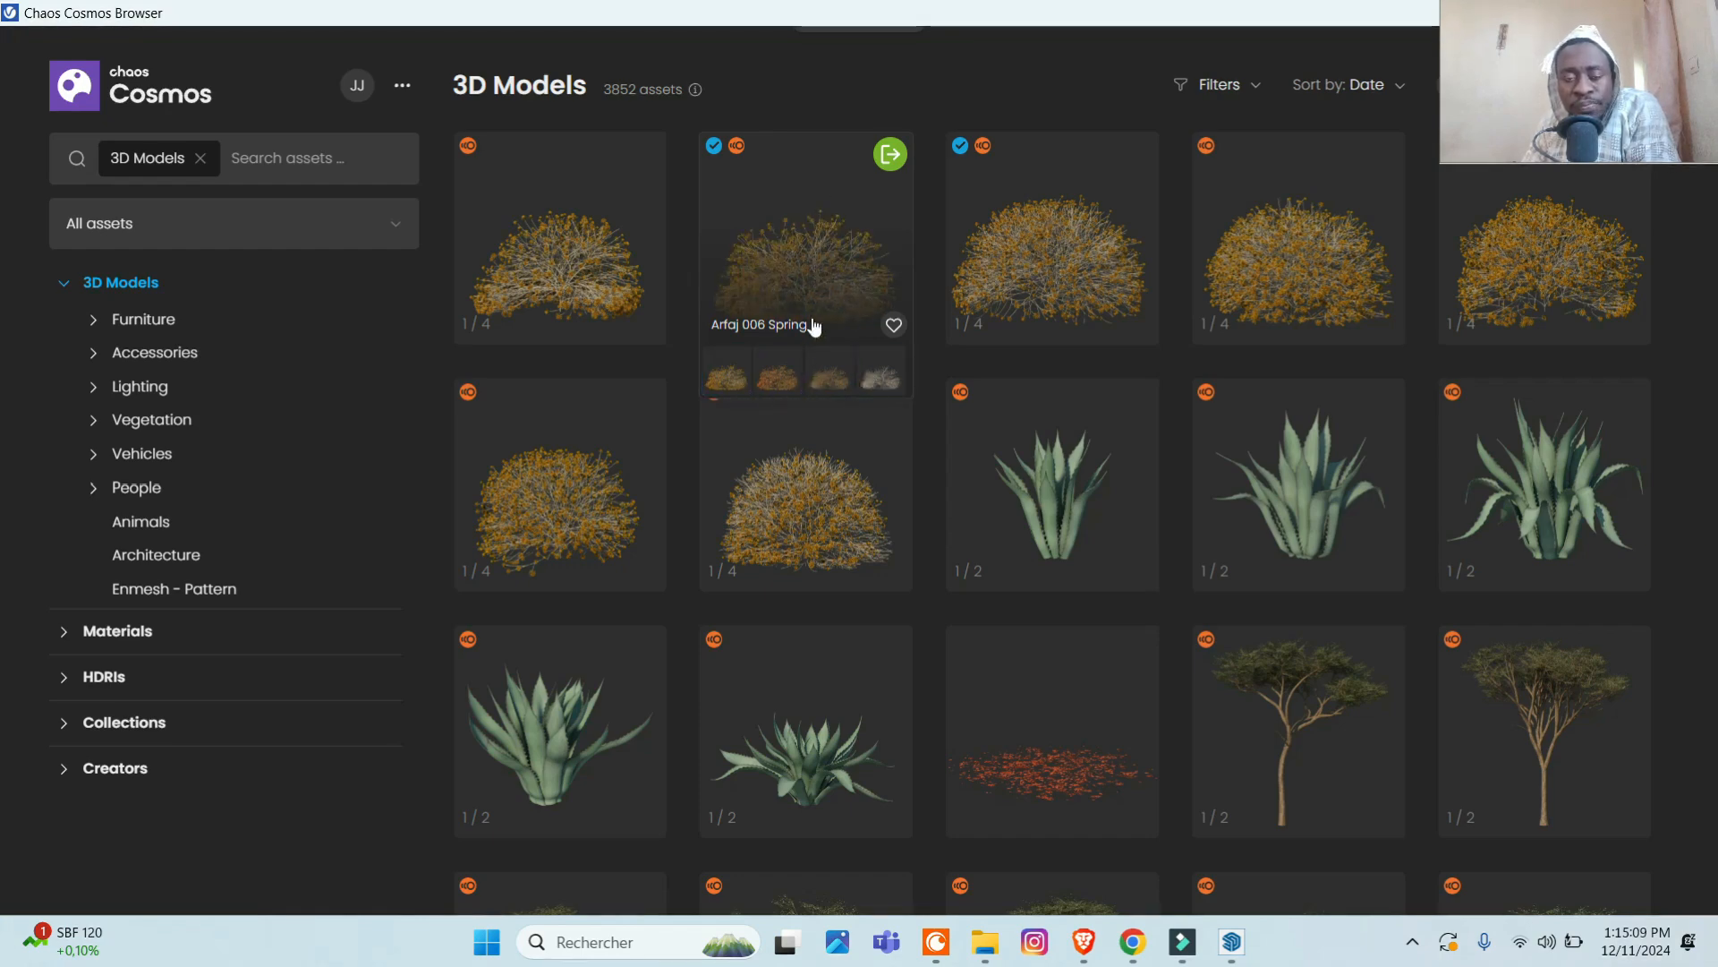
pyautogui.click(816, 260)
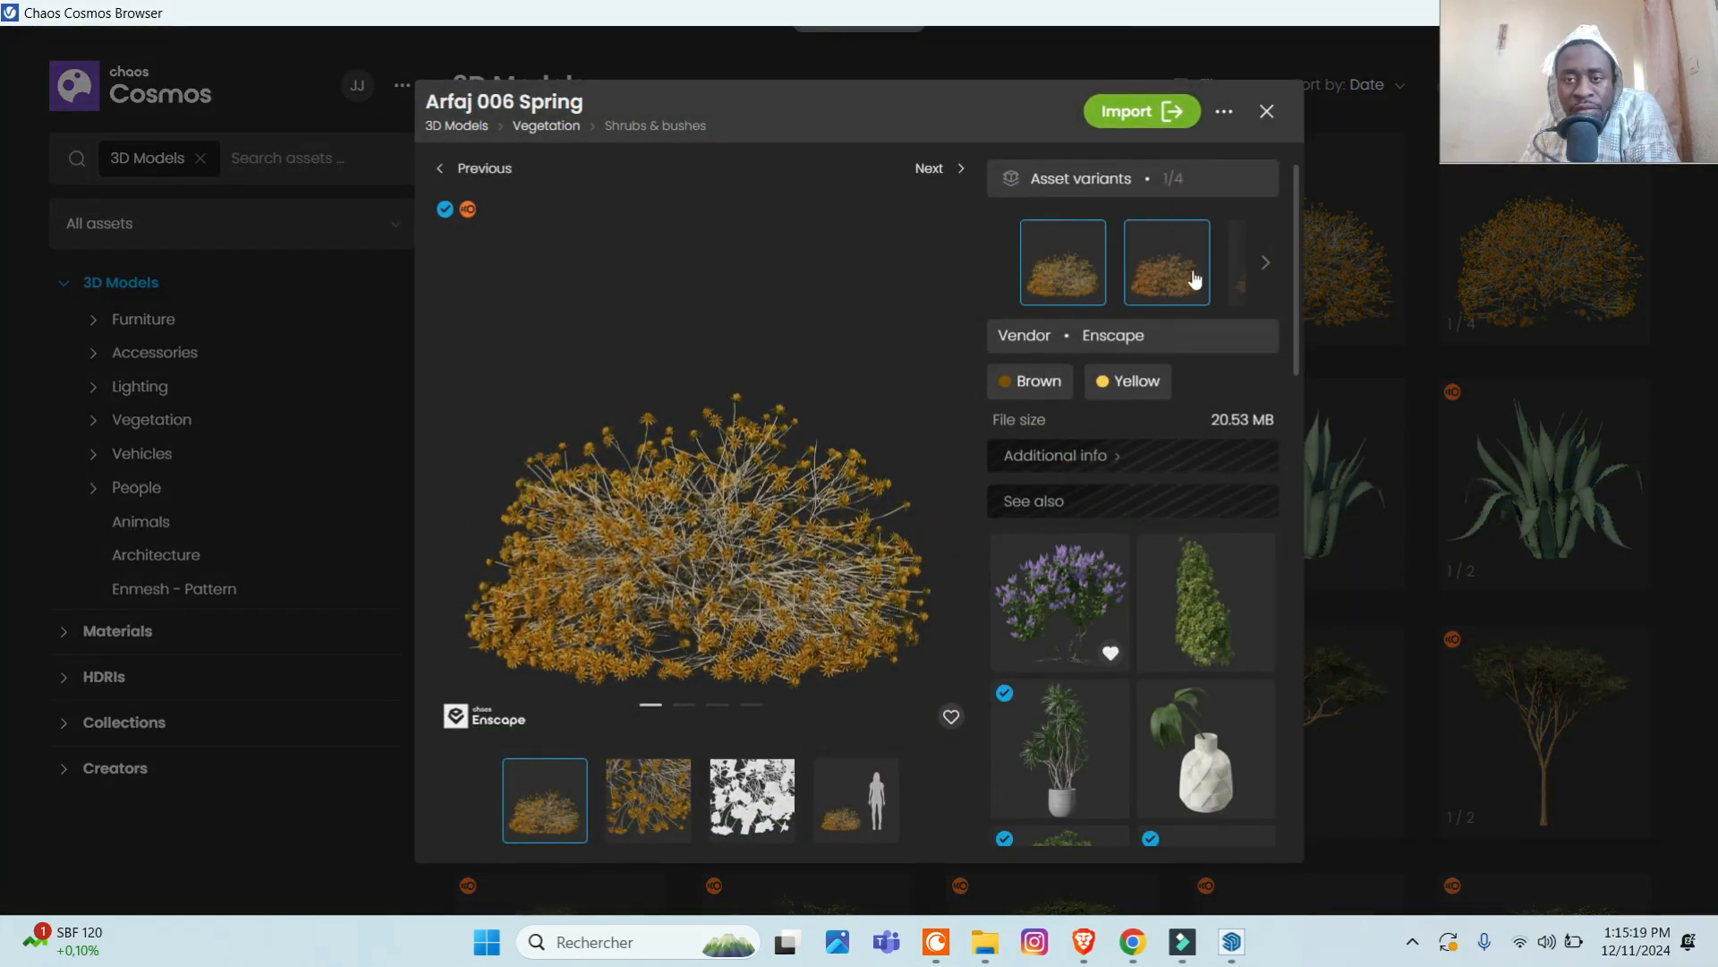
pyautogui.click(1152, 280)
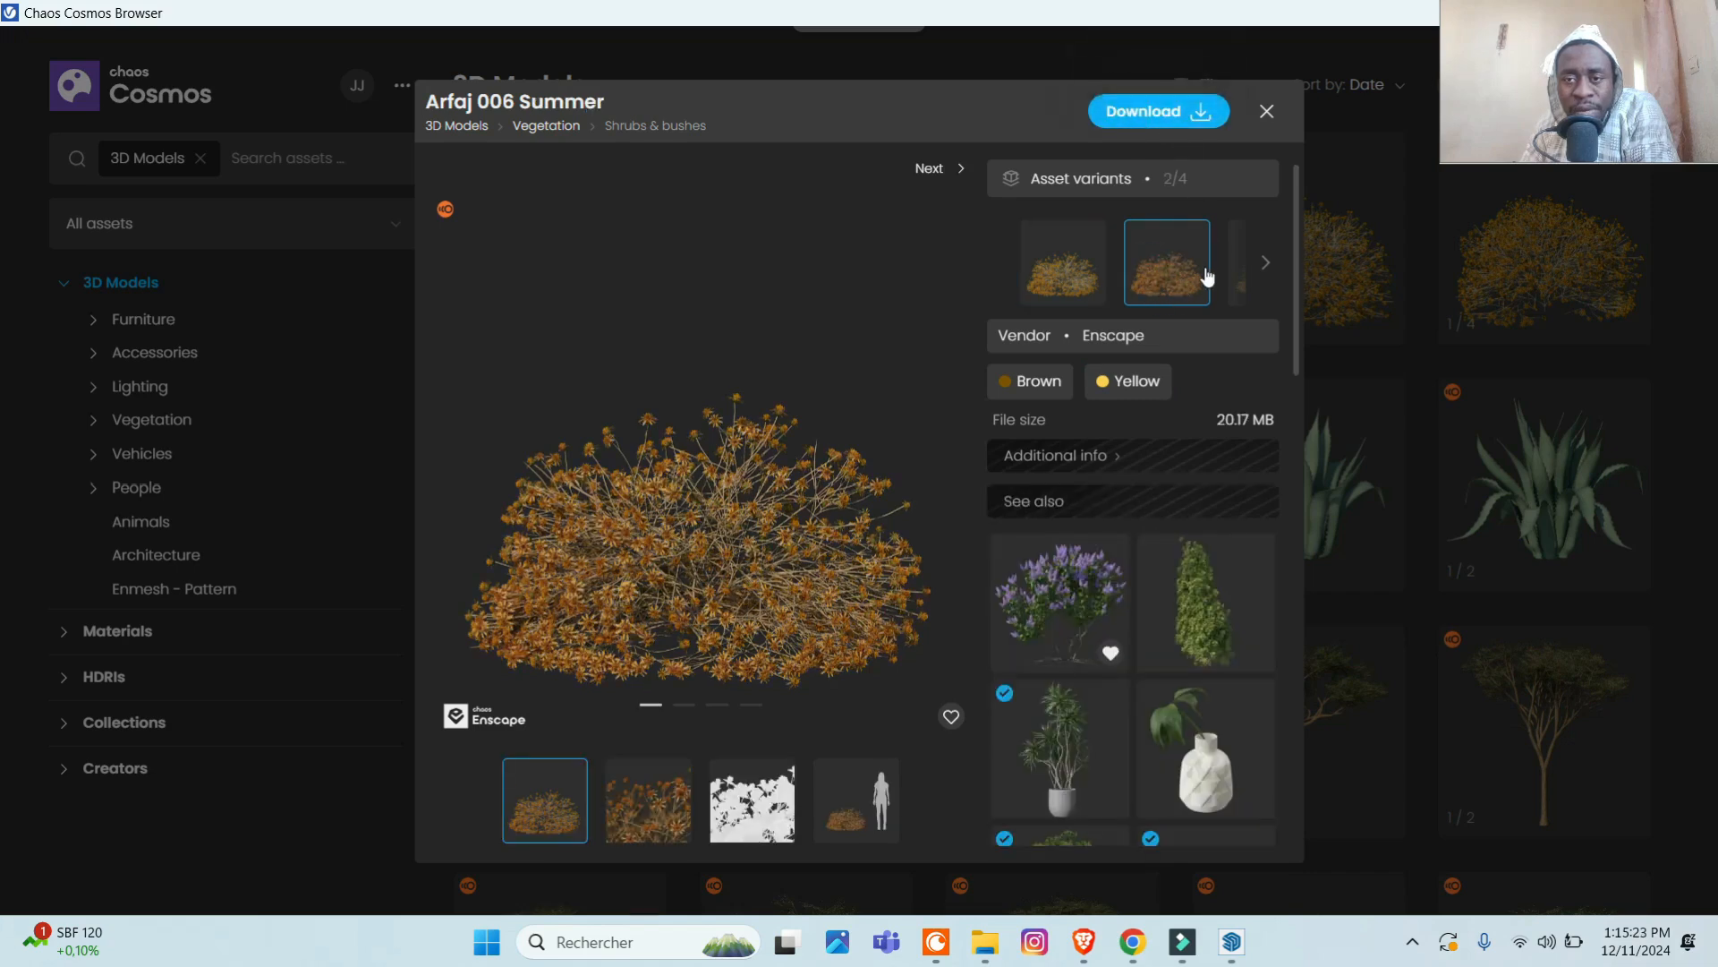
pyautogui.click(1265, 262)
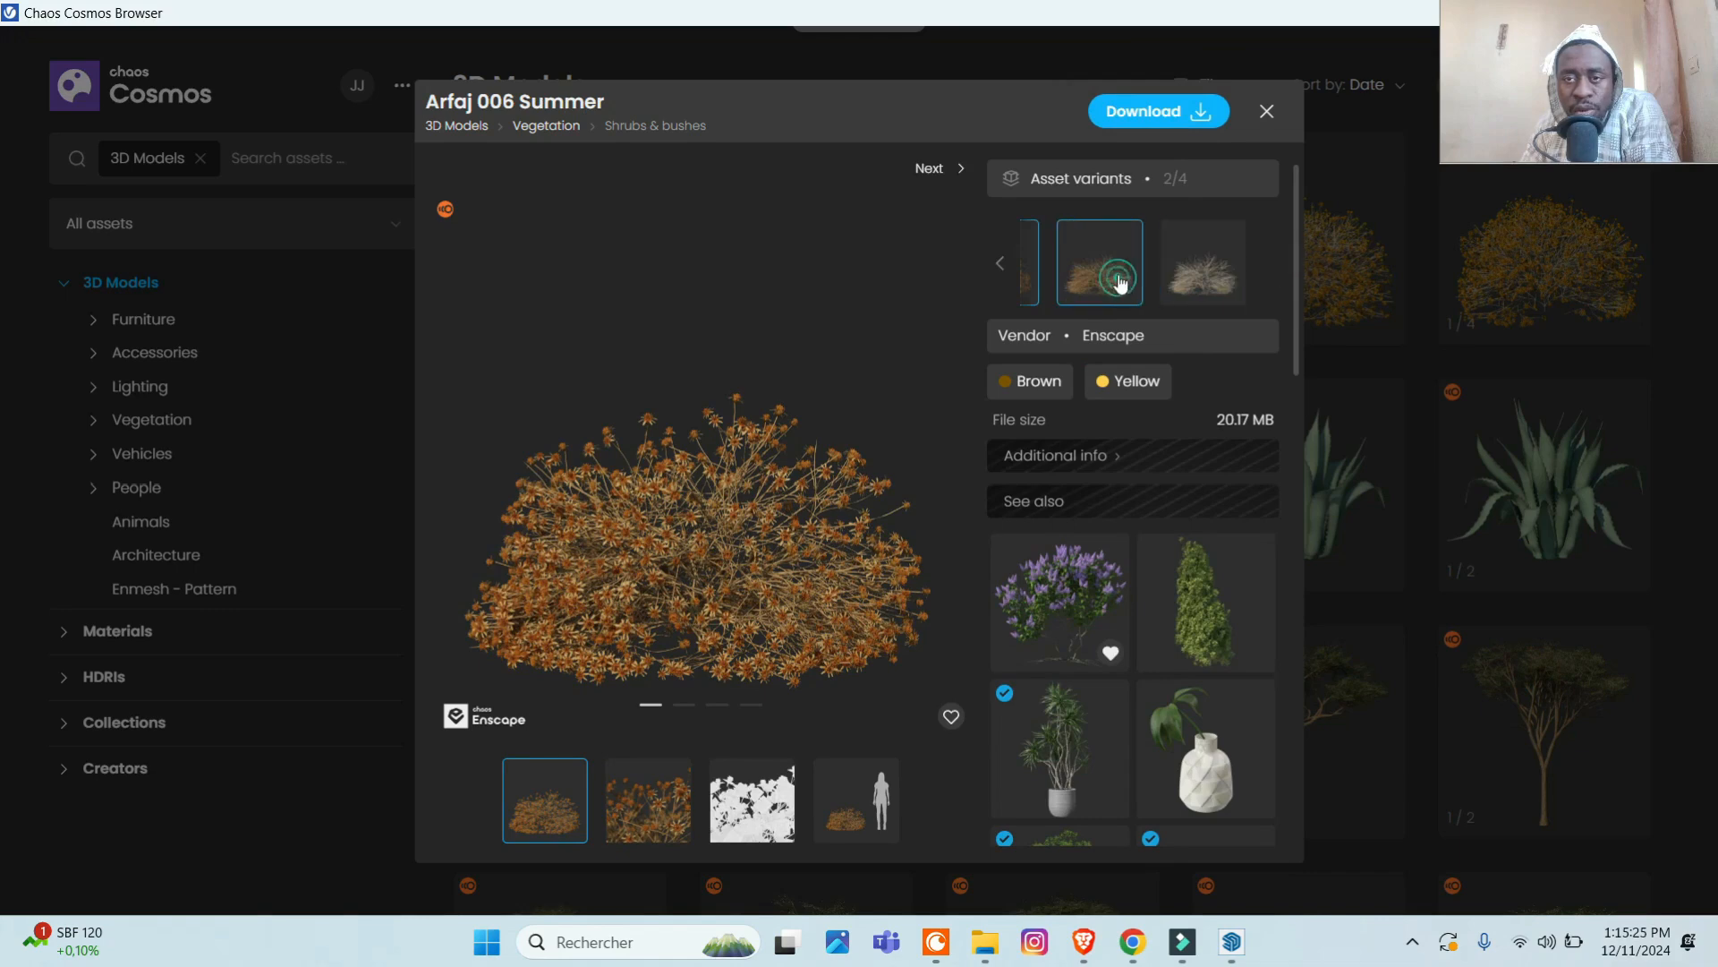
pyautogui.click(1100, 264)
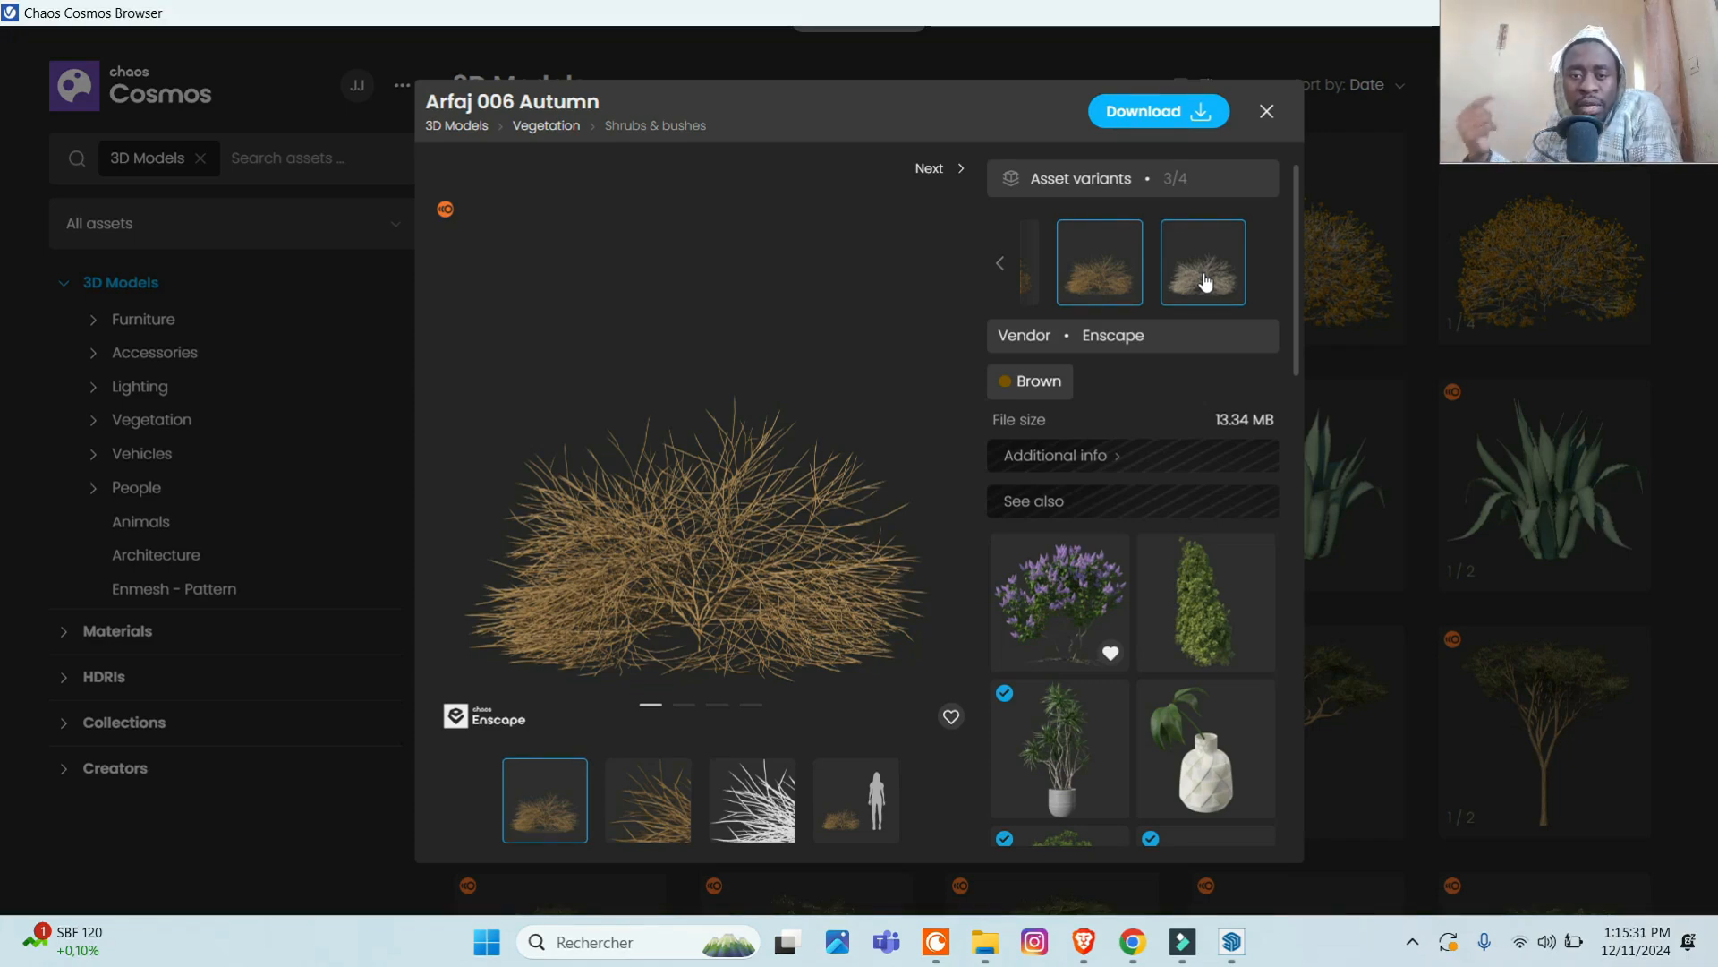
pyautogui.click(1266, 111)
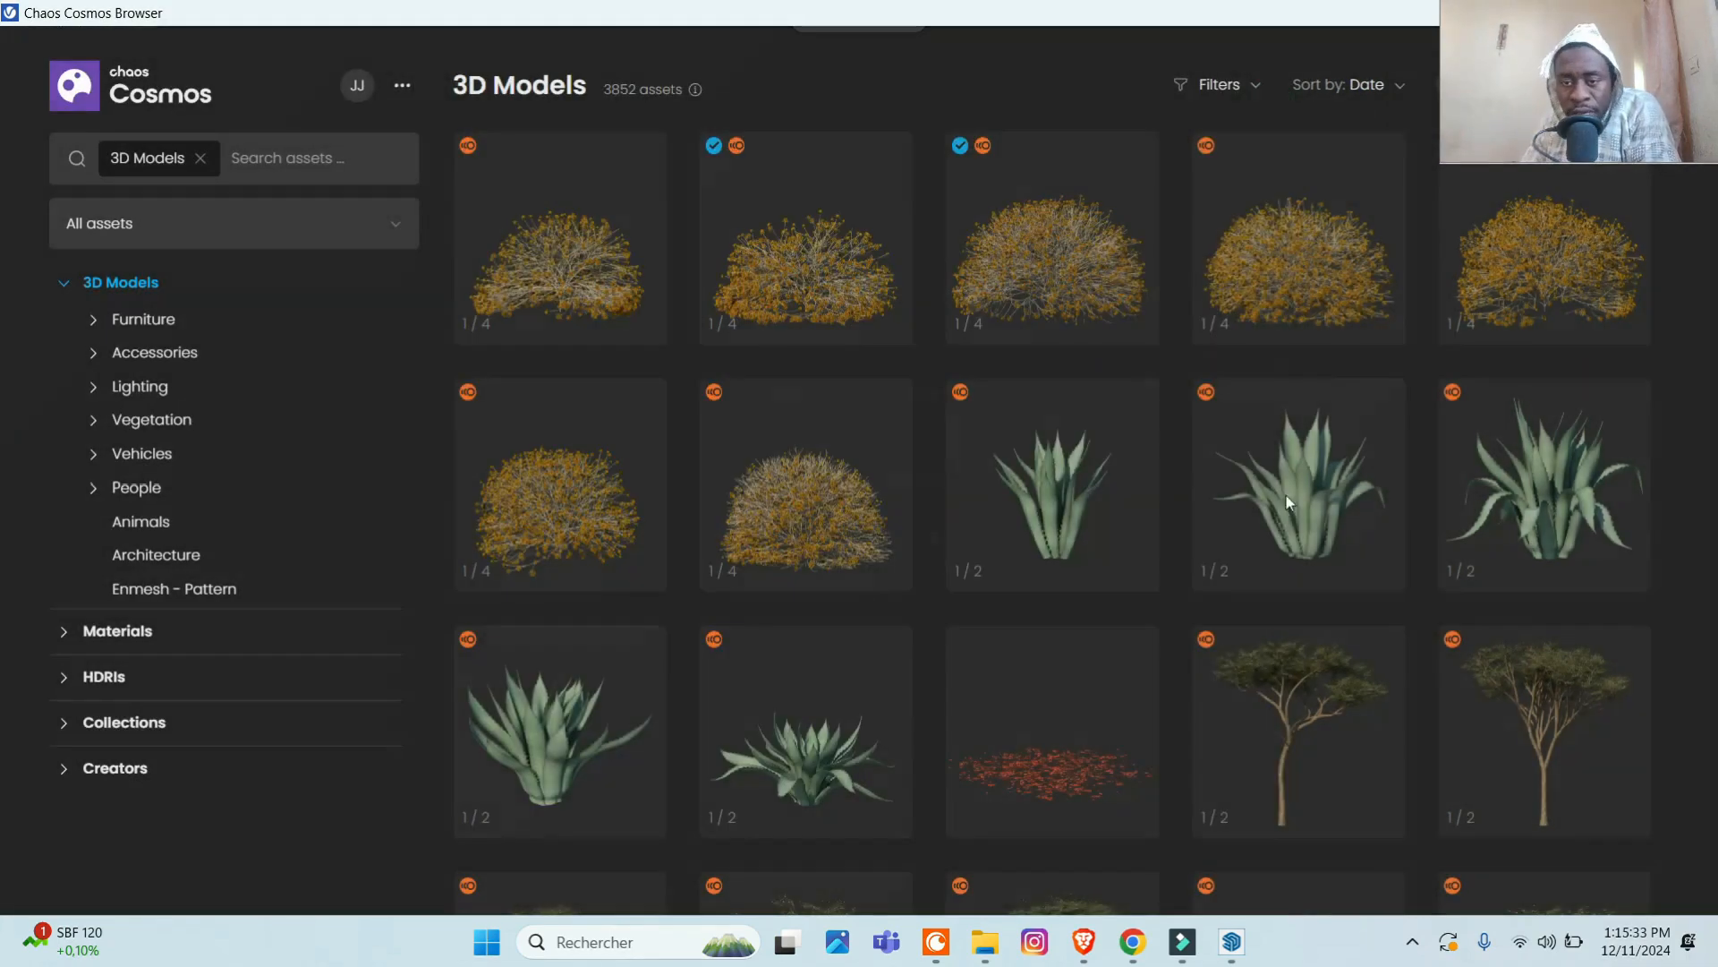
# - Import Tulip Tree 005 Spring from the Cosmos 3D models and place three copies near the green axis
pyautogui.scroll(-4, 1253, 515)
pyautogui.scroll(-15, 1215, 533)
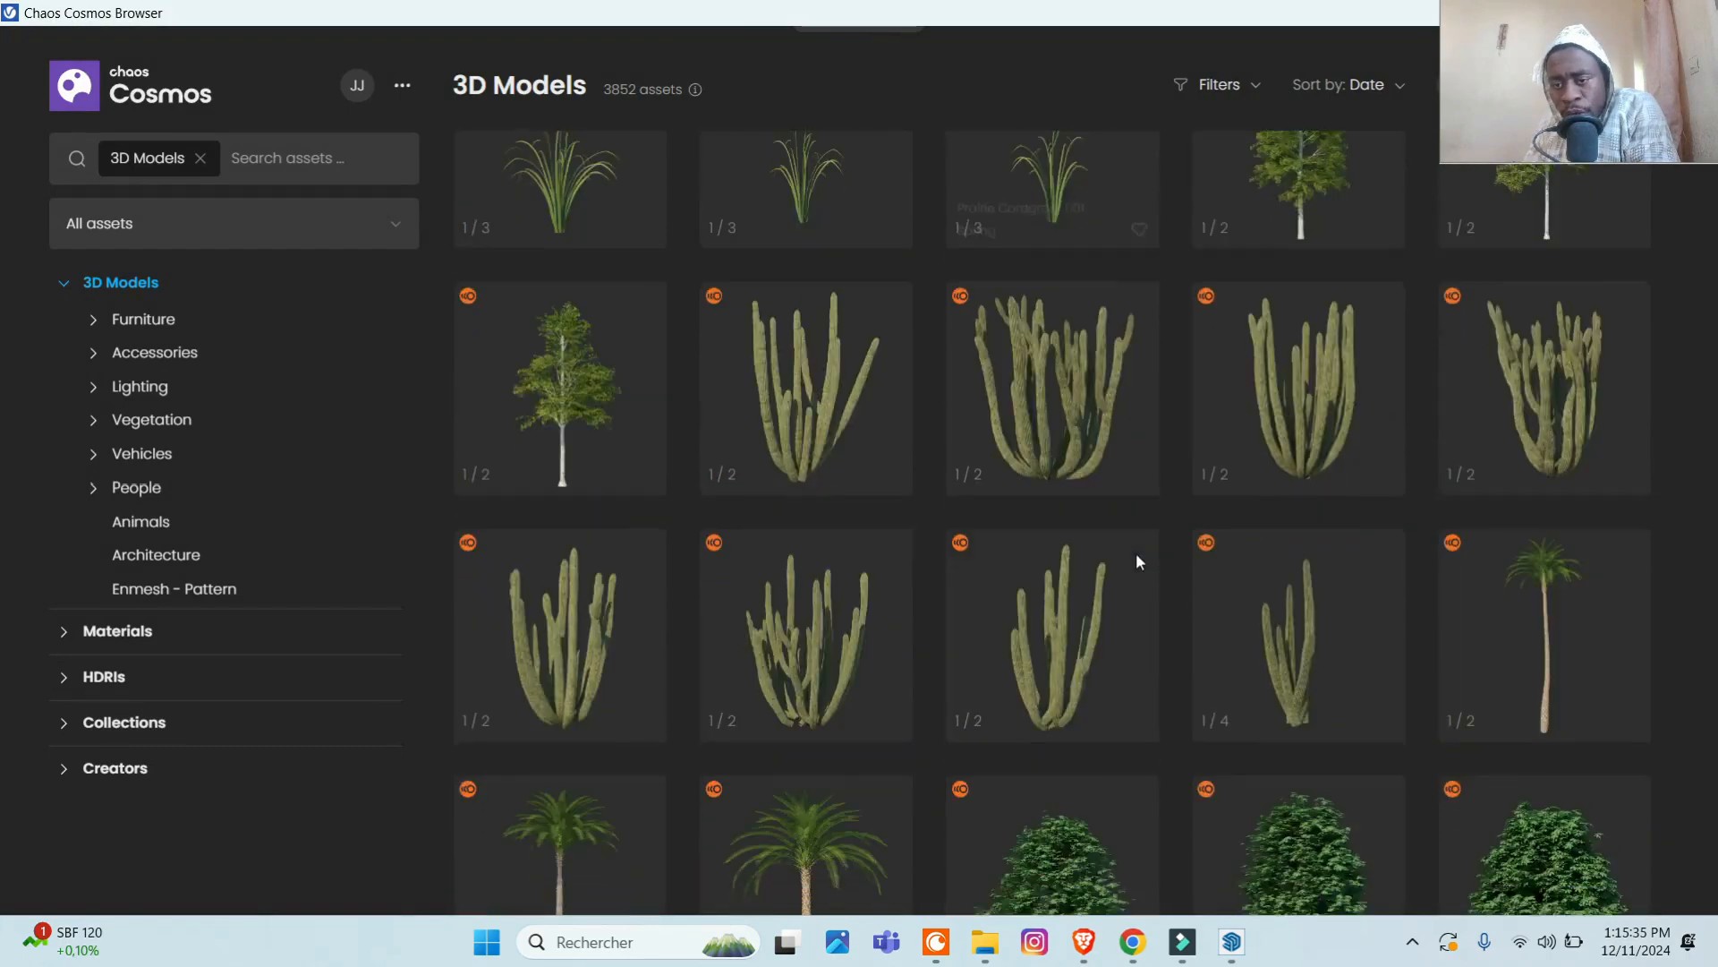
pyautogui.scroll(-10, 1136, 564)
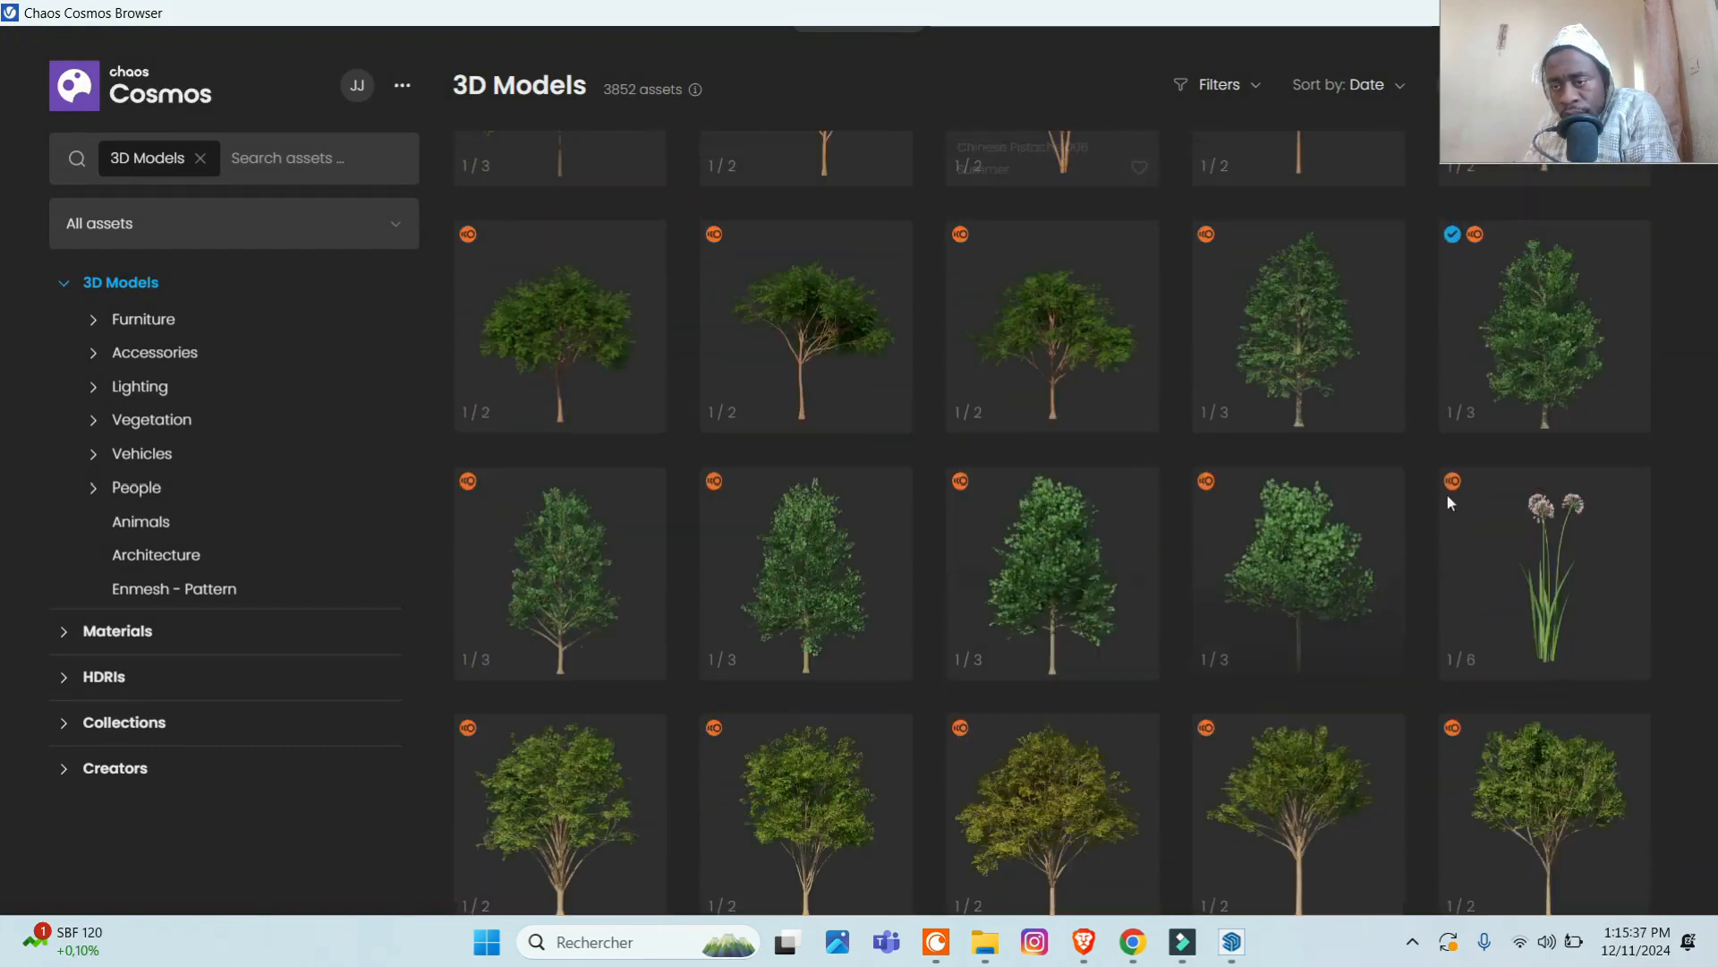
pyautogui.click(1626, 251)
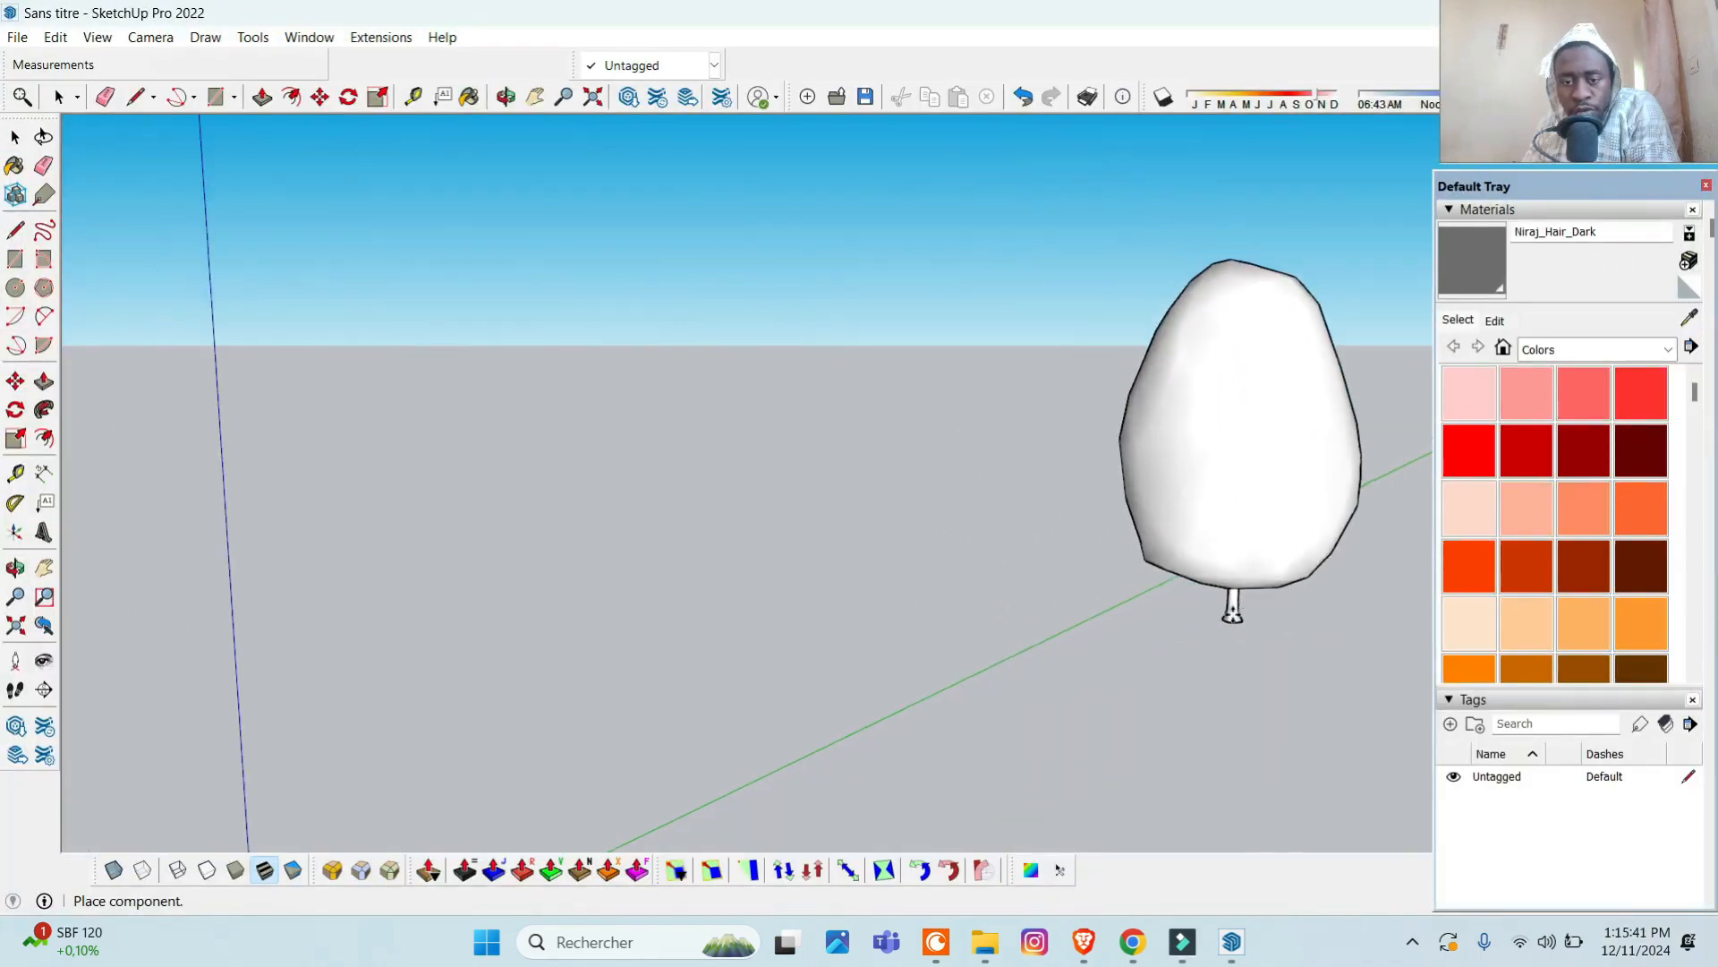
pyautogui.scroll(-1, 1234, 615)
pyautogui.click(1085, 636)
pyautogui.scroll(-3, 819, 709)
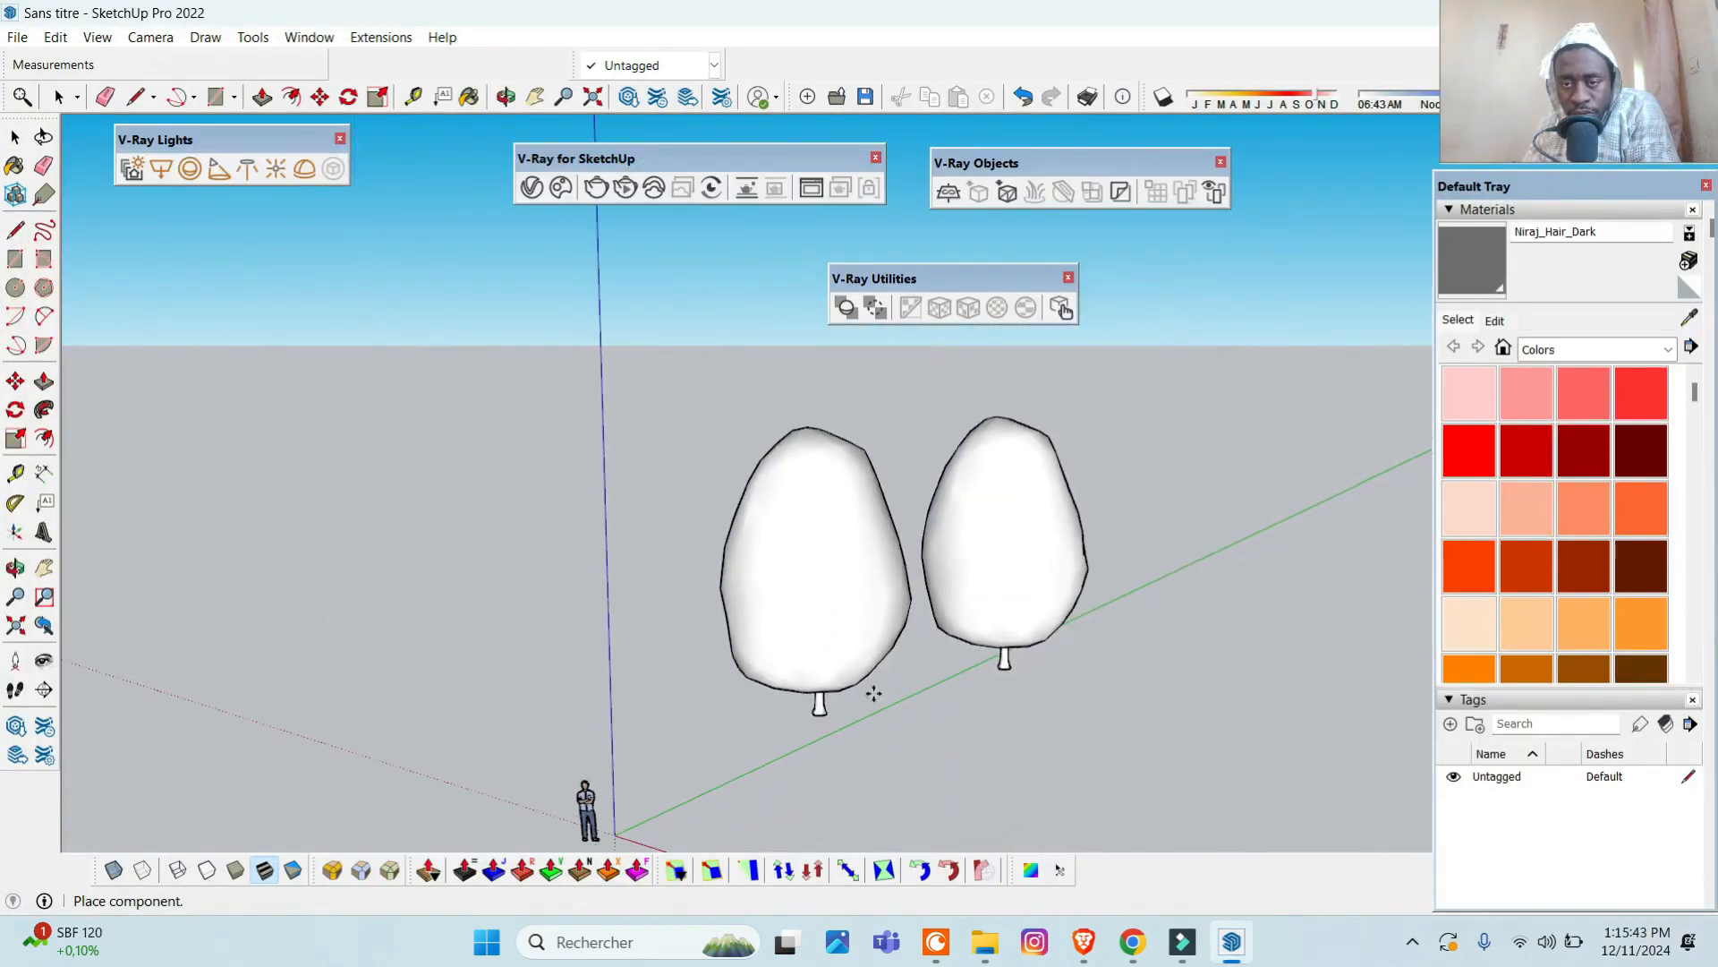
pyautogui.click(1162, 646)
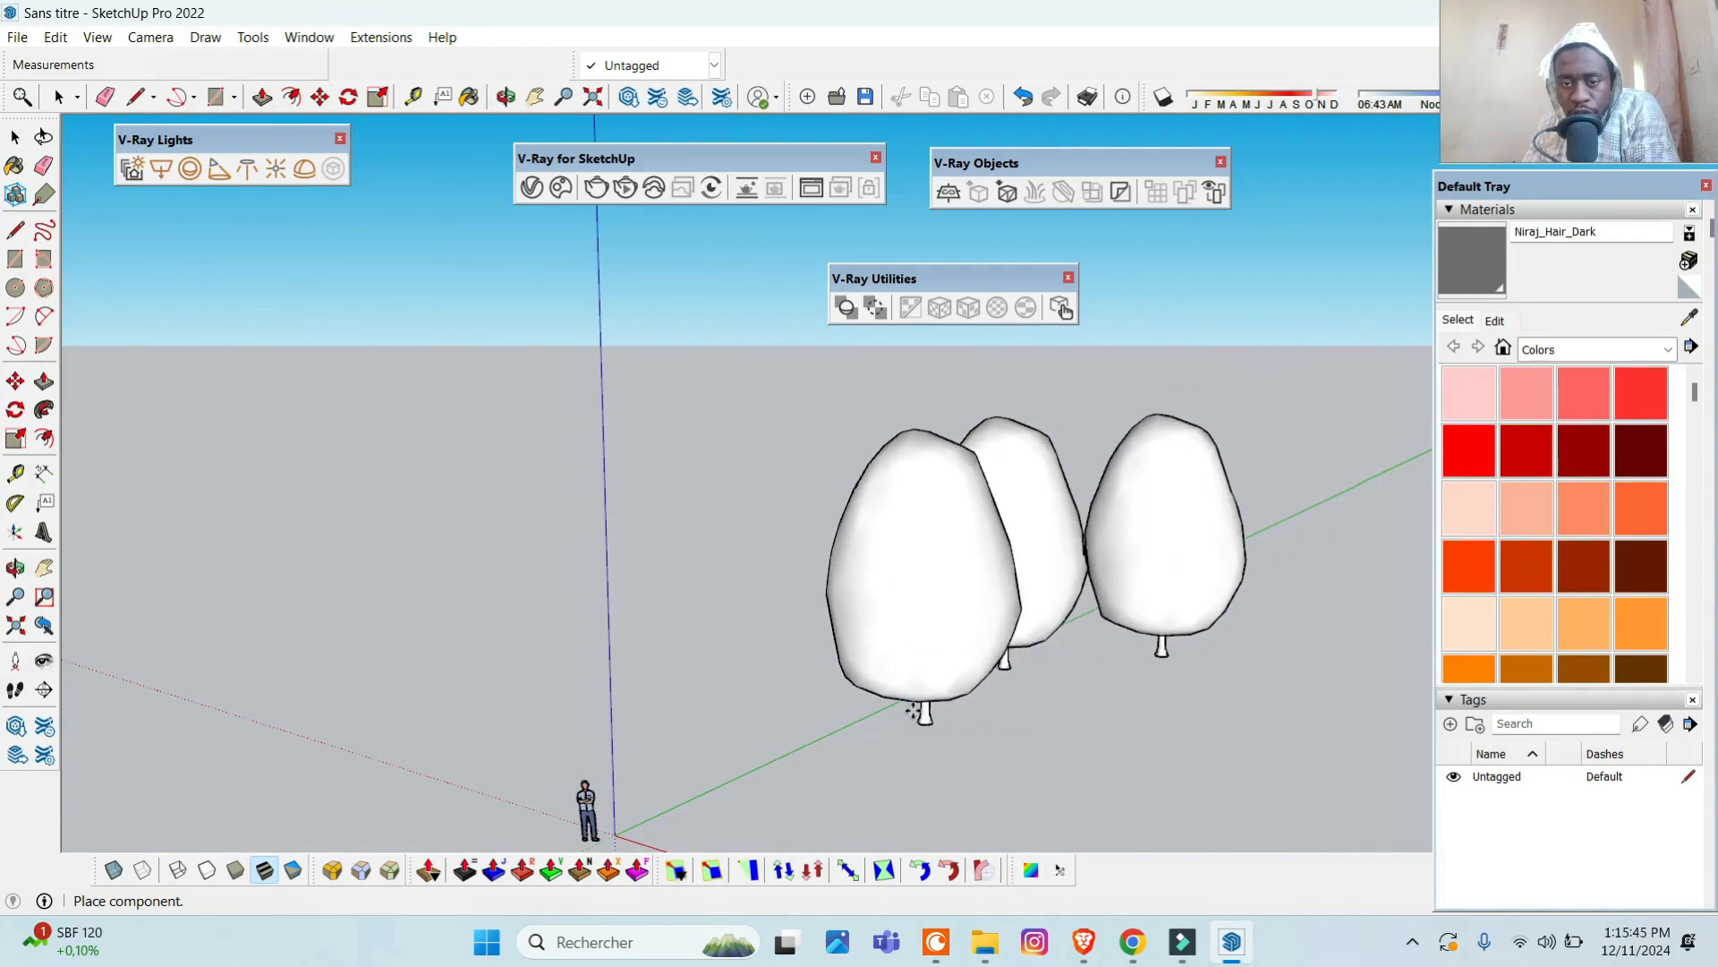
pyautogui.click(868, 612)
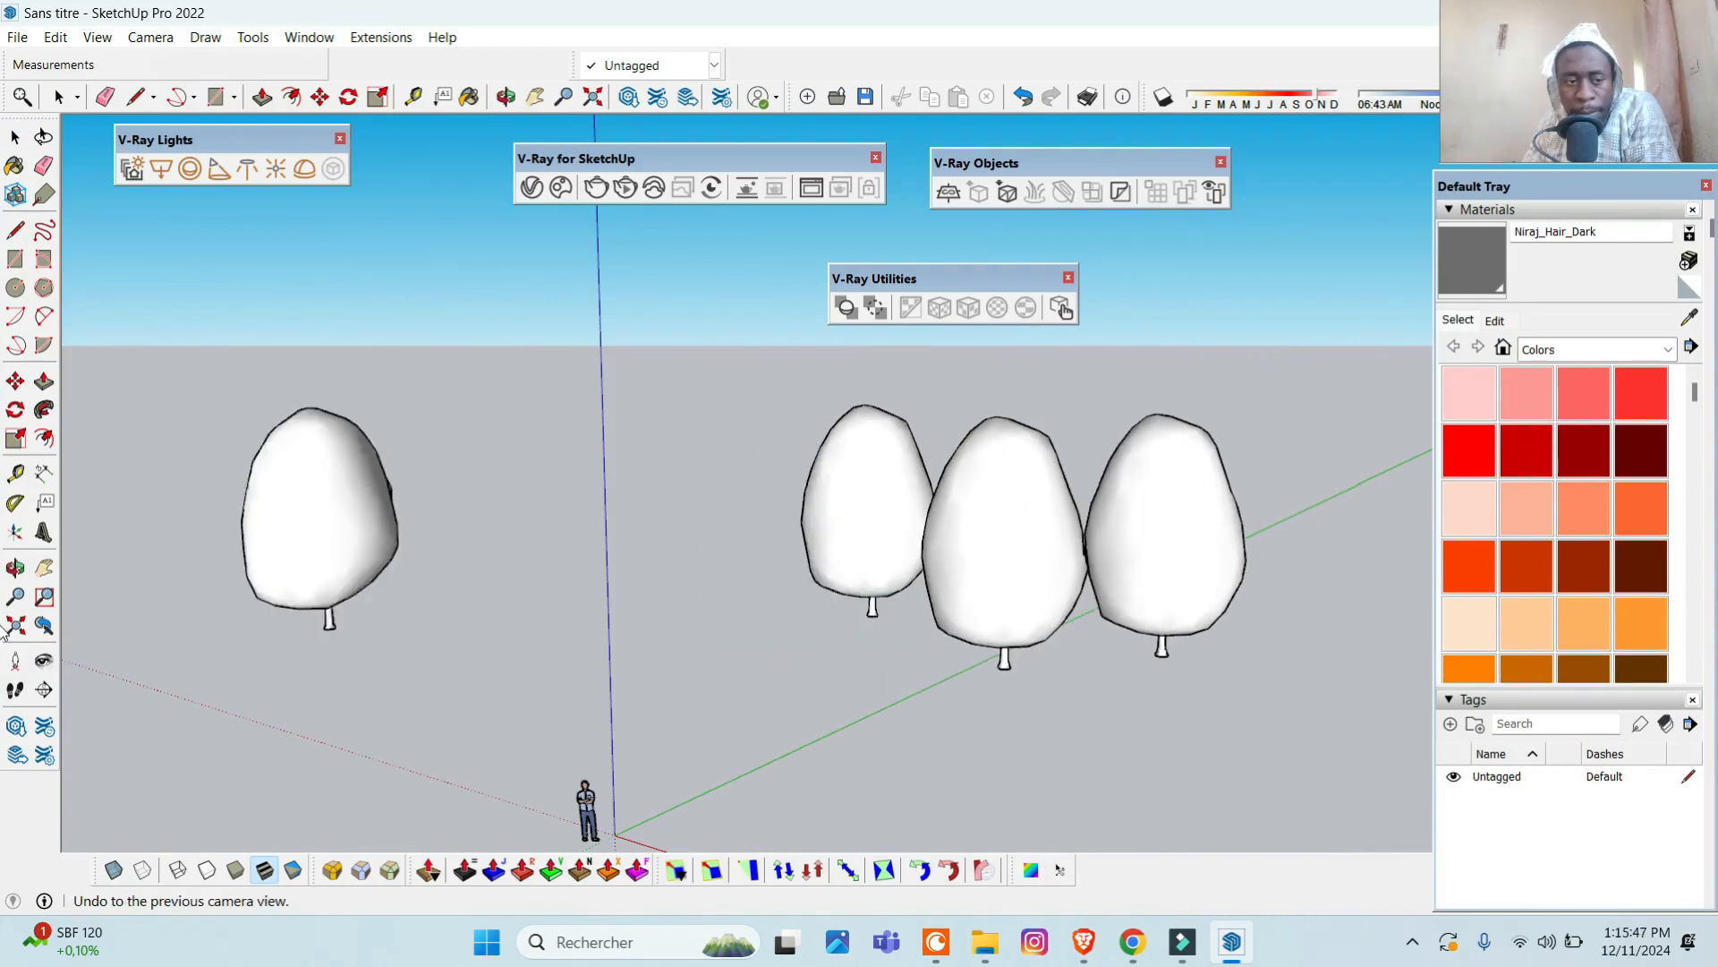
# - Draw a ground rectangle about 229' by 102' around the three trees
pyautogui.click(16, 573)
pyautogui.moveTo(1228, 560); pyautogui.dragTo(1261, 548)
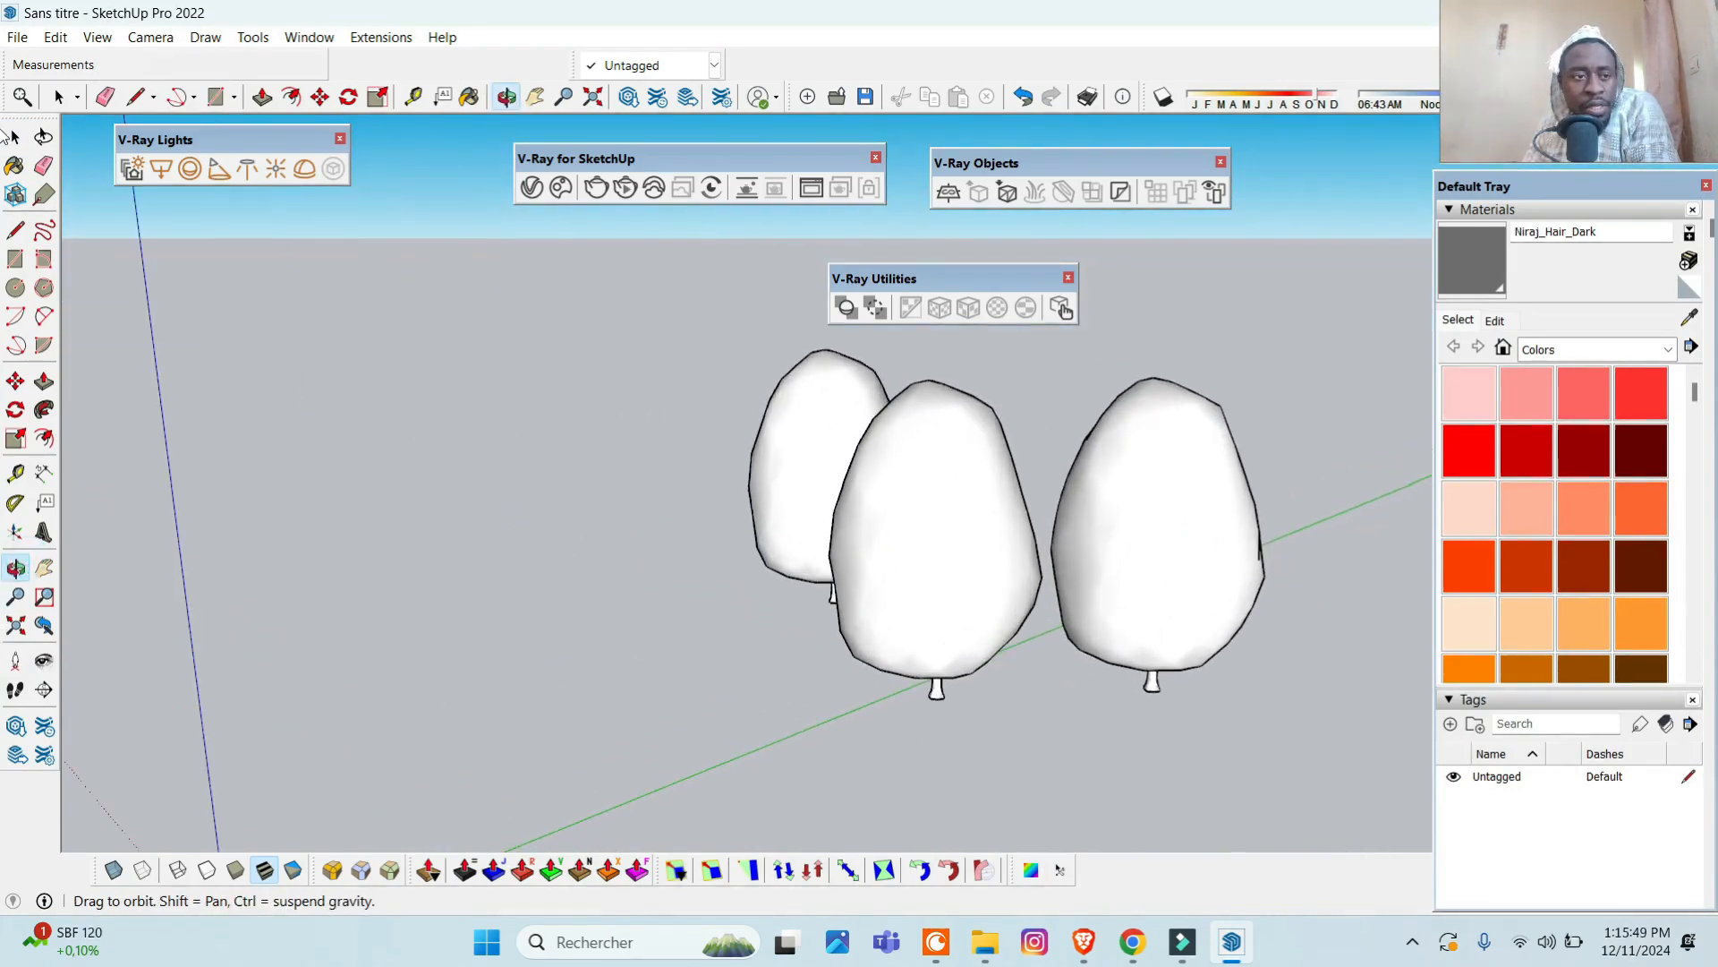
pyautogui.click(15, 258)
pyautogui.click(602, 425)
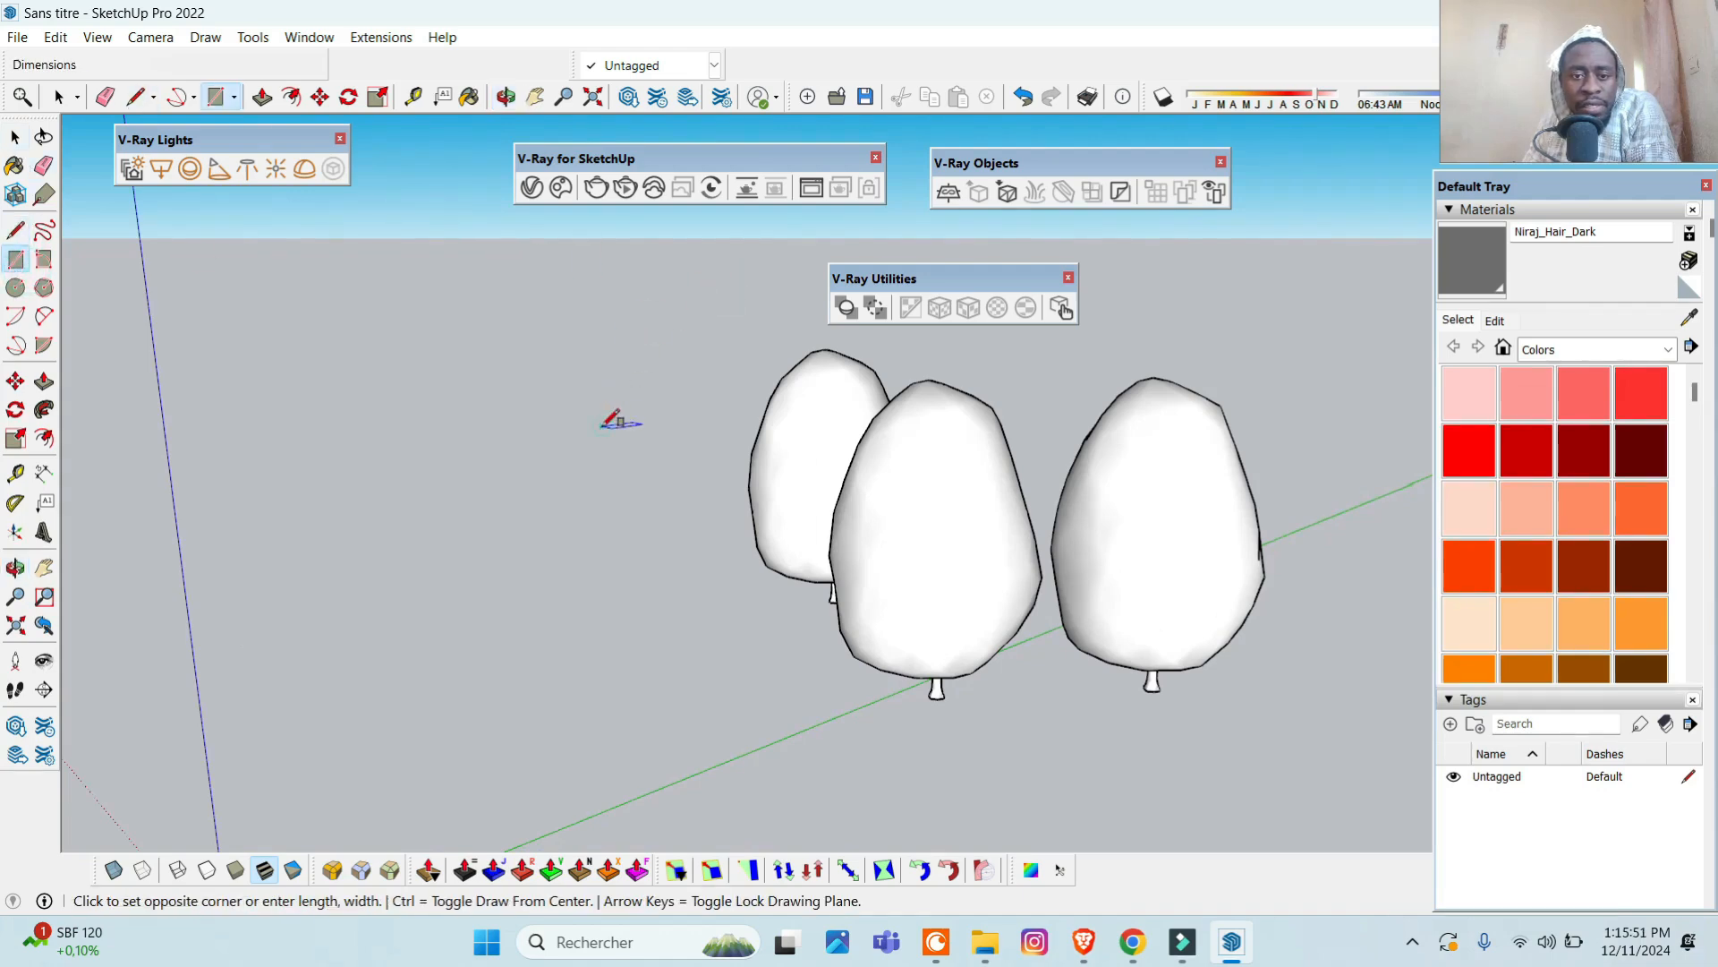
pyautogui.scroll(-1, 627, 587)
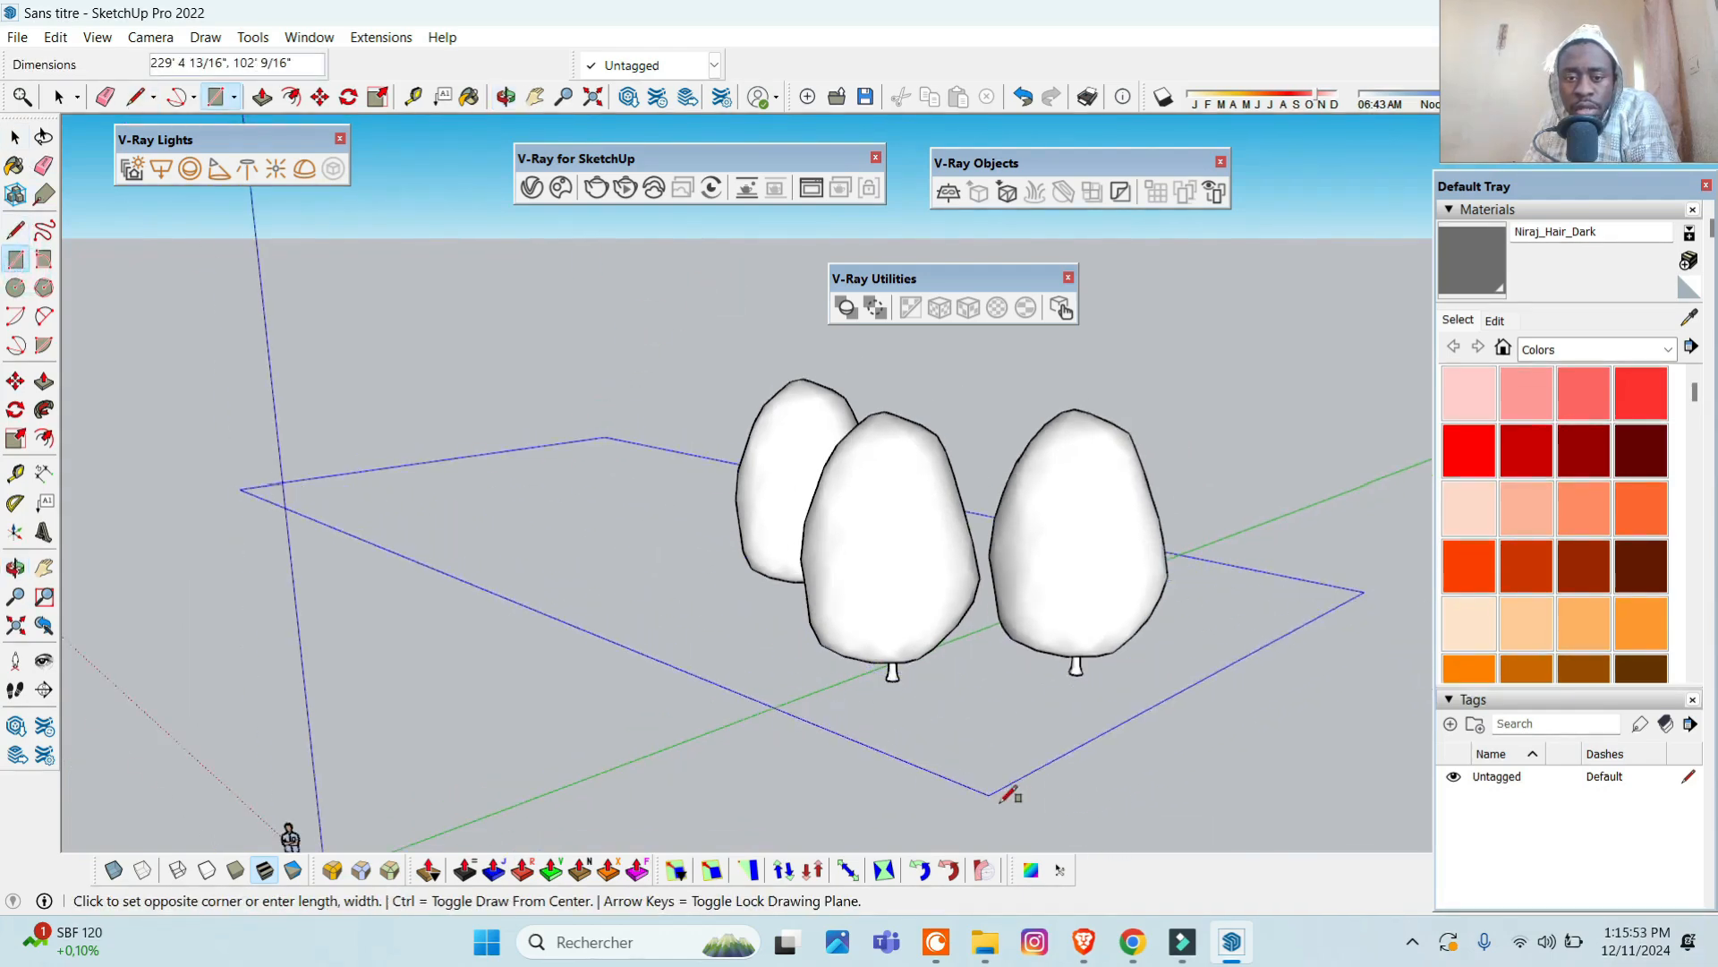
pyautogui.click(989, 794)
pyautogui.scroll(2, 989, 794)
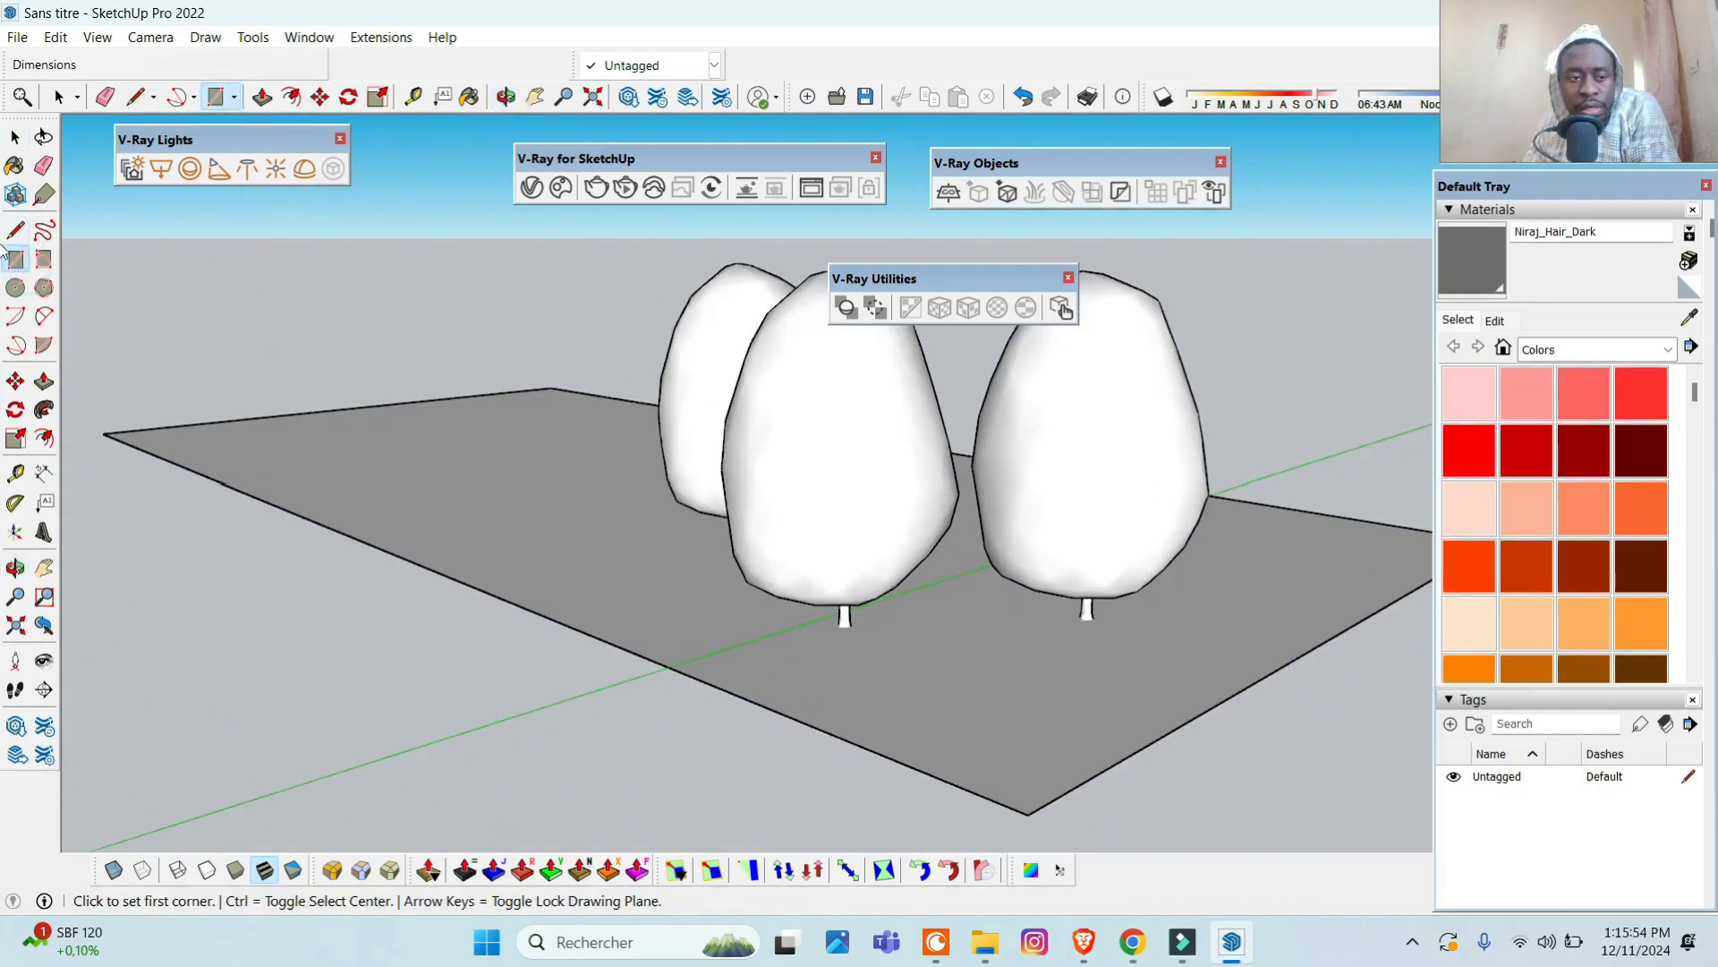
# - Push/Pull the ground rectangle into a slab about 2' 8 11/16" thick
pyautogui.click(49, 392)
pyautogui.click(441, 486)
pyautogui.click(441, 501)
pyautogui.scroll(-1, 904, 828)
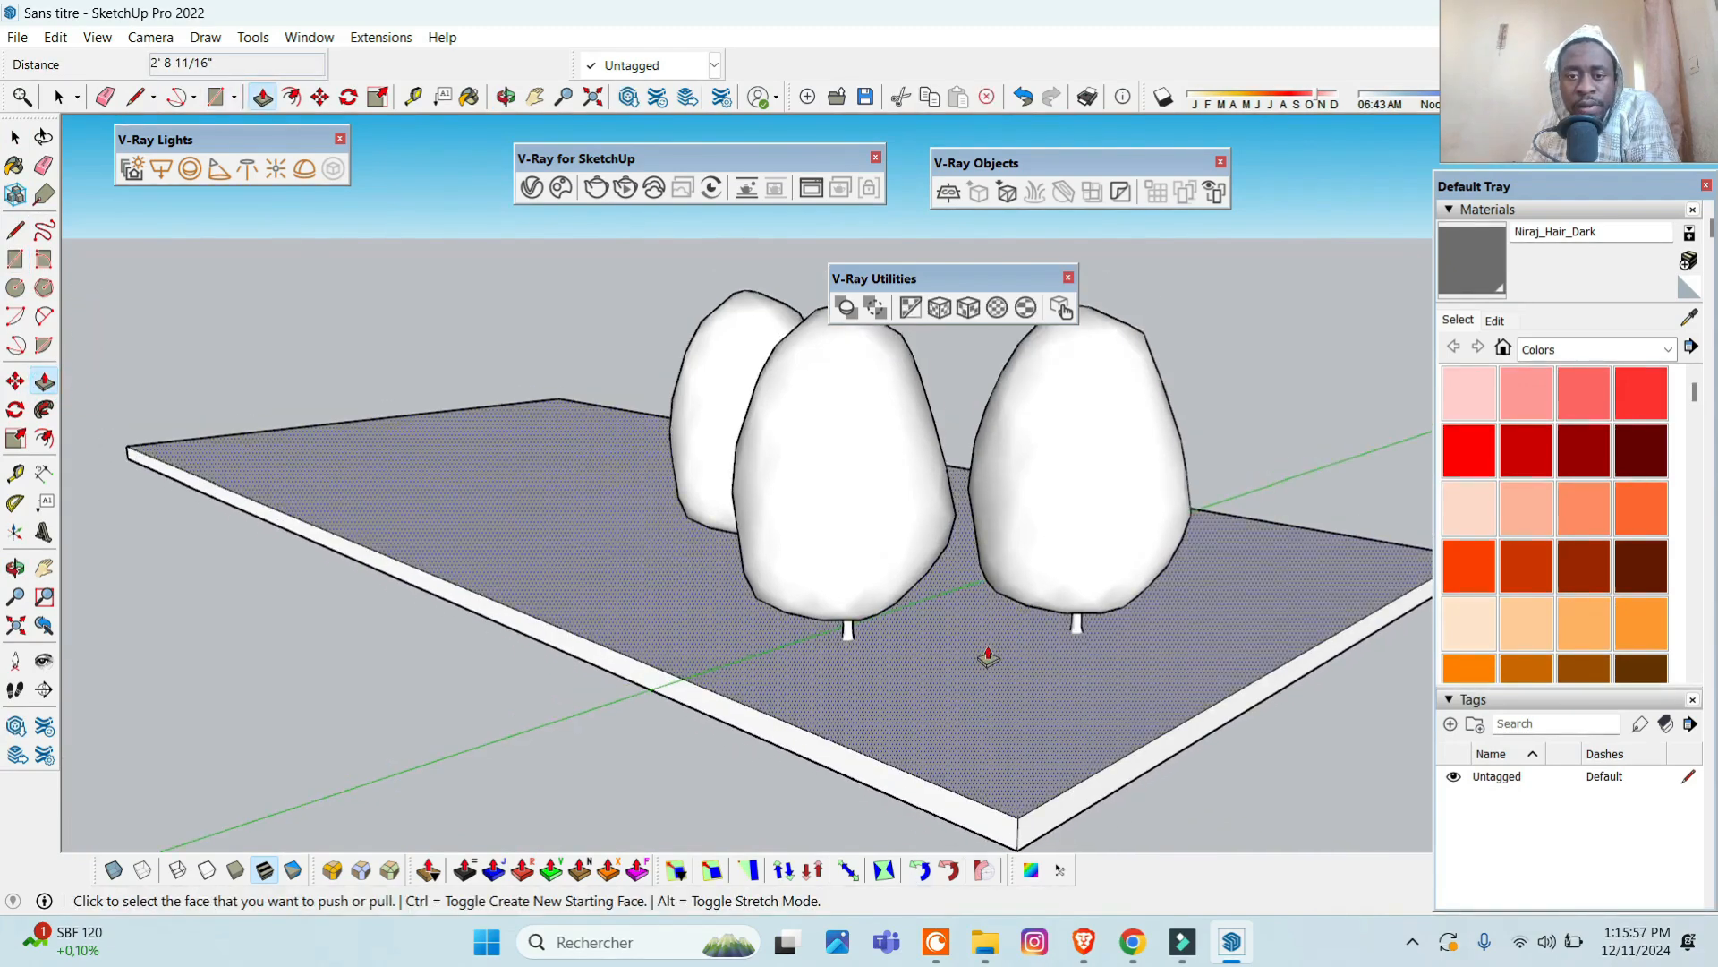
pyautogui.scroll(2, 988, 658)
pyautogui.scroll(-2, 863, 614)
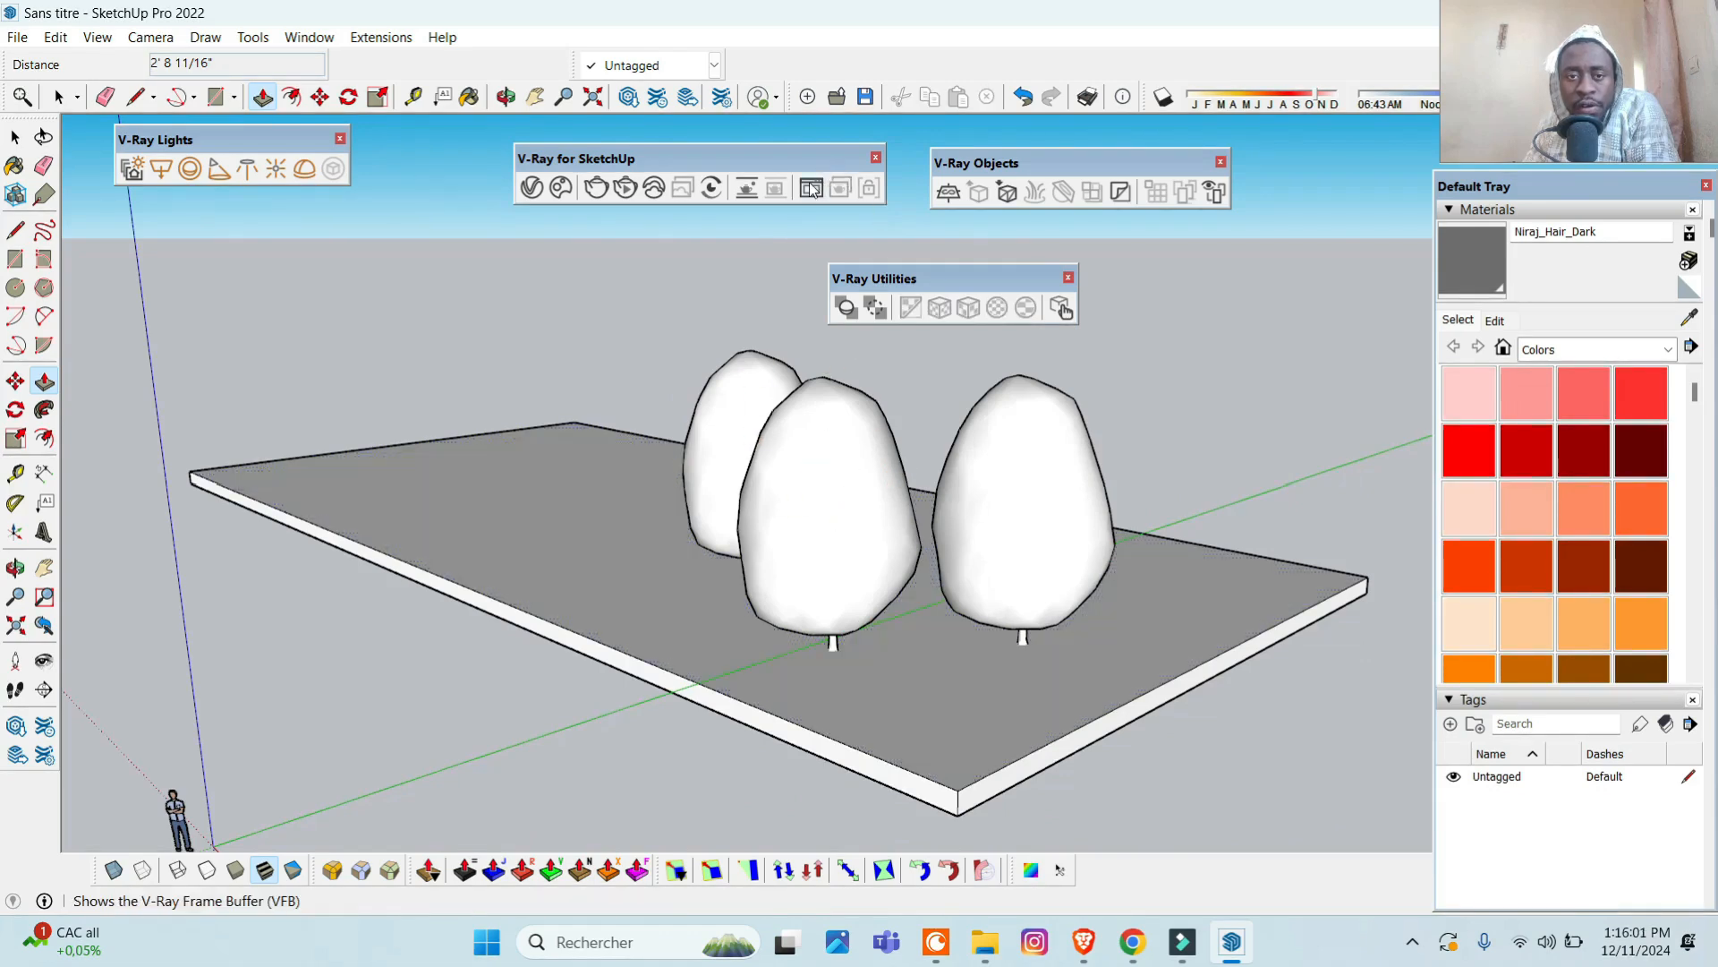
# - Render the trees and slab in the V-Ray Frame Buffer and inspect the result up close
pyautogui.click(831, 177)
pyautogui.click(1161, 66)
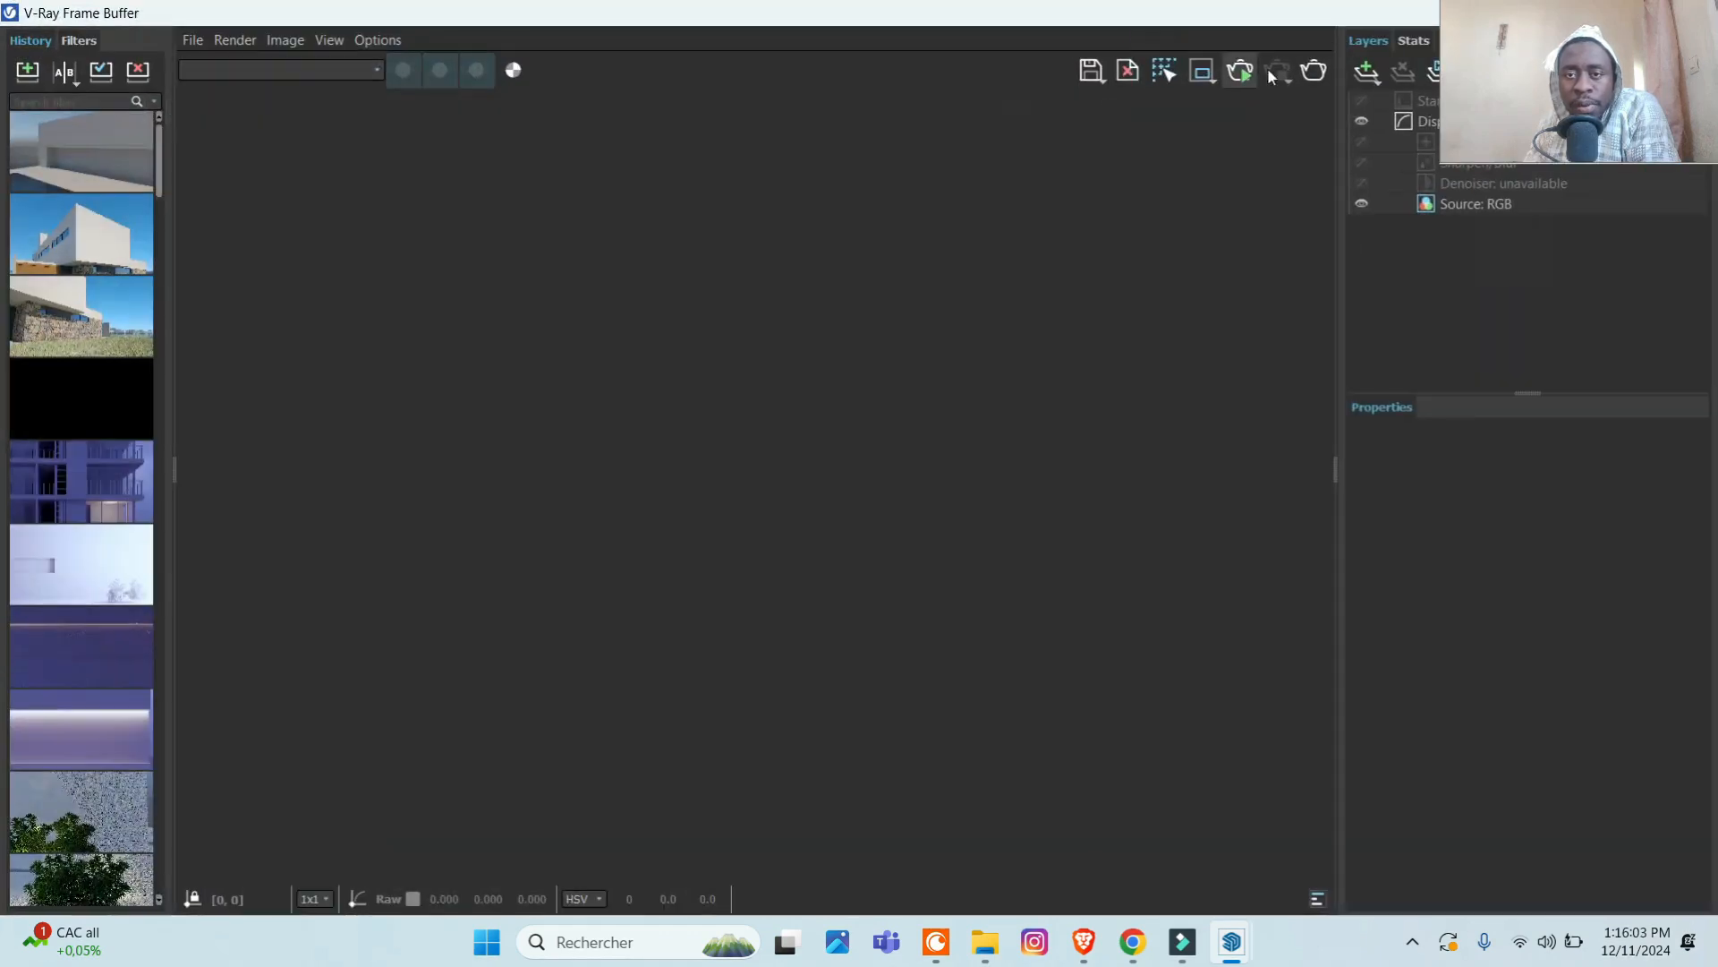
pyautogui.click(1309, 73)
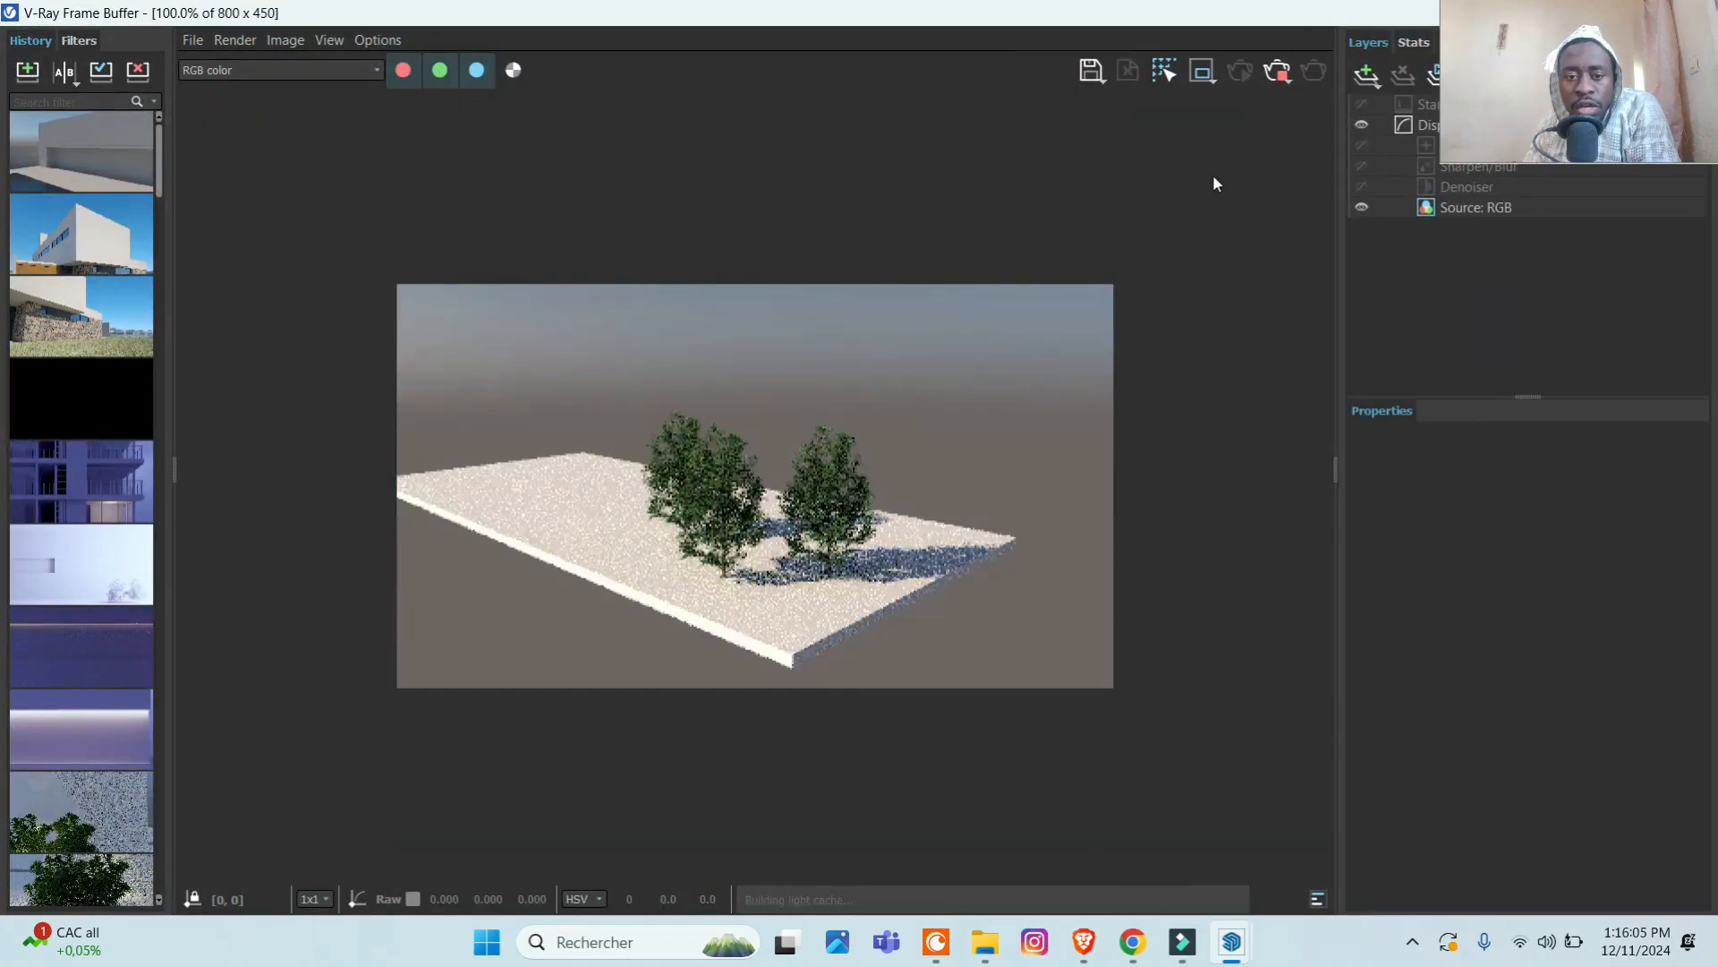
pyautogui.scroll(5, 786, 616)
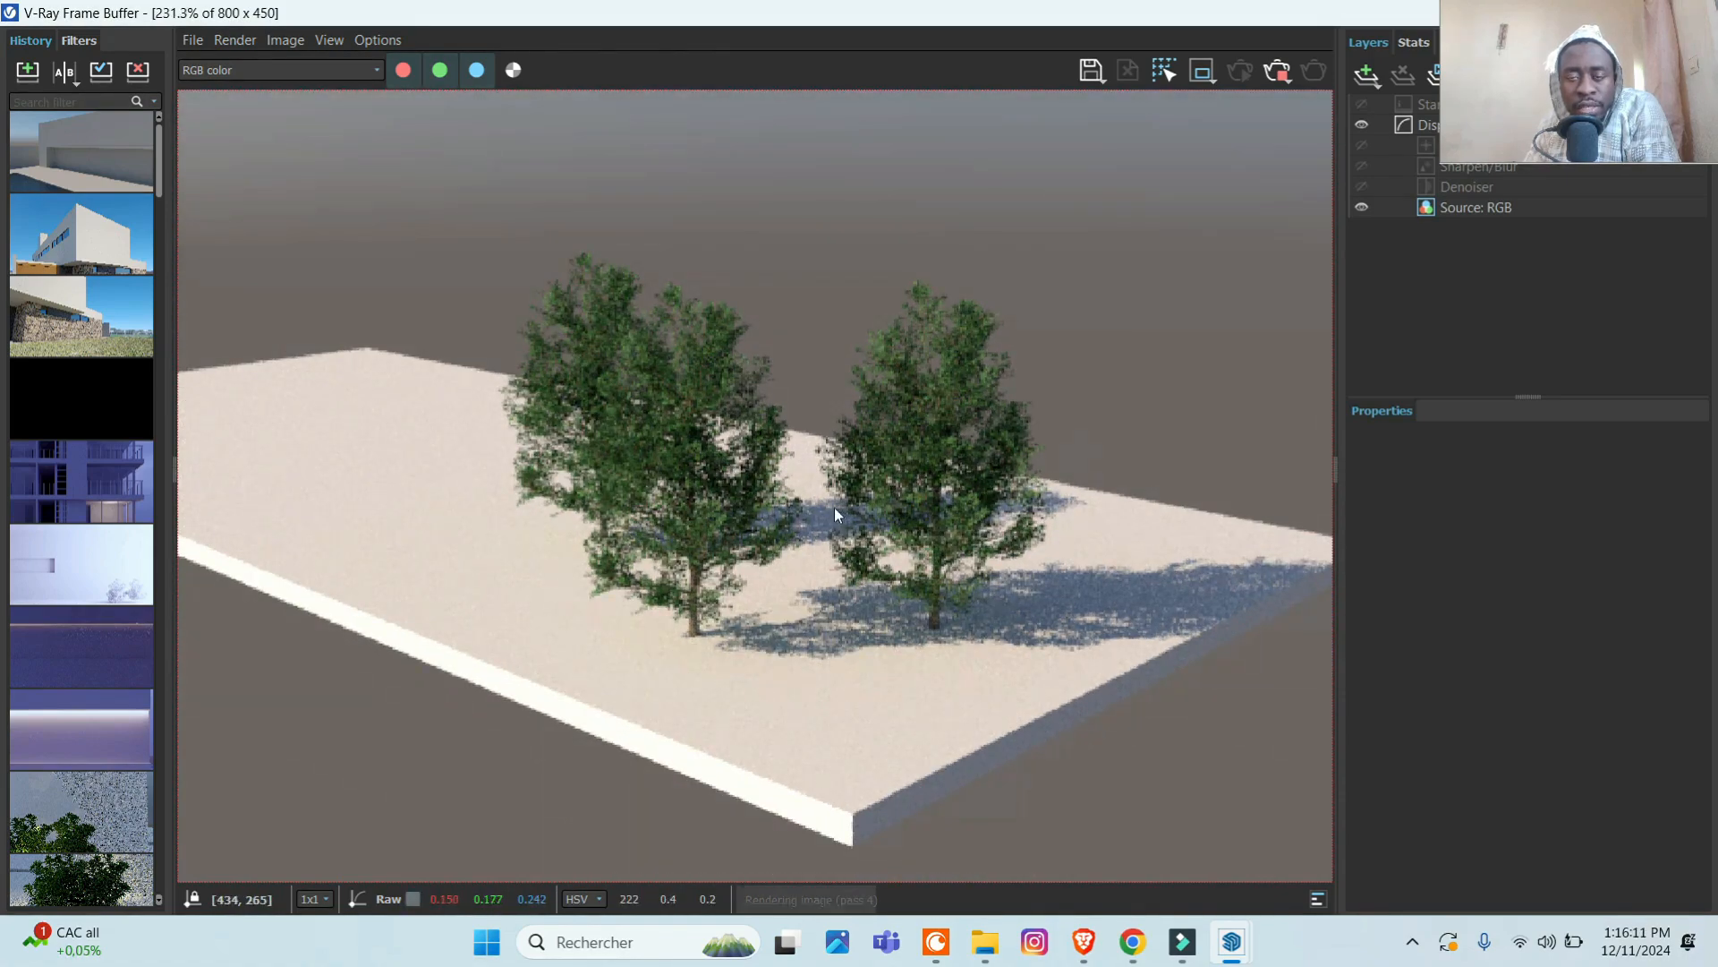
# - Shrink and reposition the frame buffer window, set the V-Ray toolbars beside it, and restart the render
pyautogui.moveTo(1220, 12)
pyautogui.mouseDown()
pyautogui.moveTo(1220, 27)
pyautogui.moveTo(793, 87)
pyautogui.moveTo(639, 86)
pyautogui.mouseUp()
pyautogui.click(1196, 65)
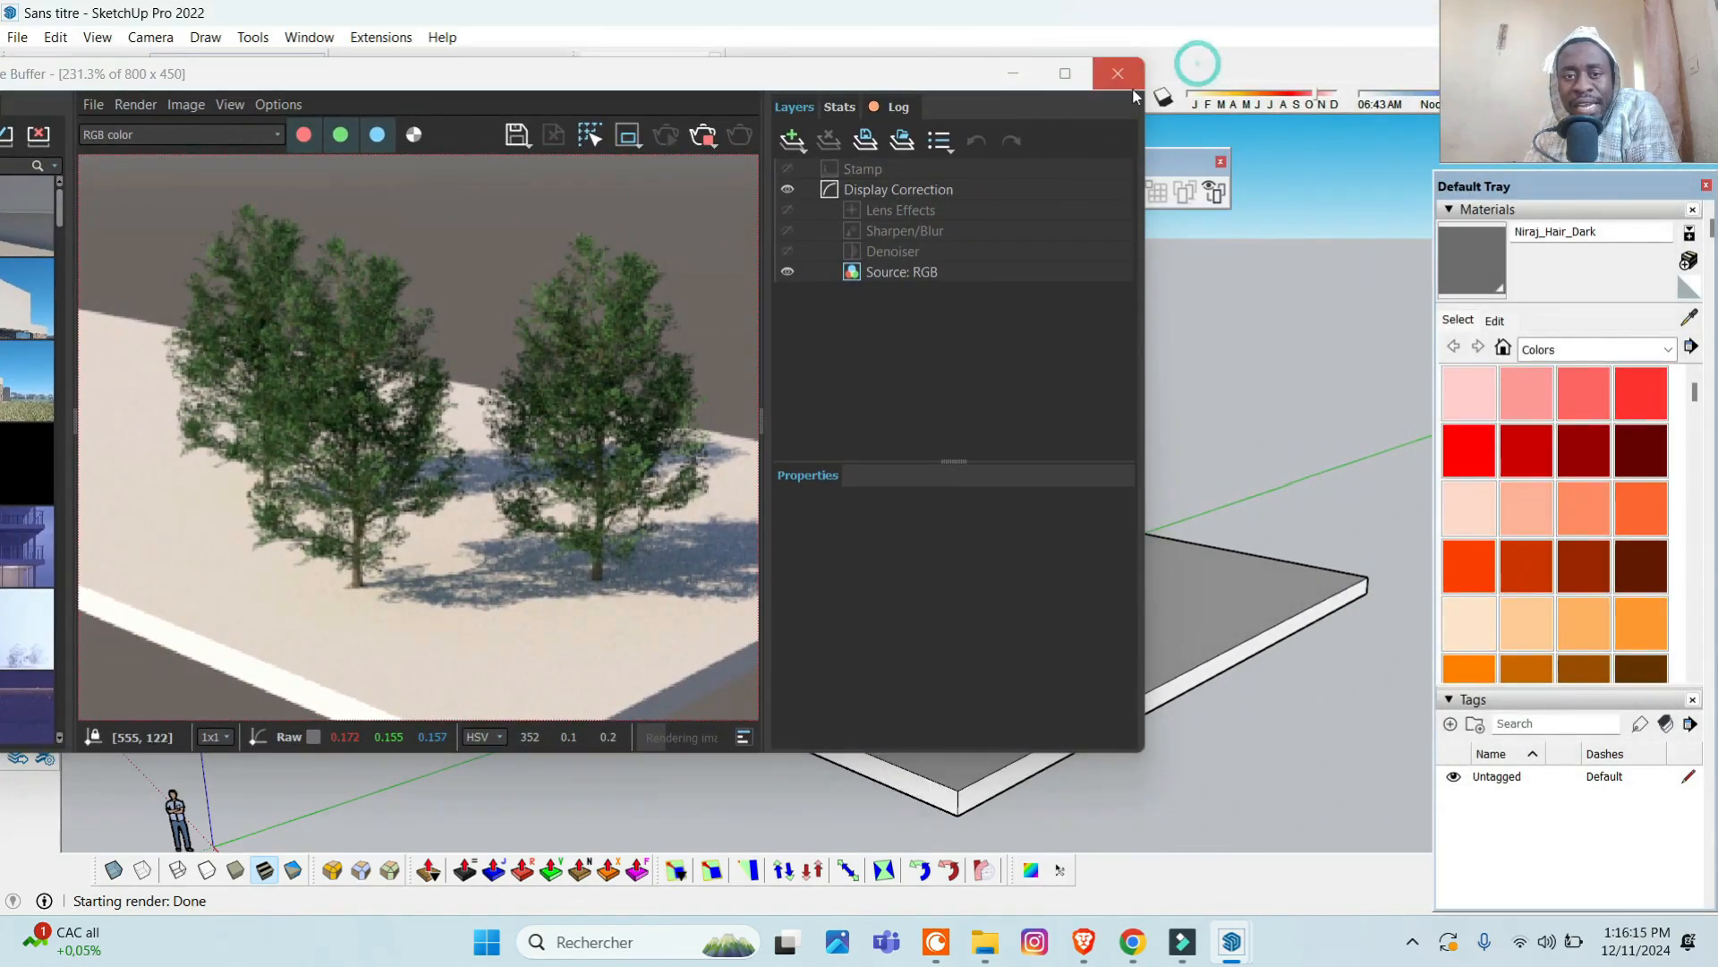
pyautogui.click(1176, 158)
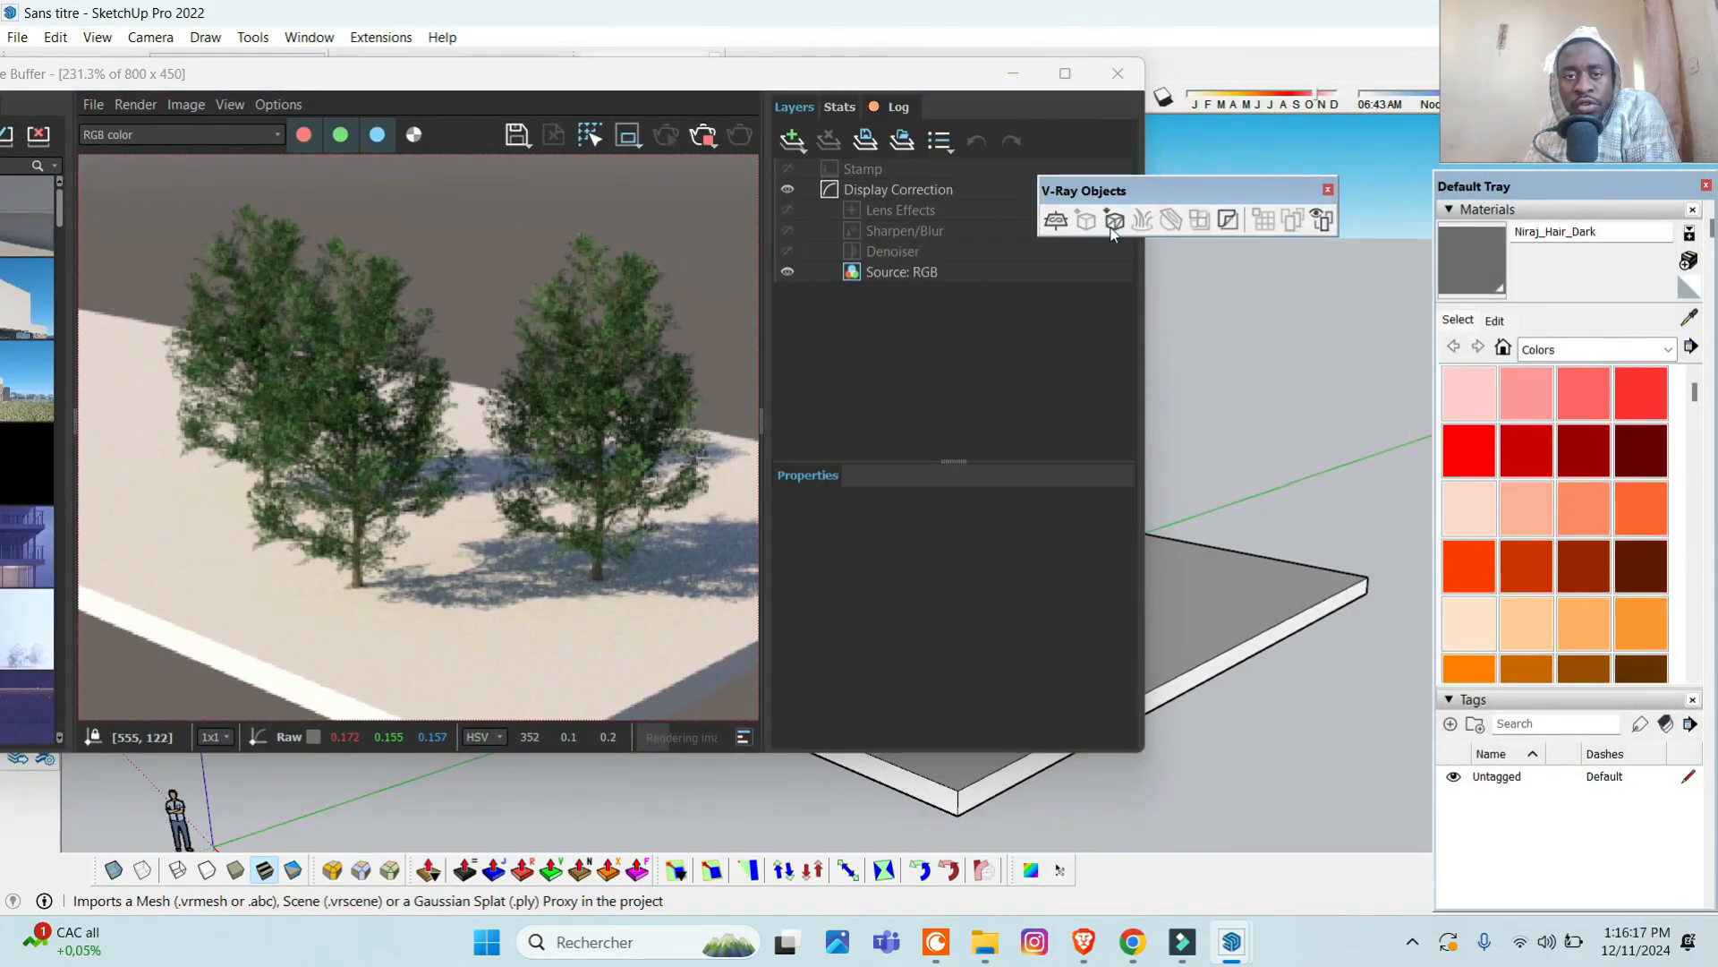
pyautogui.click(935, 73)
pyautogui.moveTo(674, 61); pyautogui.dragTo(656, 183)
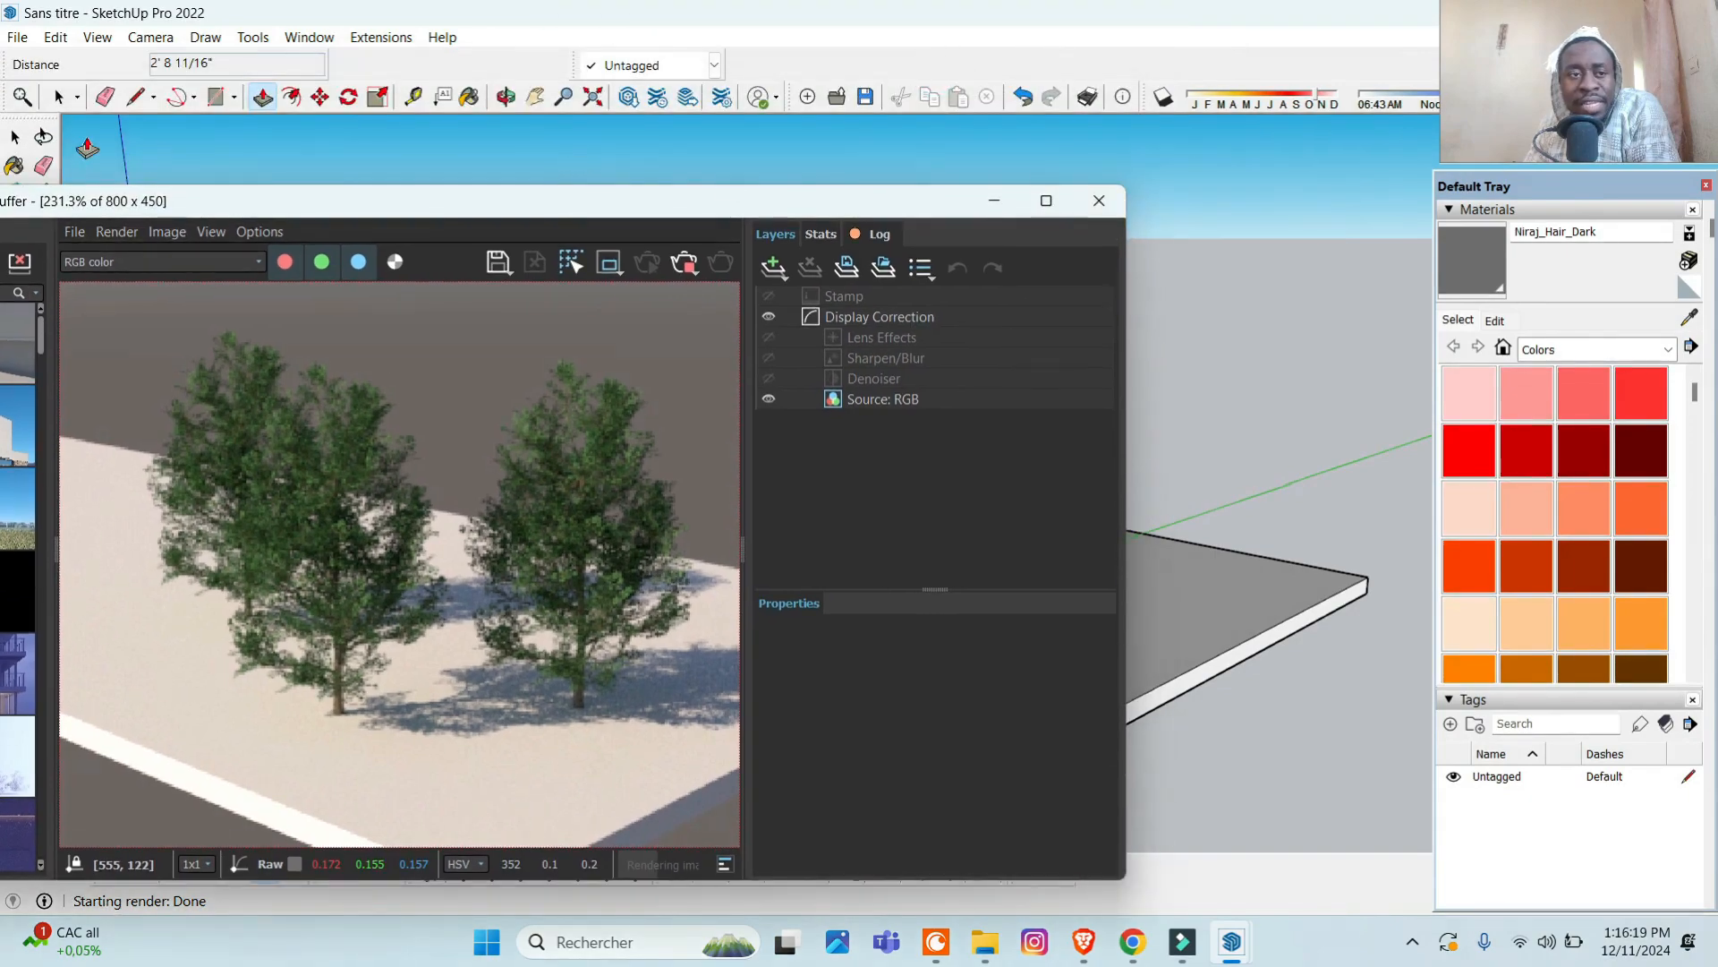
pyautogui.click(15, 138)
pyautogui.moveTo(573, 147); pyautogui.dragTo(1215, 175)
pyautogui.moveTo(877, 205); pyautogui.dragTo(890, 109)
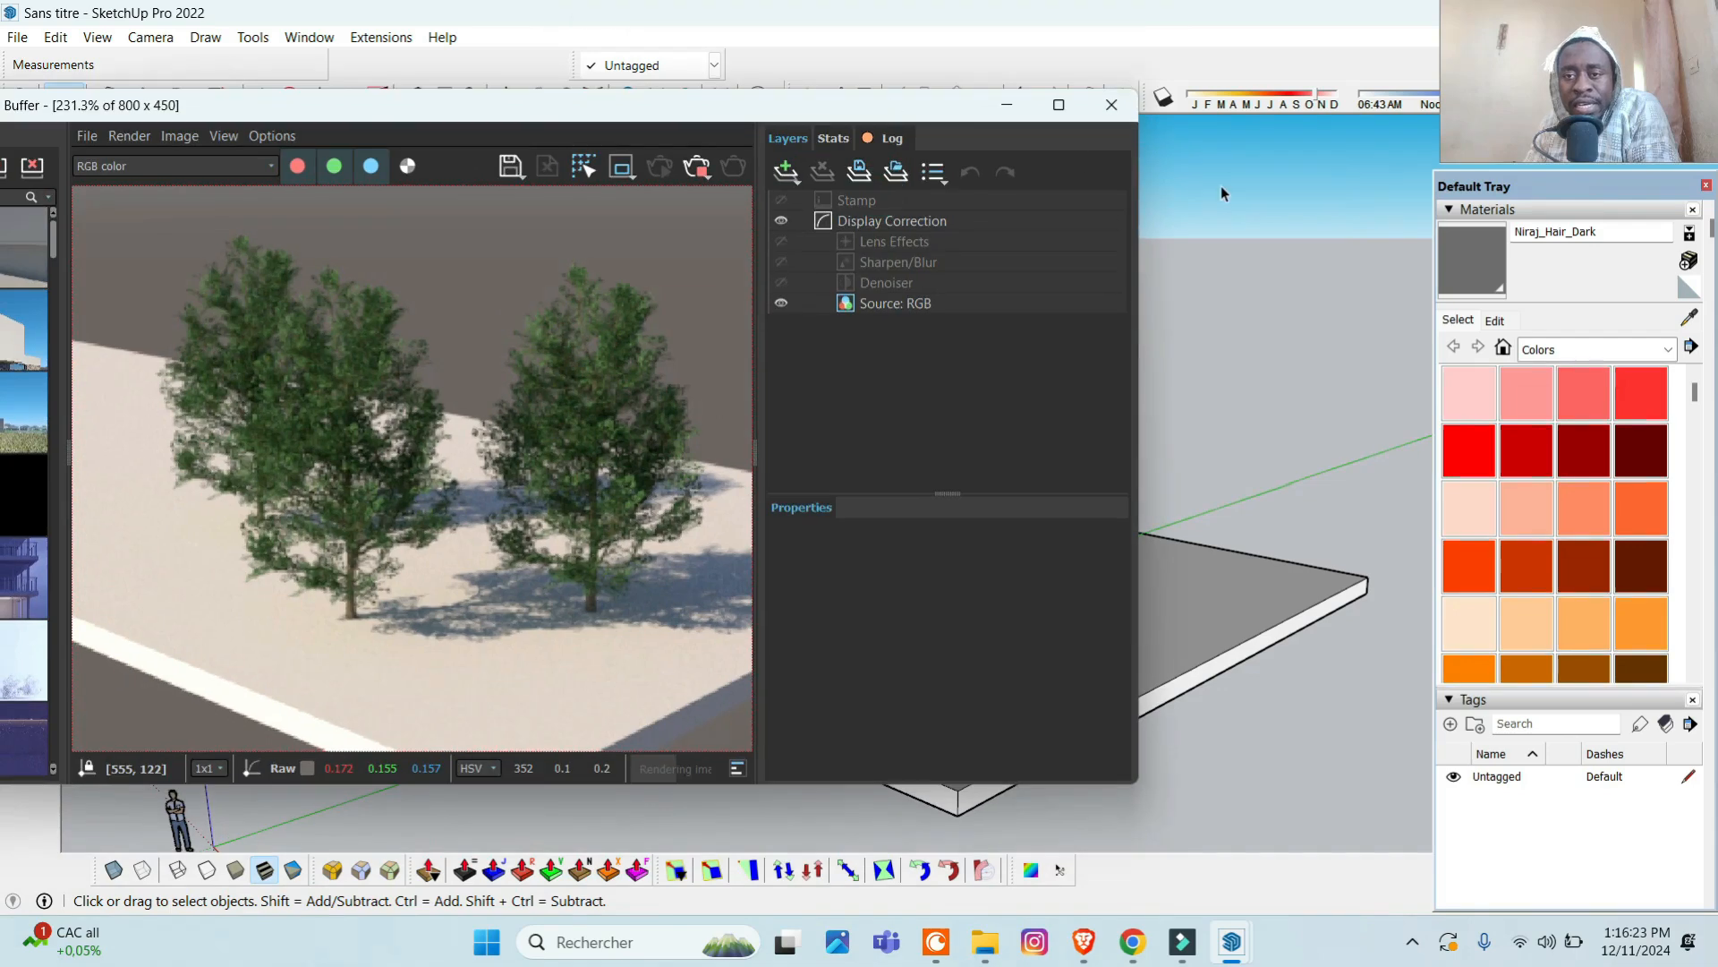
pyautogui.moveTo(1269, 173); pyautogui.dragTo(1197, 161)
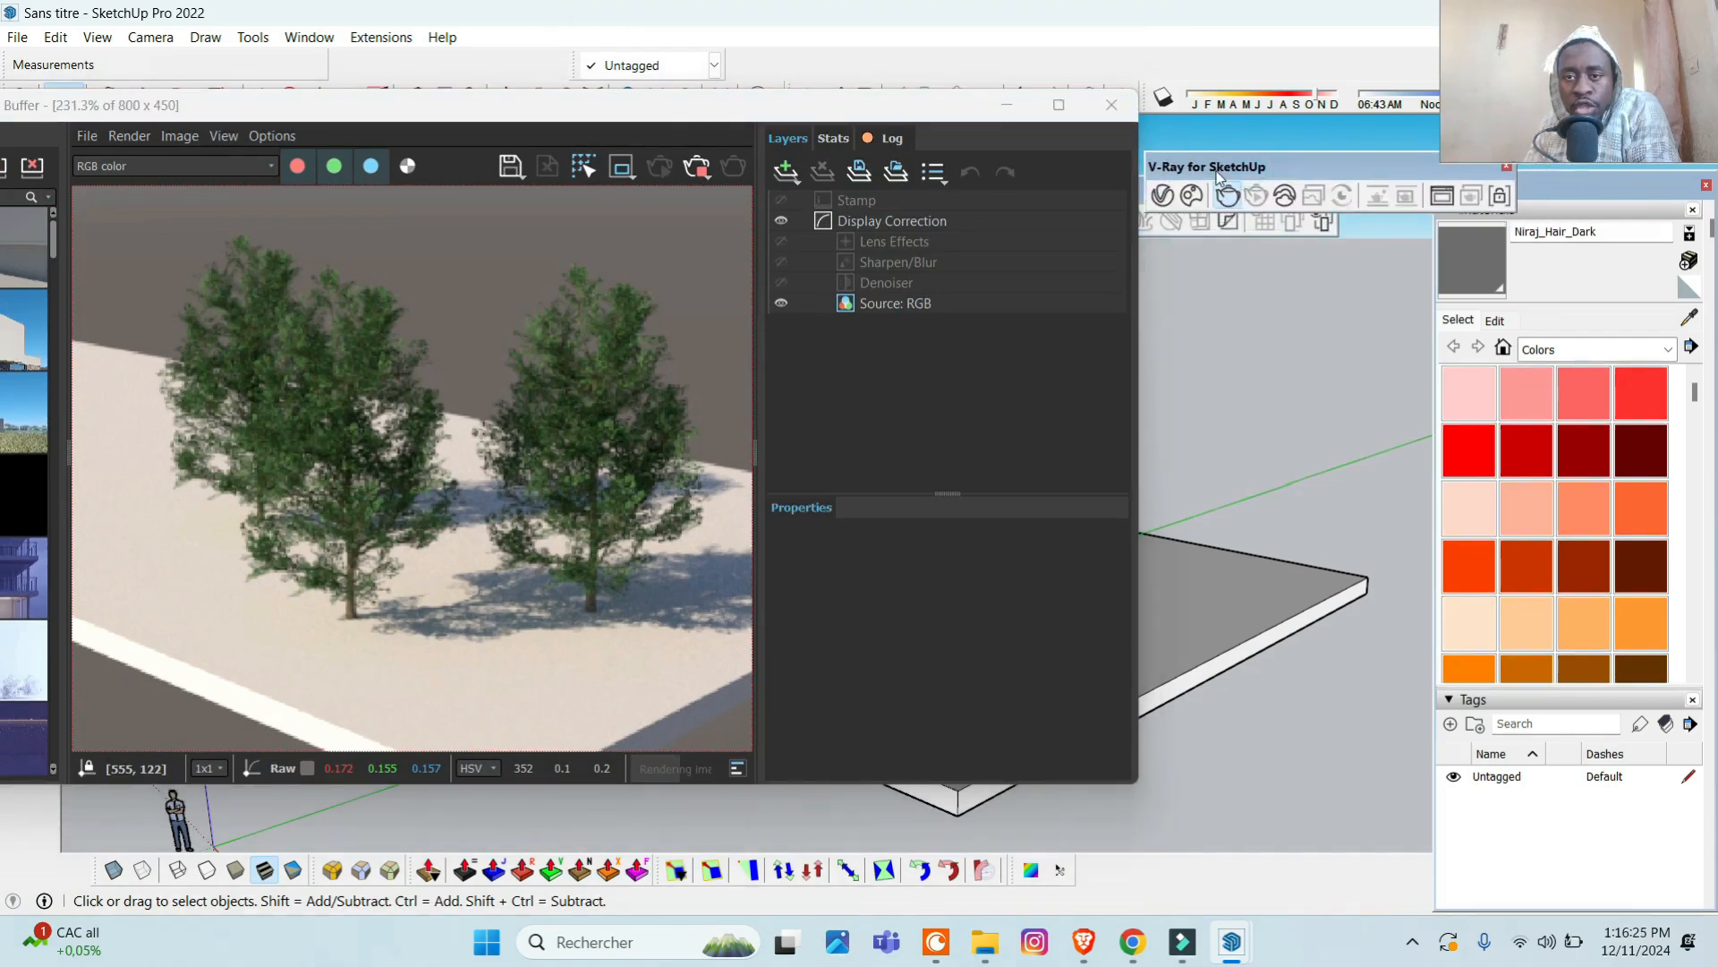
pyautogui.click(727, 170)
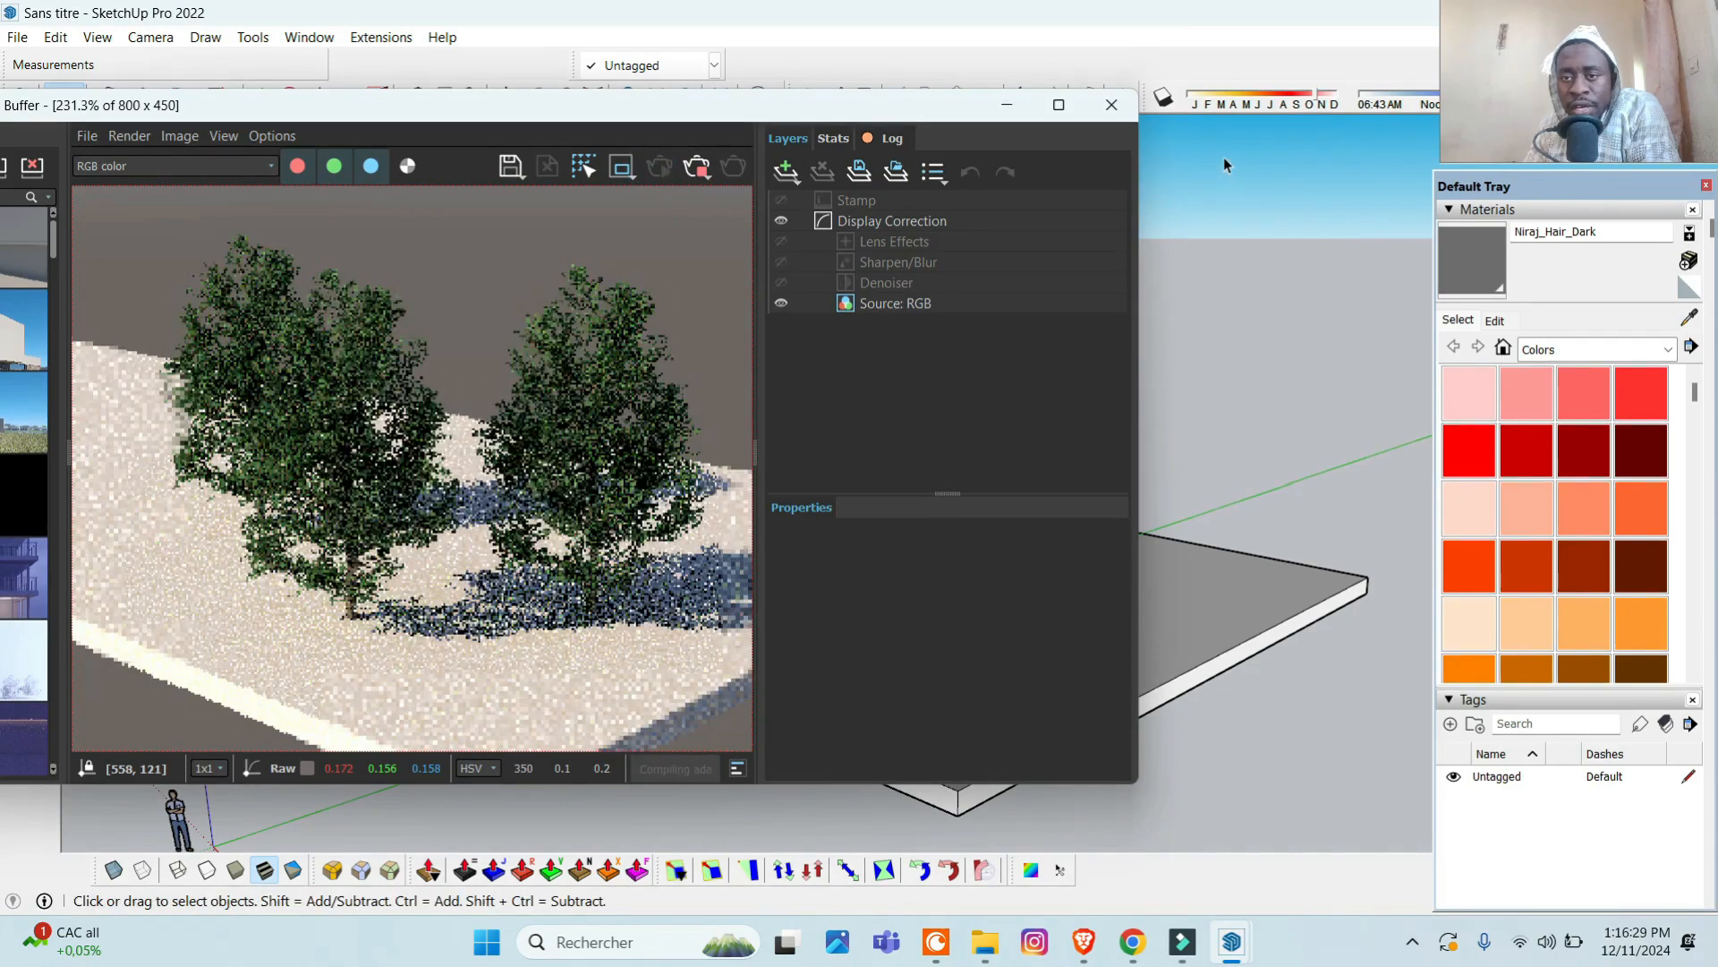
# - Open the V-Ray Asset Editor, show only geometries, and set the tree's geometry variant to Tulip Tree 005 Summer
pyautogui.click(1222, 159)
pyautogui.click(1225, 192)
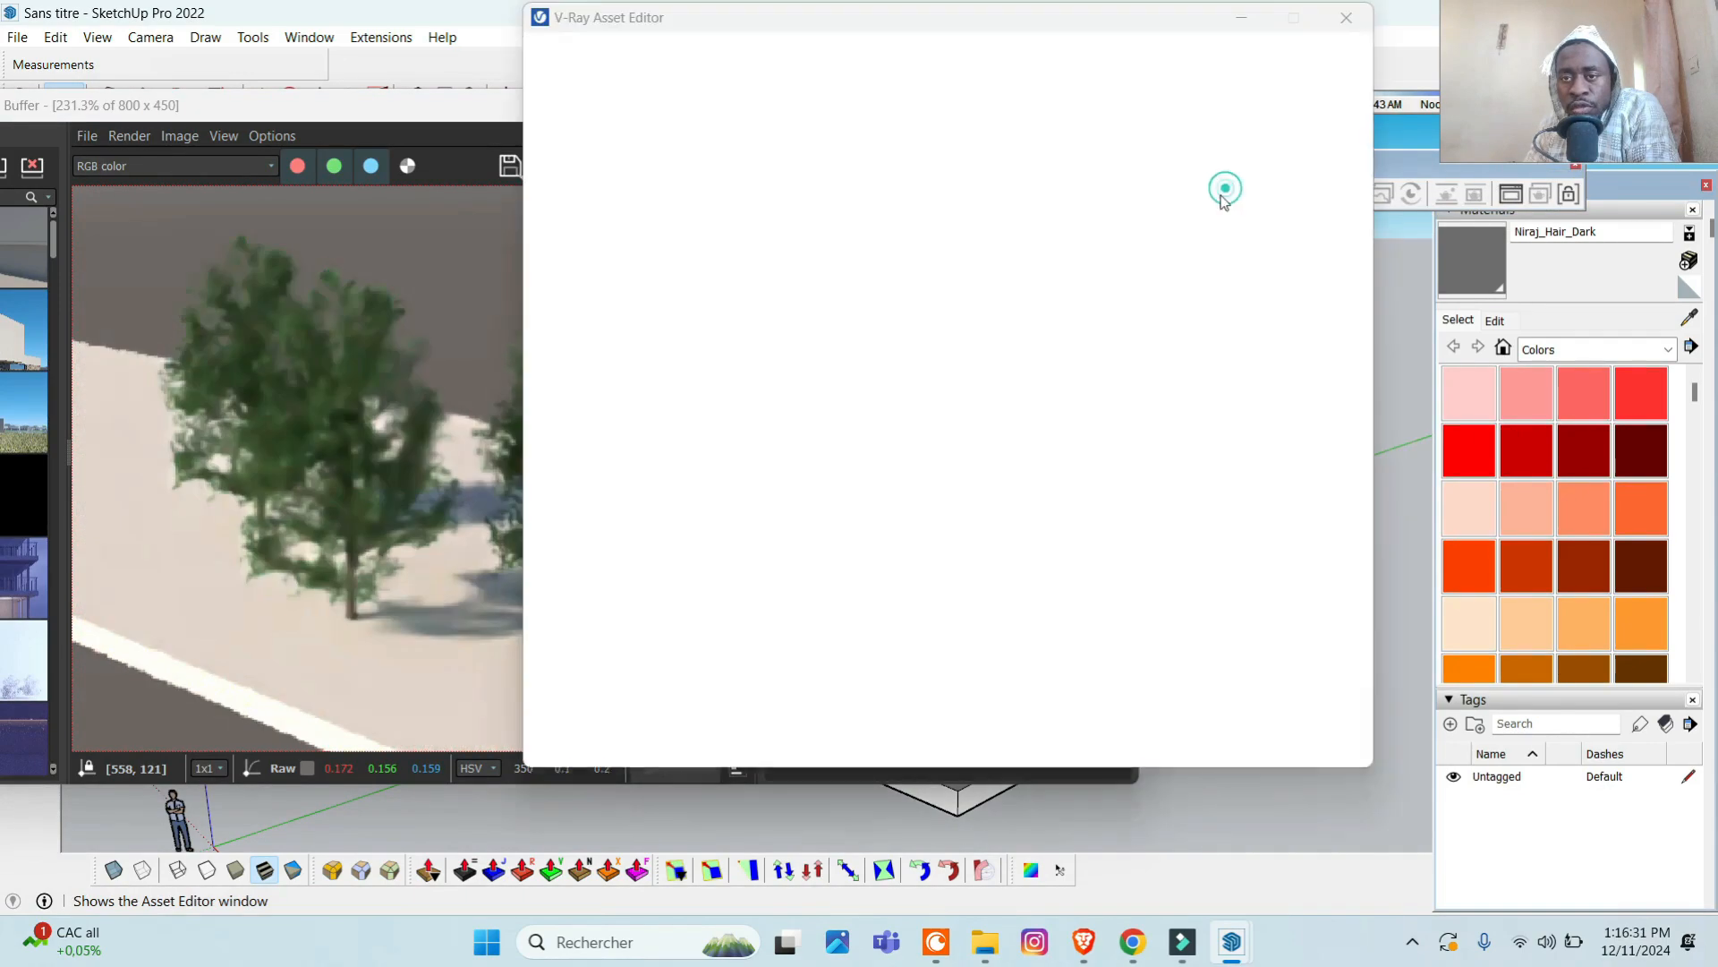
pyautogui.moveTo(1056, 18); pyautogui.dragTo(1186, 76)
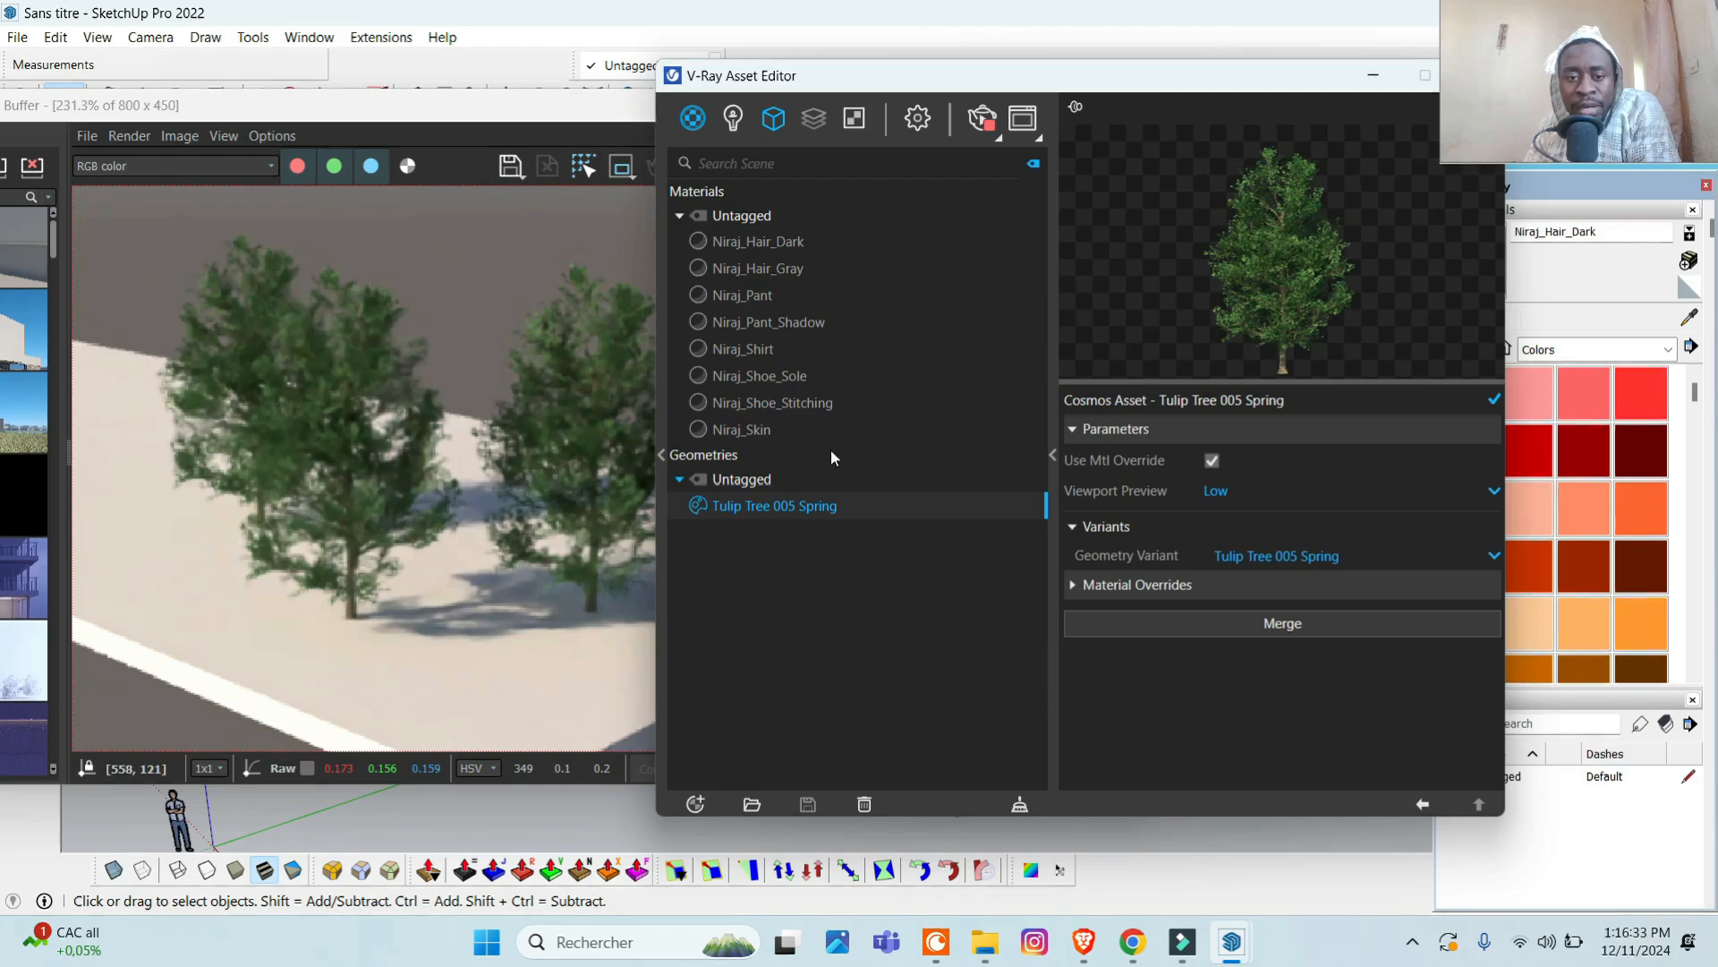
pyautogui.click(773, 117)
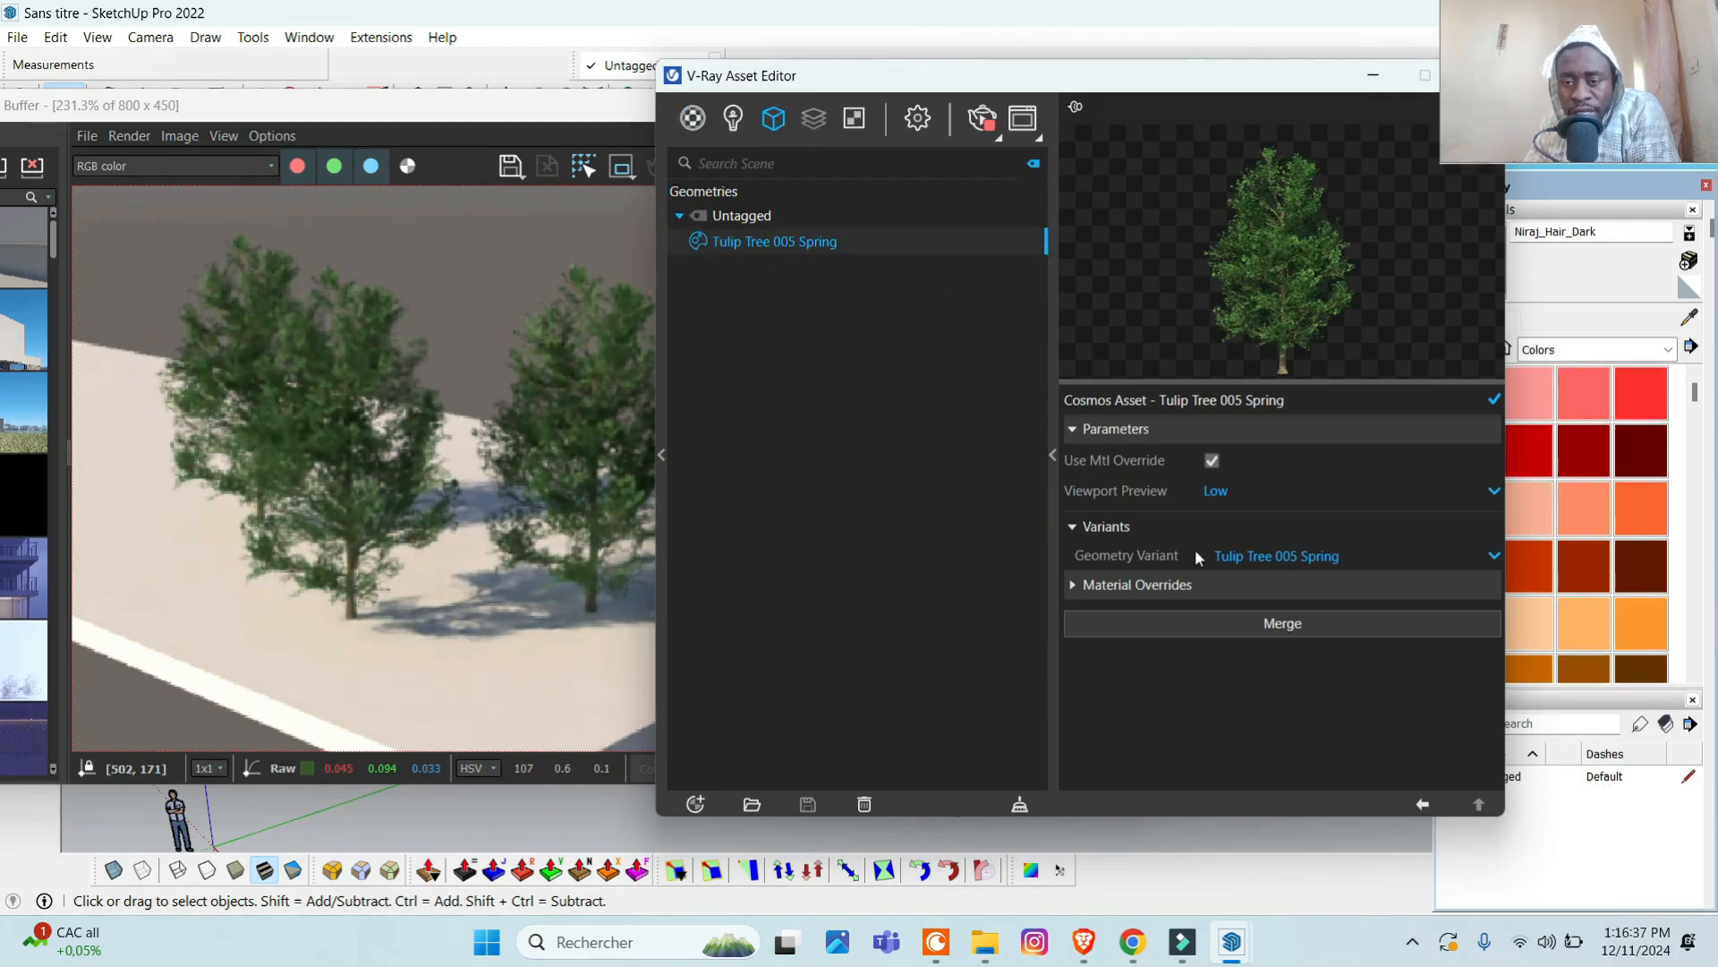
pyautogui.click(1271, 558)
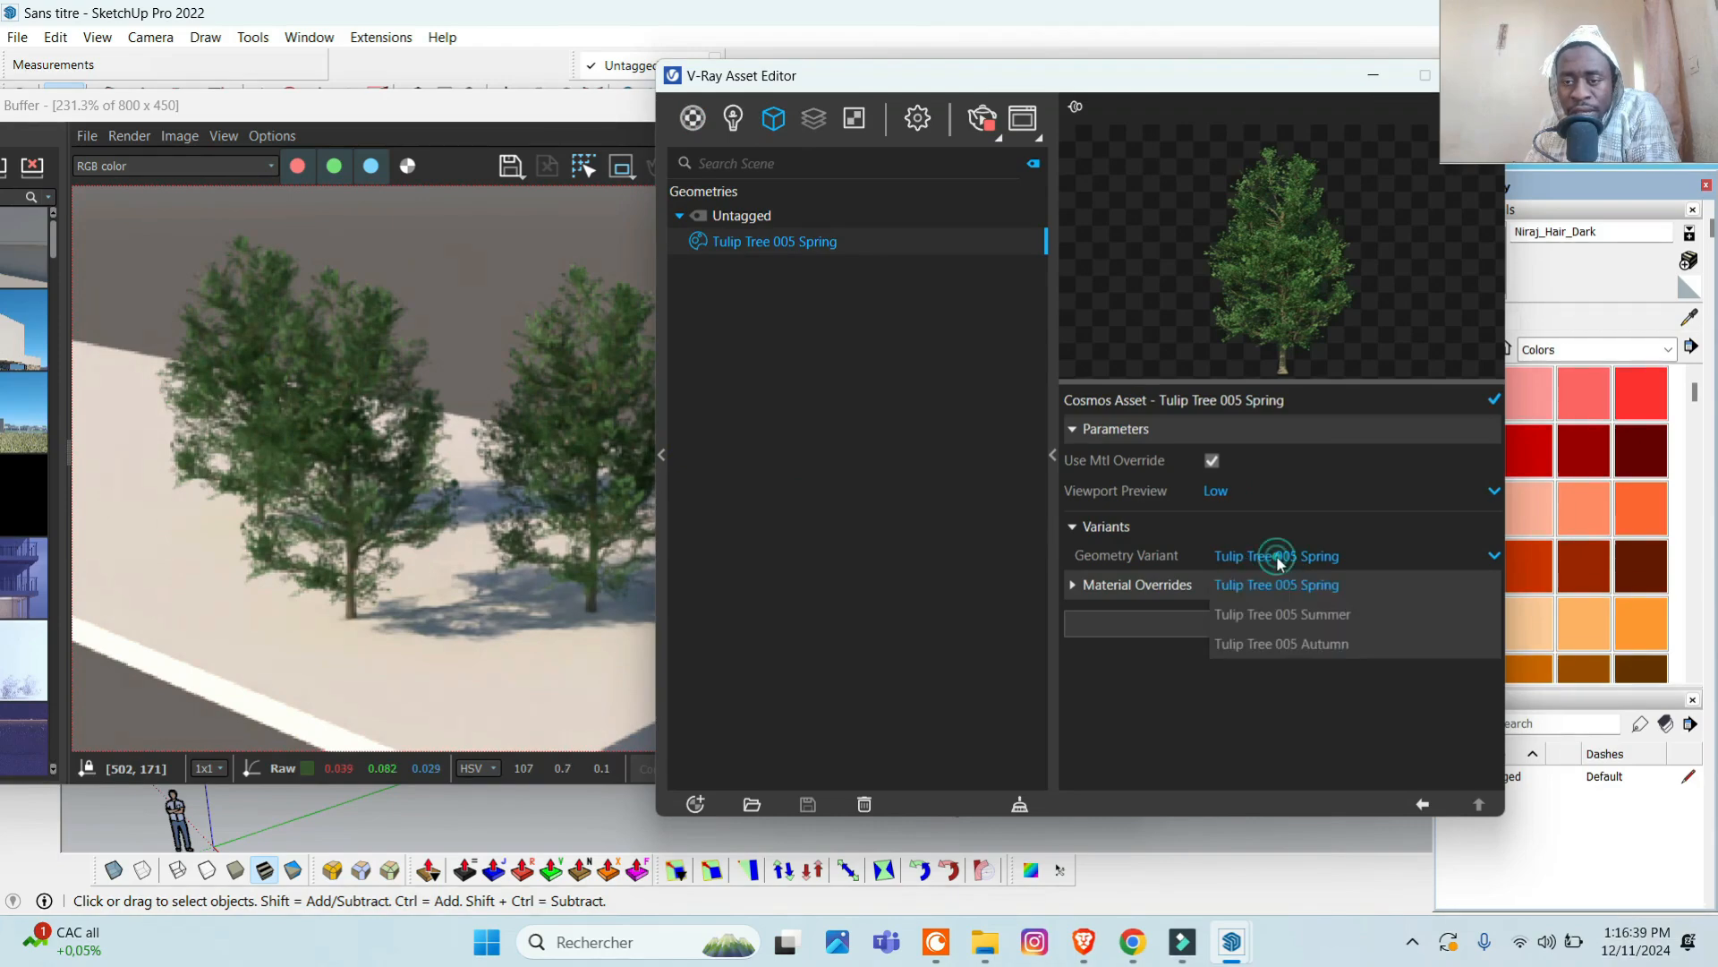
pyautogui.click(1306, 614)
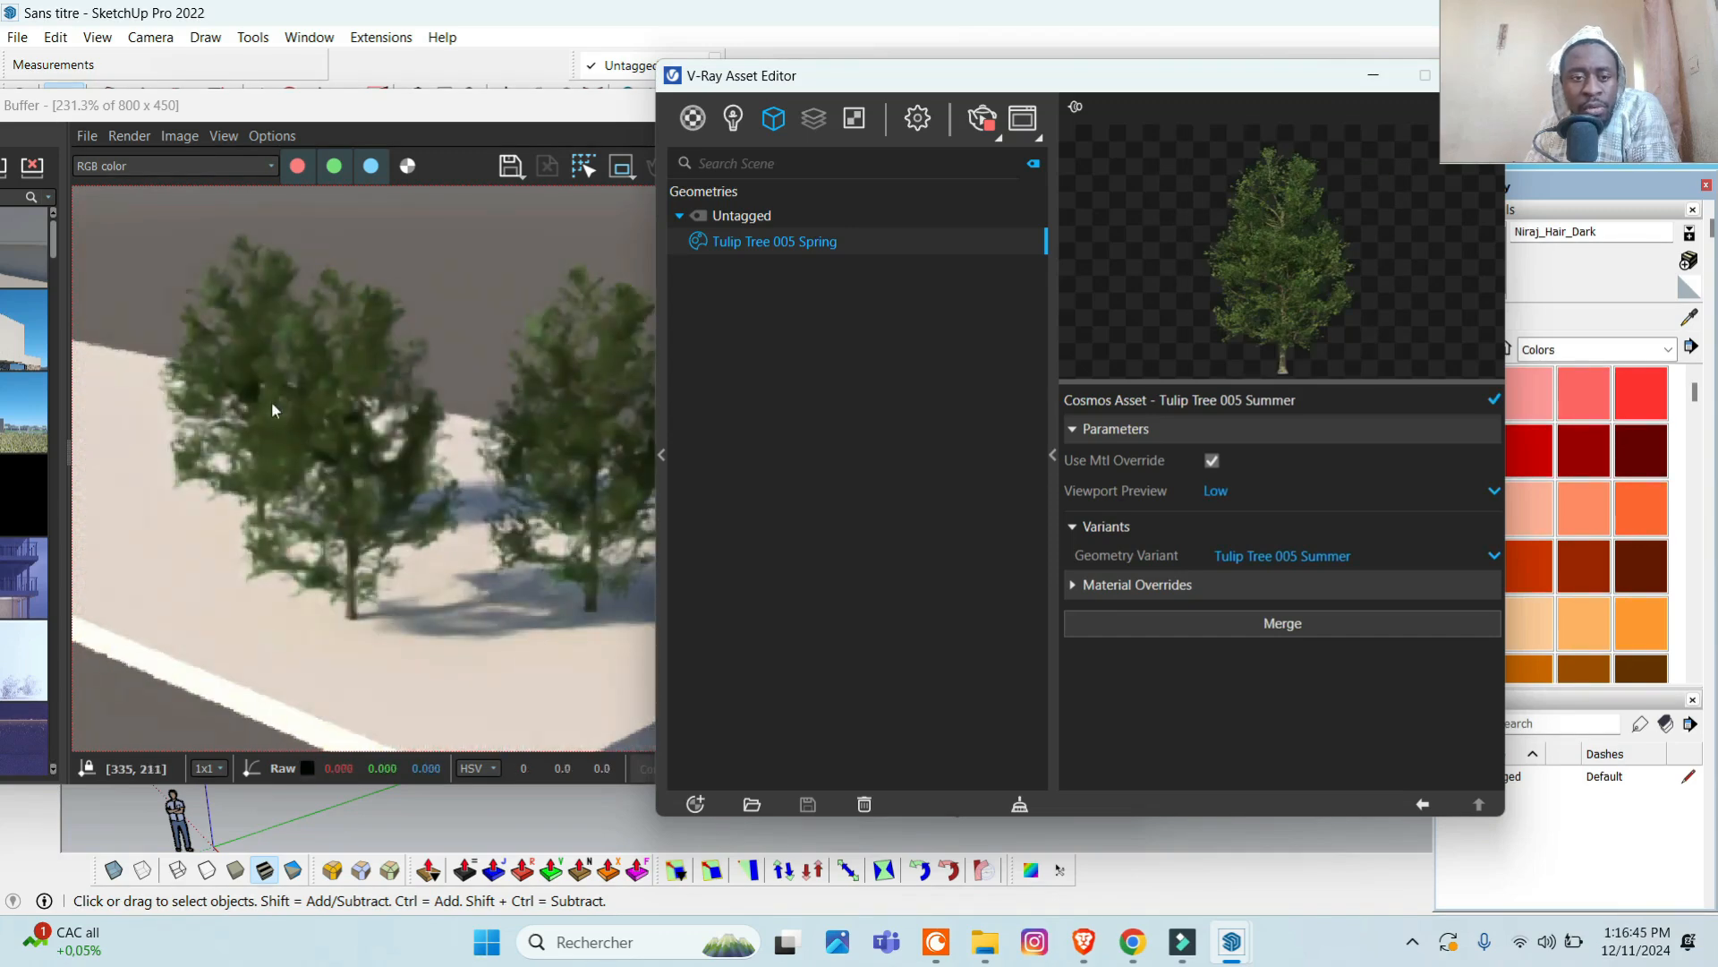
# - Switch the tree's geometry variant to Tulip Tree 005 Autumn, let the render update, and stop the interactive render
pyautogui.moveTo(855, 78); pyautogui.dragTo(998, 93)
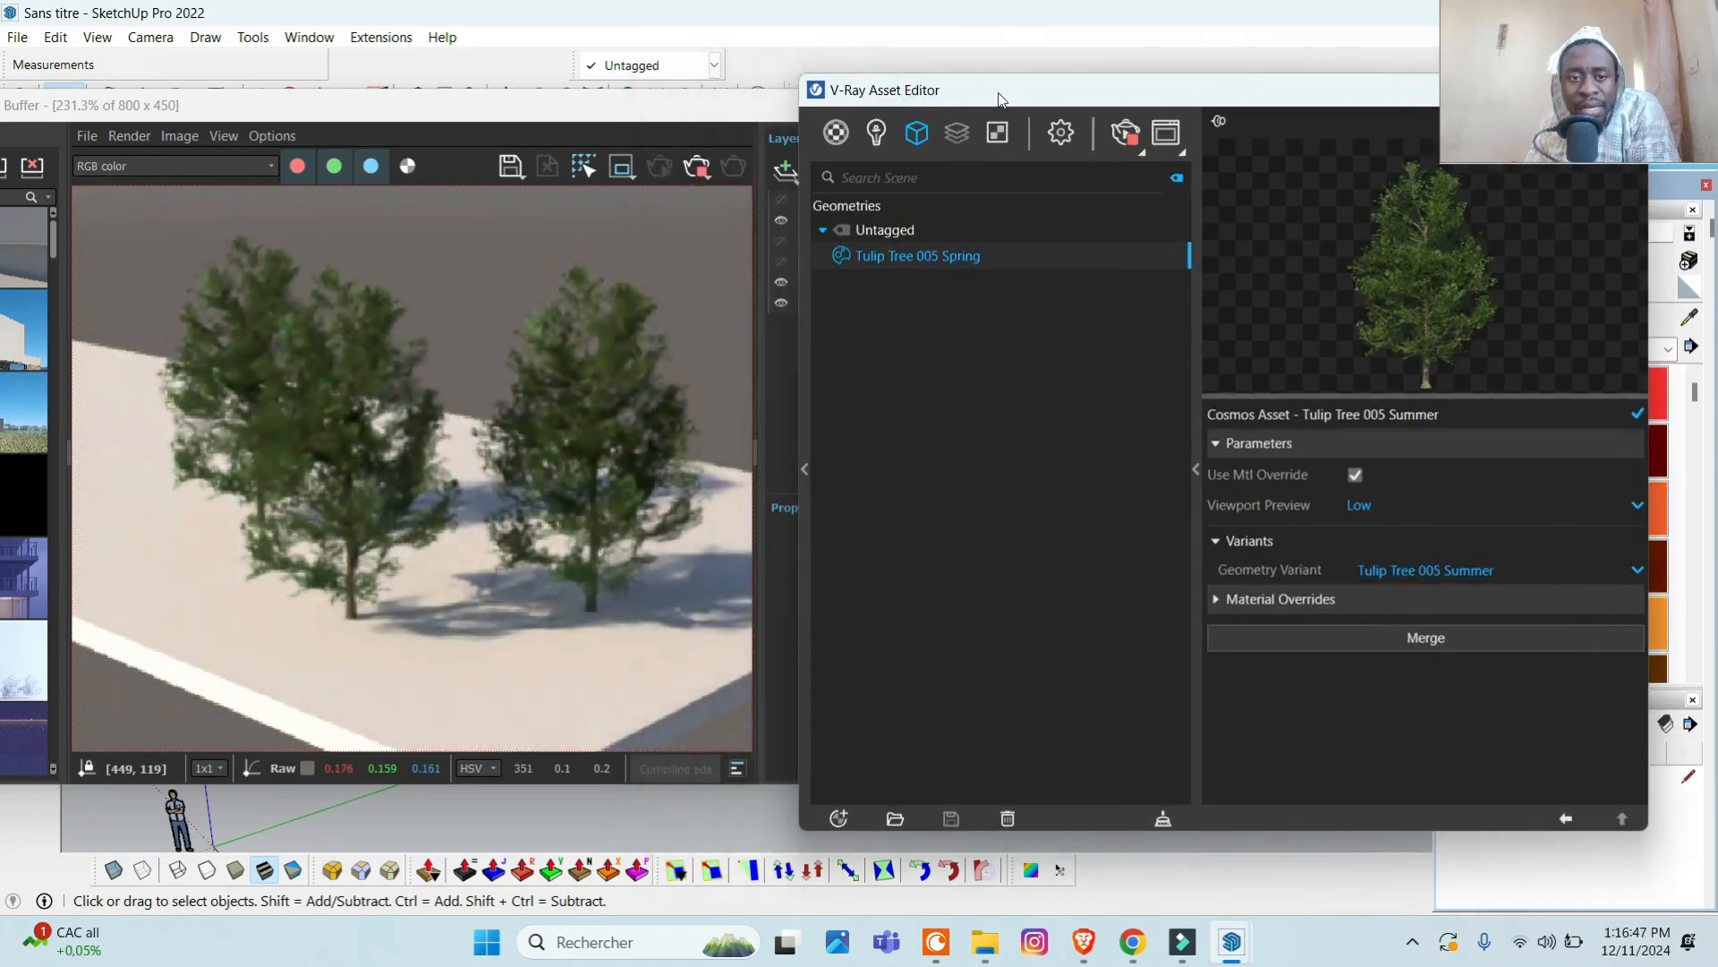
pyautogui.scroll(1, 390, 453)
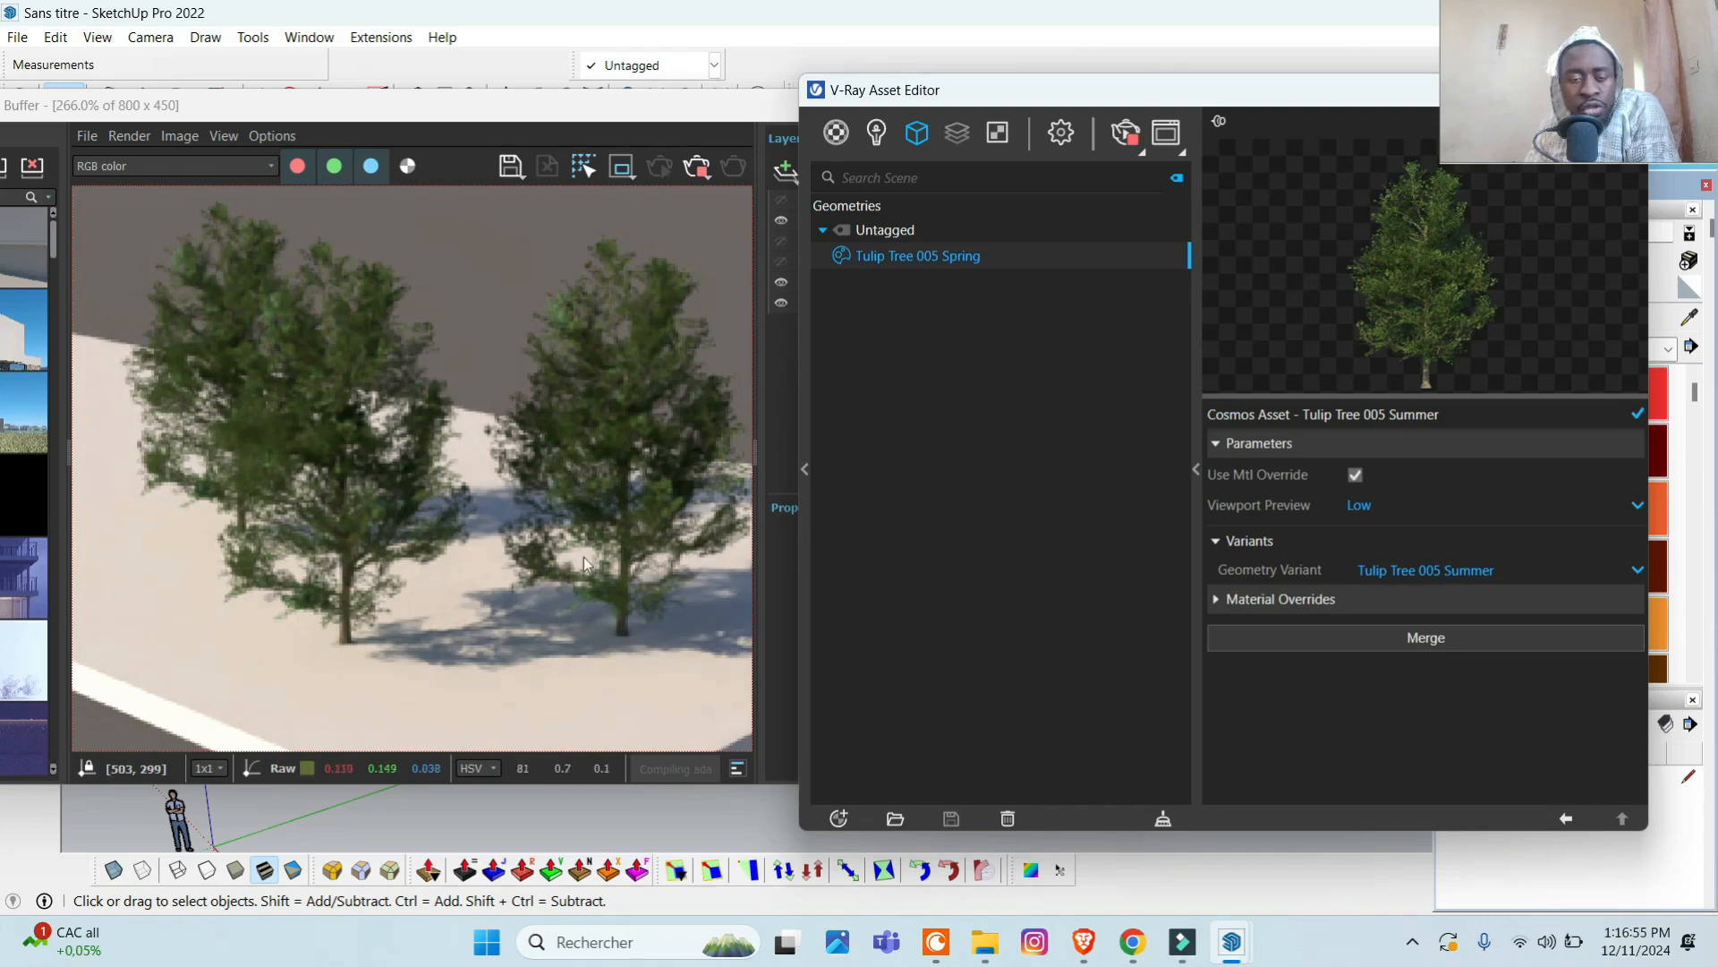
pyautogui.click(1477, 570)
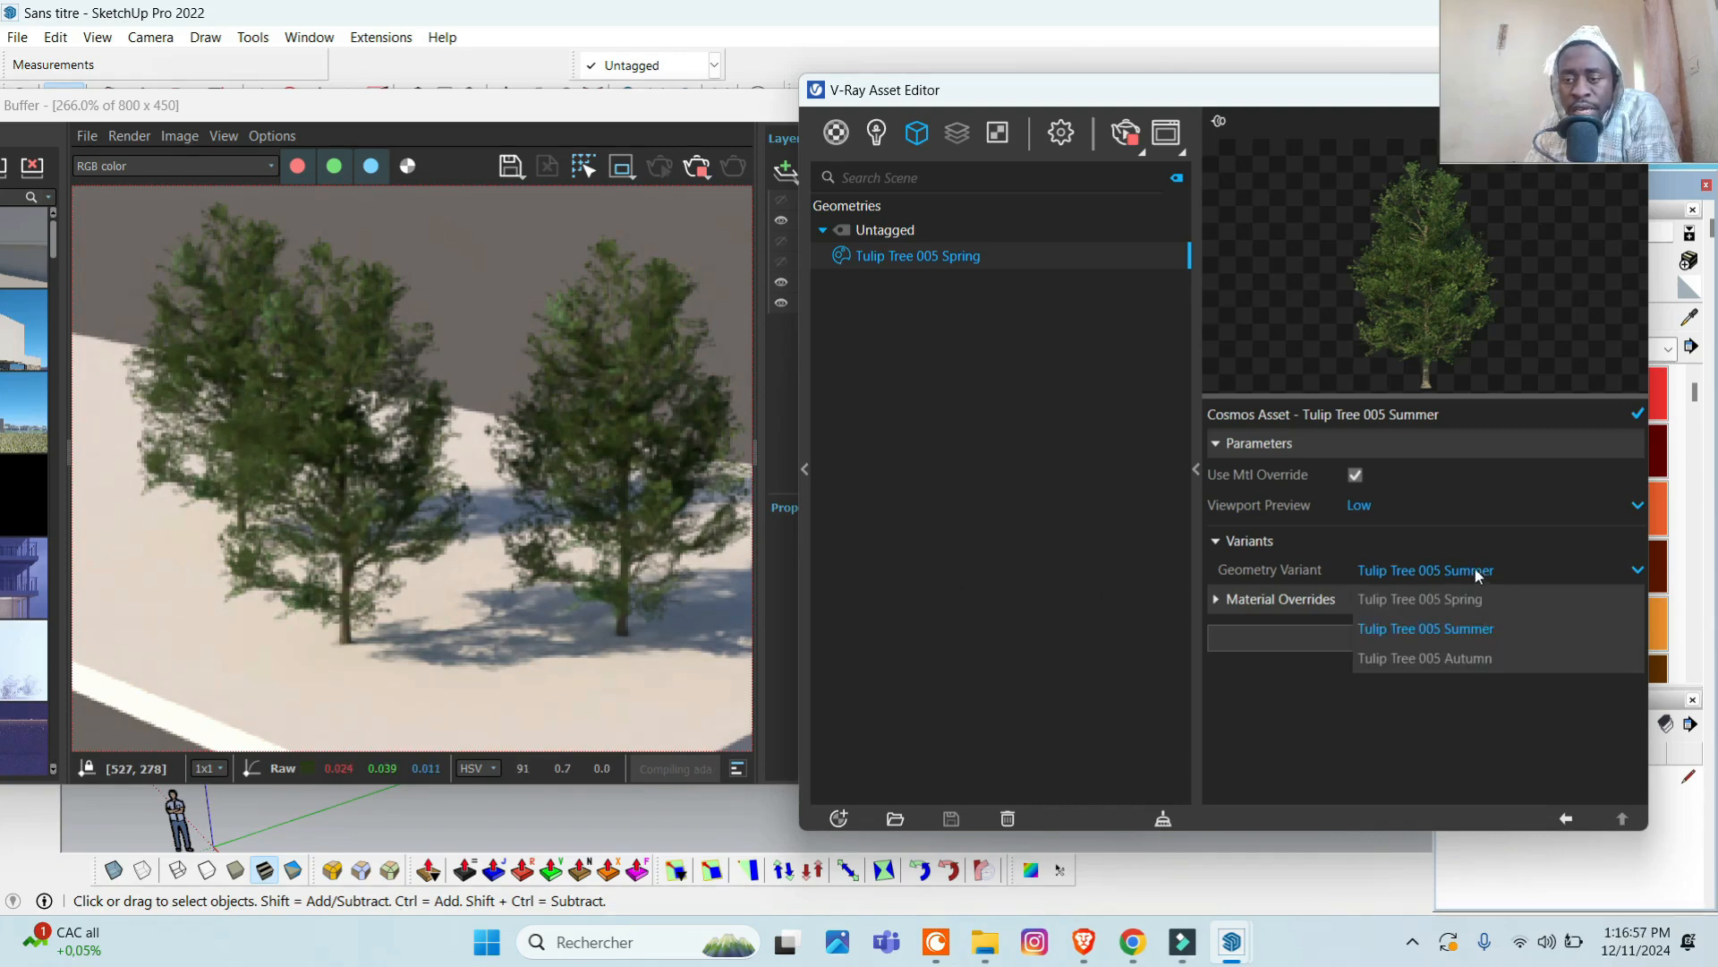
pyautogui.click(1468, 660)
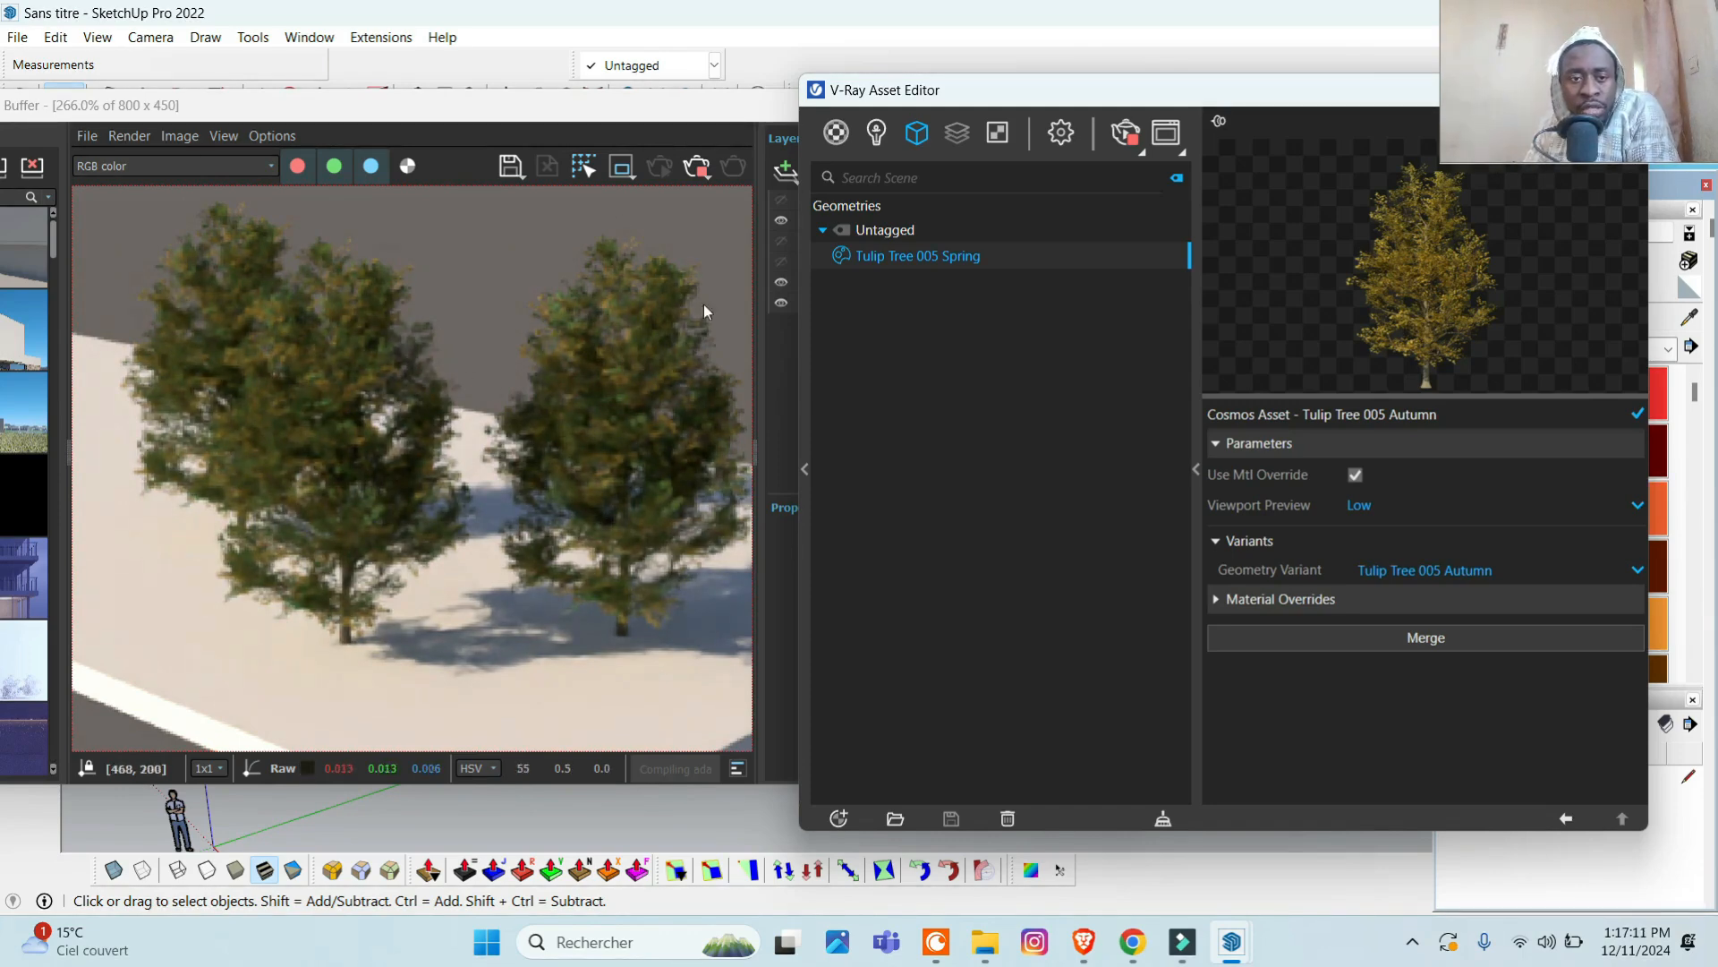
pyautogui.click(698, 168)
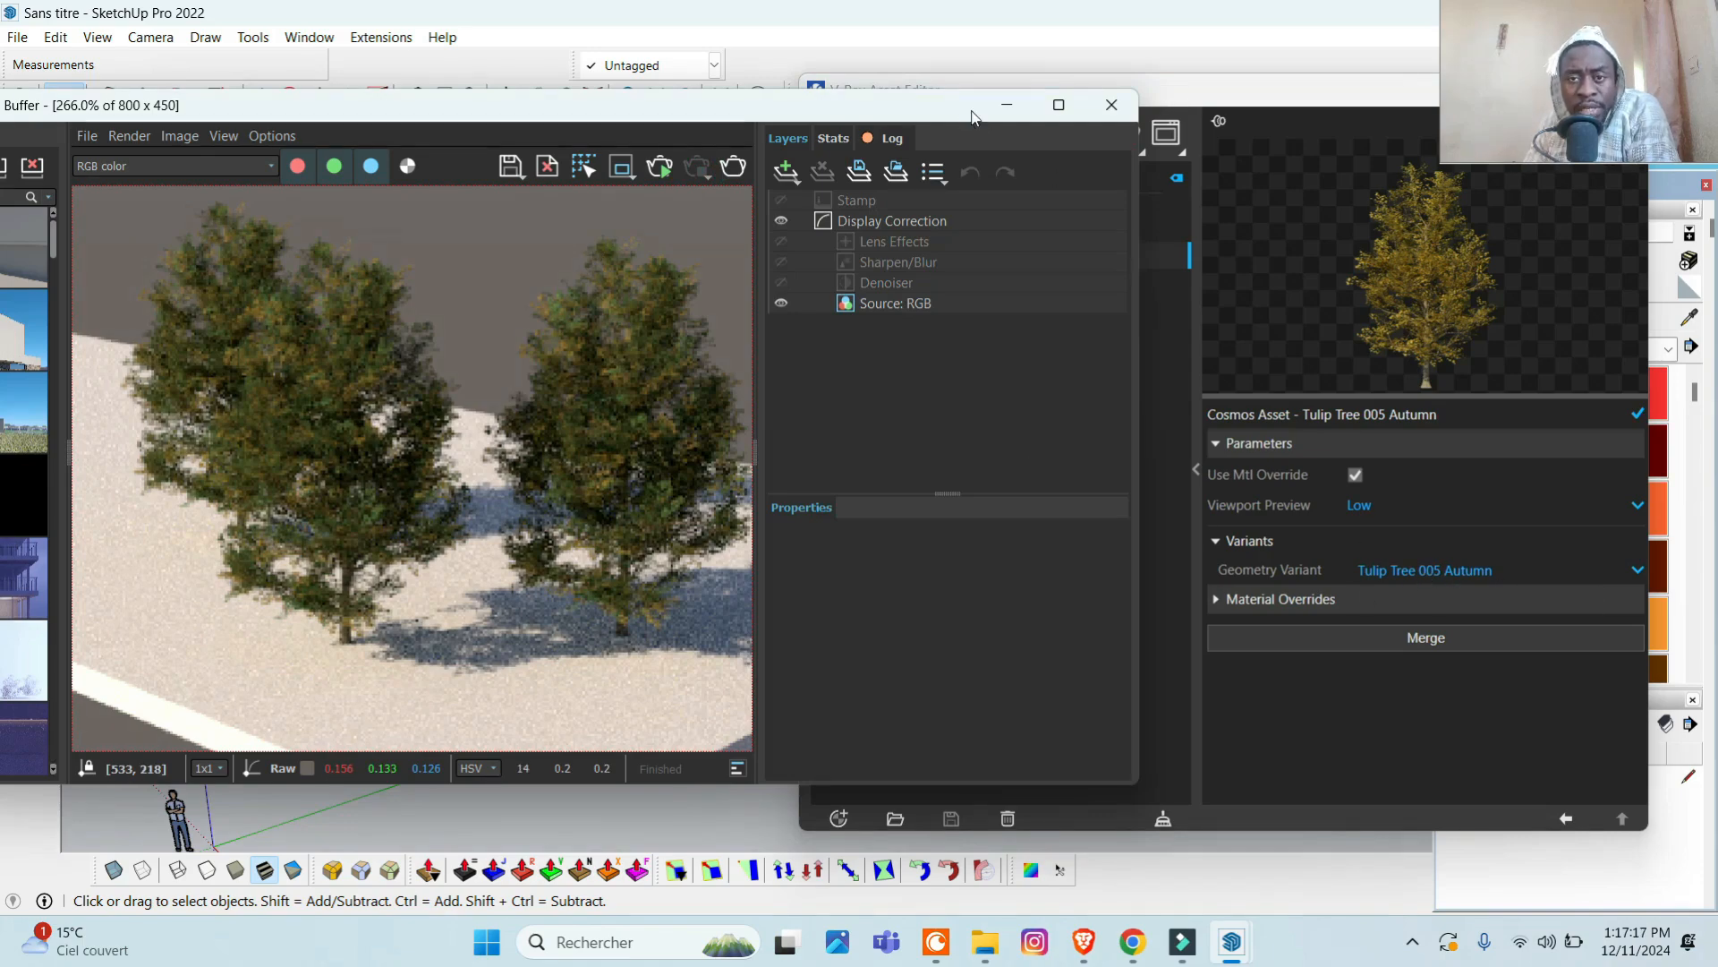
# - Rearrange the windows and examine the tree's material overrides for bark, twigs and leaves alongside the rendered image
pyautogui.moveTo(973, 118); pyautogui.dragTo(898, 185)
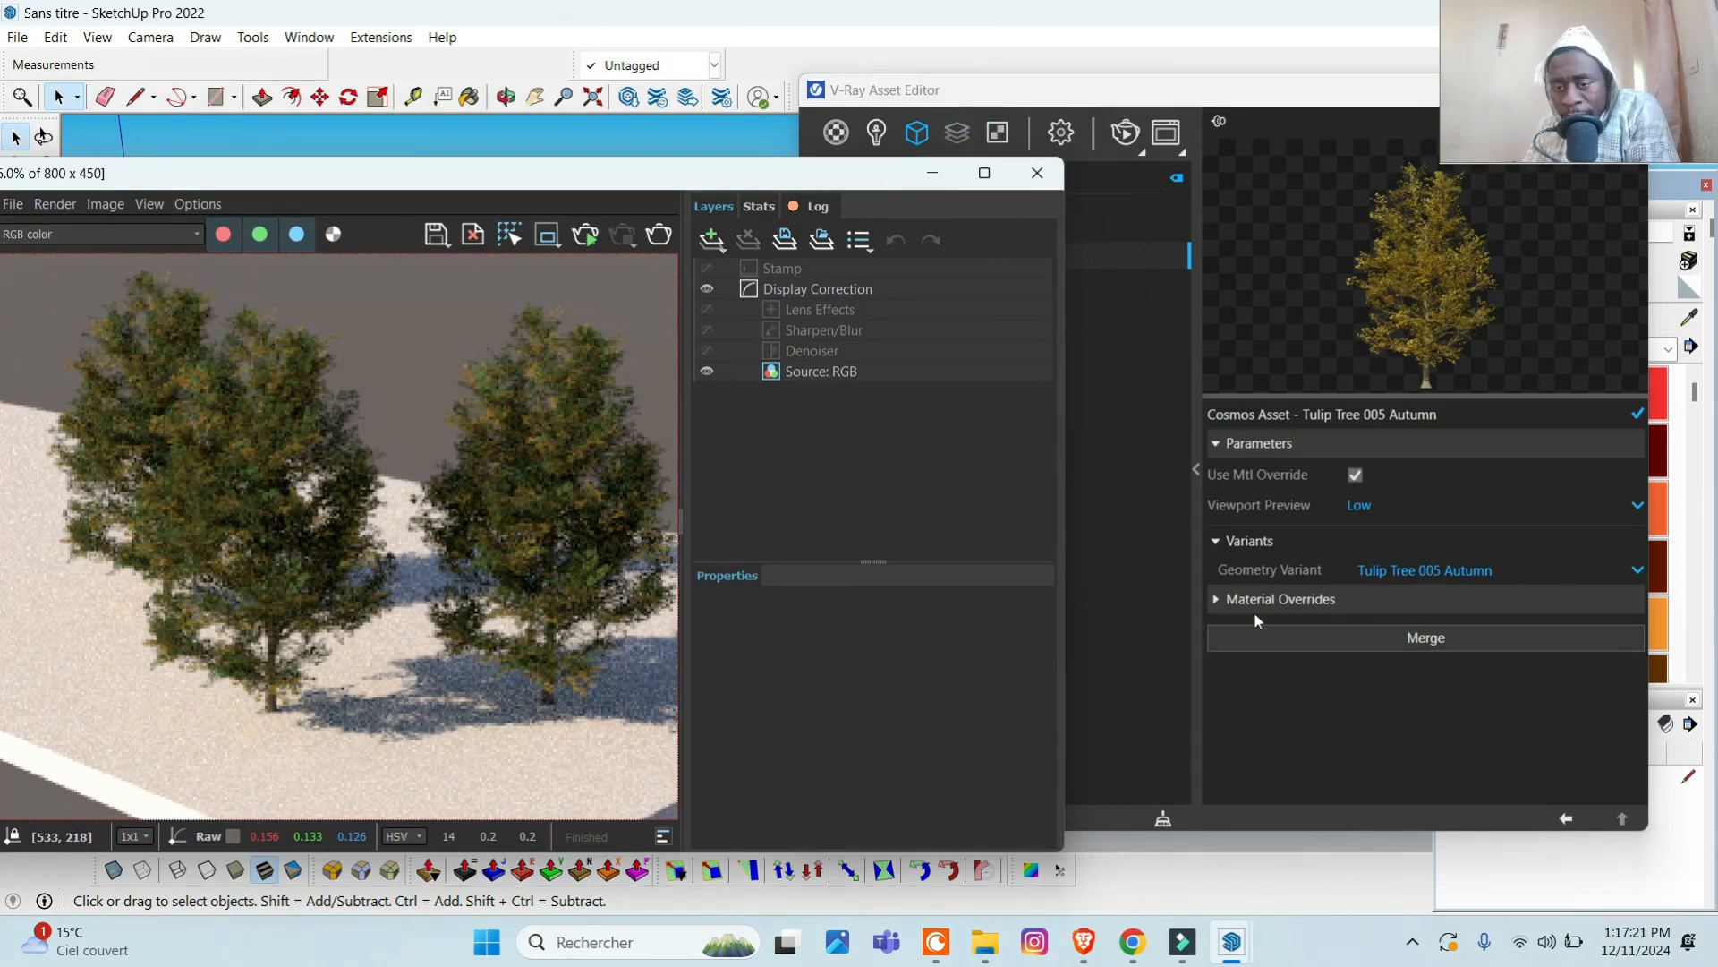
pyautogui.click(1219, 599)
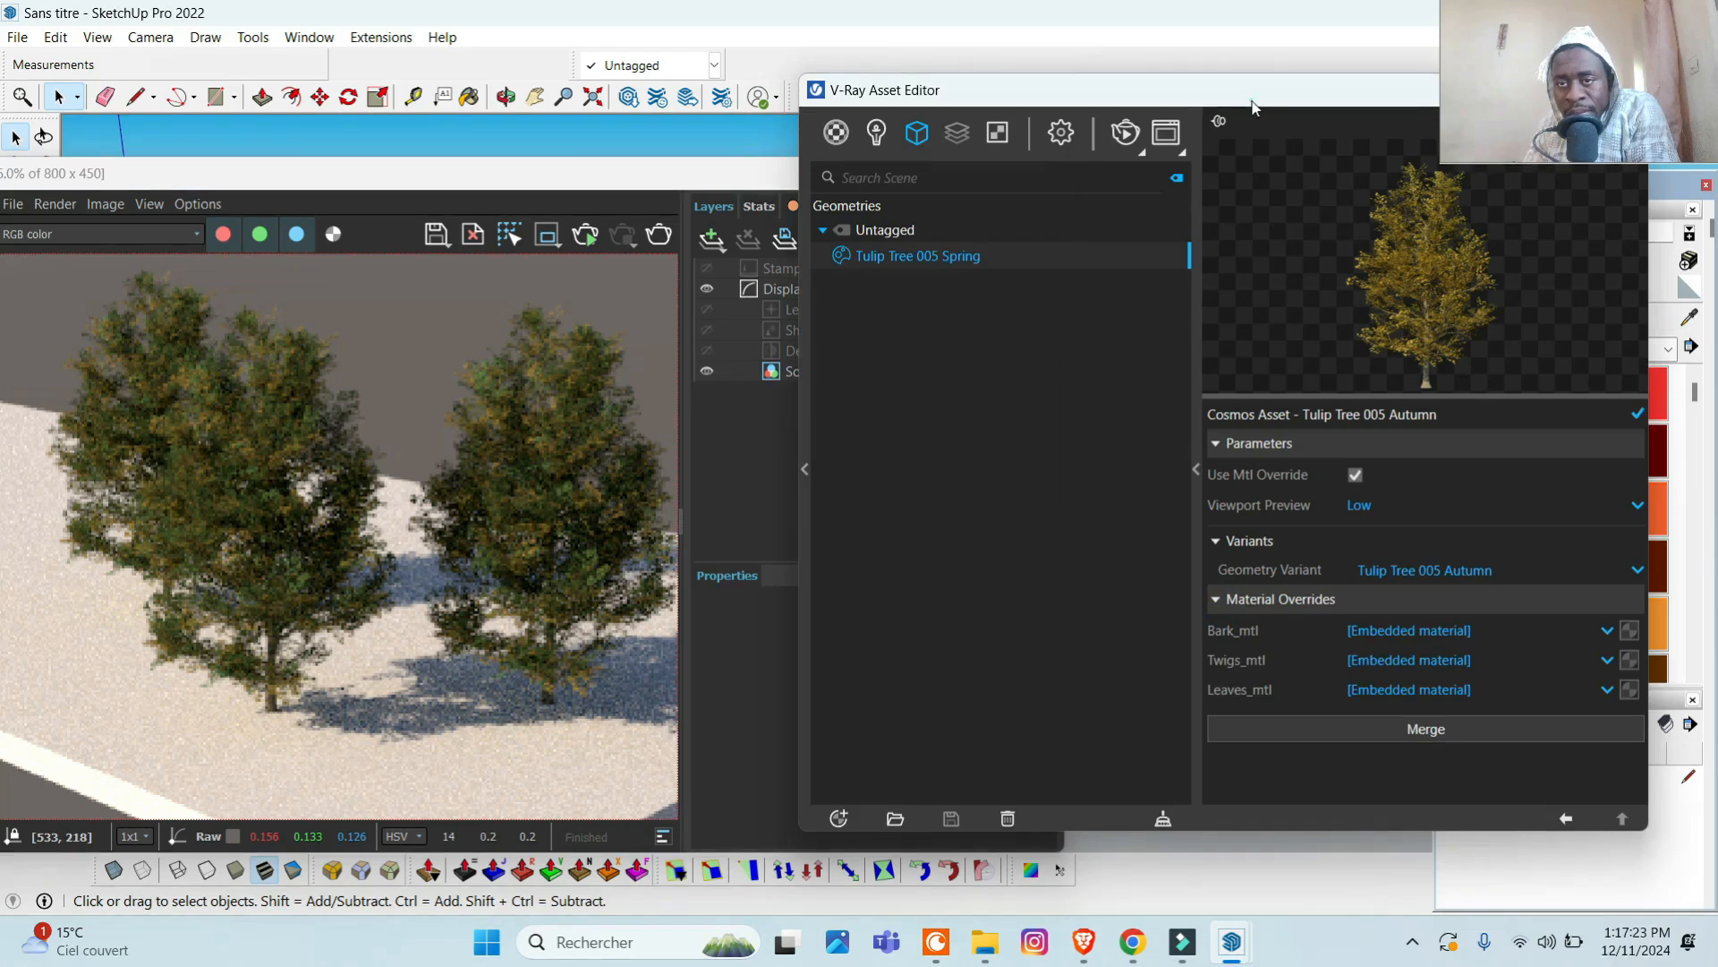
pyautogui.moveTo(1251, 101); pyautogui.dragTo(1204, 61)
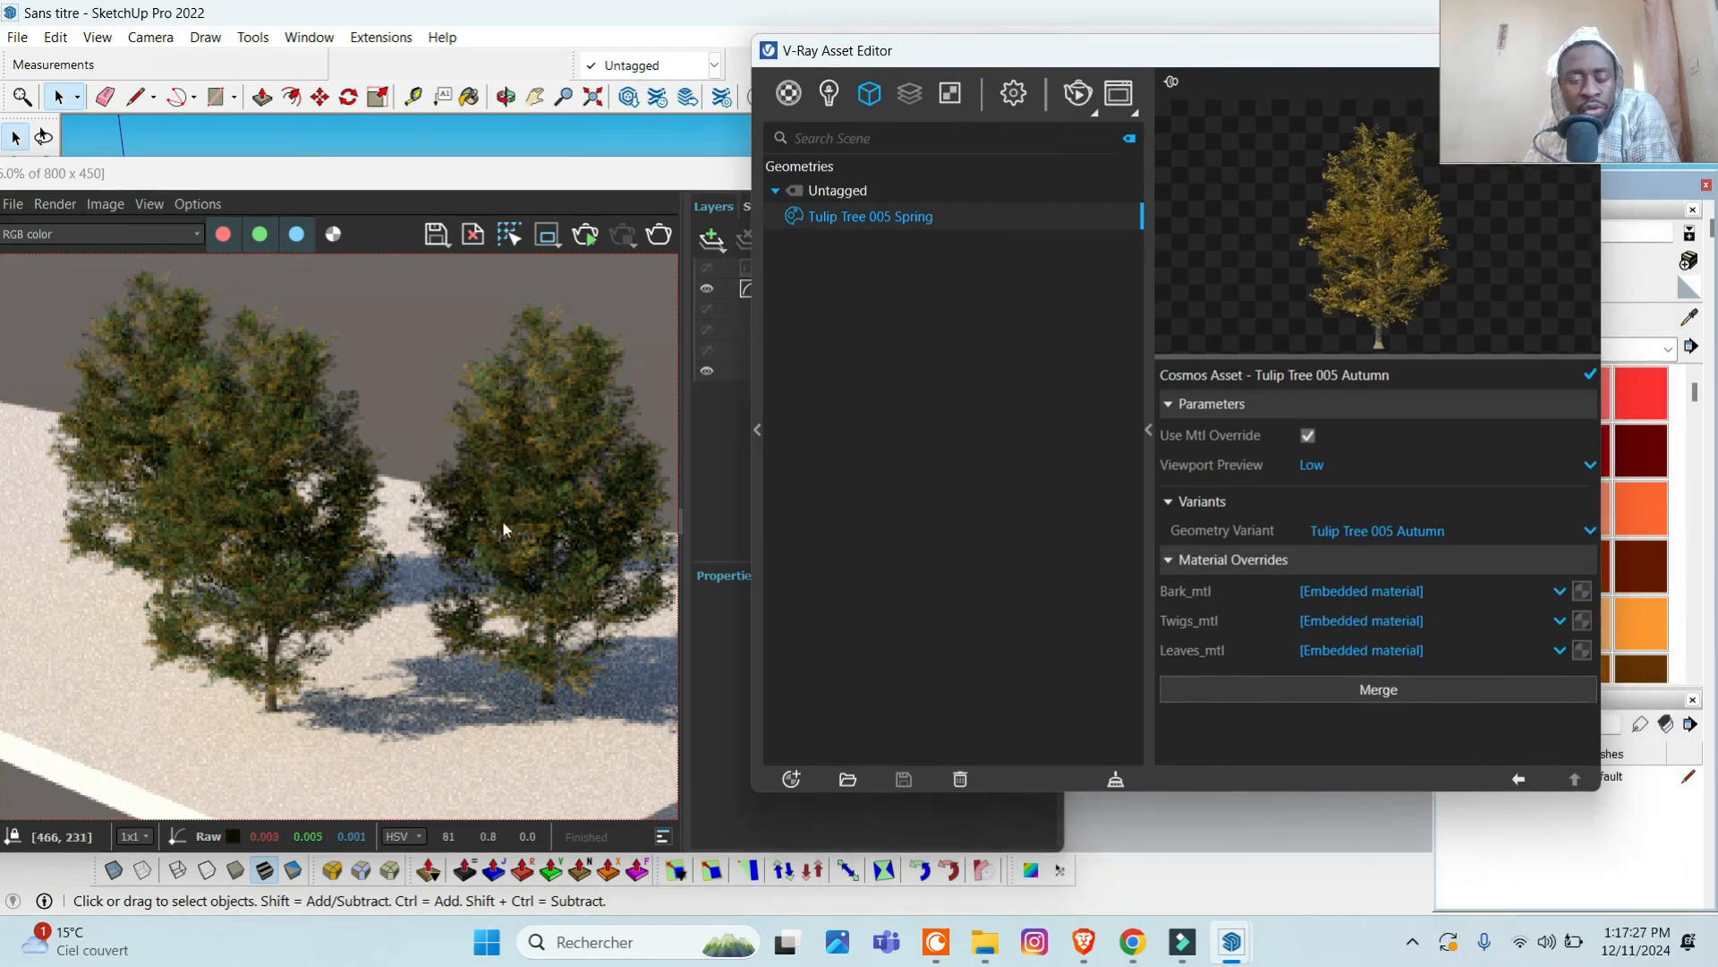
pyautogui.scroll(2, 550, 526)
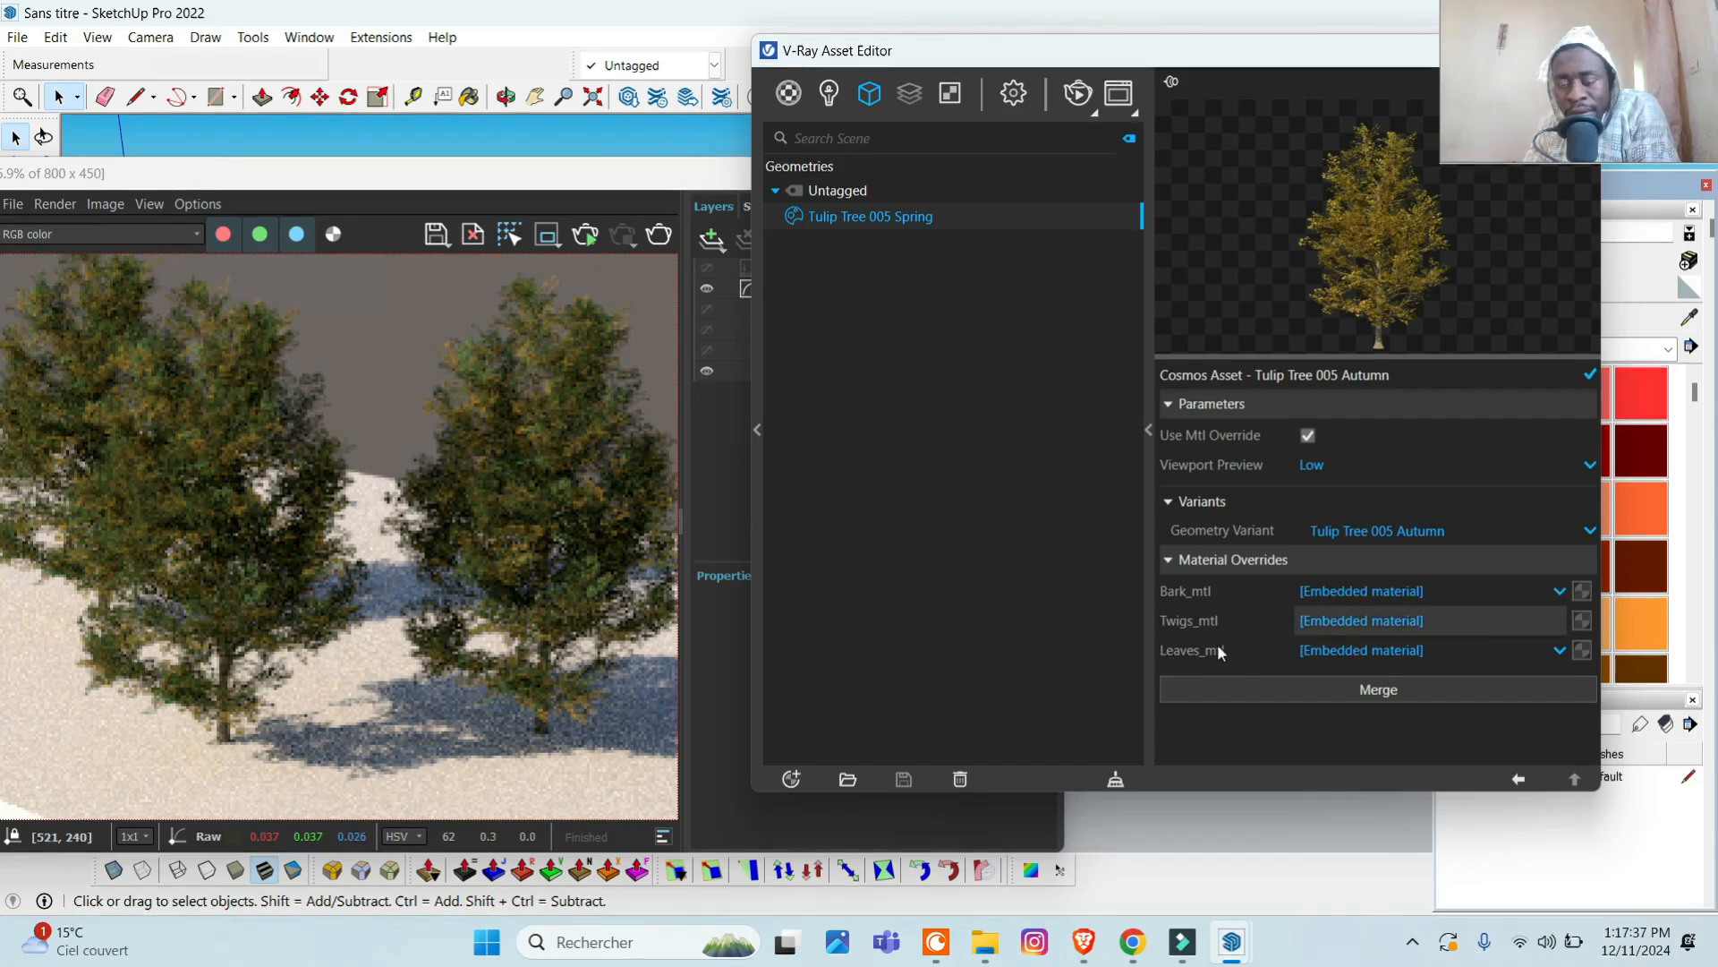
pyautogui.click(1559, 652)
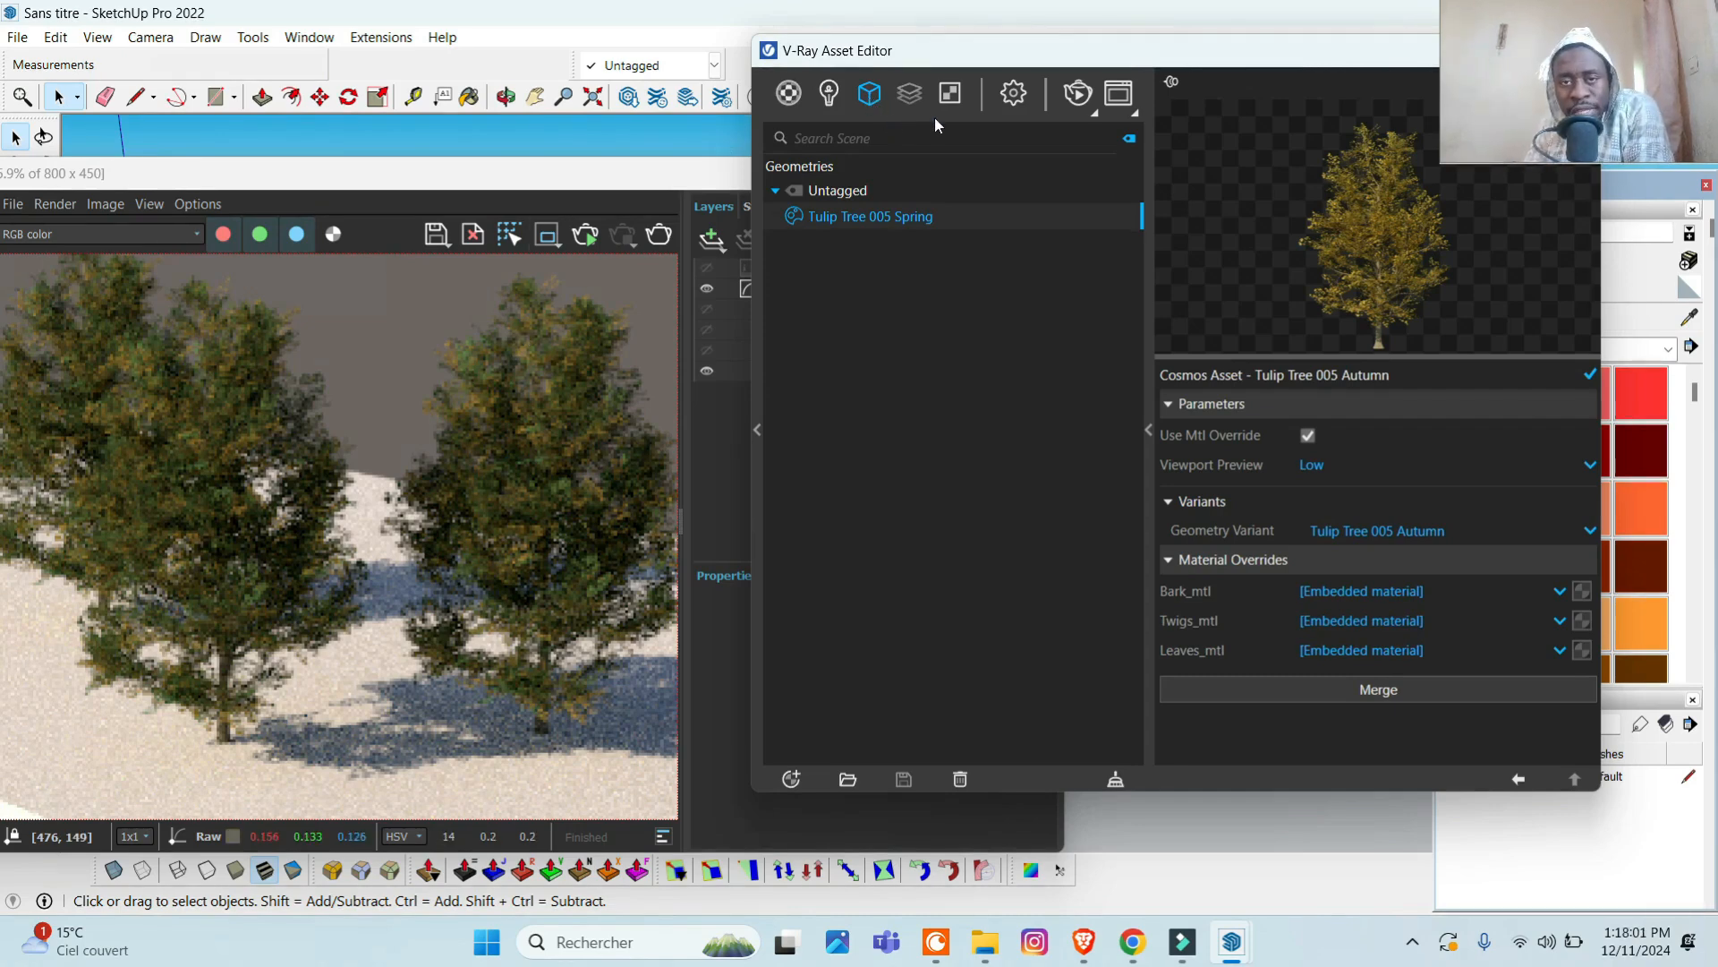
# - Enable Material Override in the render settings with the Color override mode, and restart the interactive render
pyautogui.click(1013, 98)
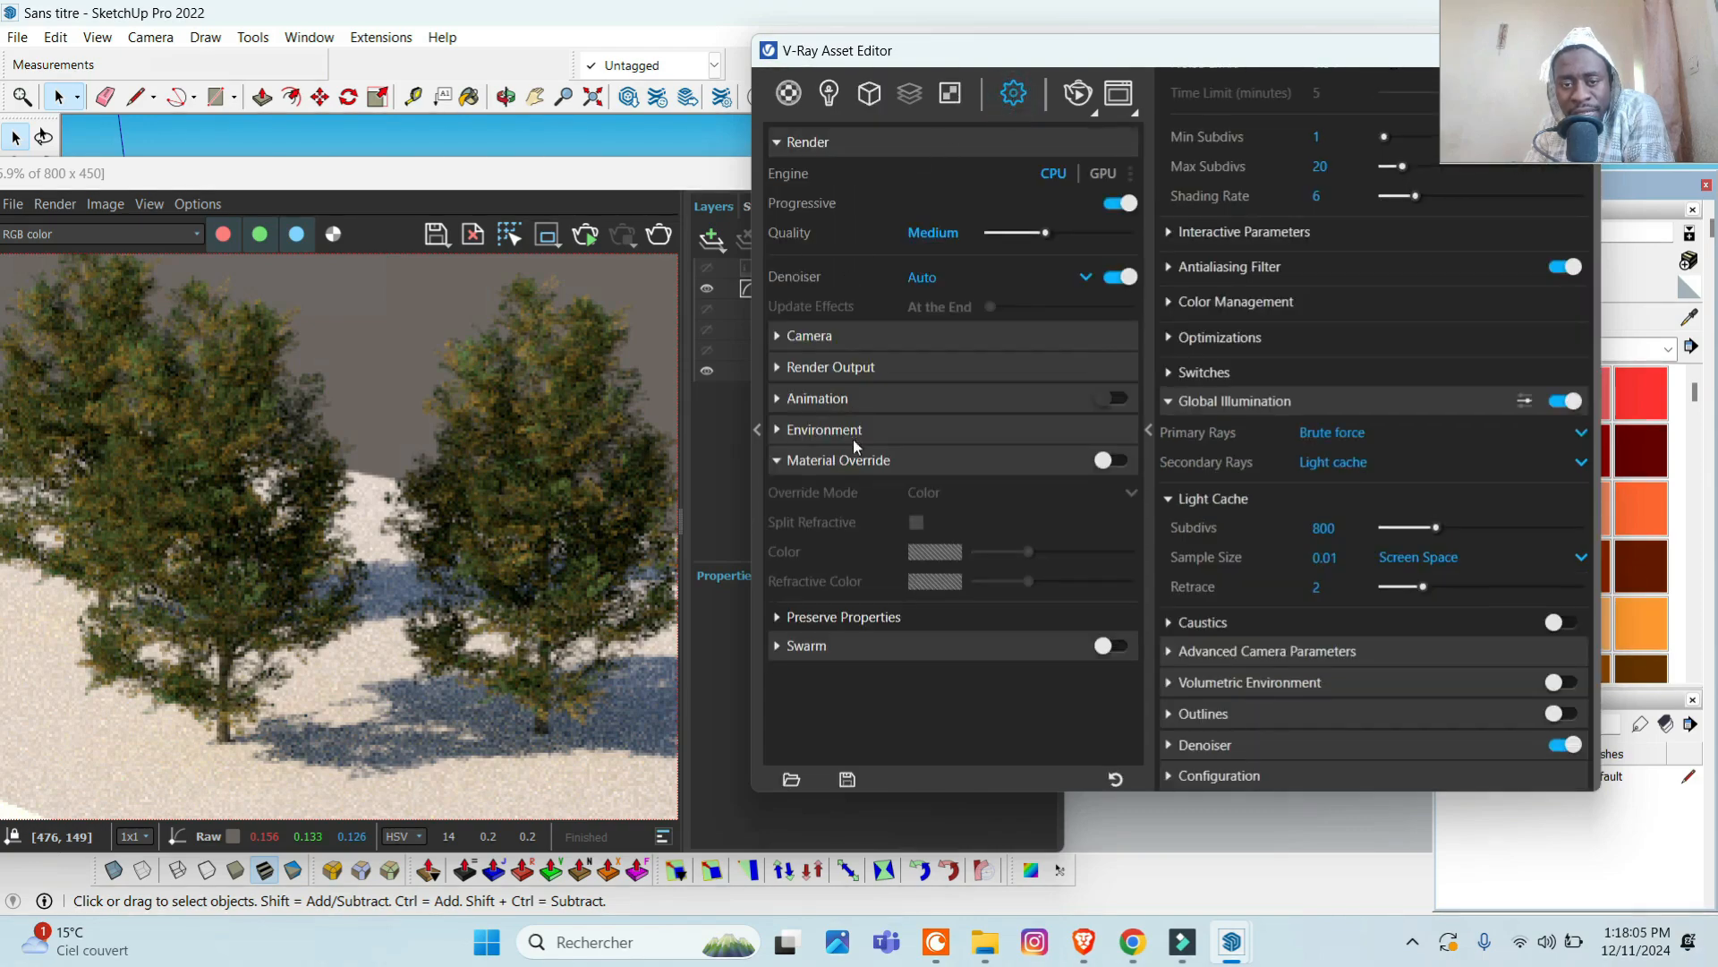
pyautogui.click(1104, 460)
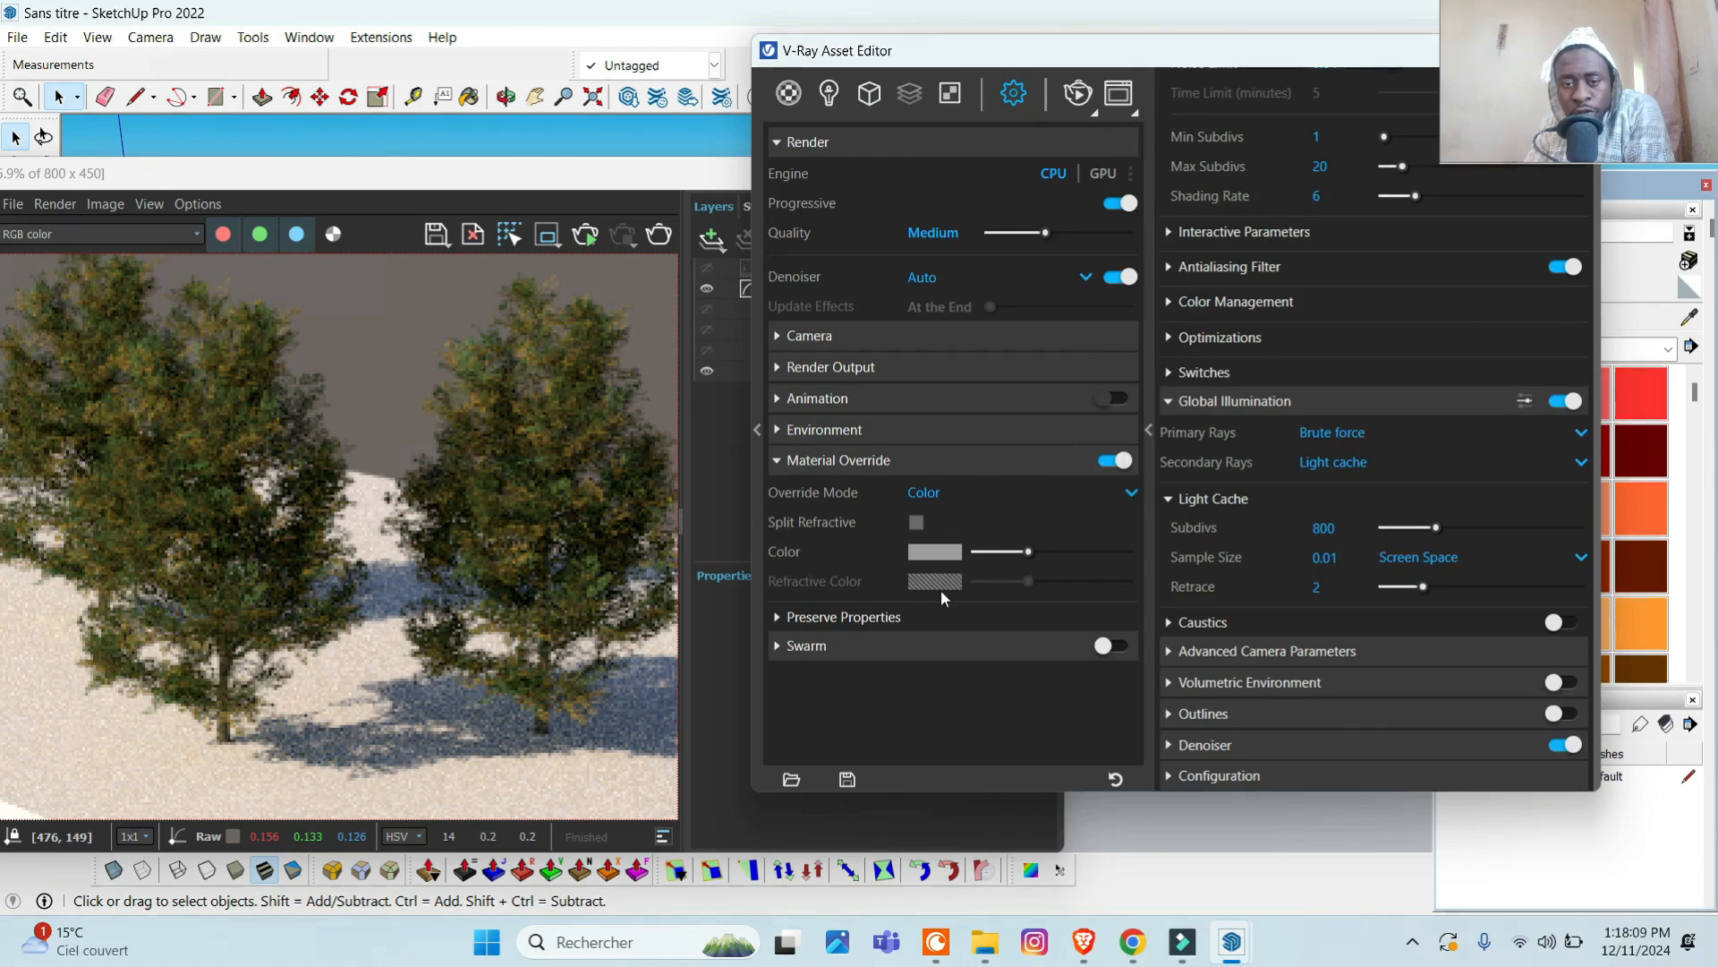
pyautogui.click(923, 492)
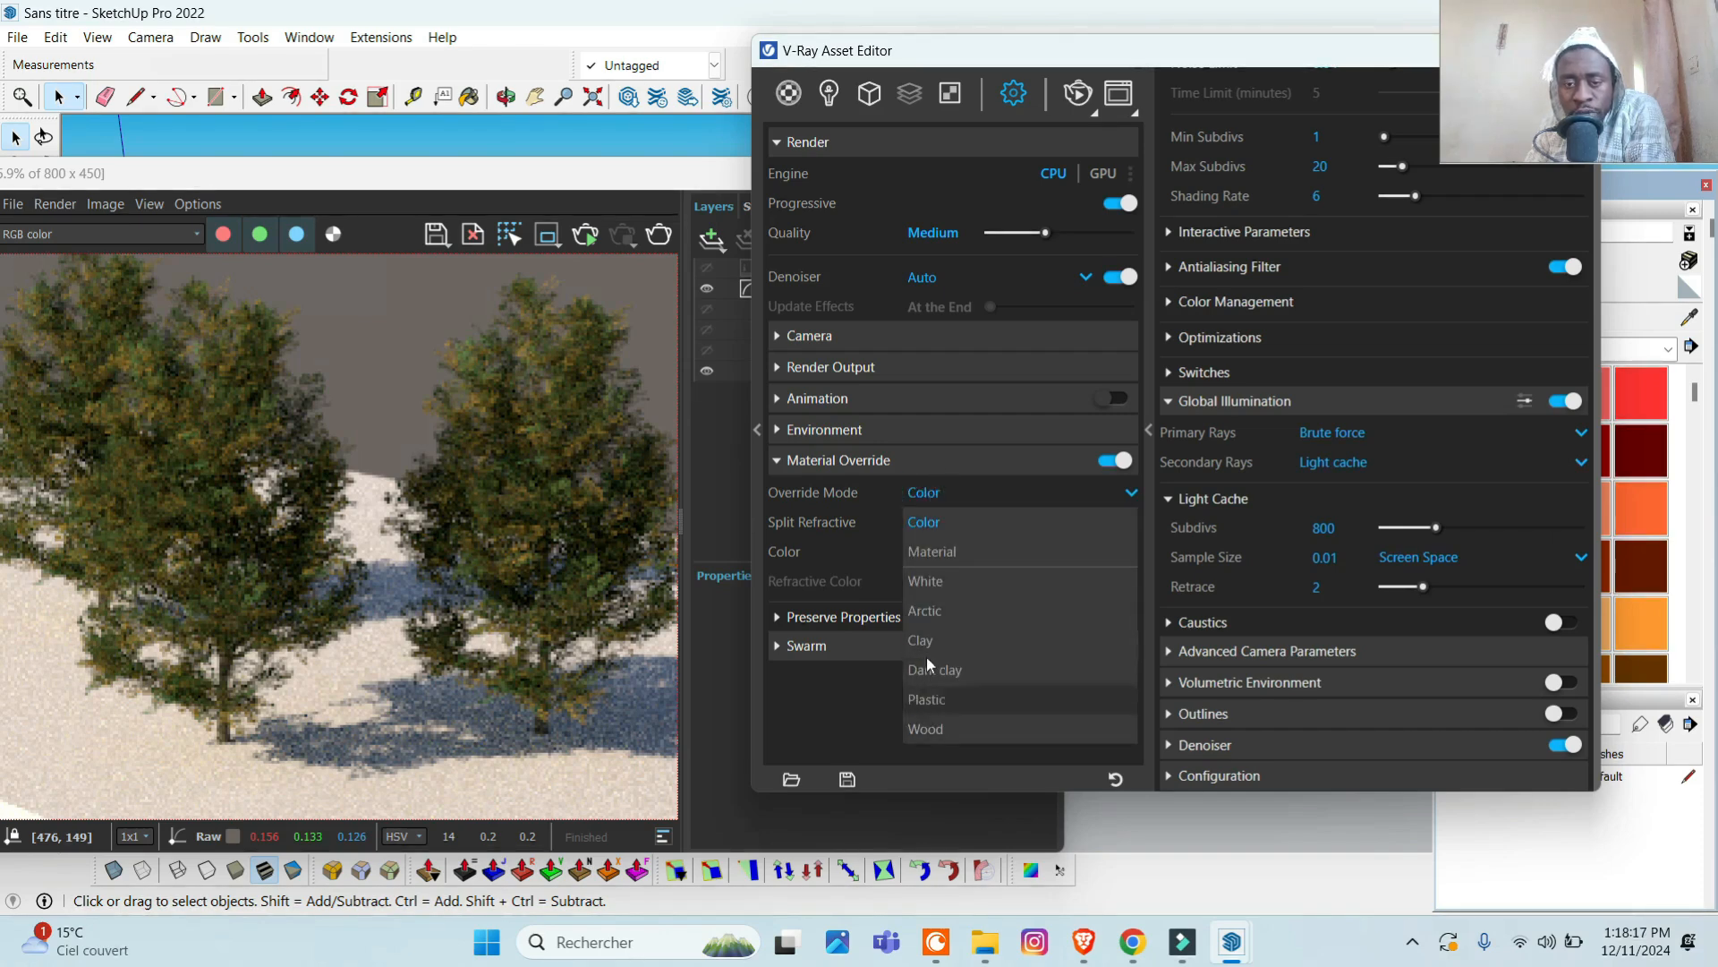
pyautogui.click(924, 492)
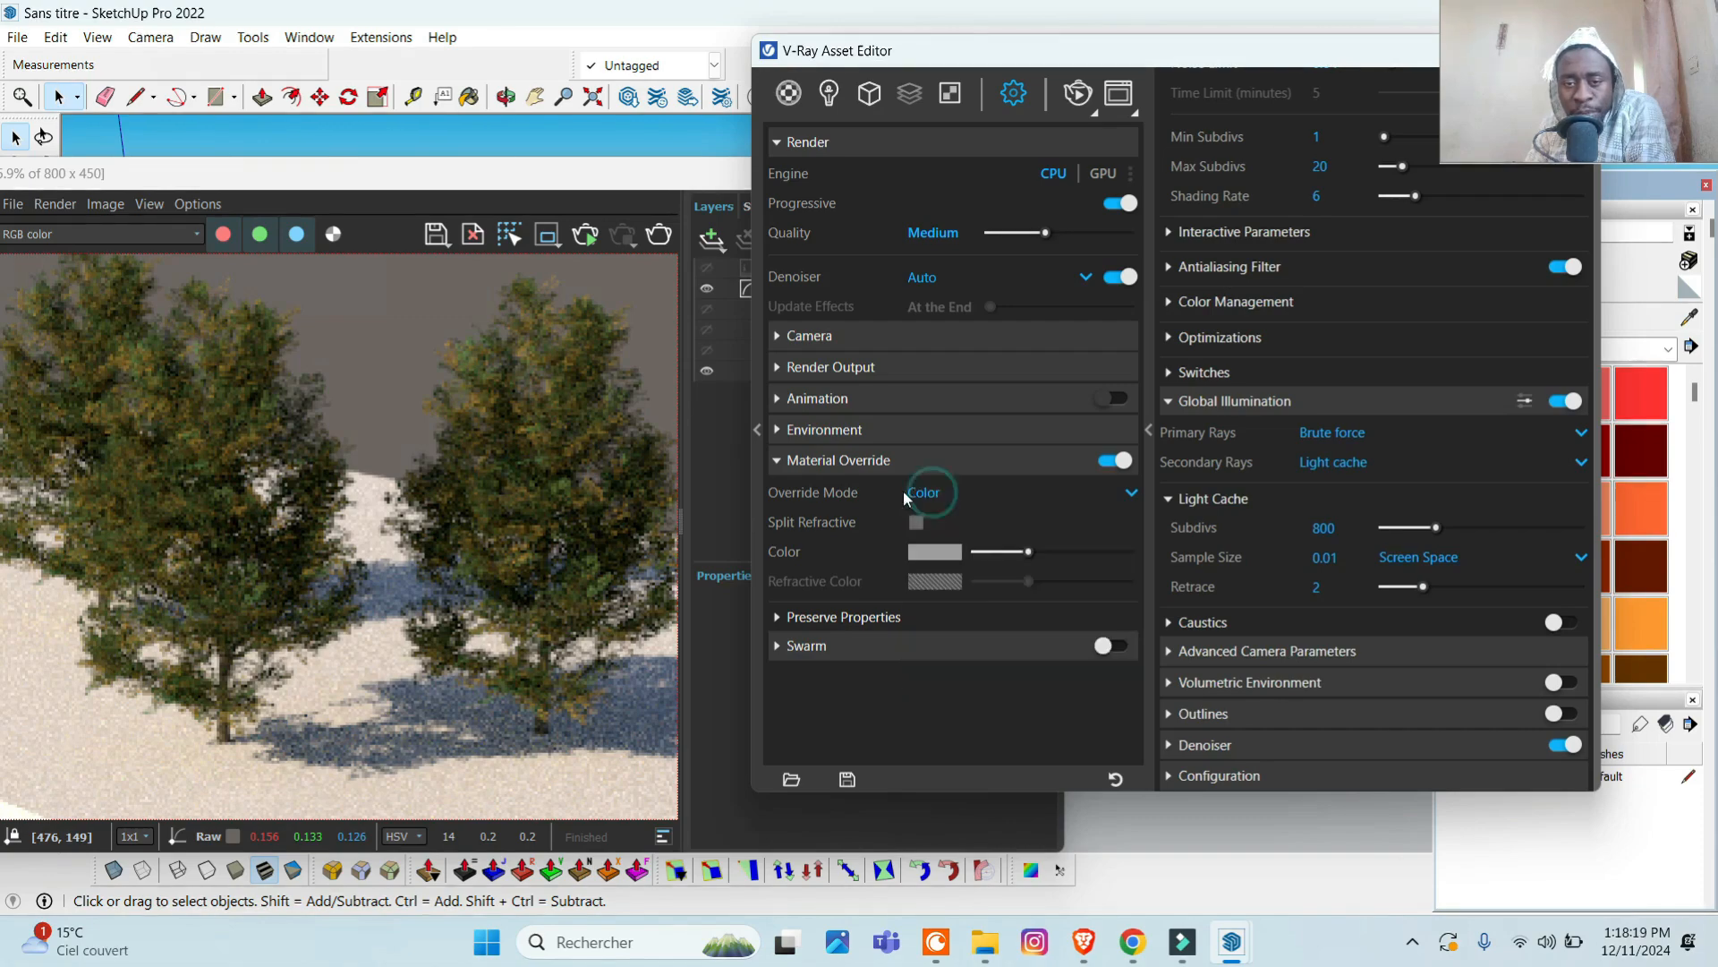
pyautogui.click(587, 238)
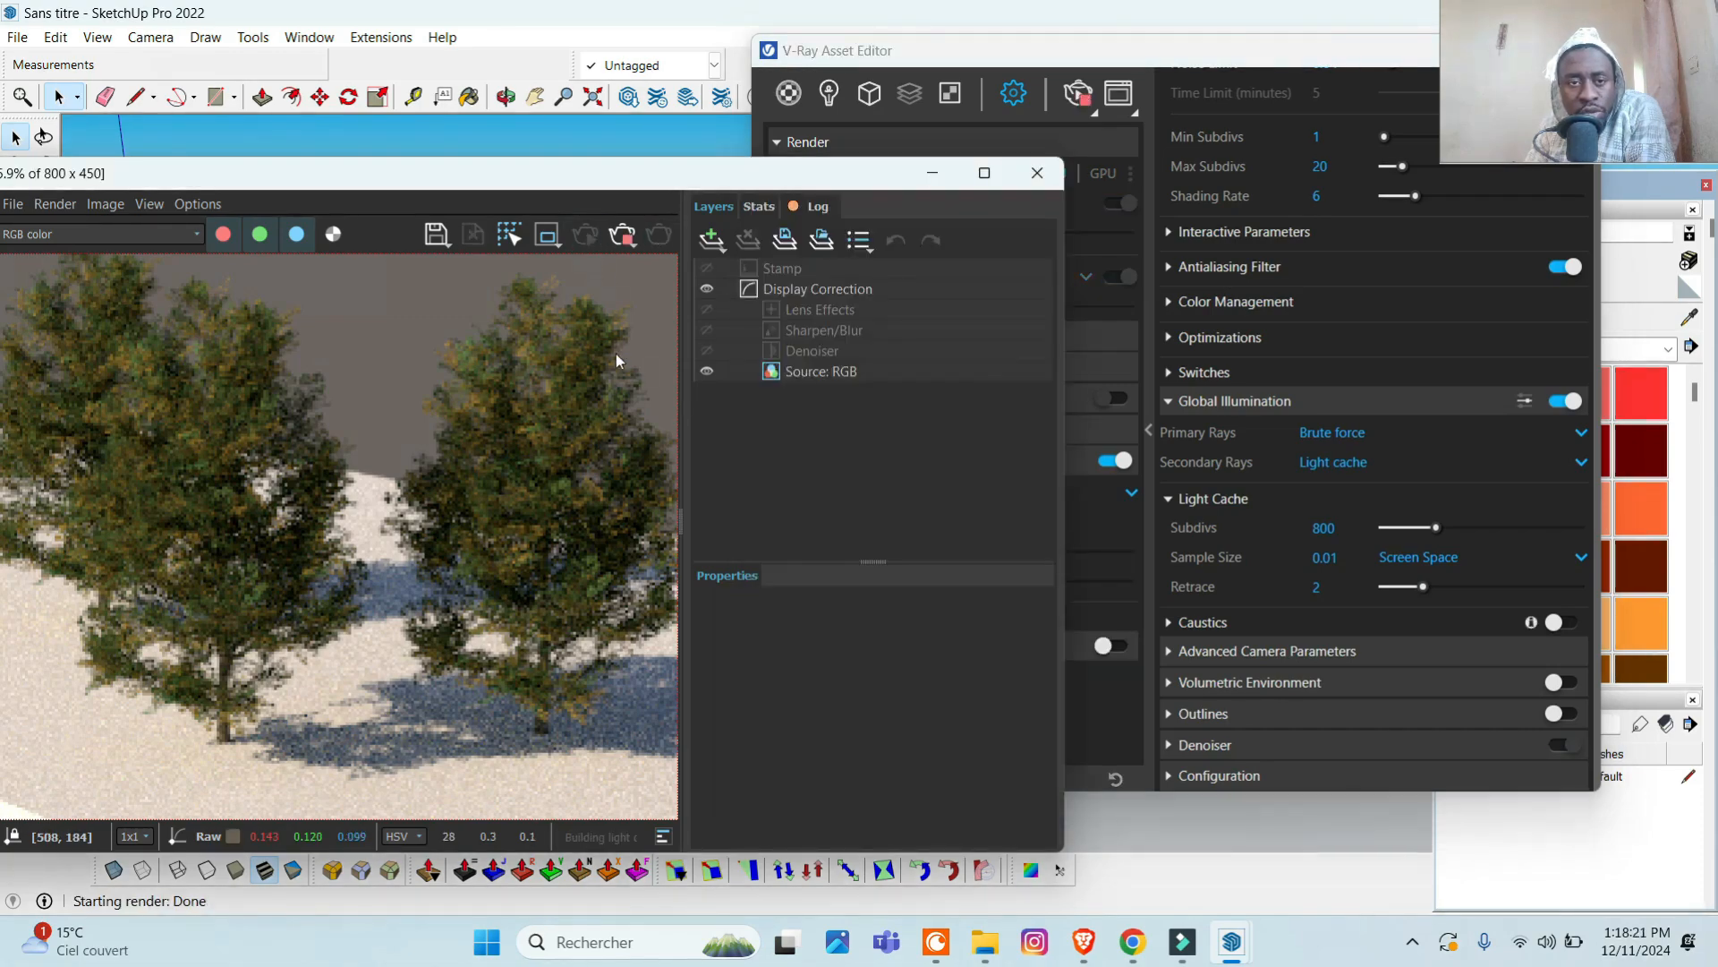
# - Set the override color to a pale yellow-green (R 0.887, G 0.921, B 0.661) after trying red, and close the color picker
pyautogui.moveTo(988, 54); pyautogui.dragTo(1027, 54)
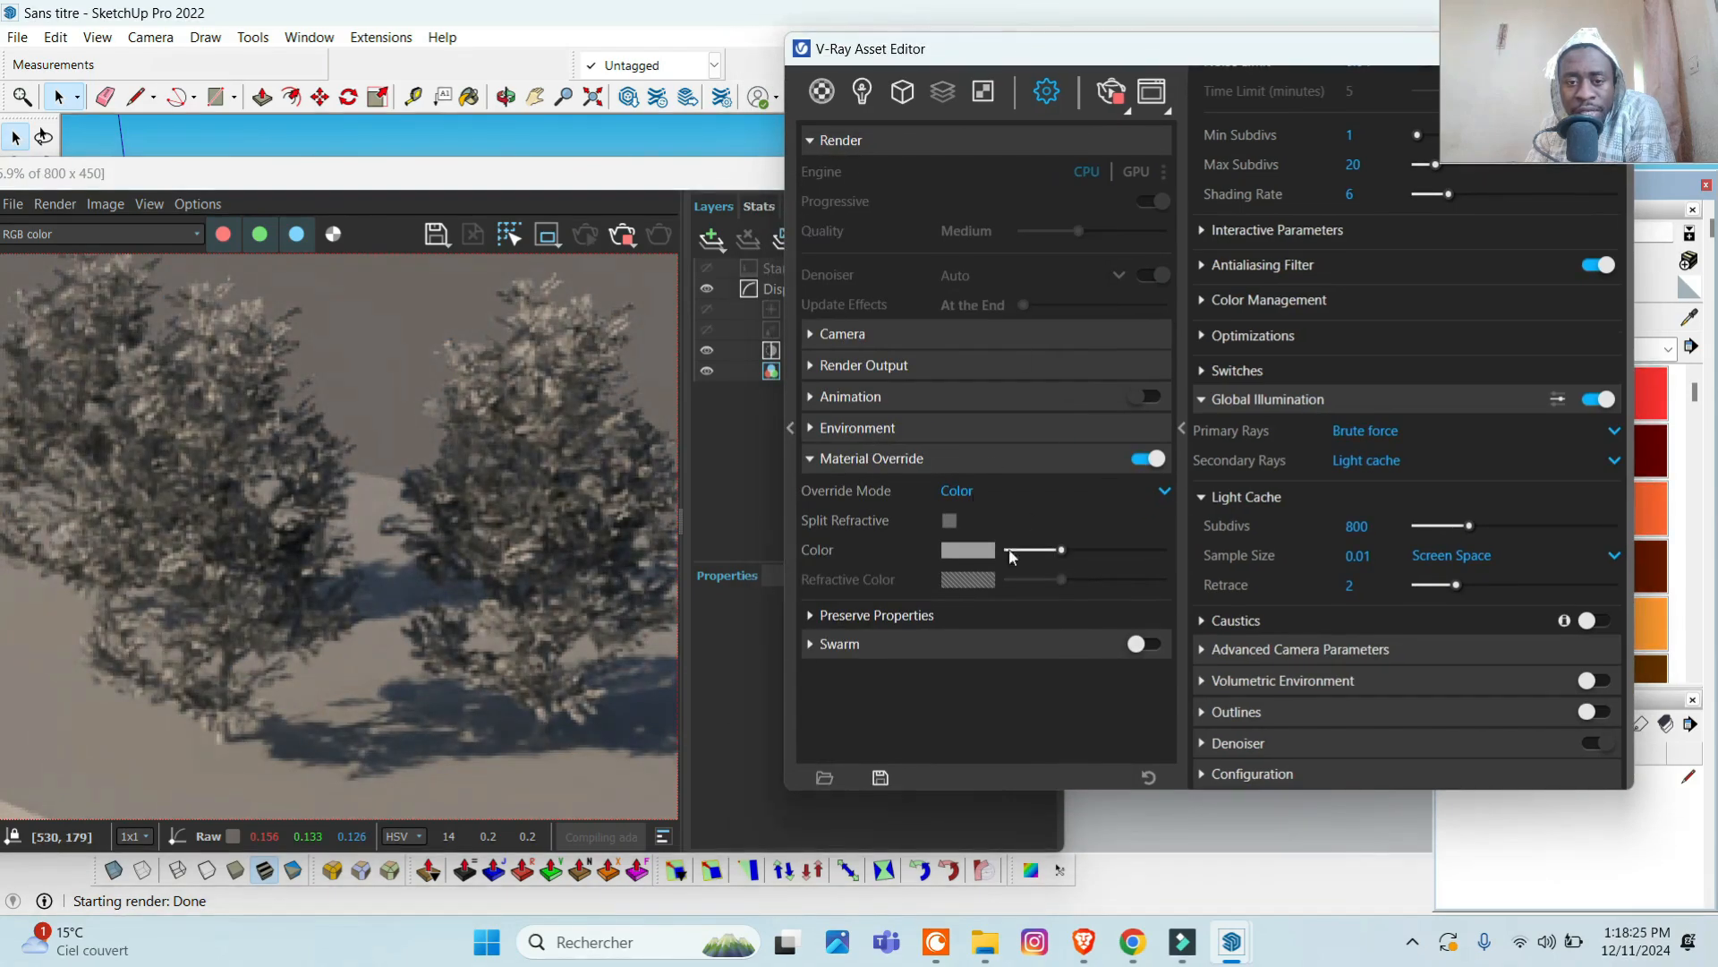
pyautogui.click(966, 550)
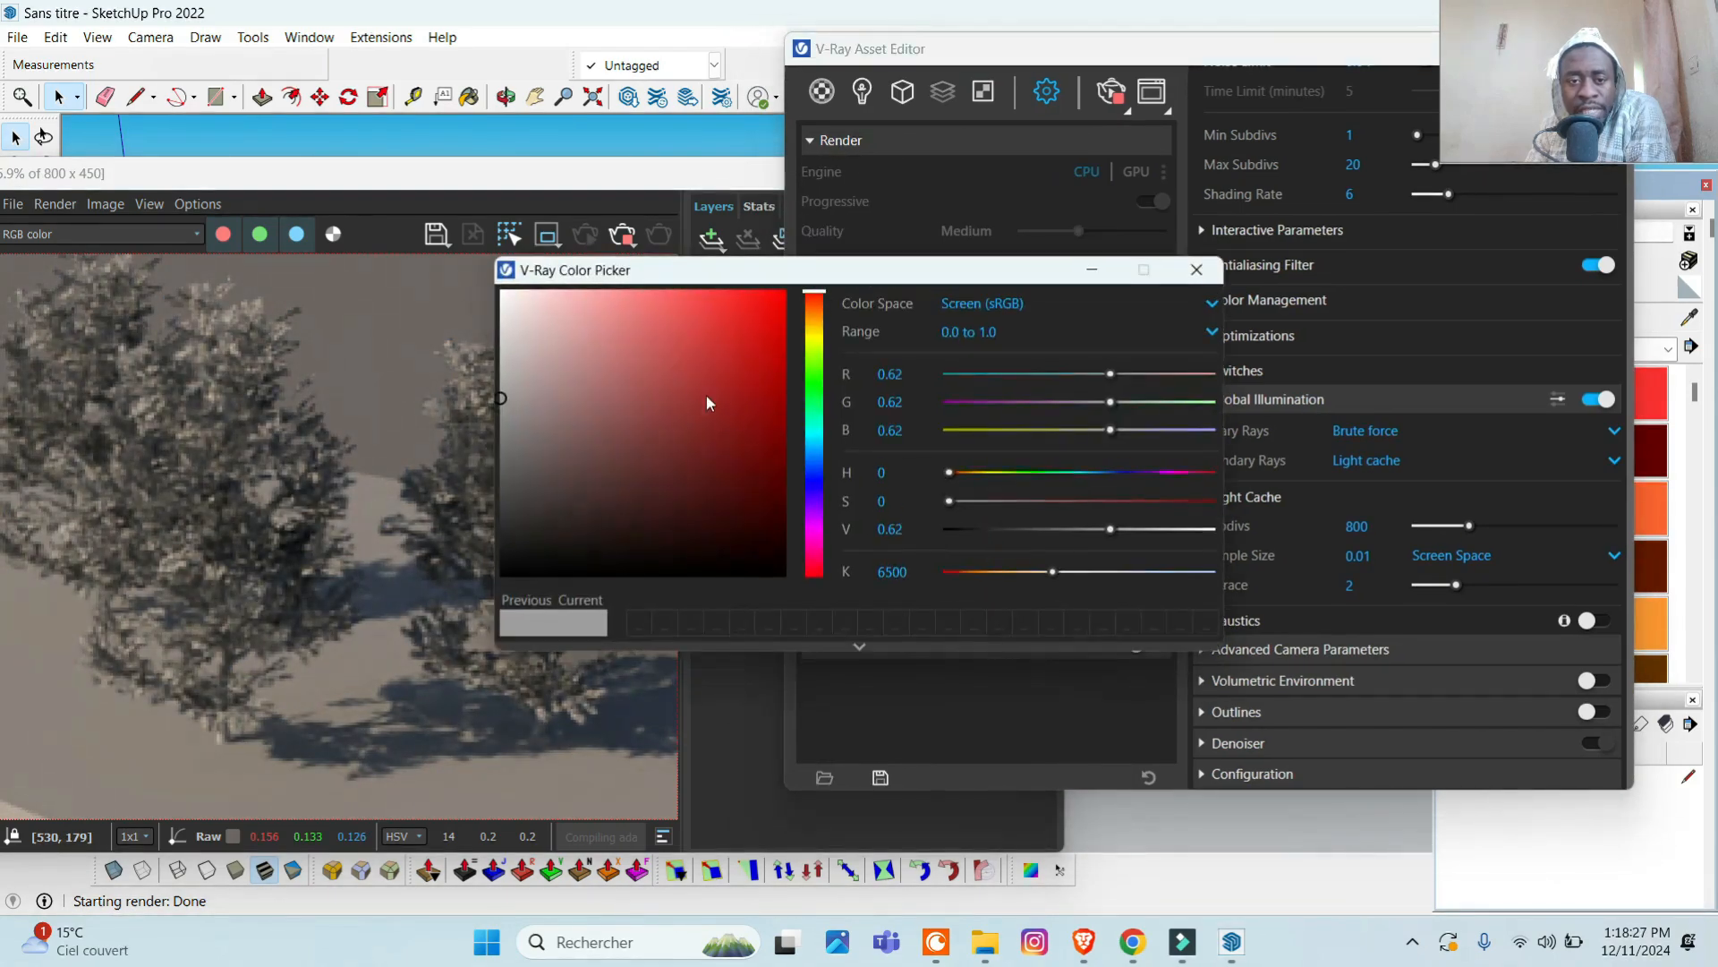
pyautogui.moveTo(706, 395); pyautogui.dragTo(729, 351)
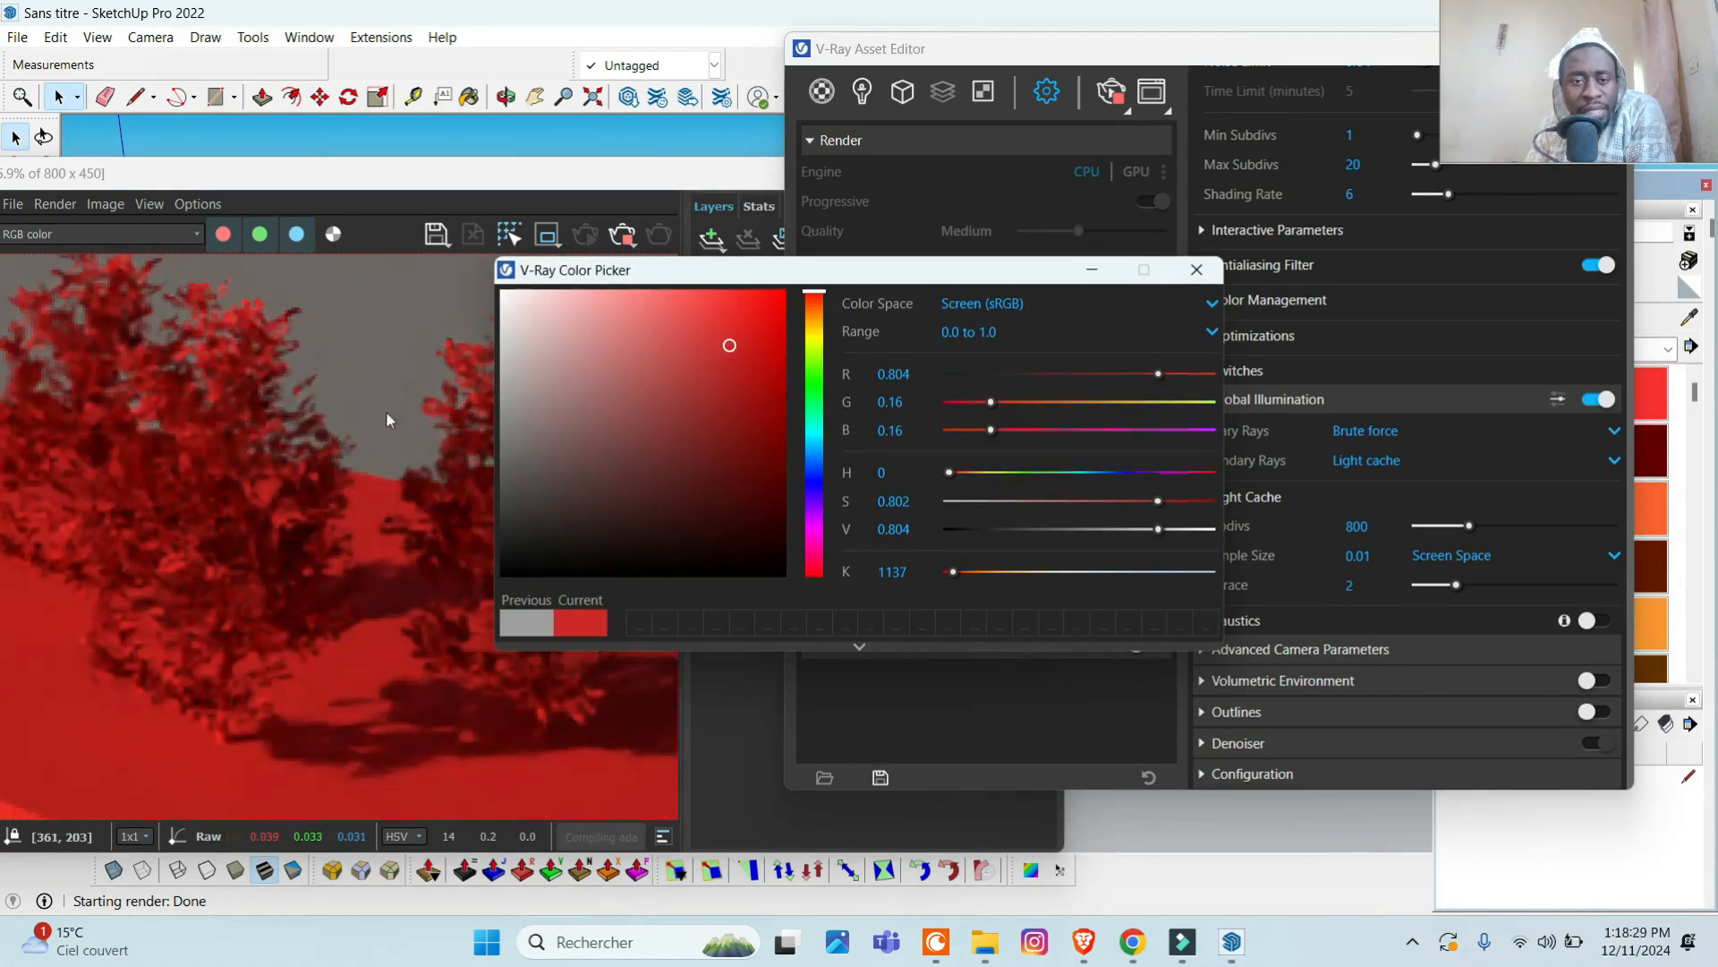
pyautogui.click(603, 350)
pyautogui.moveTo(578, 326); pyautogui.dragTo(580, 322)
pyautogui.click(811, 345)
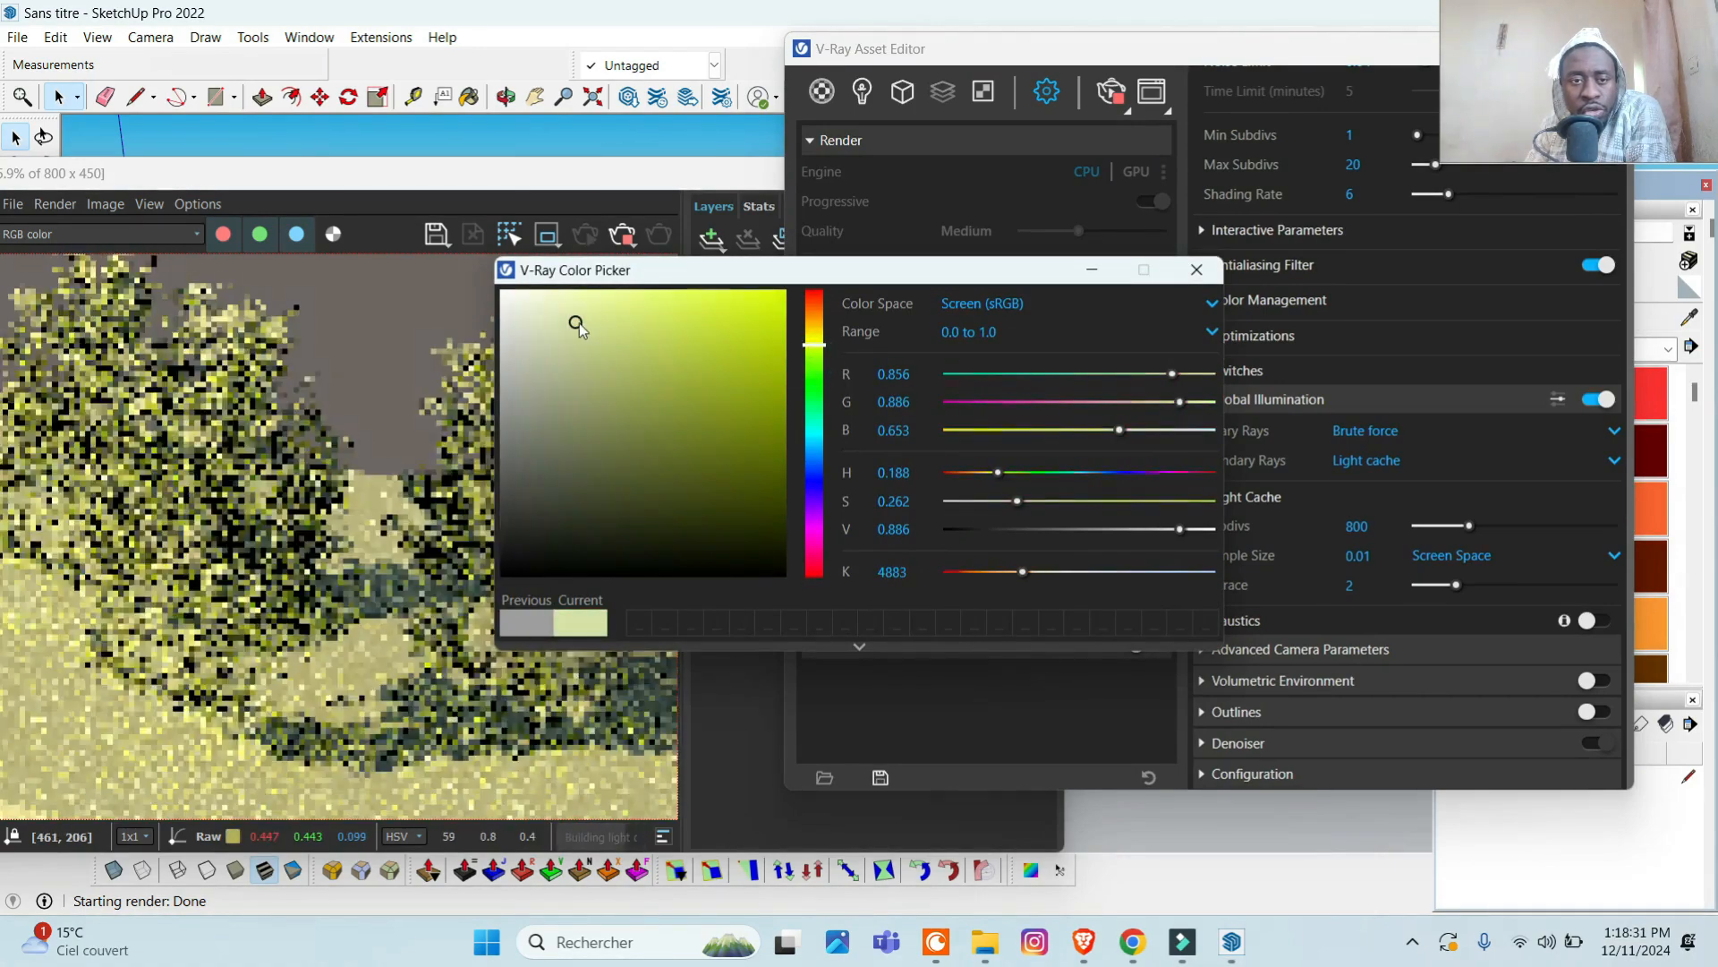
pyautogui.click(580, 313)
pyautogui.moveTo(512, 169); pyautogui.dragTo(549, 164)
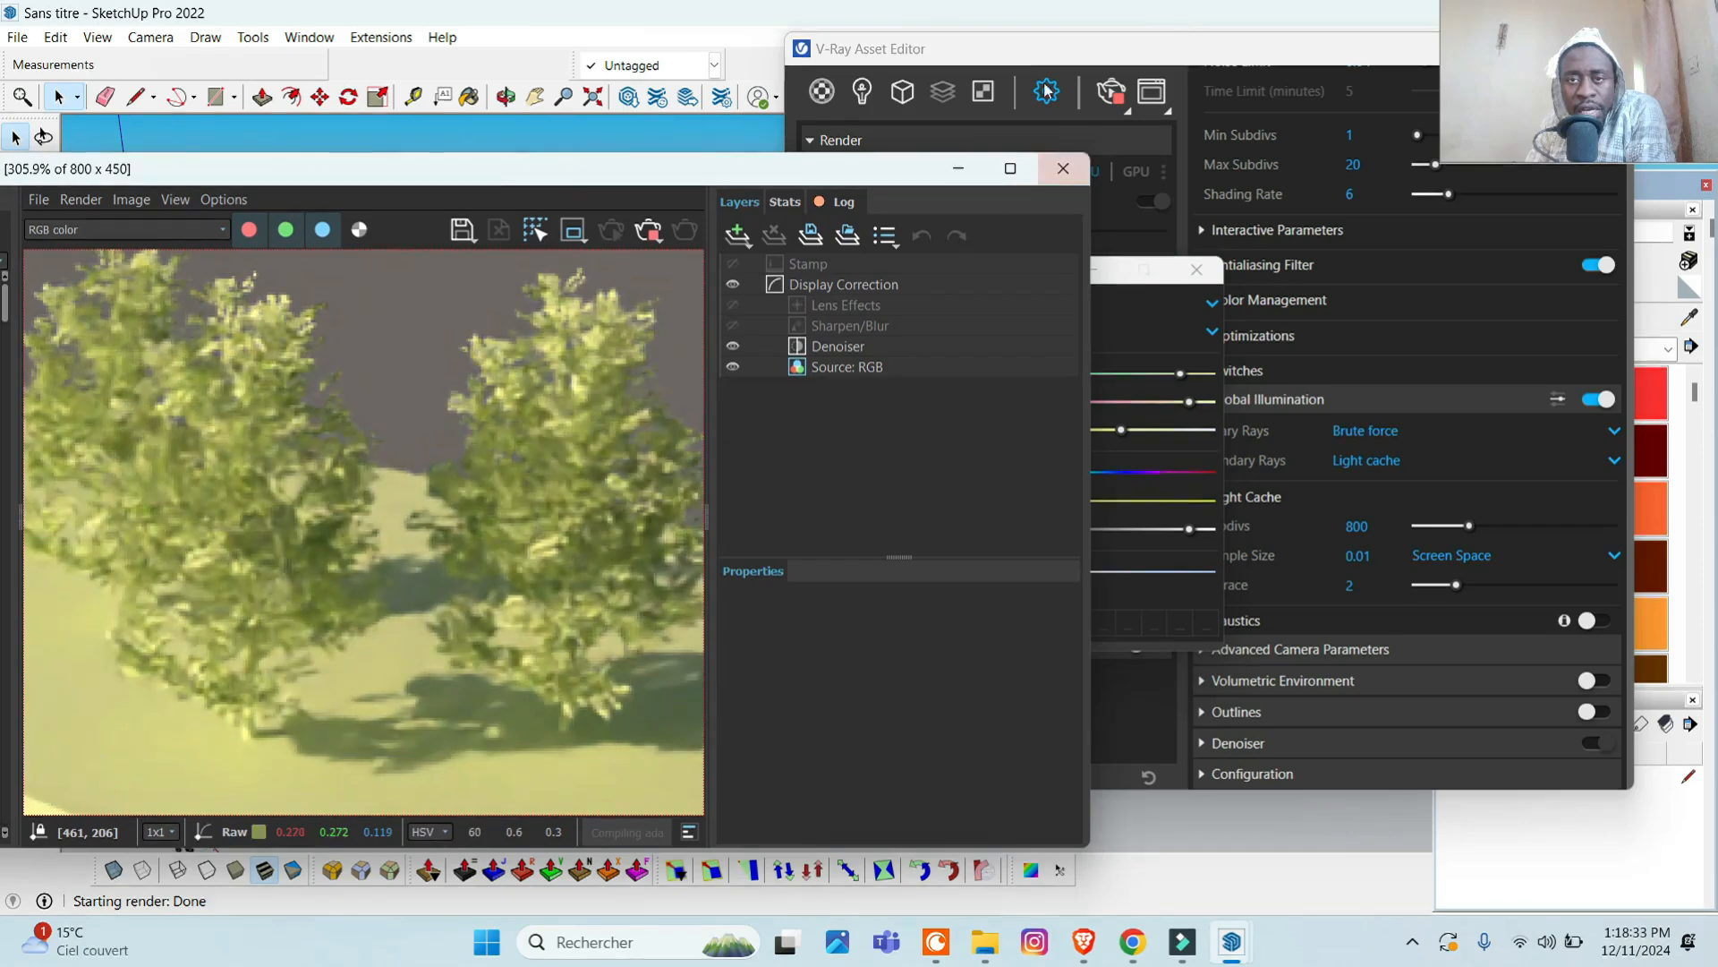
pyautogui.click(1038, 49)
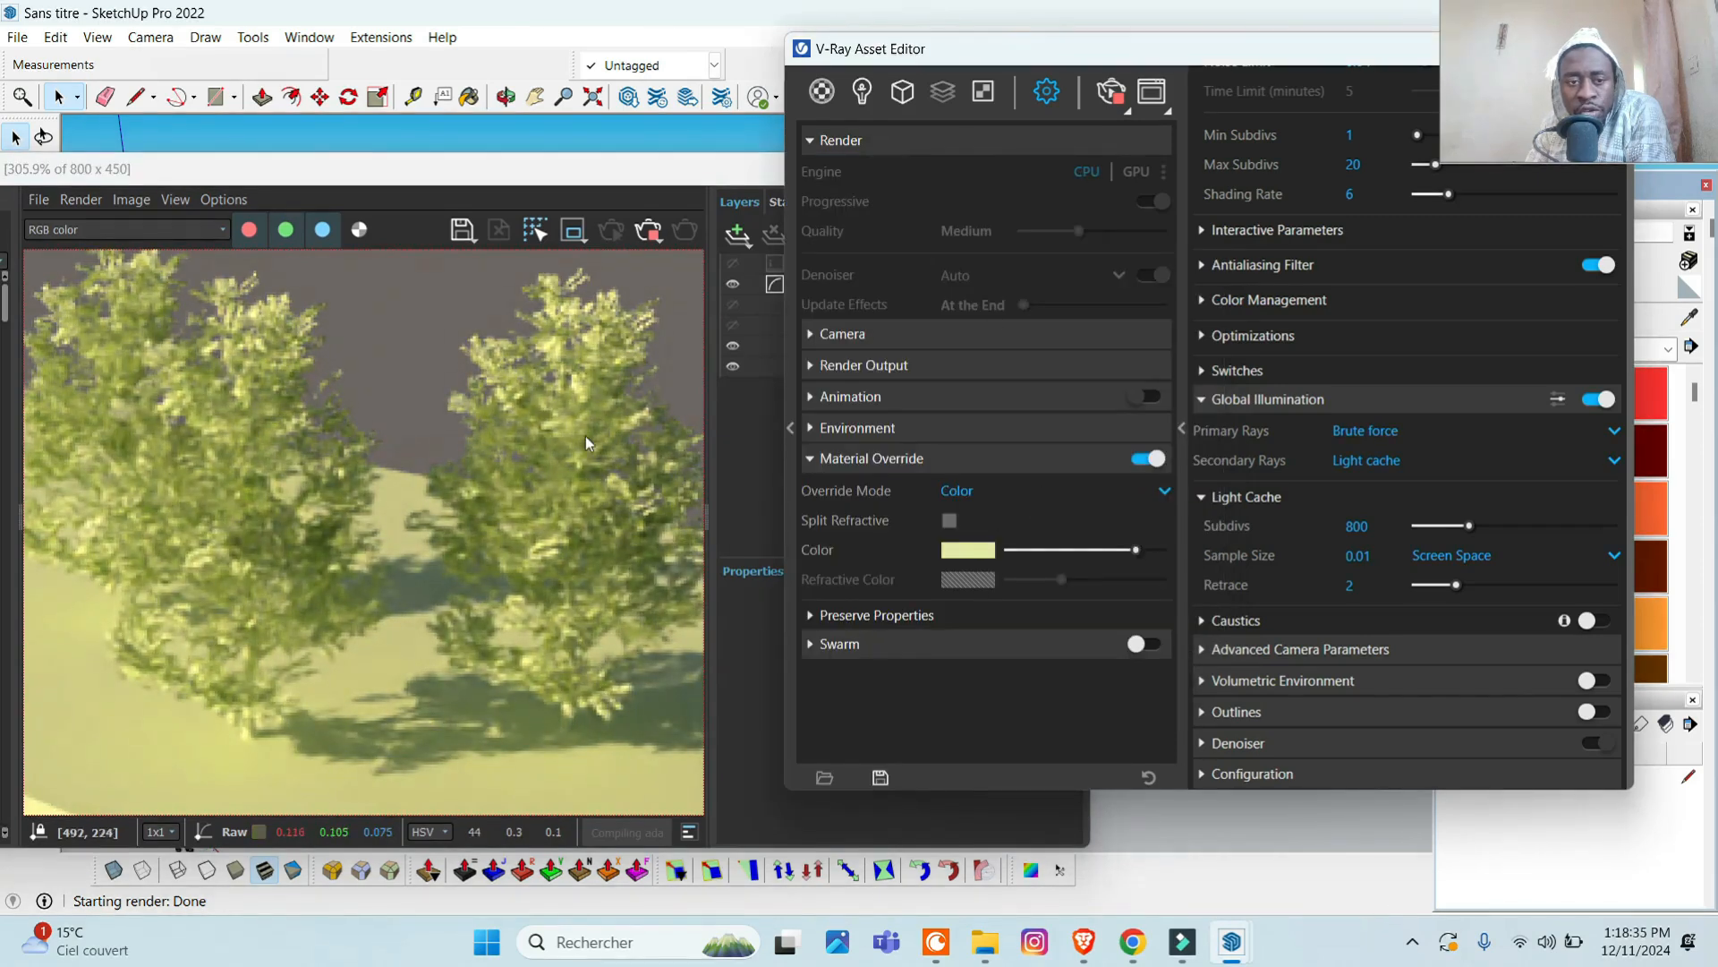
# - Try the Material override mode without an assigned material, inspect the render, and return the mode to Color
pyautogui.click(970, 493)
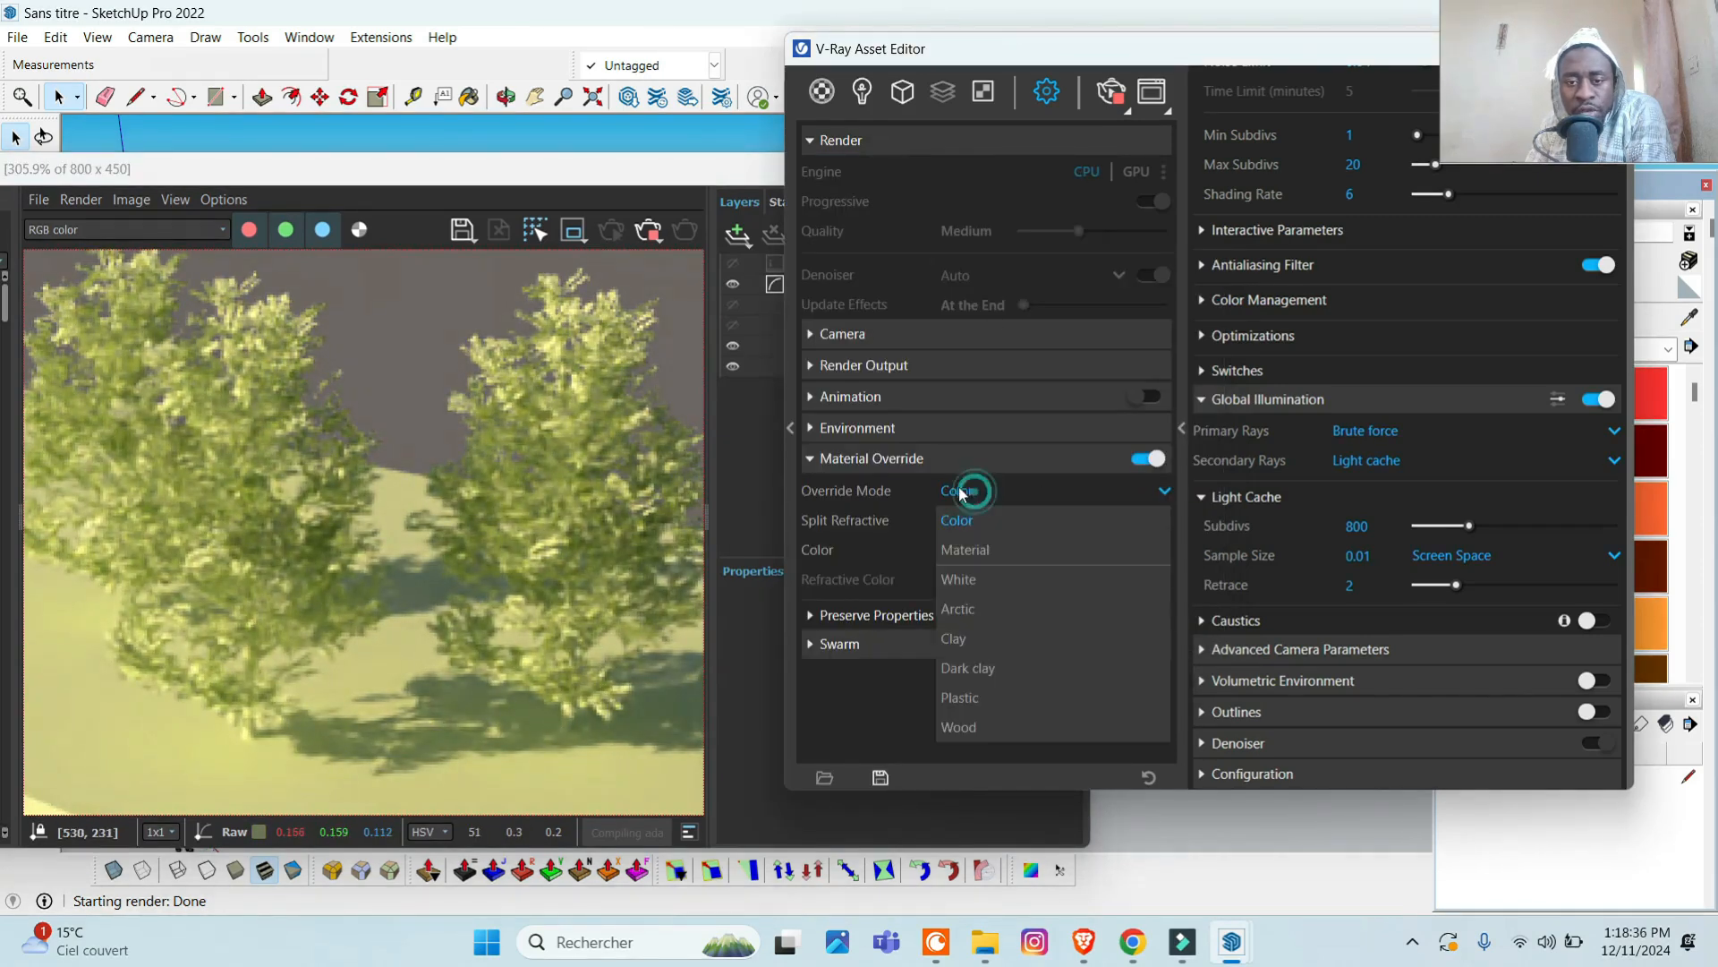
pyautogui.click(956, 549)
pyautogui.scroll(-5, 590, 400)
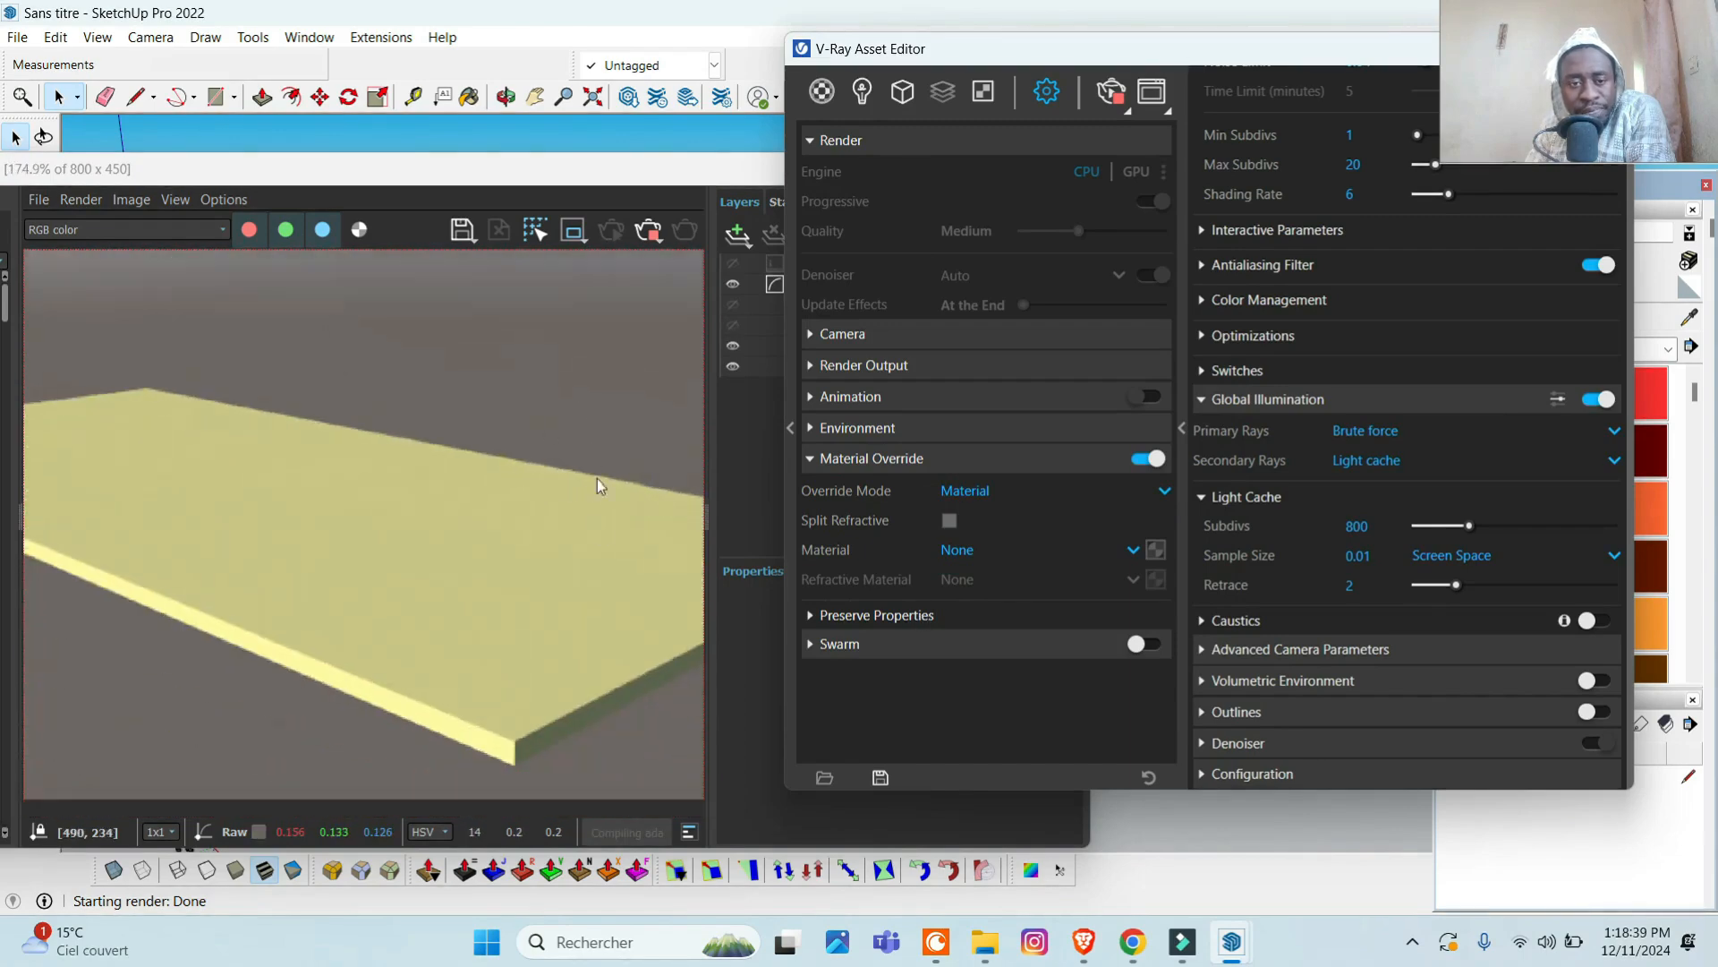
pyautogui.scroll(4, 477, 468)
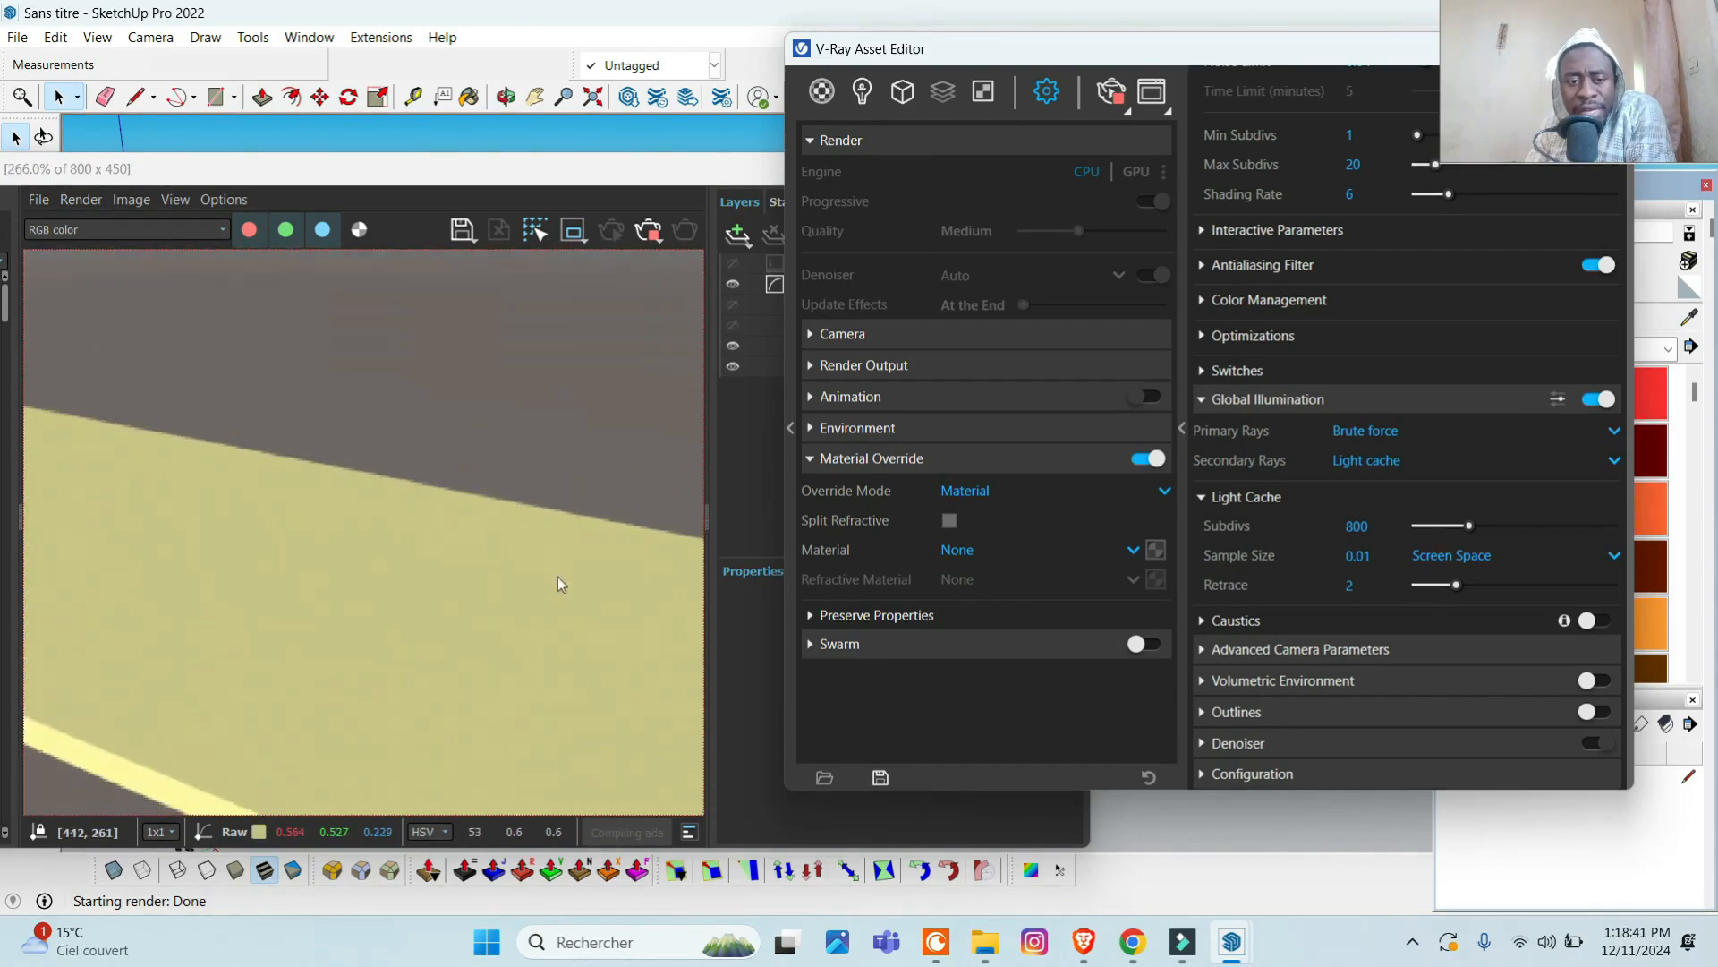
pyautogui.scroll(3, 556, 576)
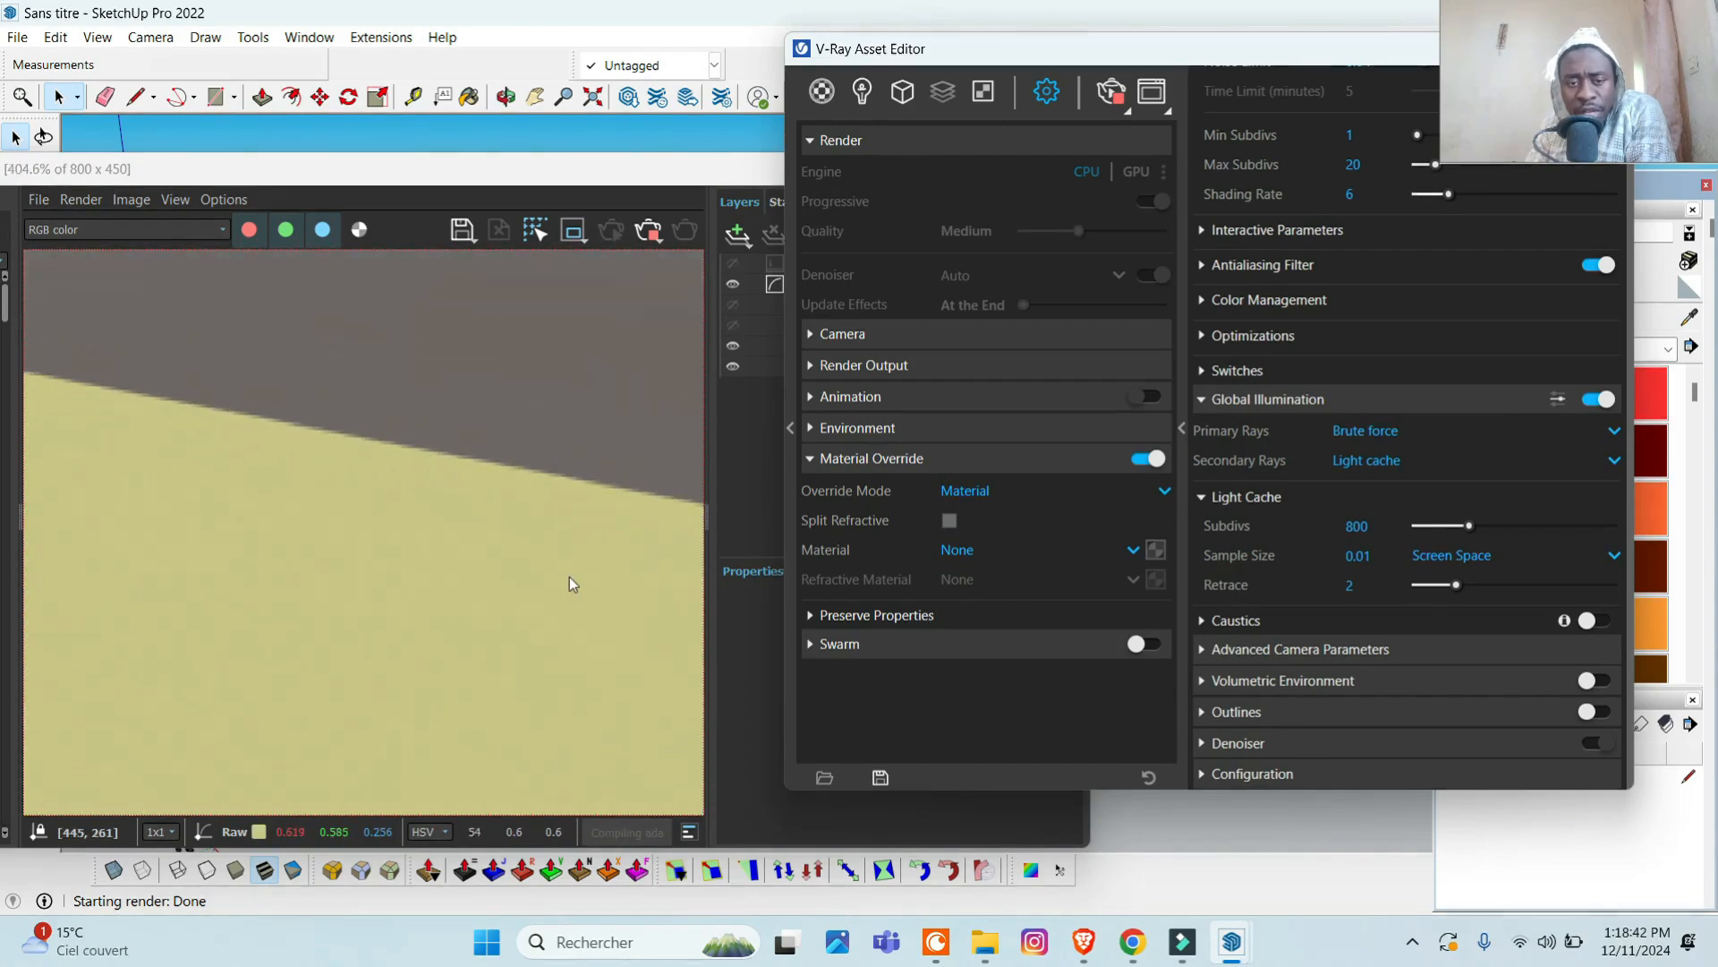
pyautogui.click(970, 492)
pyautogui.click(988, 507)
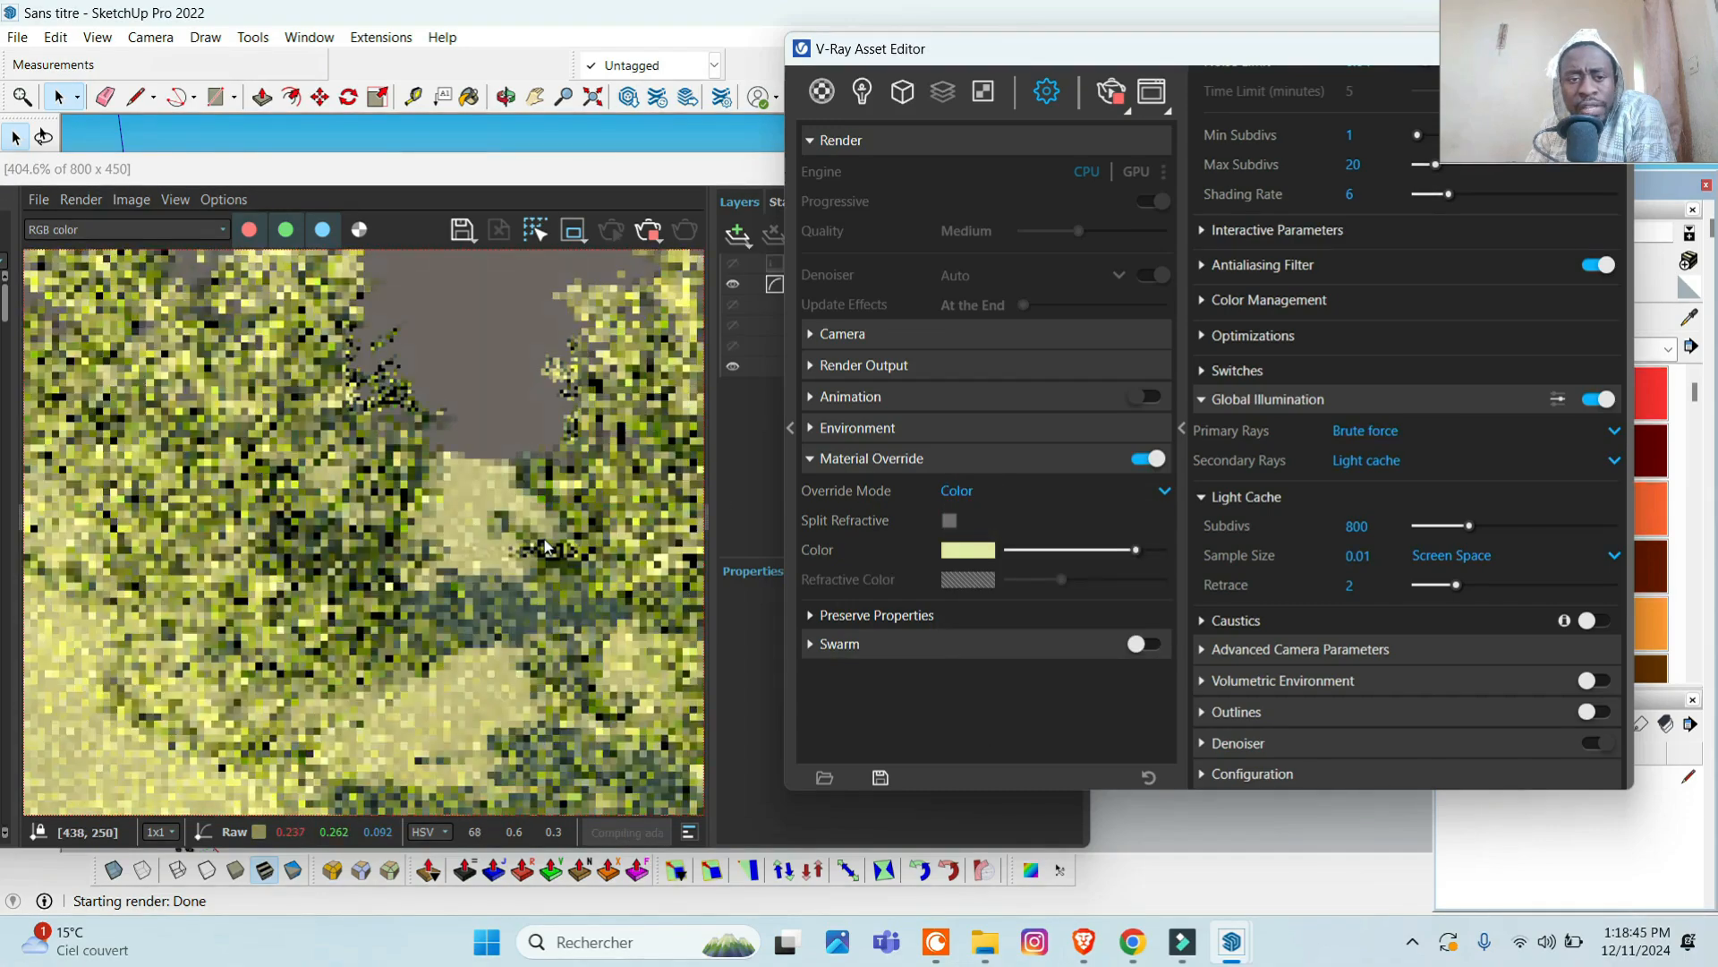
pyautogui.scroll(-2, 511, 547)
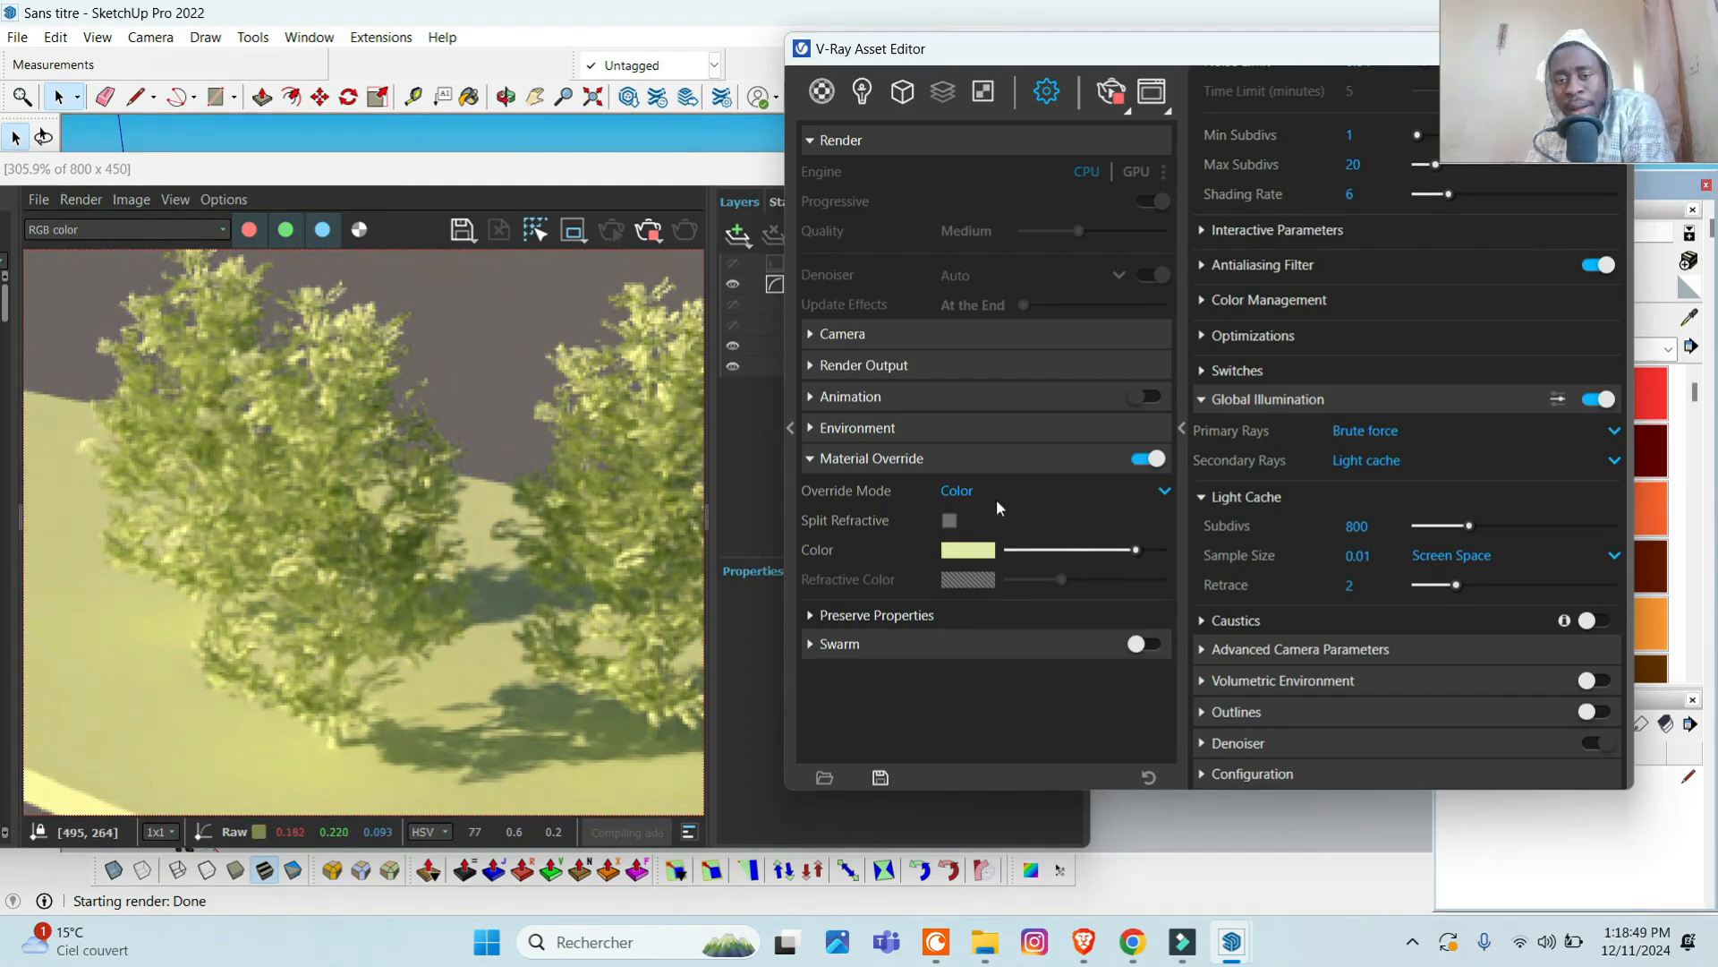
# - Change the override color to a light grey (R 0.711, G 0.714, B 0.691) after trying pure white
pyautogui.click(971, 556)
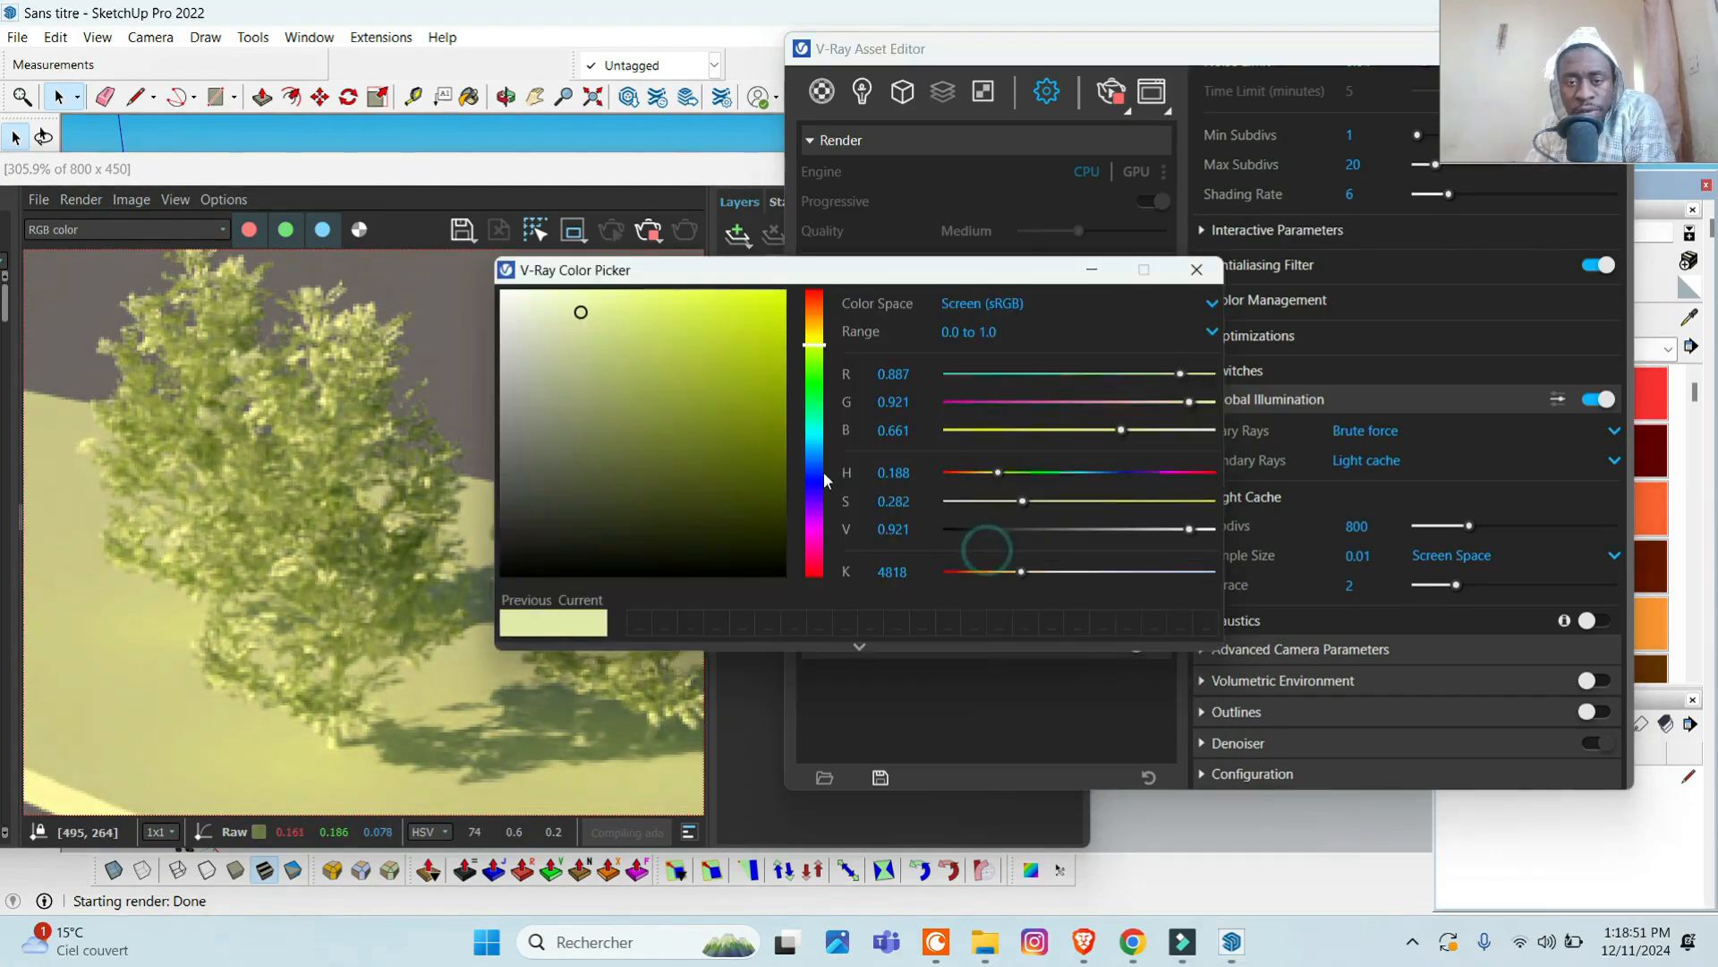
pyautogui.moveTo(636, 357); pyautogui.dragTo(501, 291)
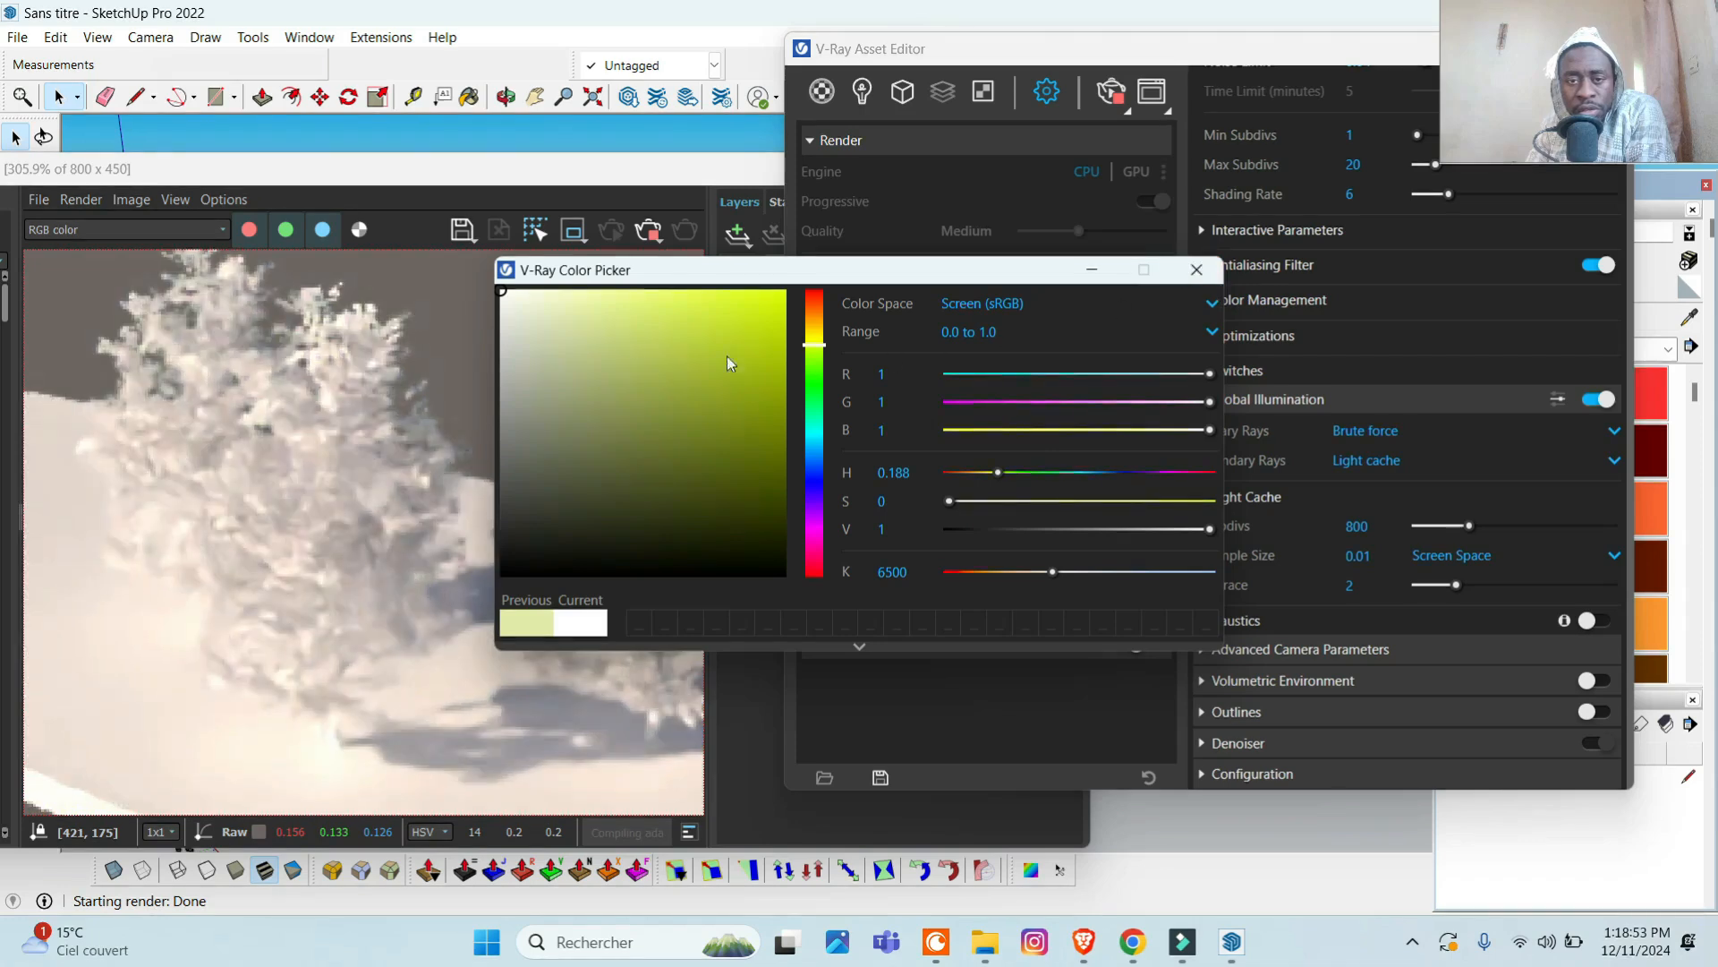
pyautogui.moveTo(525, 351)
pyautogui.mouseDown()
pyautogui.moveTo(526, 421)
pyautogui.moveTo(515, 386)
pyautogui.mouseUp()
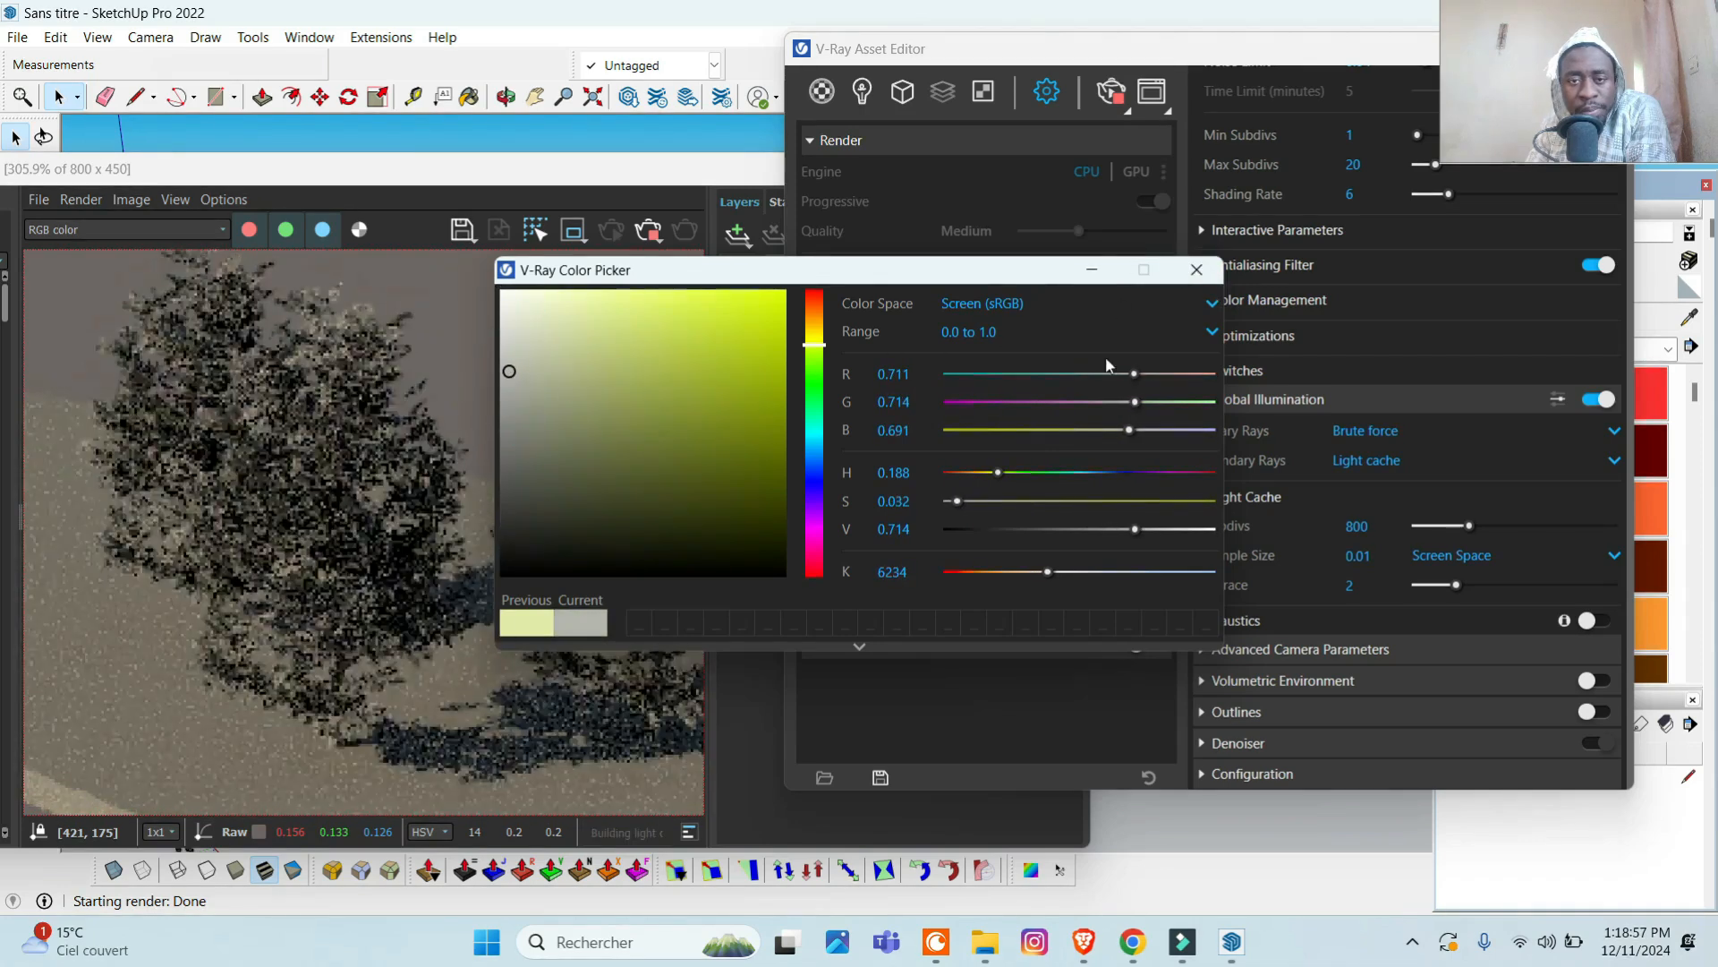
# - Close the color picker and set the Material Override mode to Wood after trying Material and White
pyautogui.click(1196, 270)
pyautogui.click(959, 491)
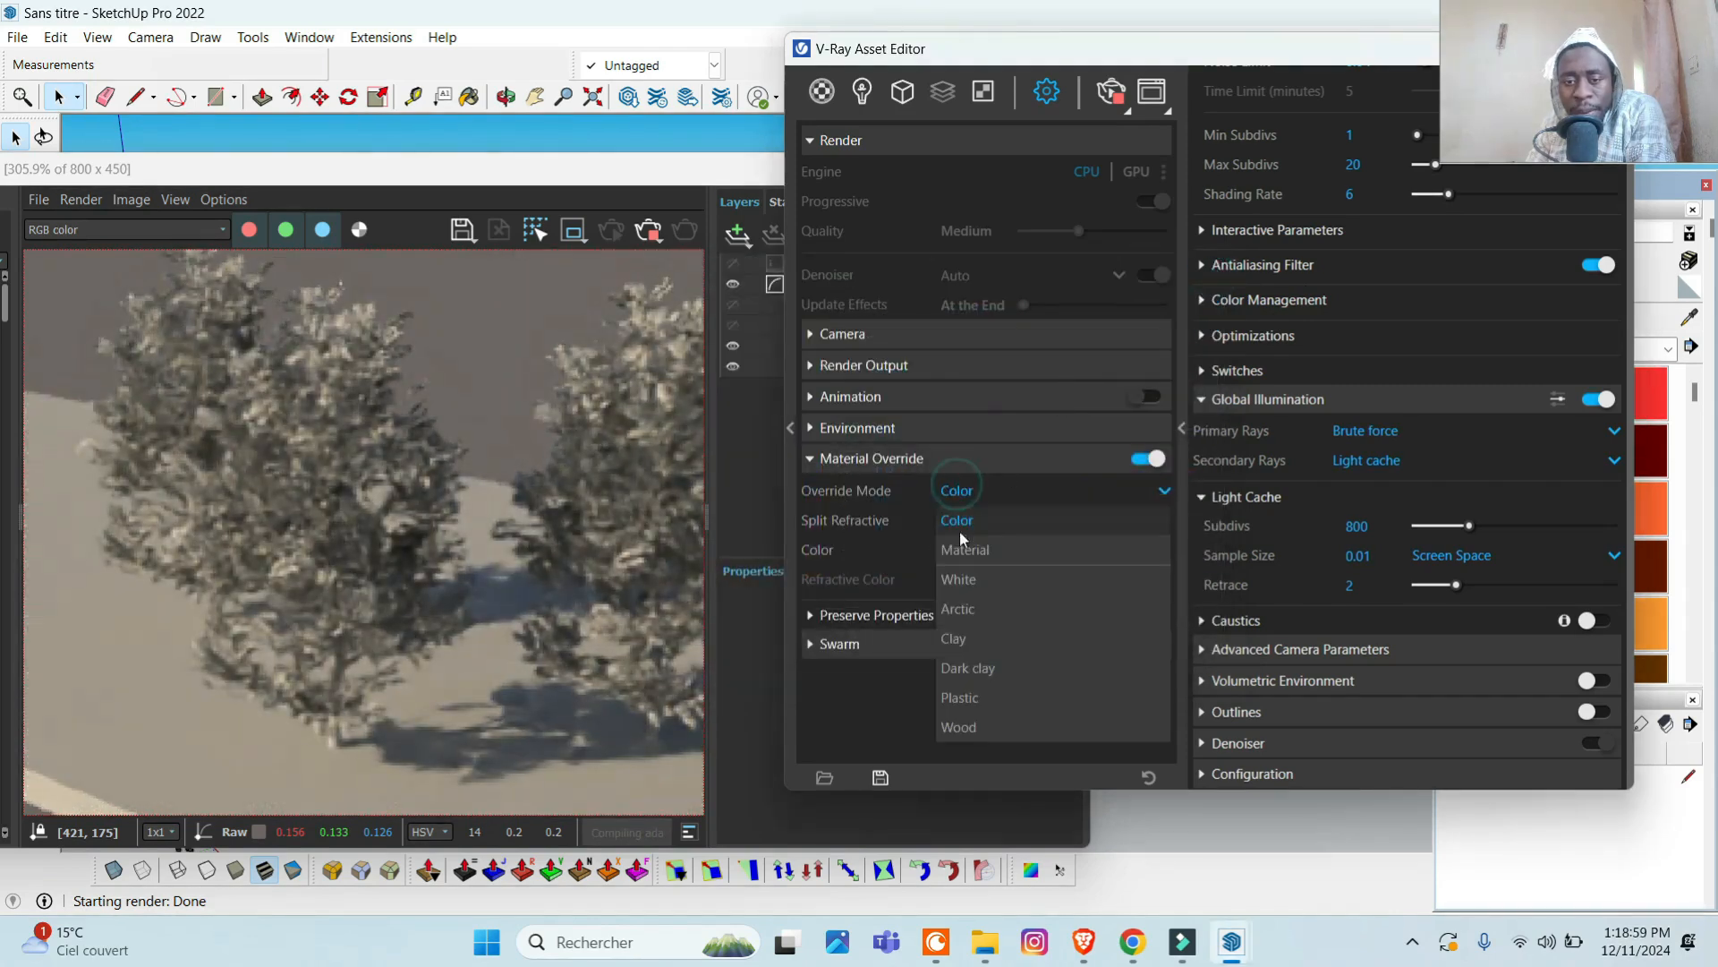
pyautogui.click(946, 553)
pyautogui.click(969, 489)
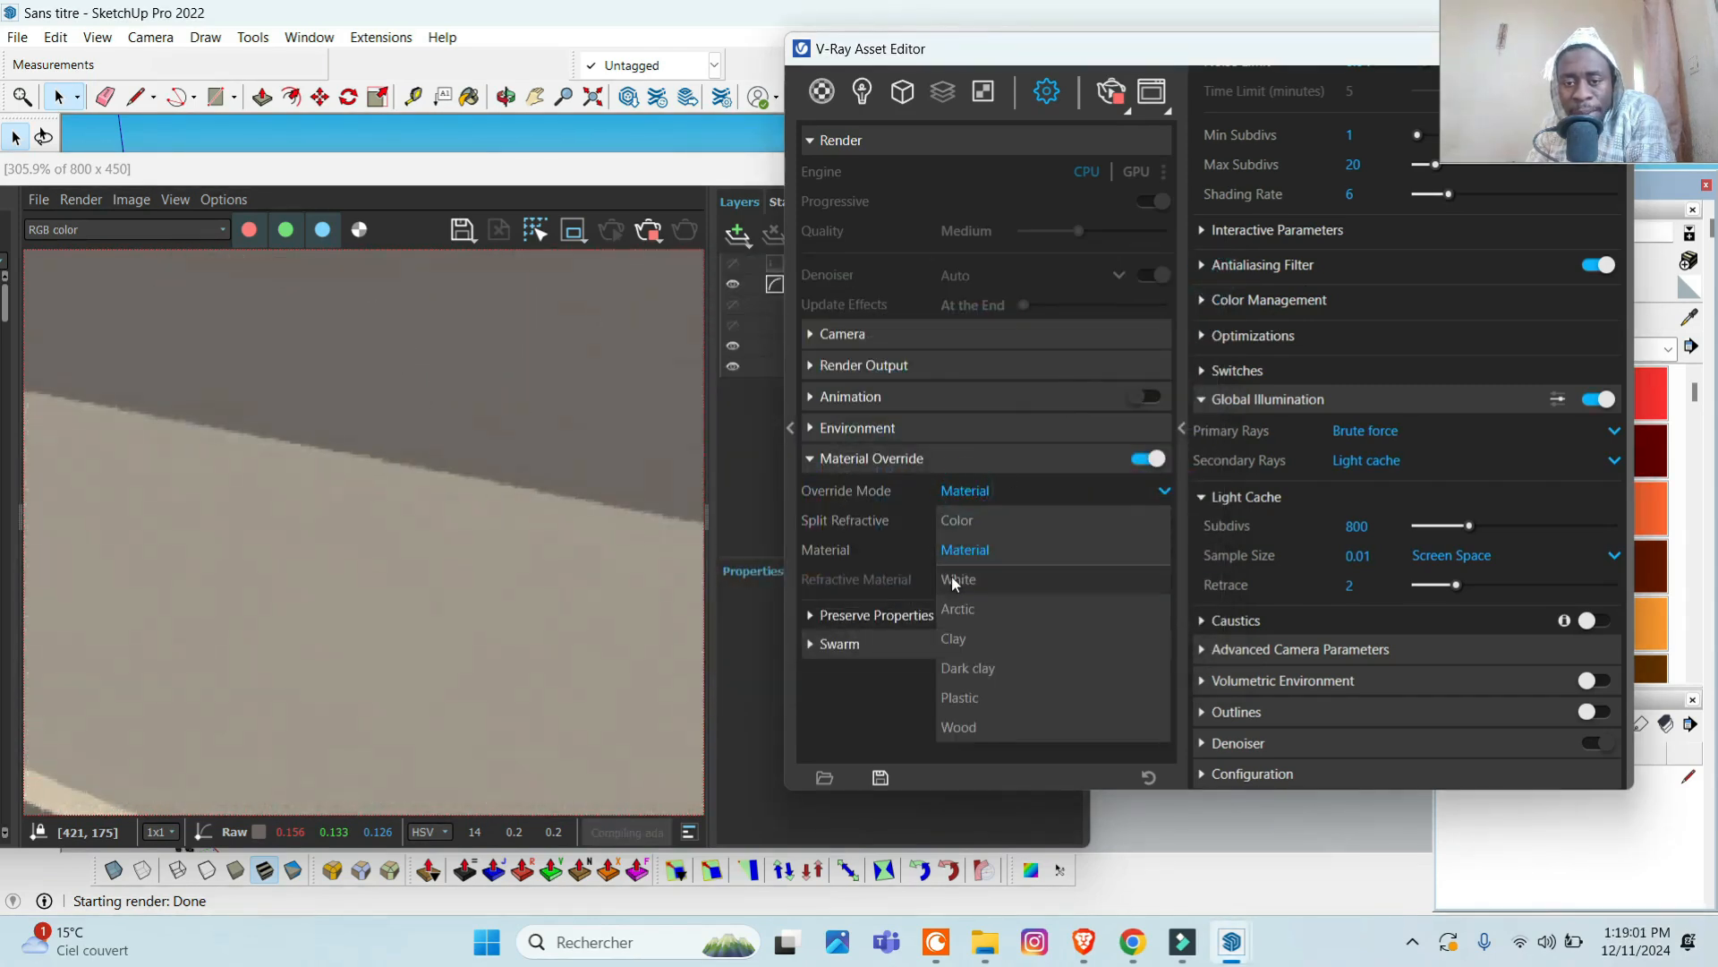
pyautogui.click(950, 580)
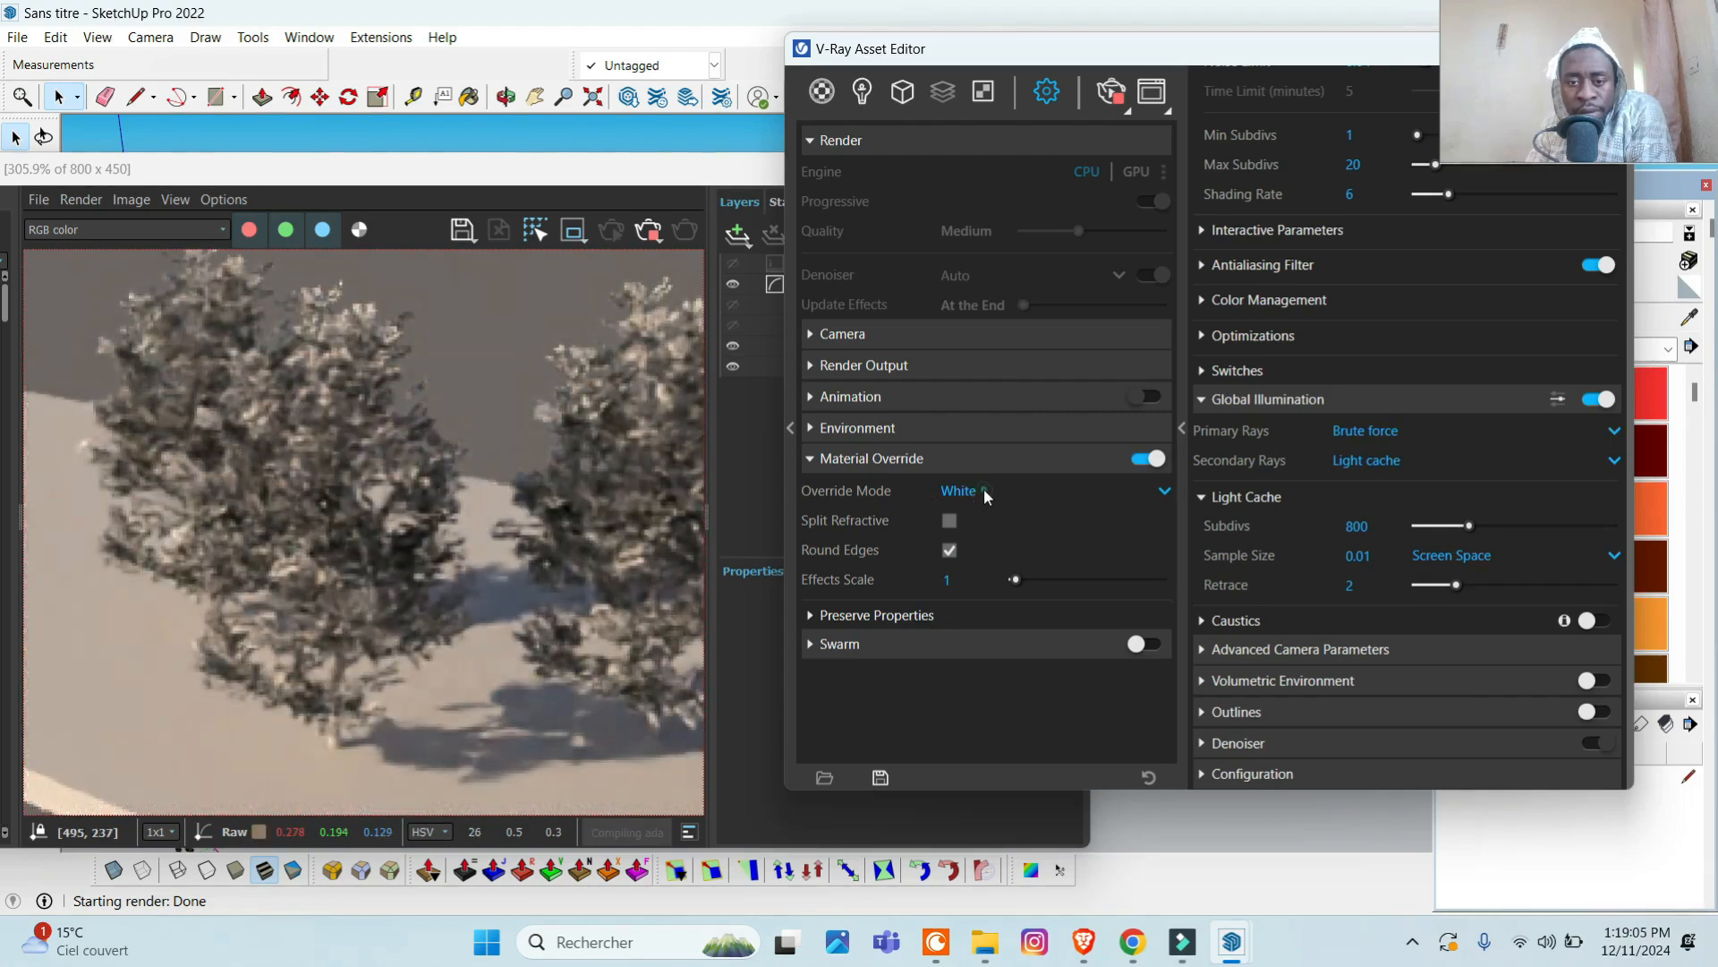
pyautogui.click(984, 489)
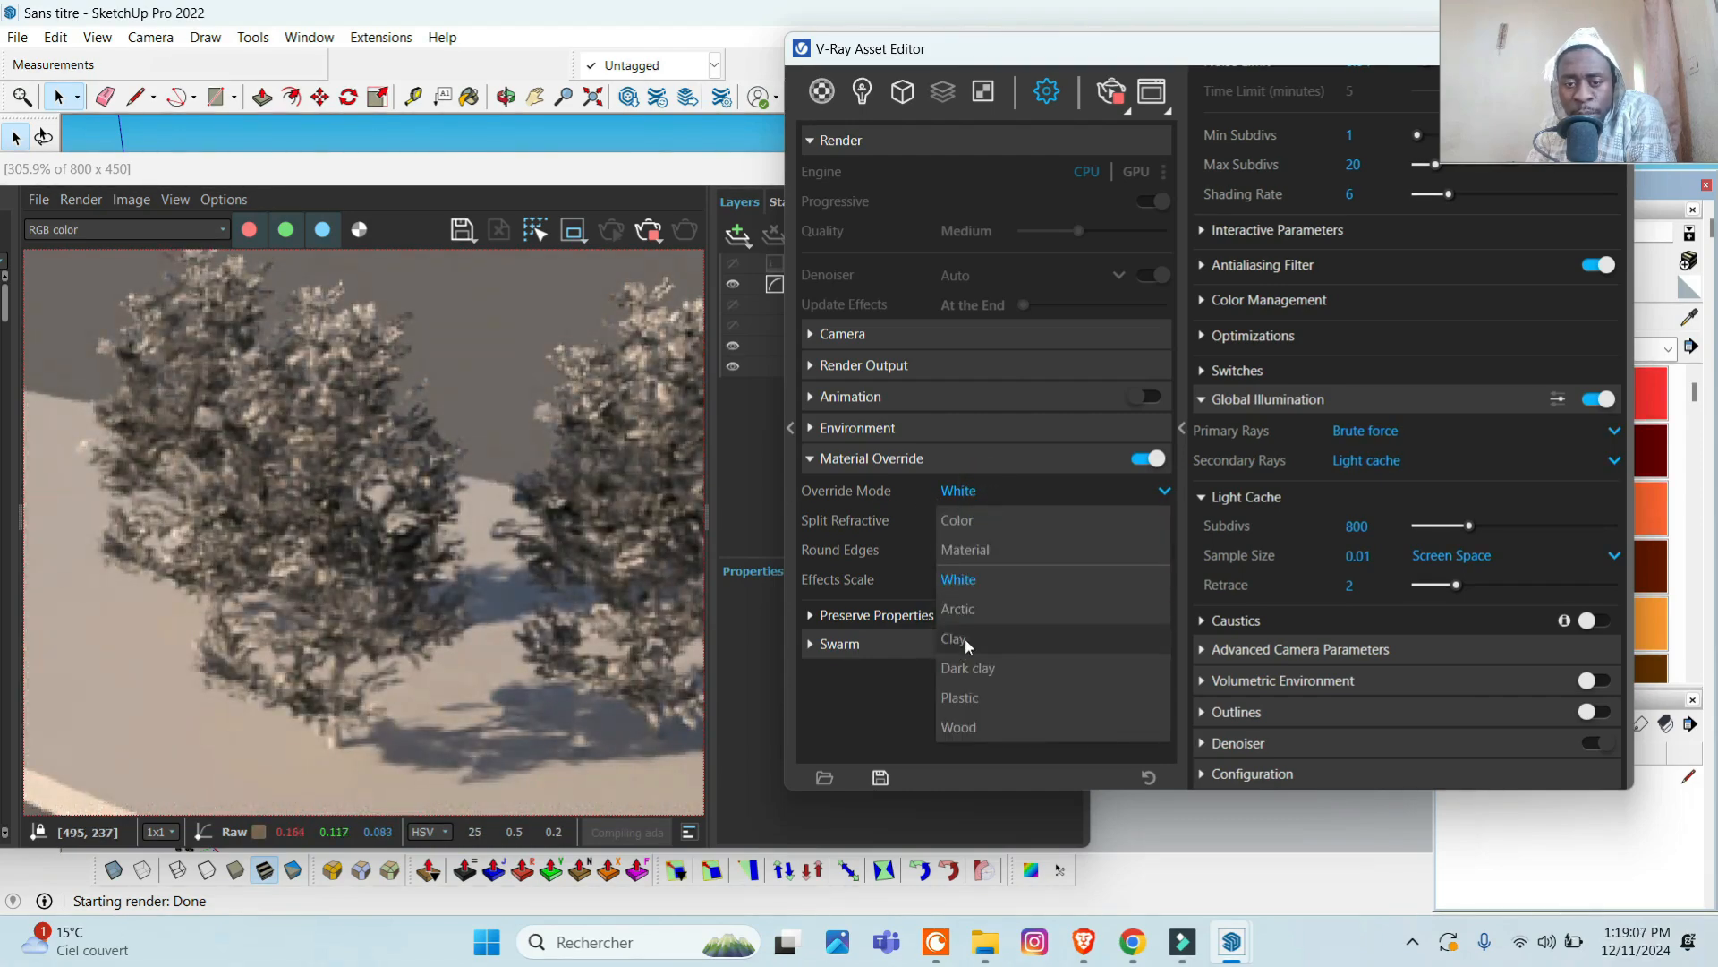
pyautogui.click(965, 727)
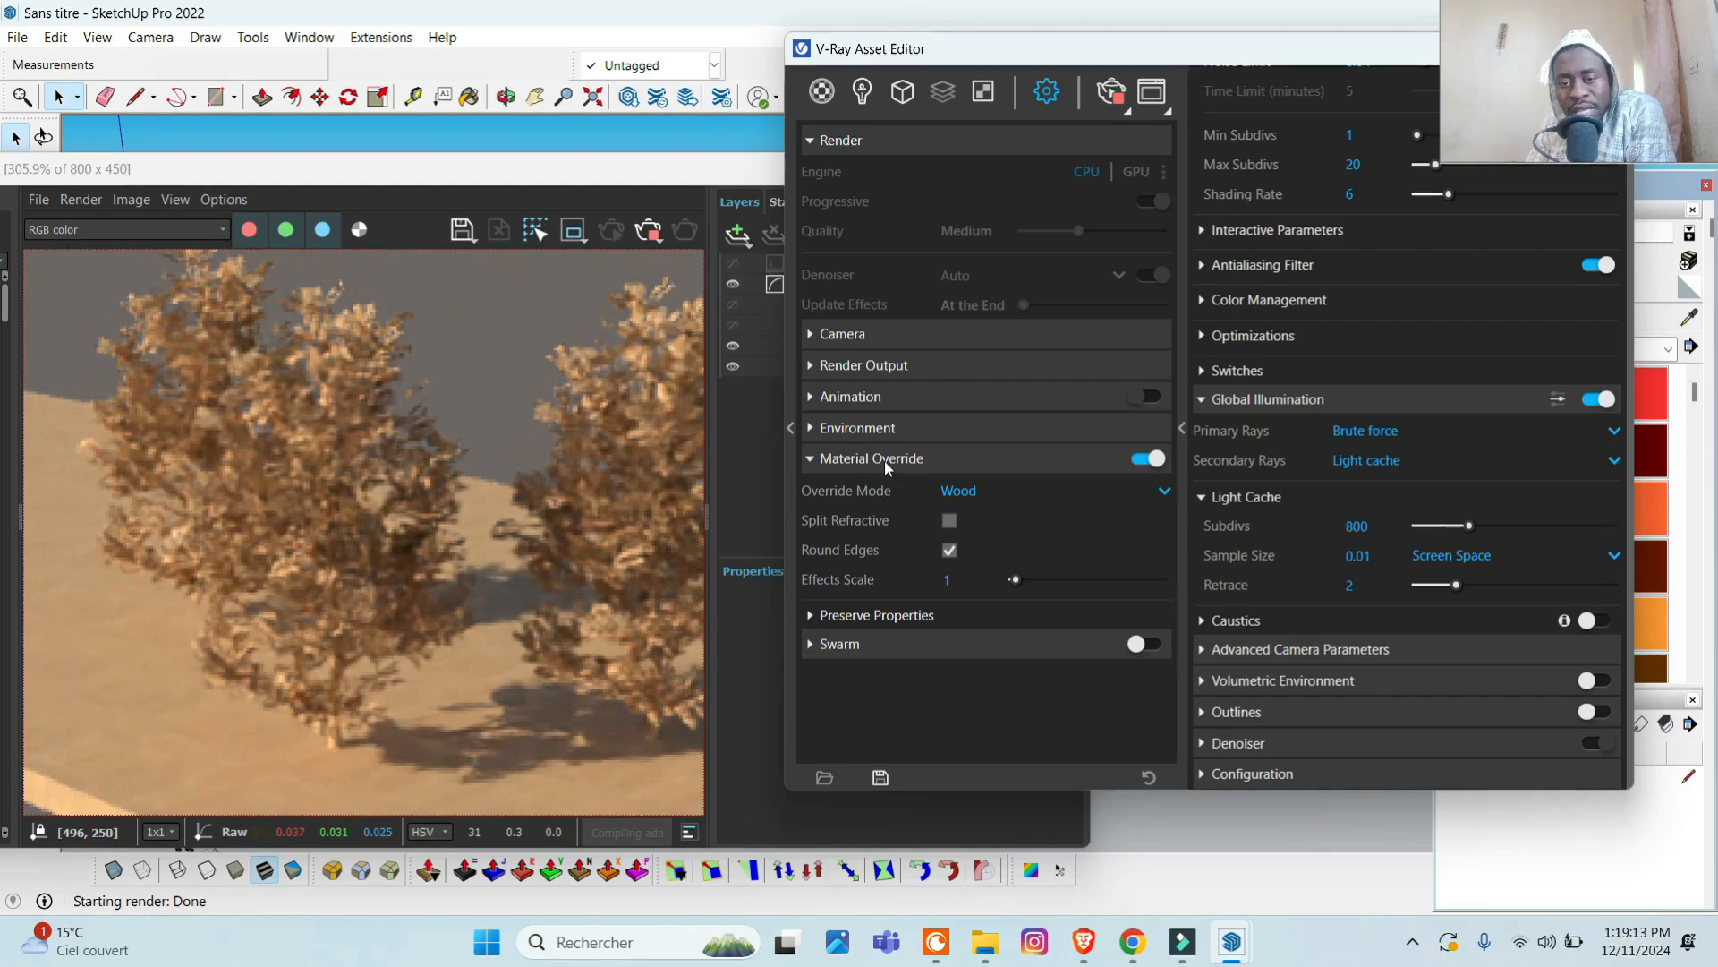
# - Preserve Bump, Reflection, Refraction, Opacity and Self-illumination in the Wood material override, and collapse the Material Override settings
pyautogui.click(809, 614)
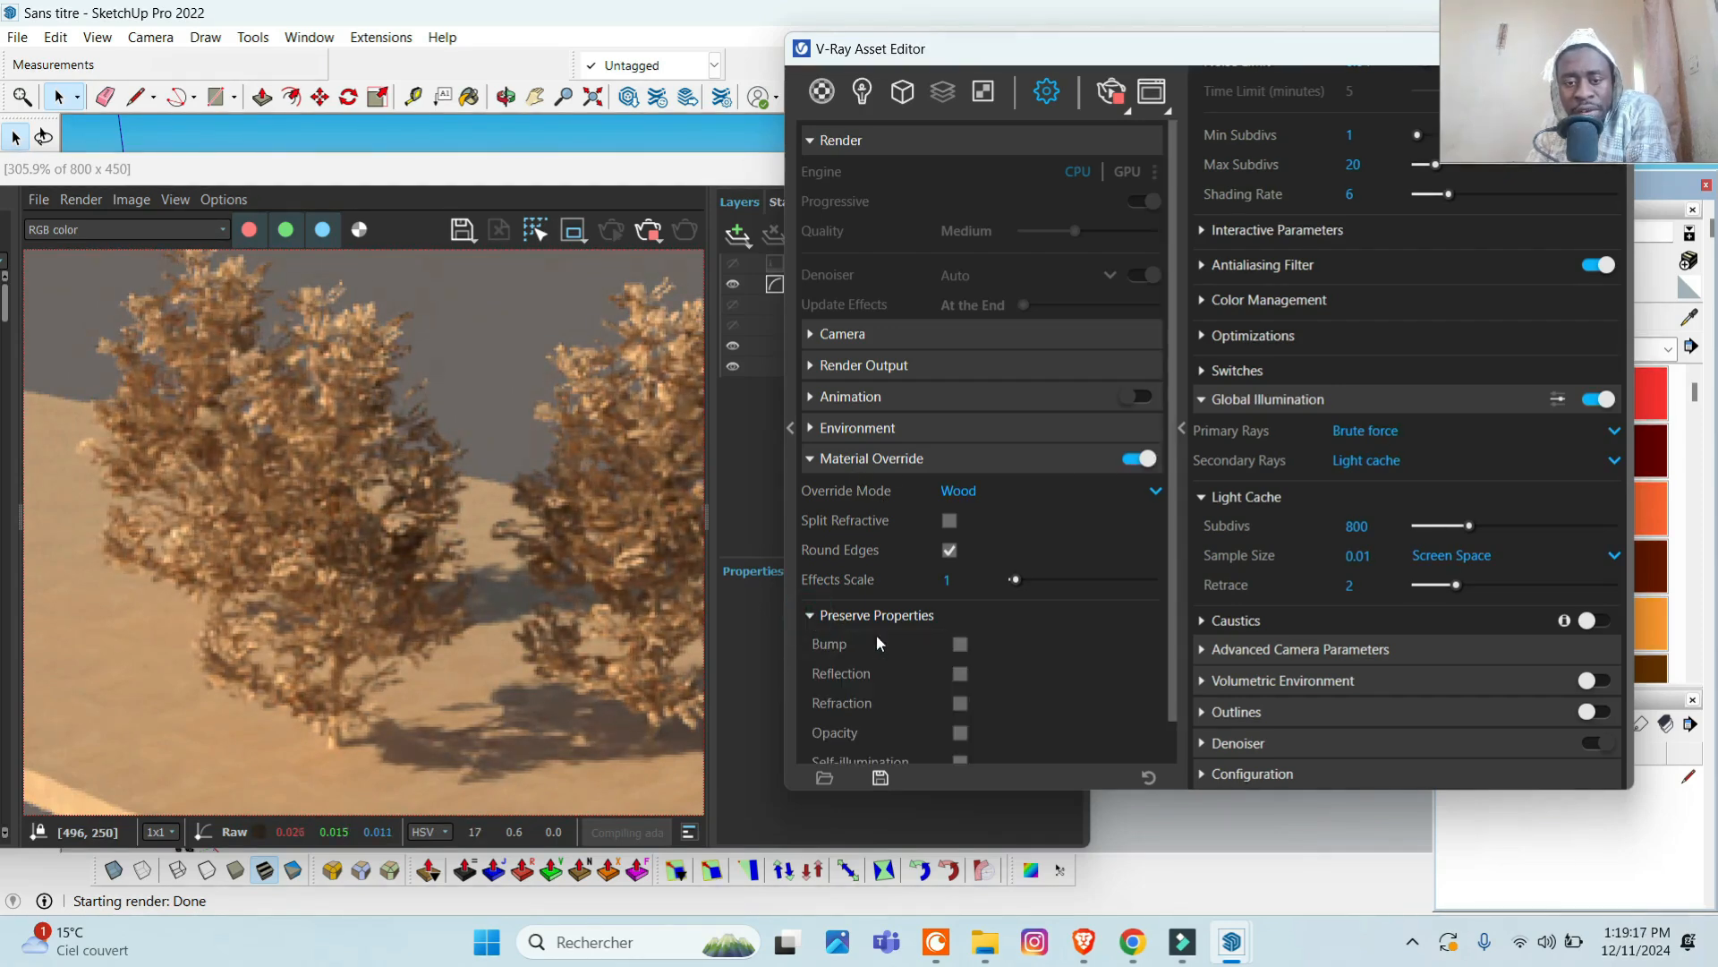
pyautogui.scroll(-1, 959, 620)
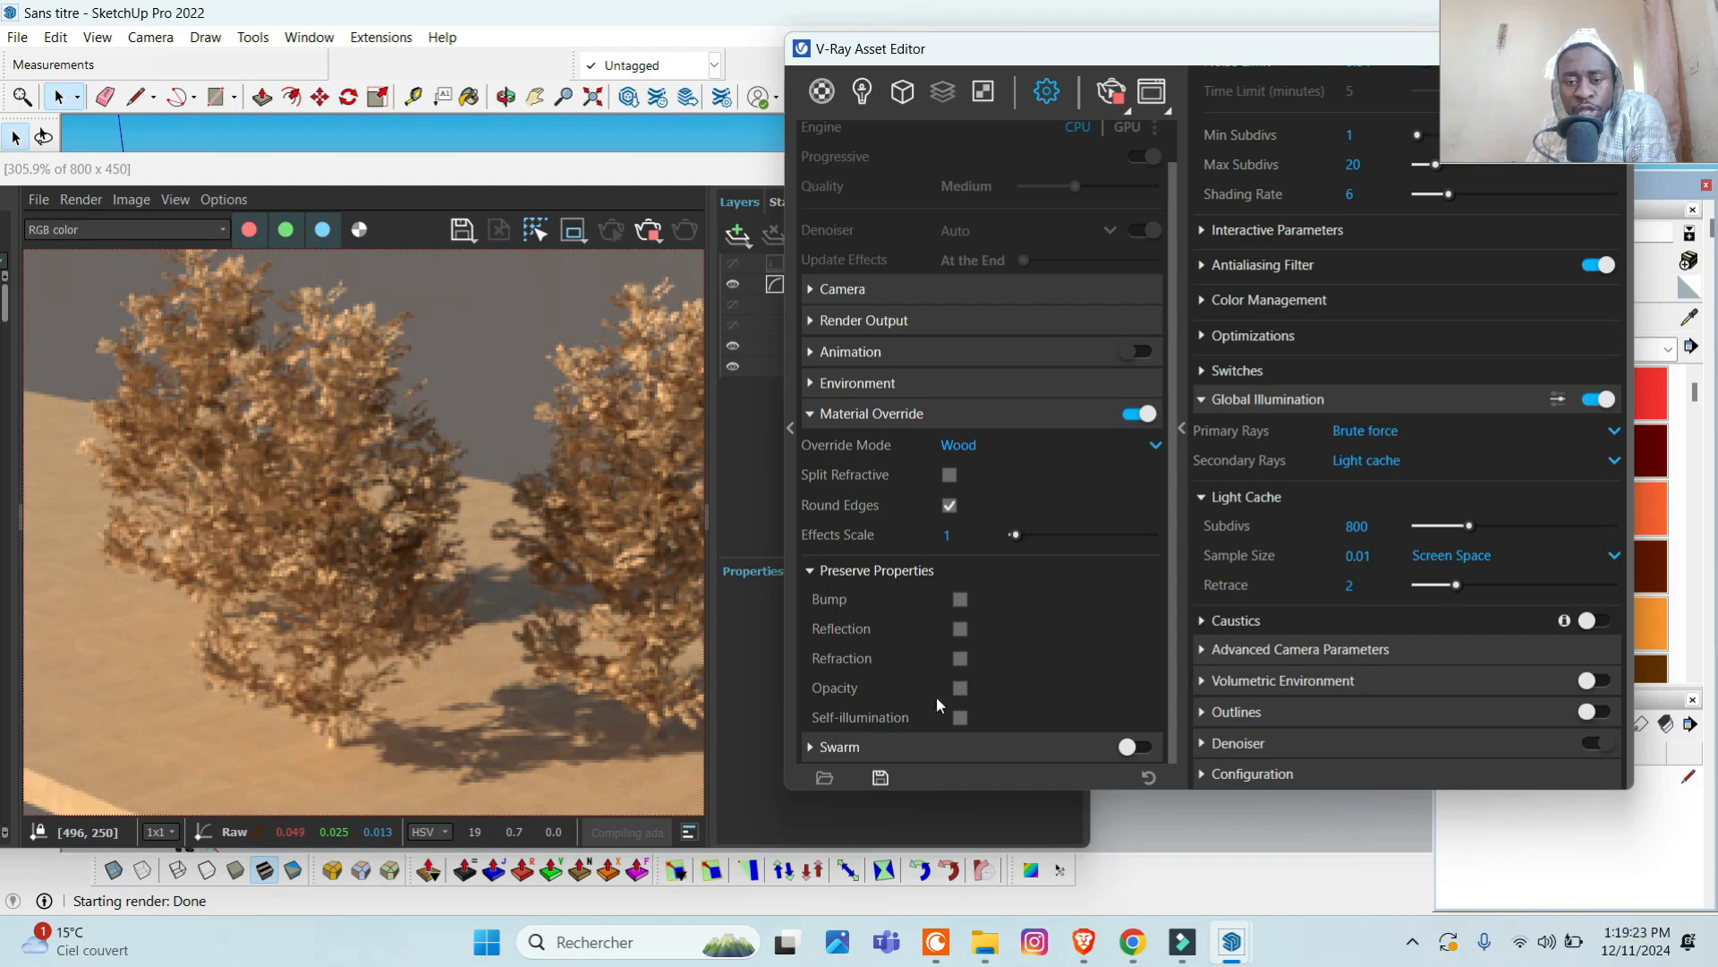
pyautogui.click(959, 599)
pyautogui.click(959, 628)
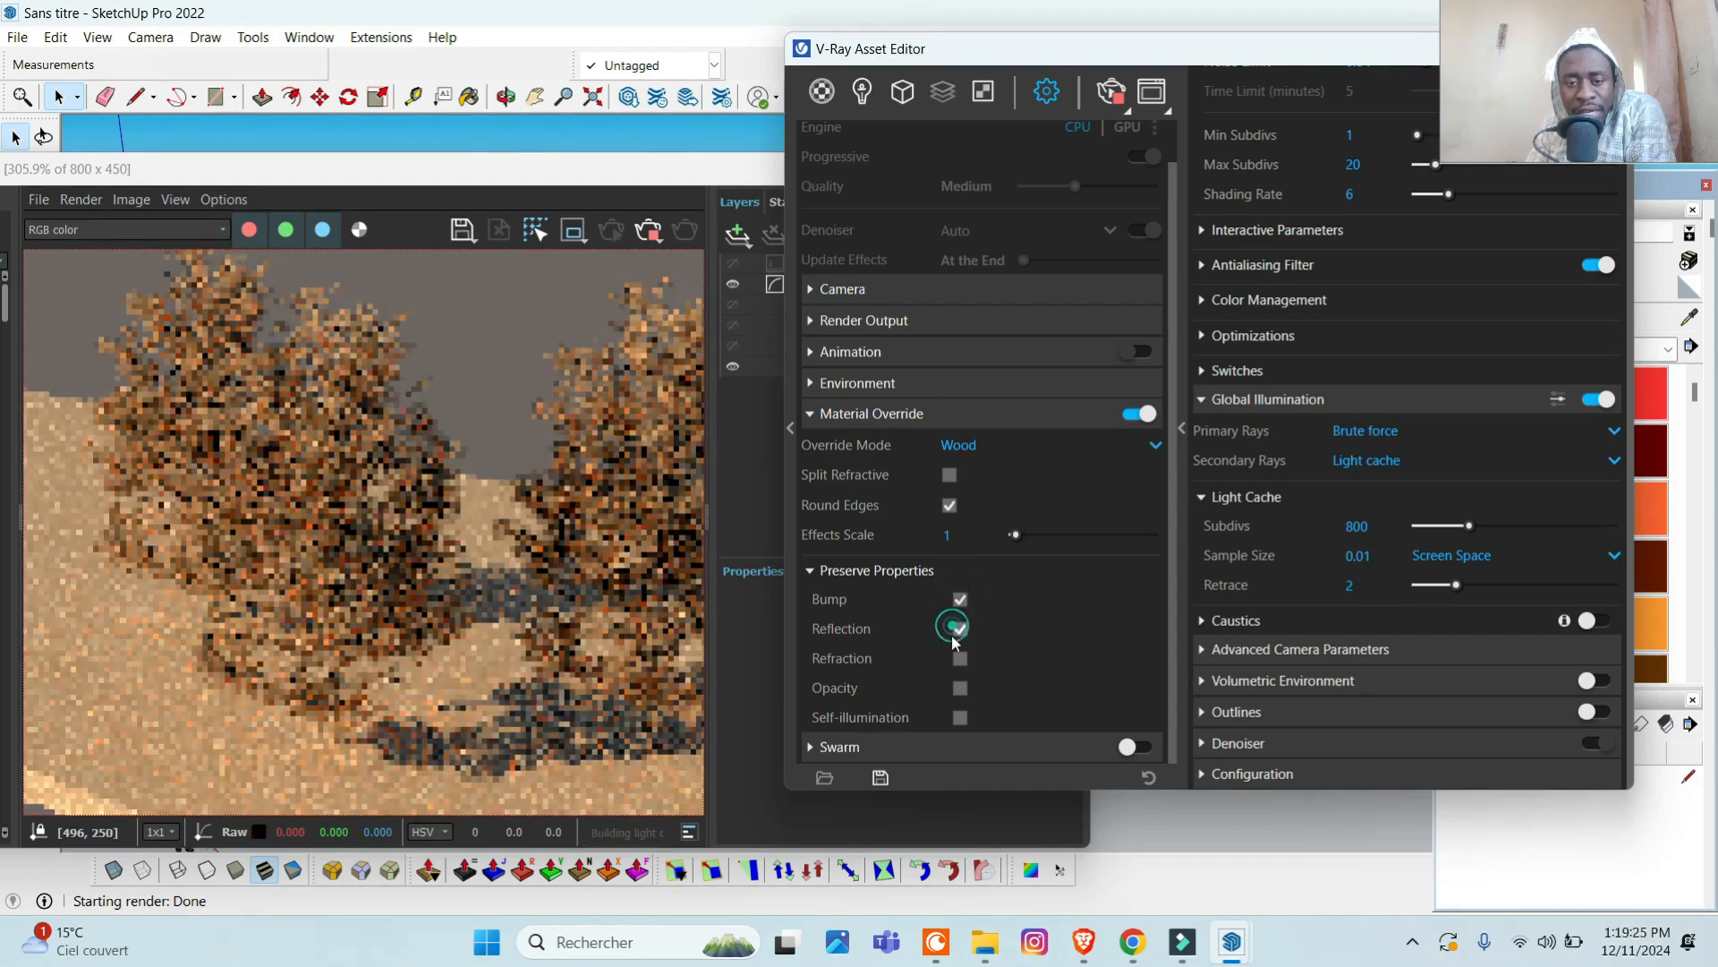
pyautogui.click(959, 659)
pyautogui.click(959, 688)
pyautogui.click(960, 717)
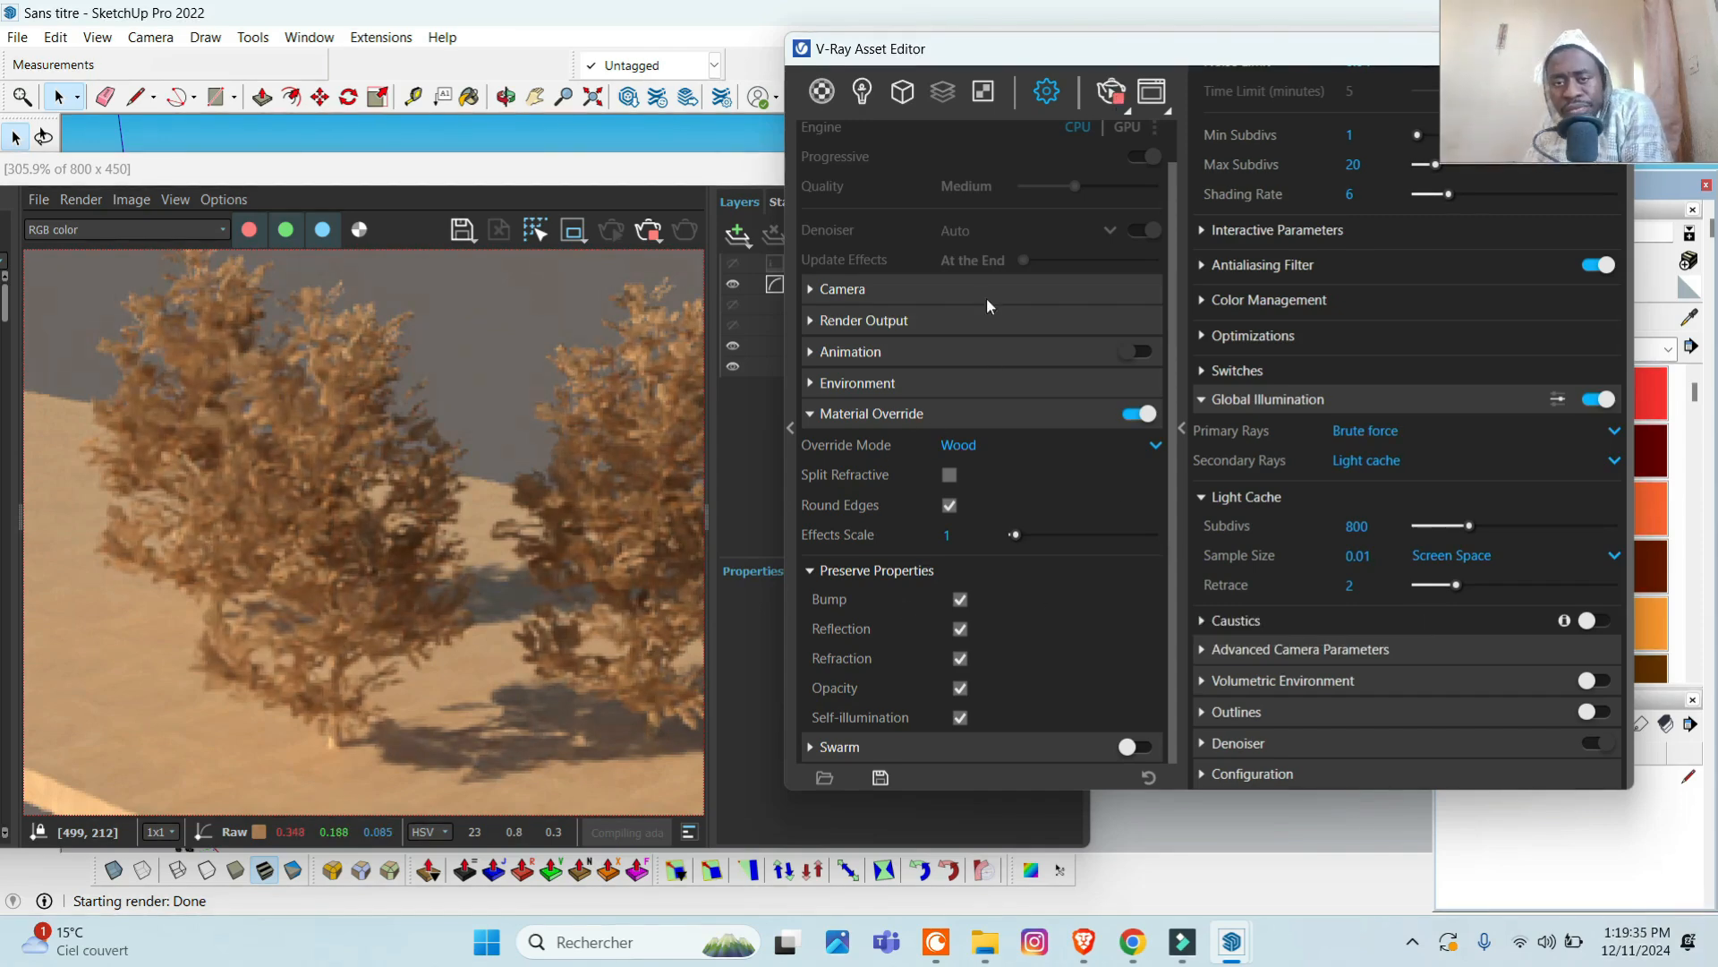
pyautogui.click(900, 417)
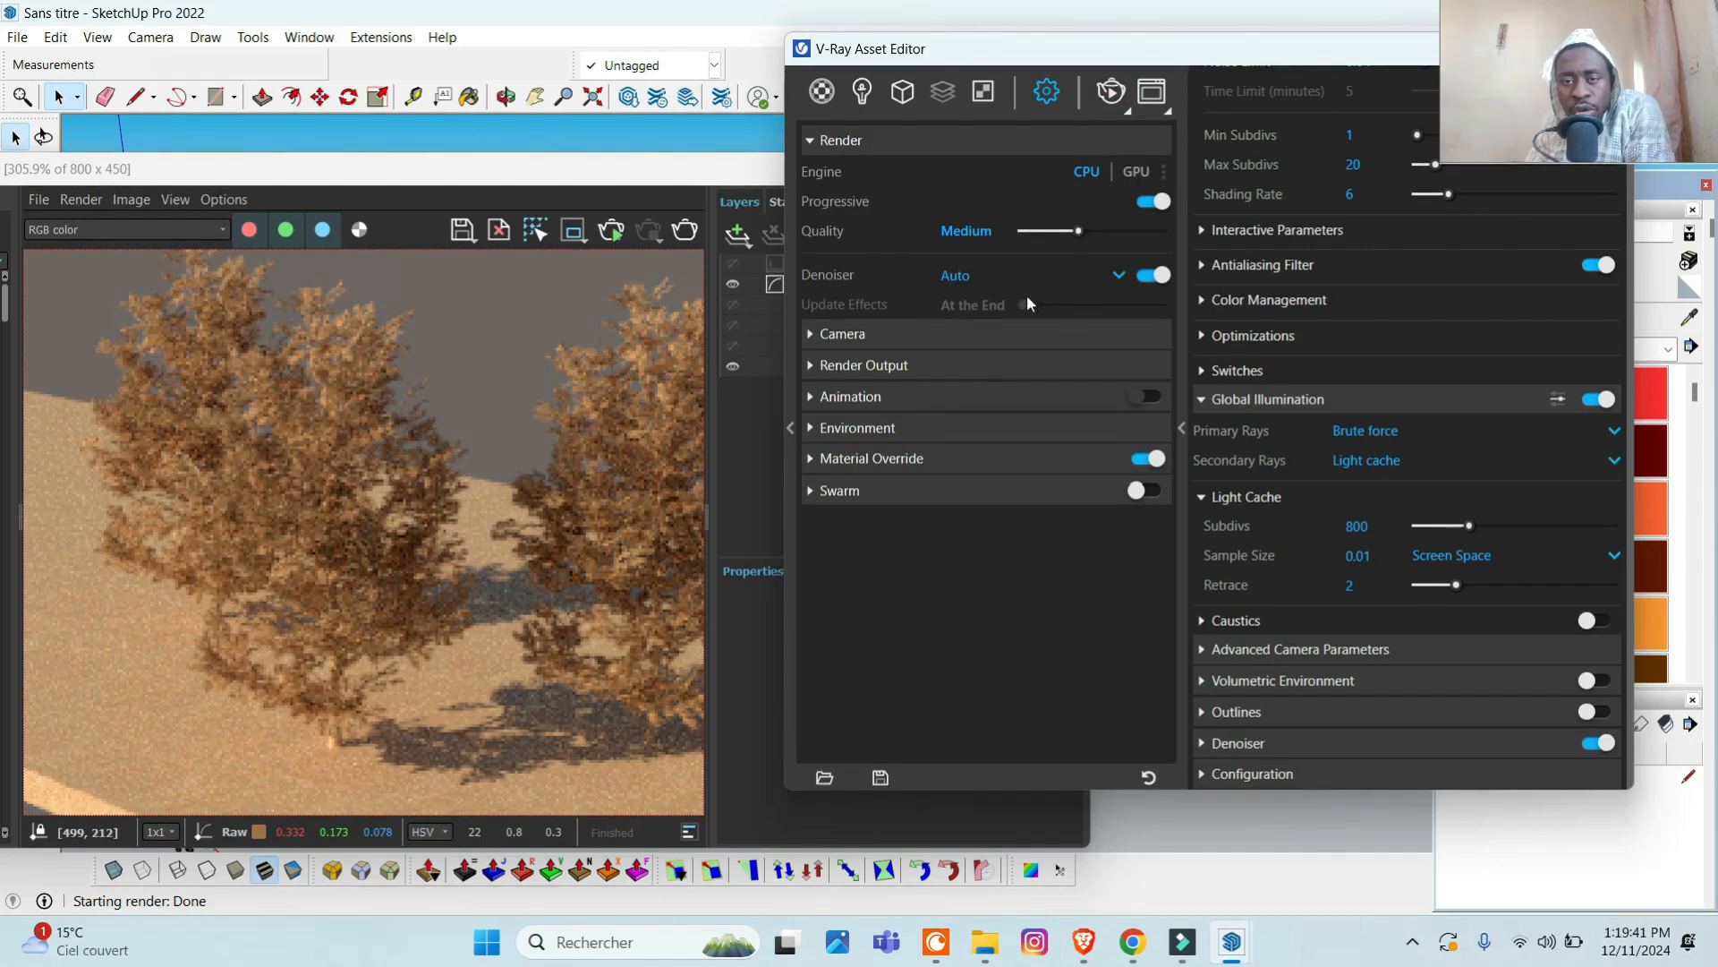
# - Set the render Denoiser to Intel Open Image after trying Auto, V-Ray and NVIDIA AI
pyautogui.click(1102, 276)
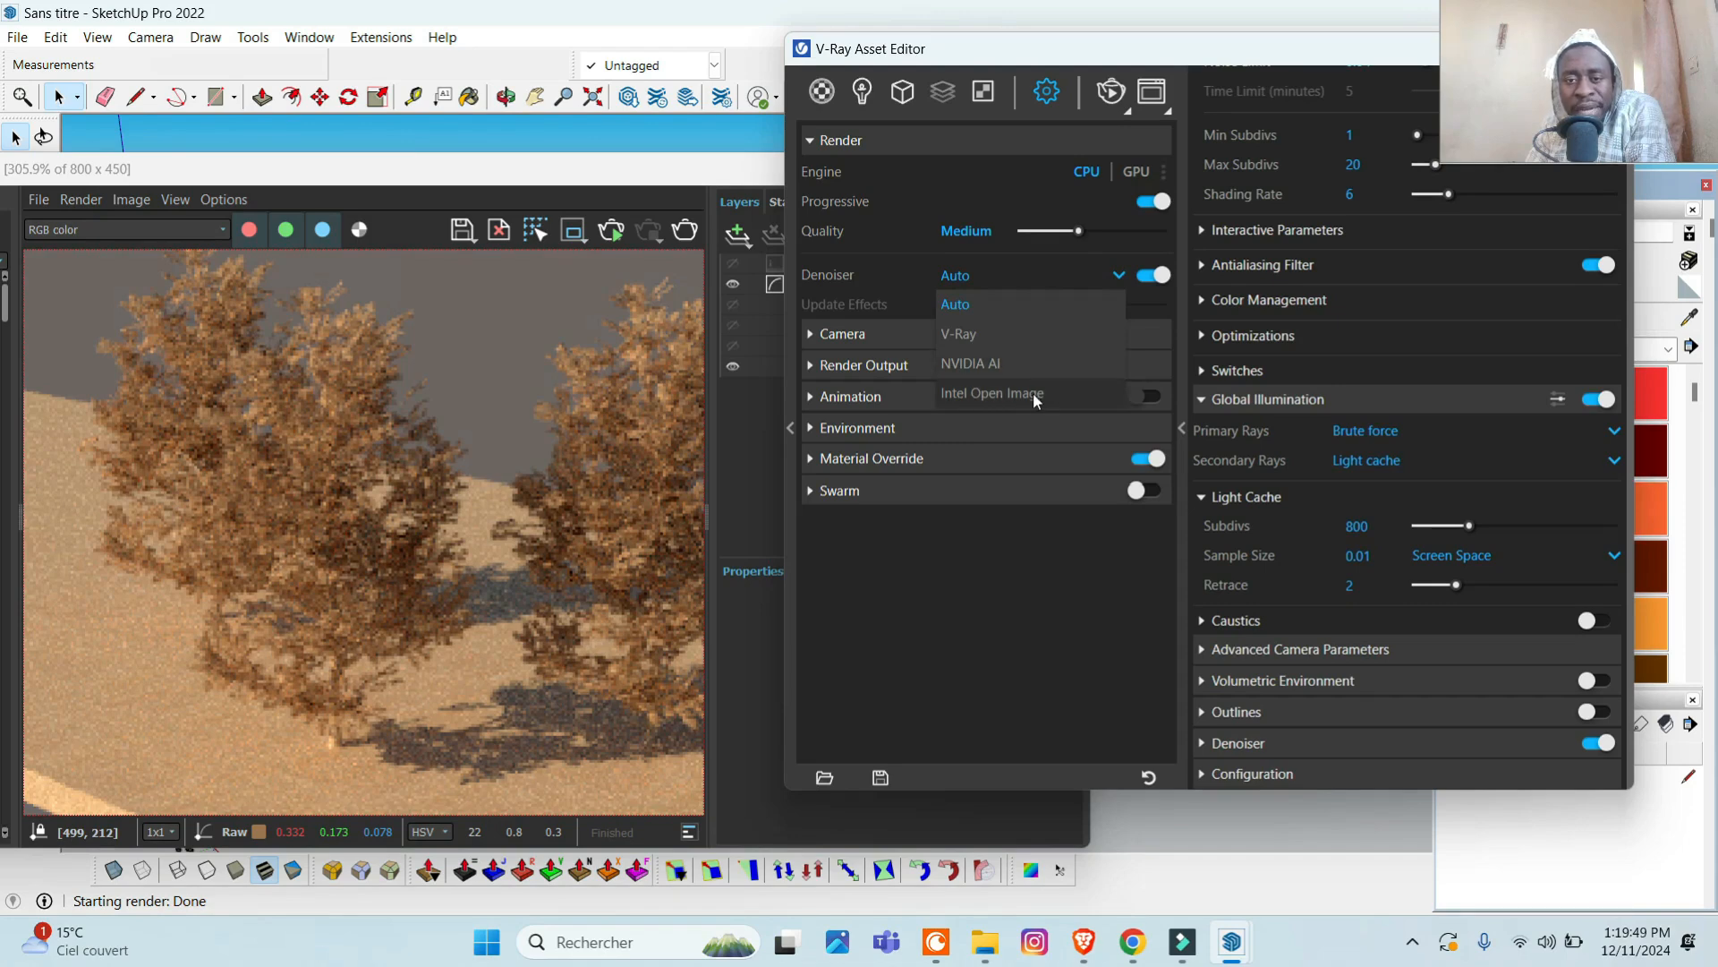
pyautogui.click(967, 305)
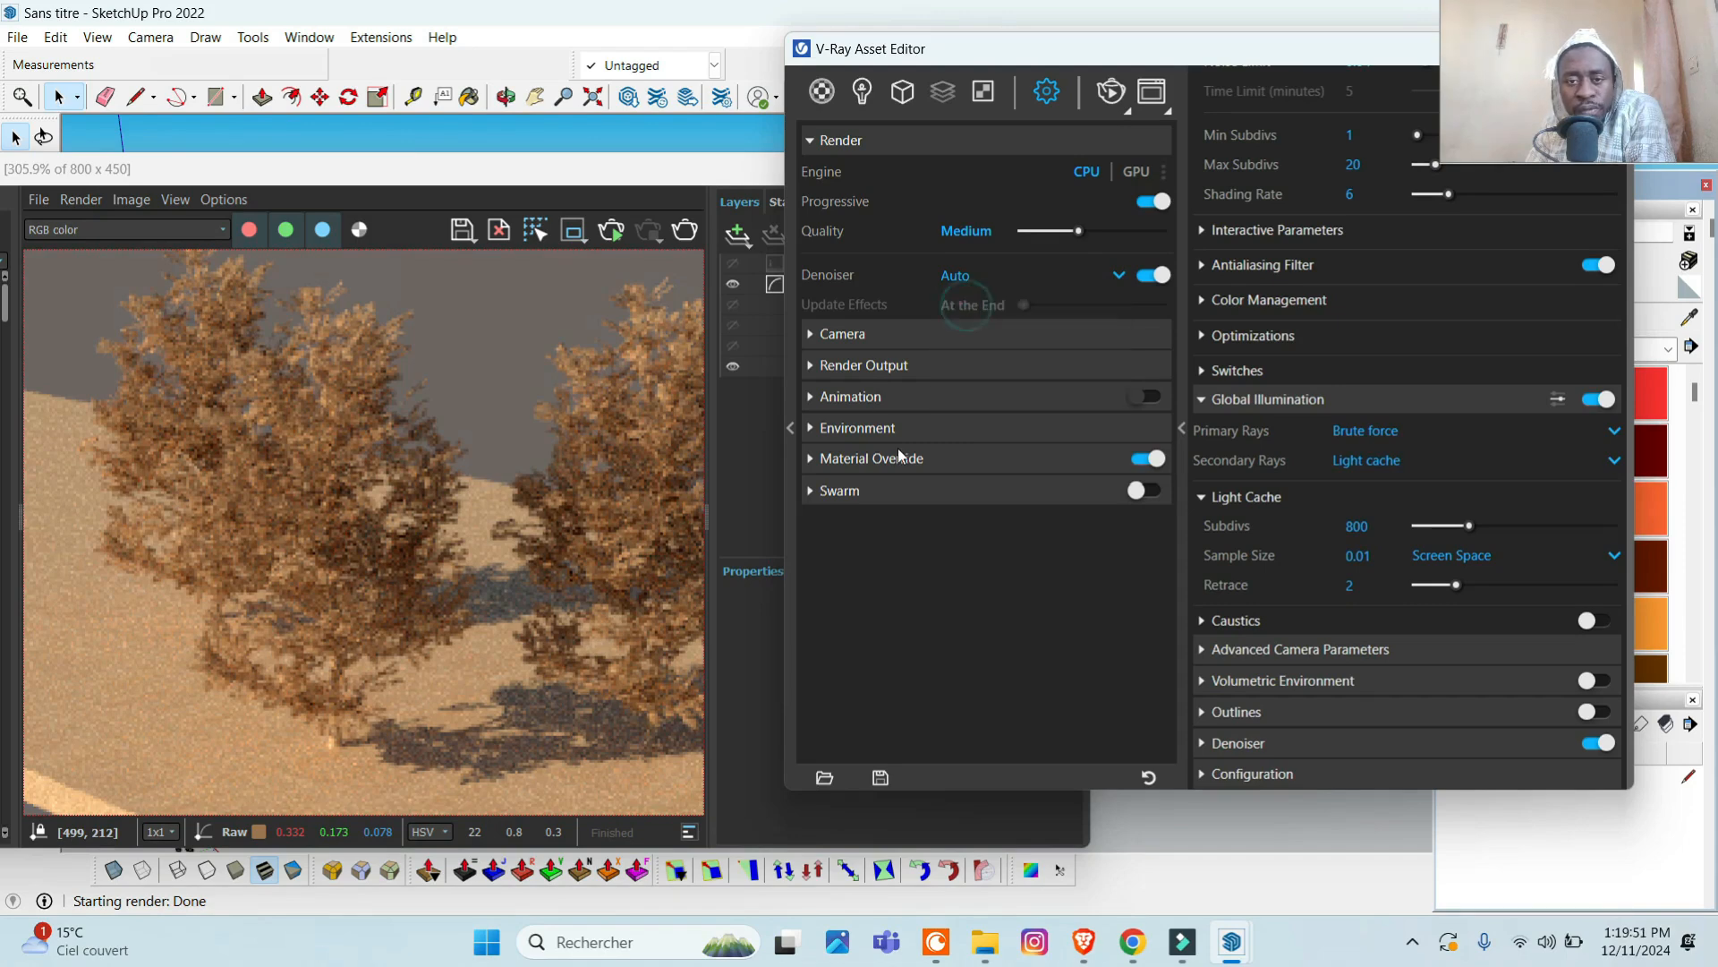
pyautogui.click(976, 276)
pyautogui.click(954, 334)
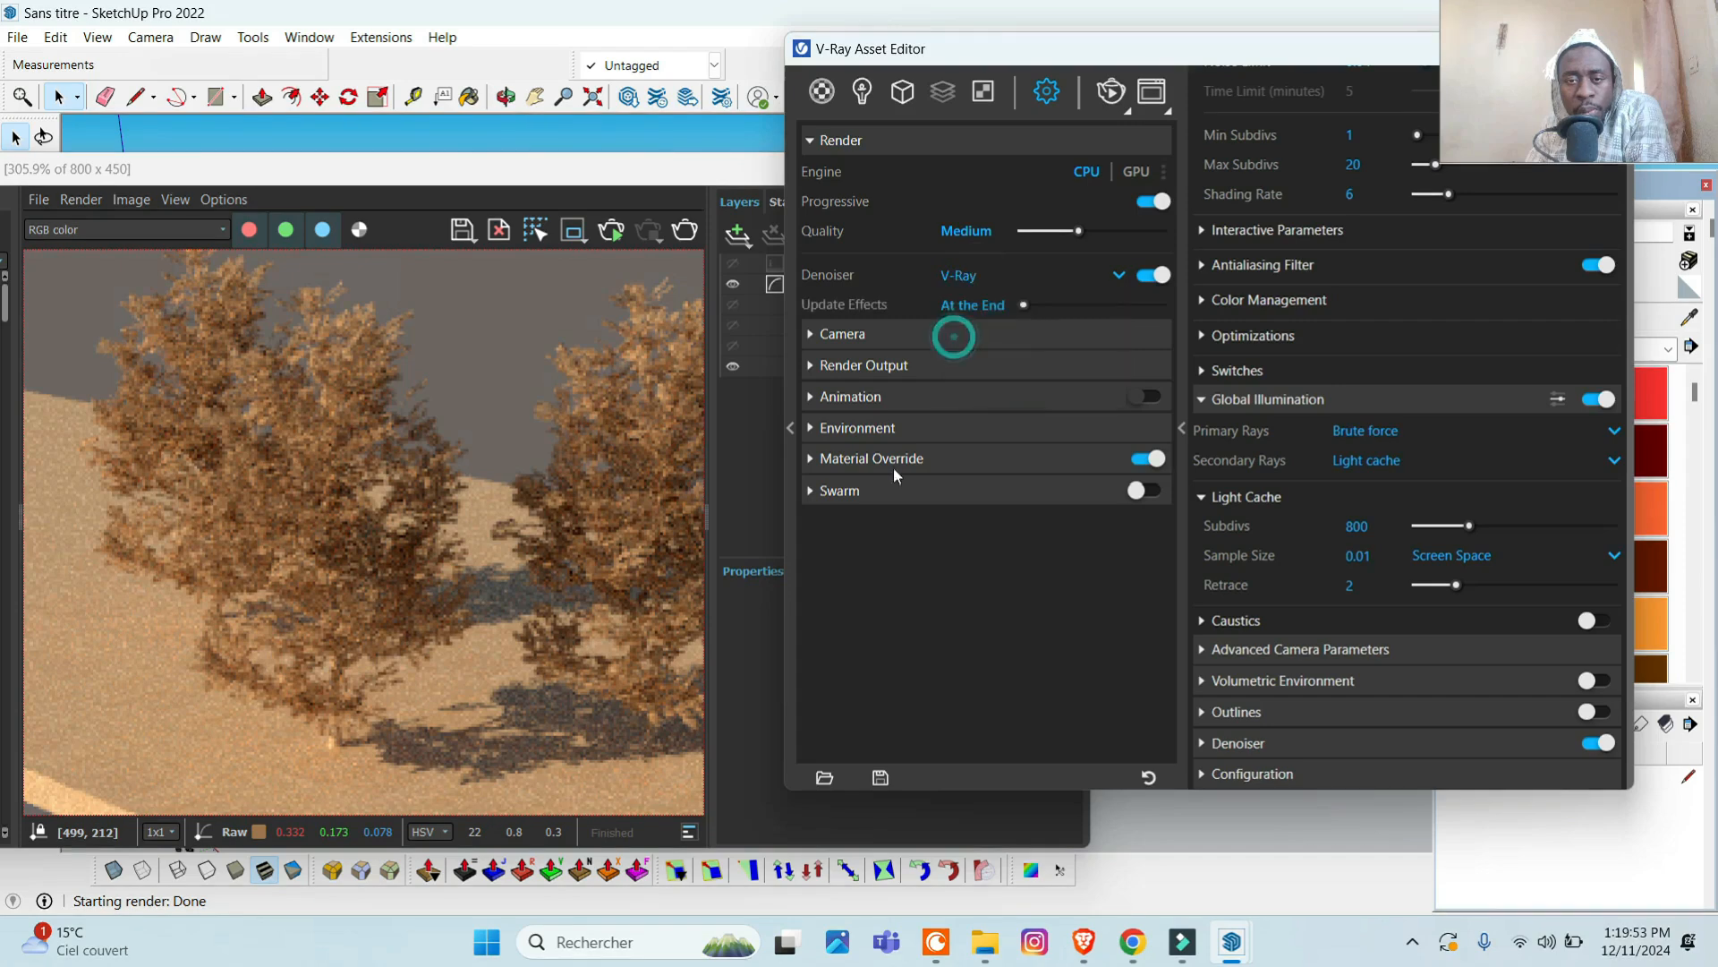
pyautogui.click(967, 273)
pyautogui.click(939, 363)
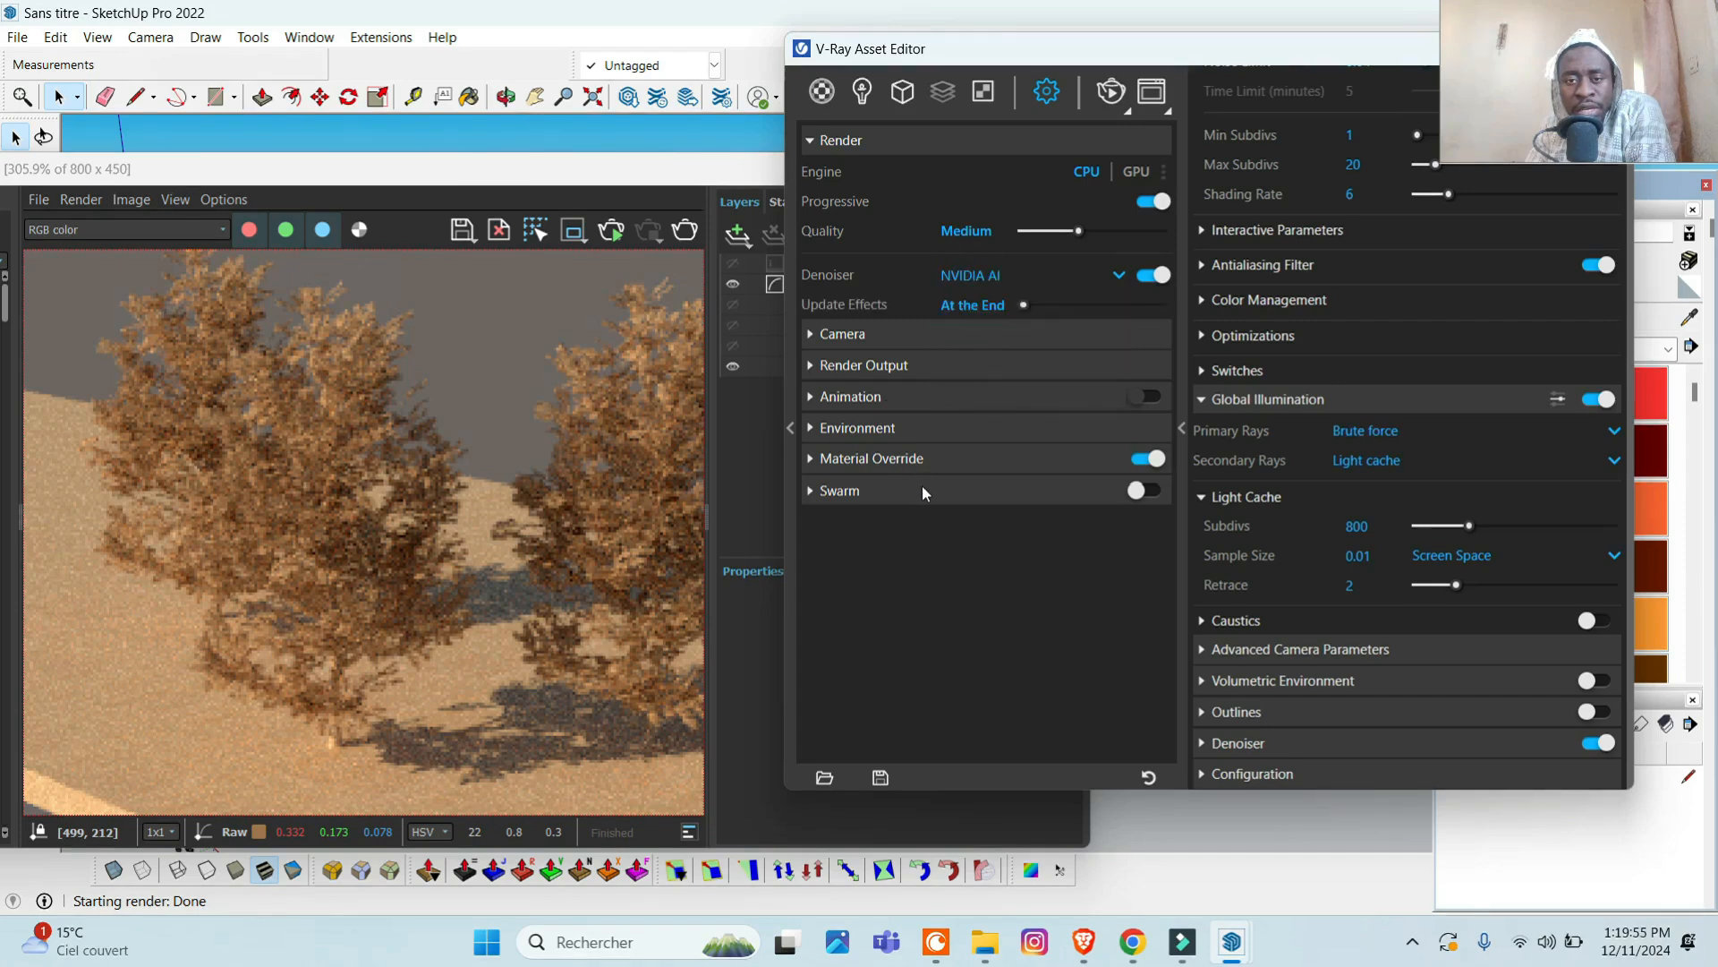
pyautogui.click(979, 276)
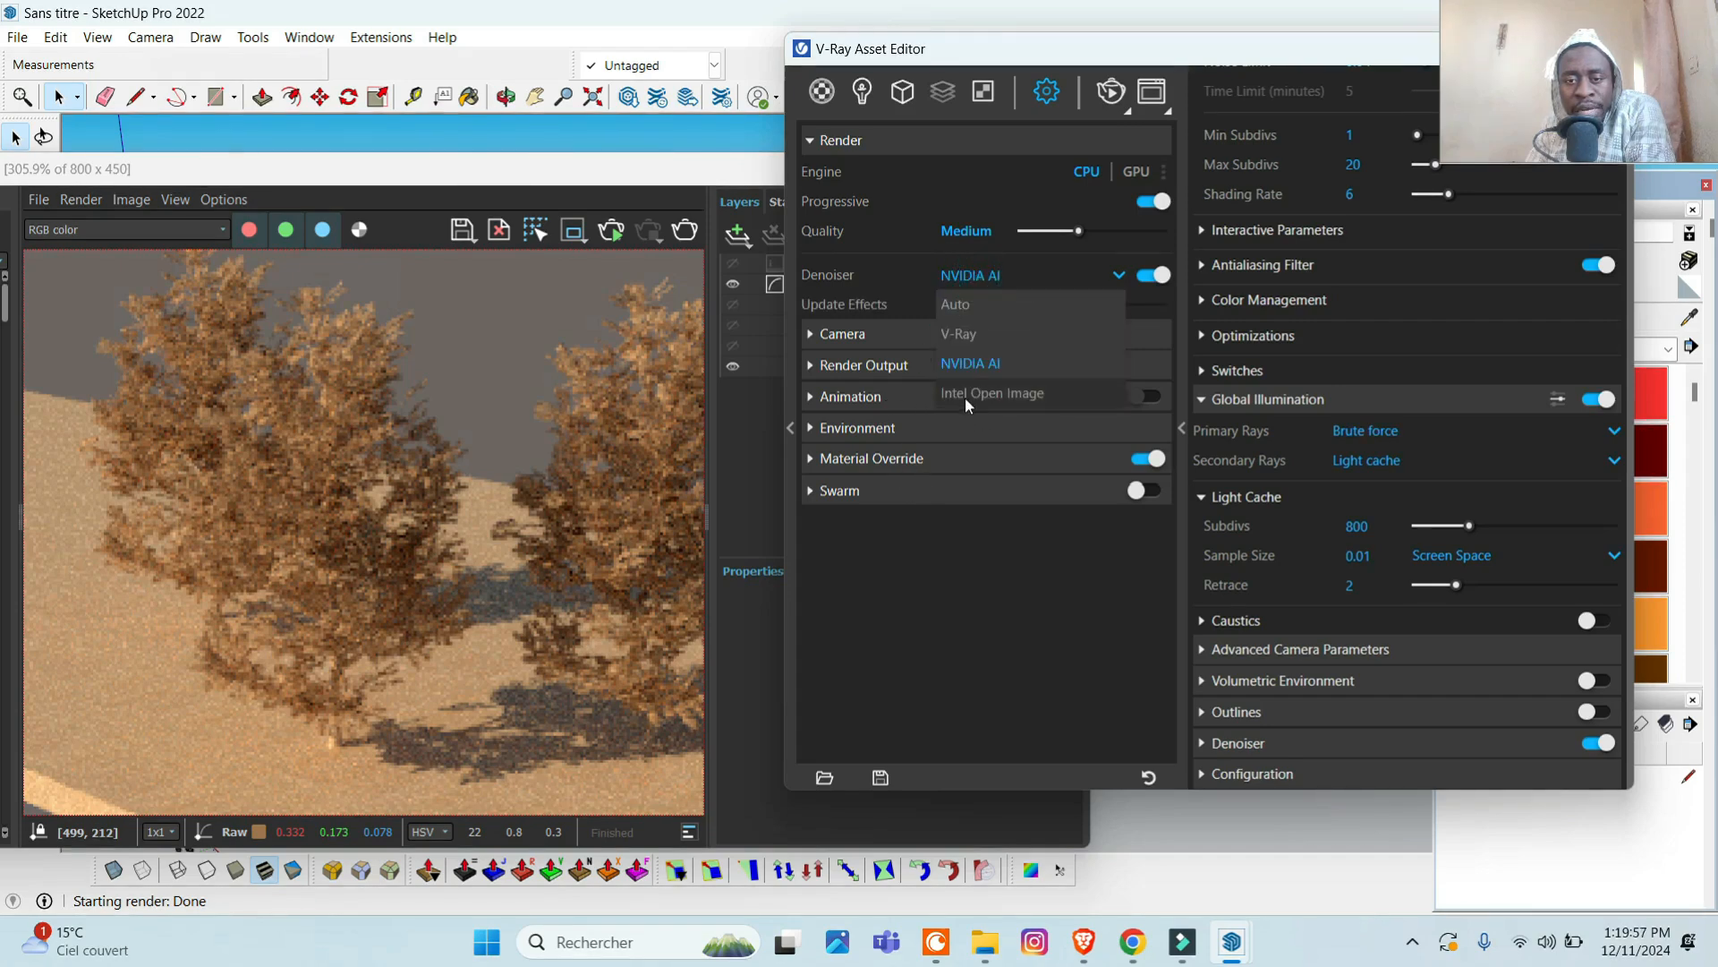
pyautogui.click(966, 398)
pyautogui.click(986, 270)
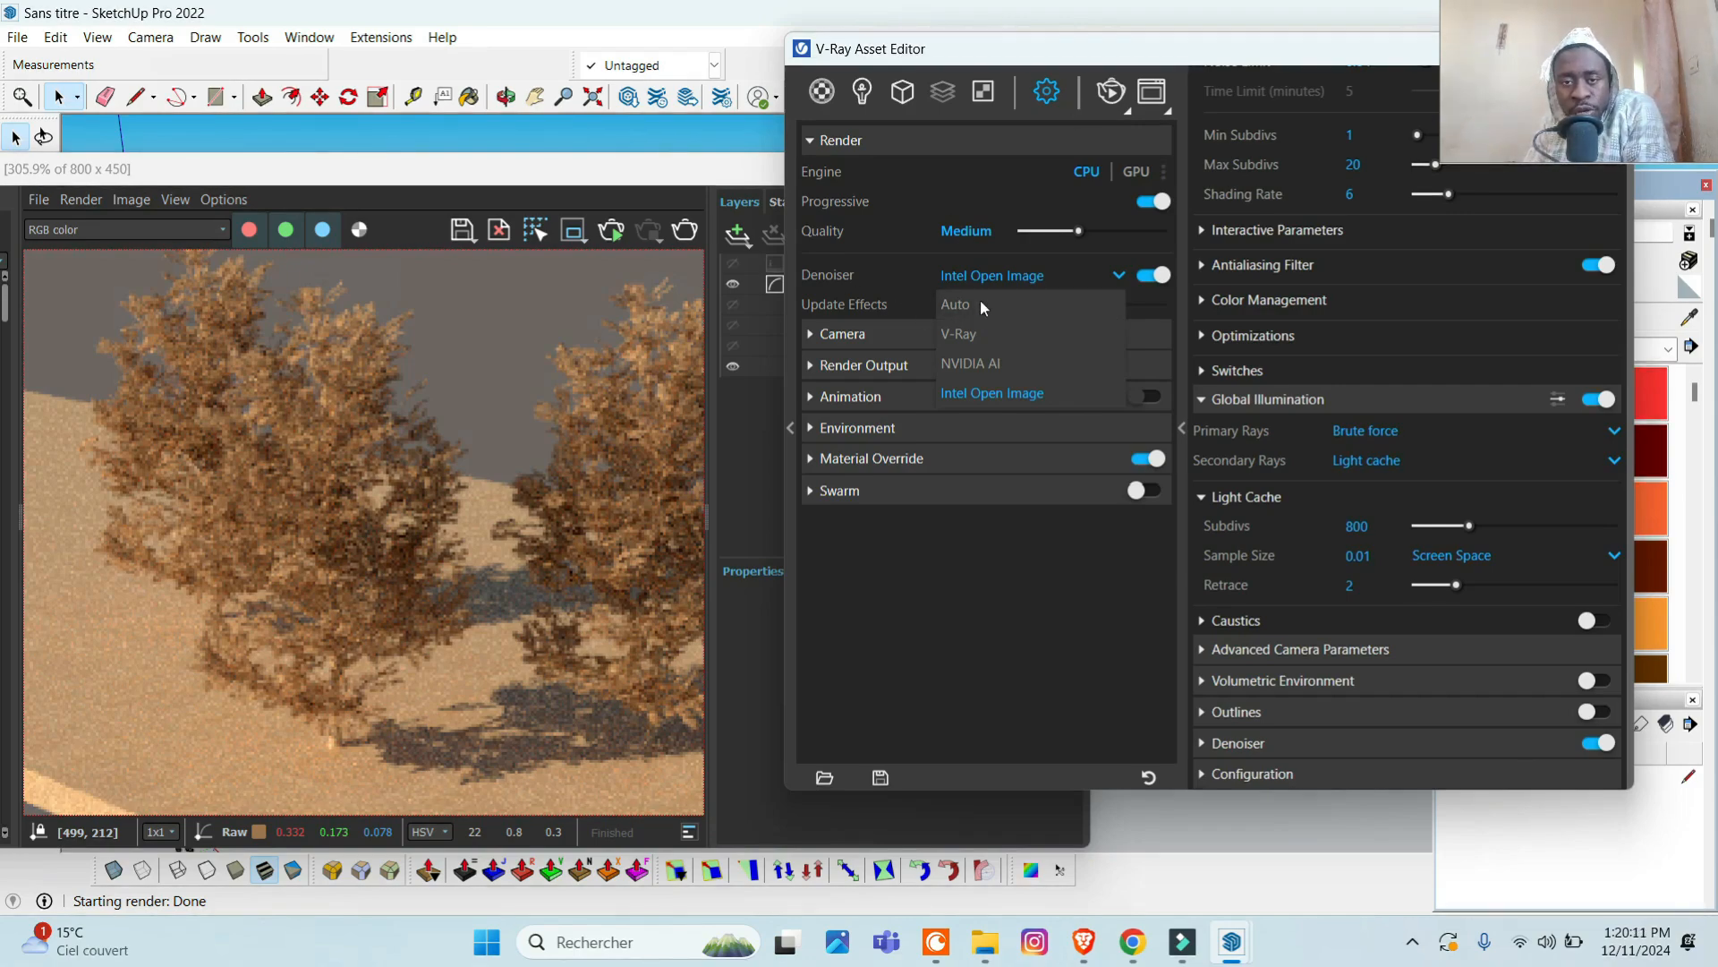
# - Collapse the Render and Global Illumination settings, and minimize the Asset Editor and the frame buffer to reveal the model
pyautogui.moveTo(1087, 59); pyautogui.dragTo(960, 50)
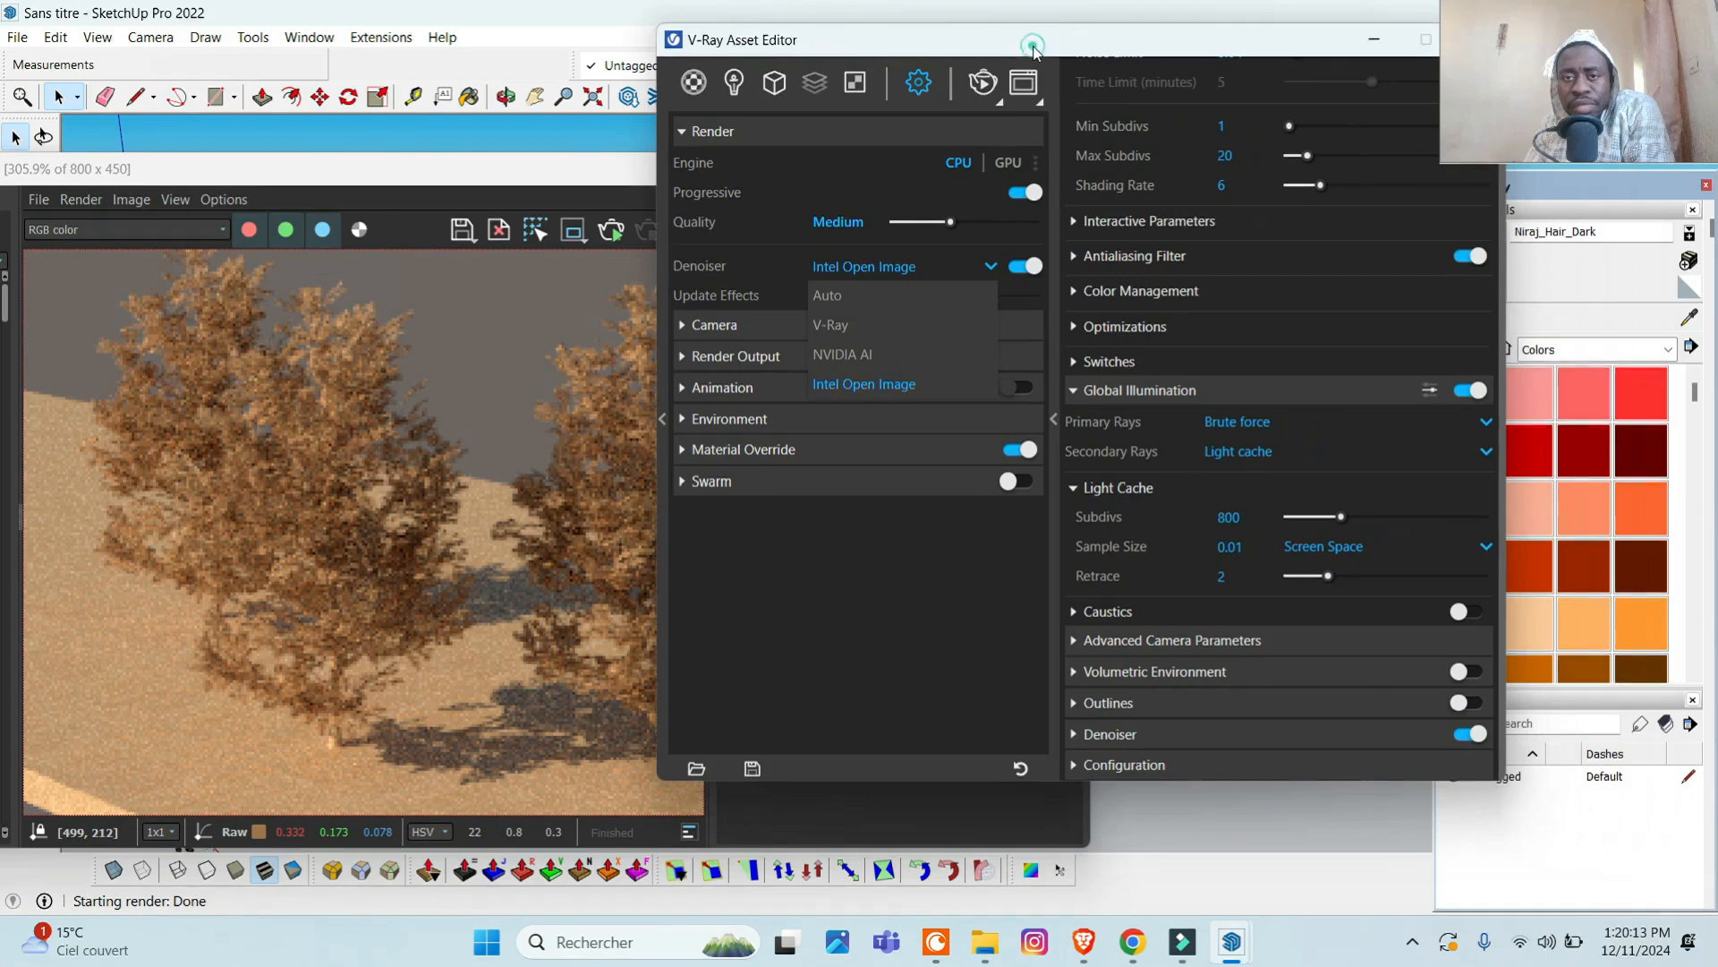
pyautogui.click(864, 136)
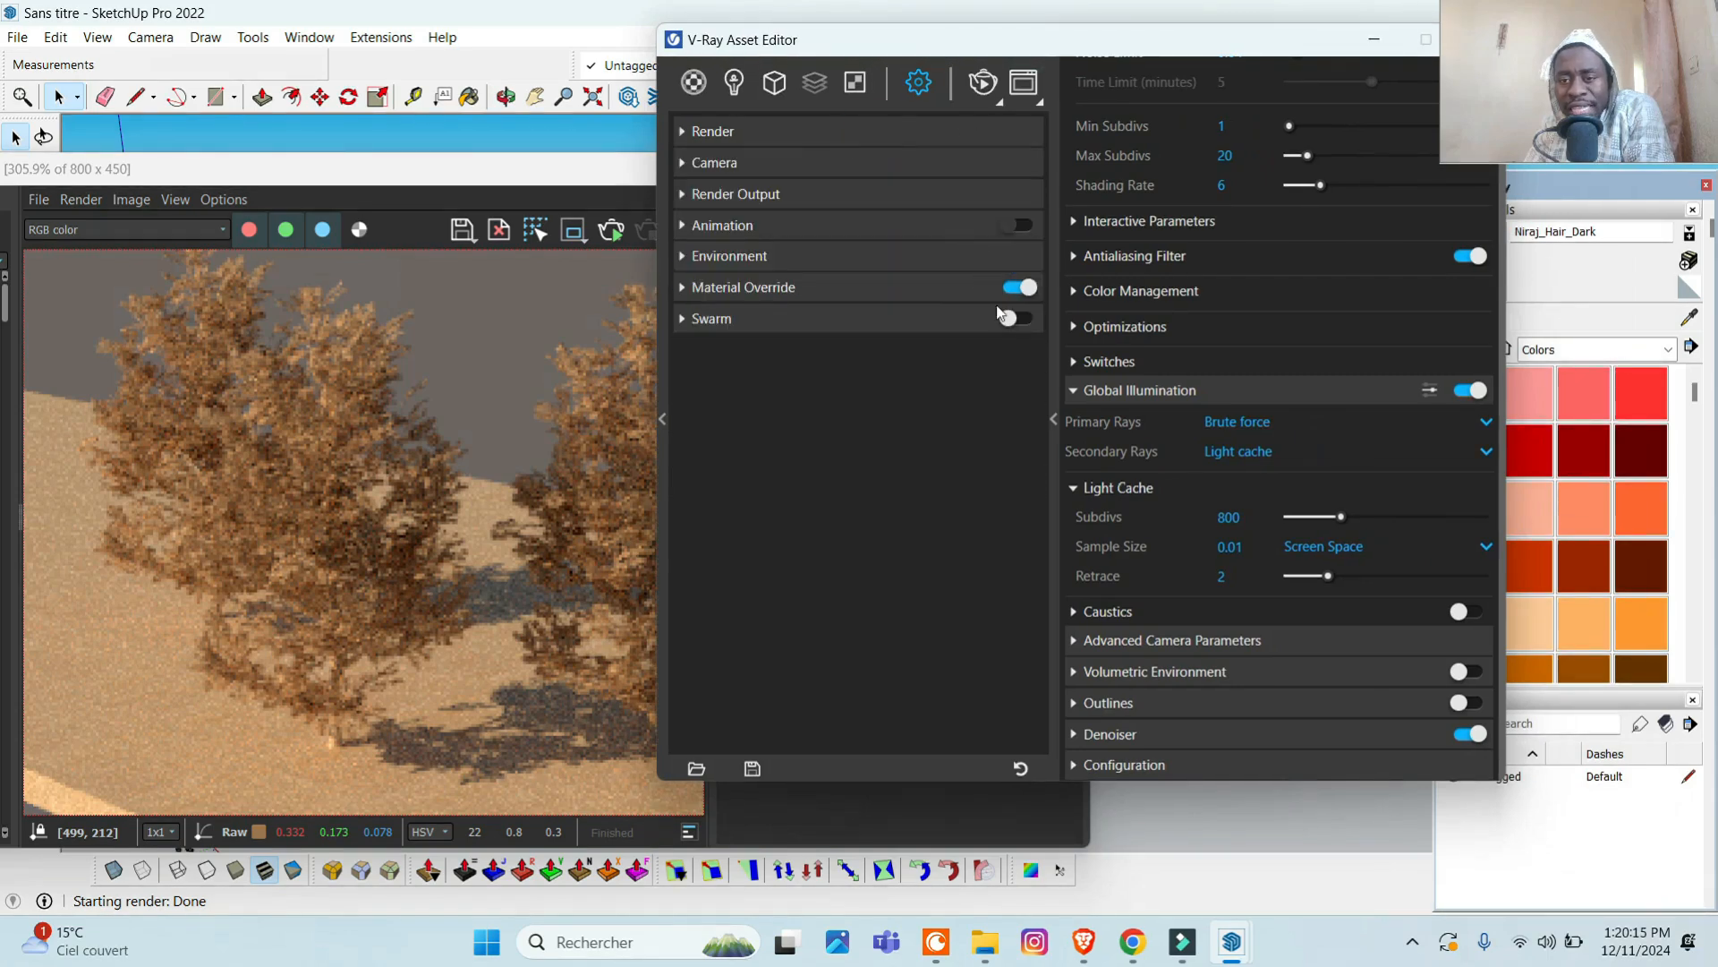
pyautogui.click(1081, 386)
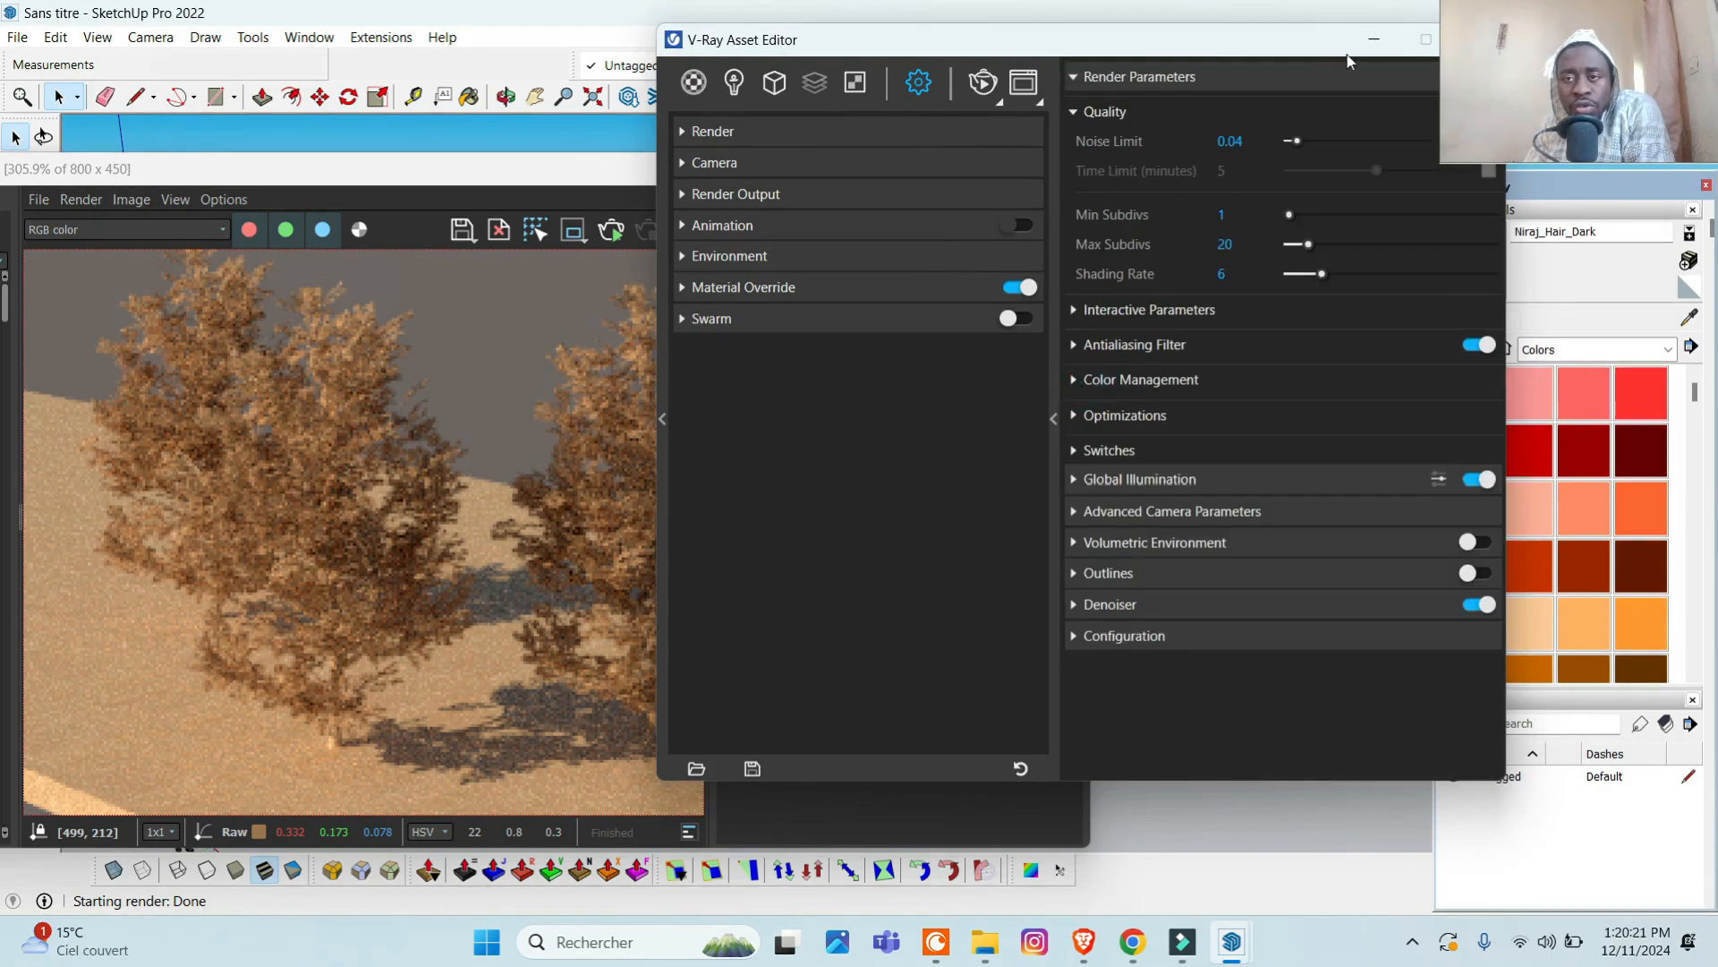
pyautogui.click(1374, 40)
pyautogui.click(1071, 168)
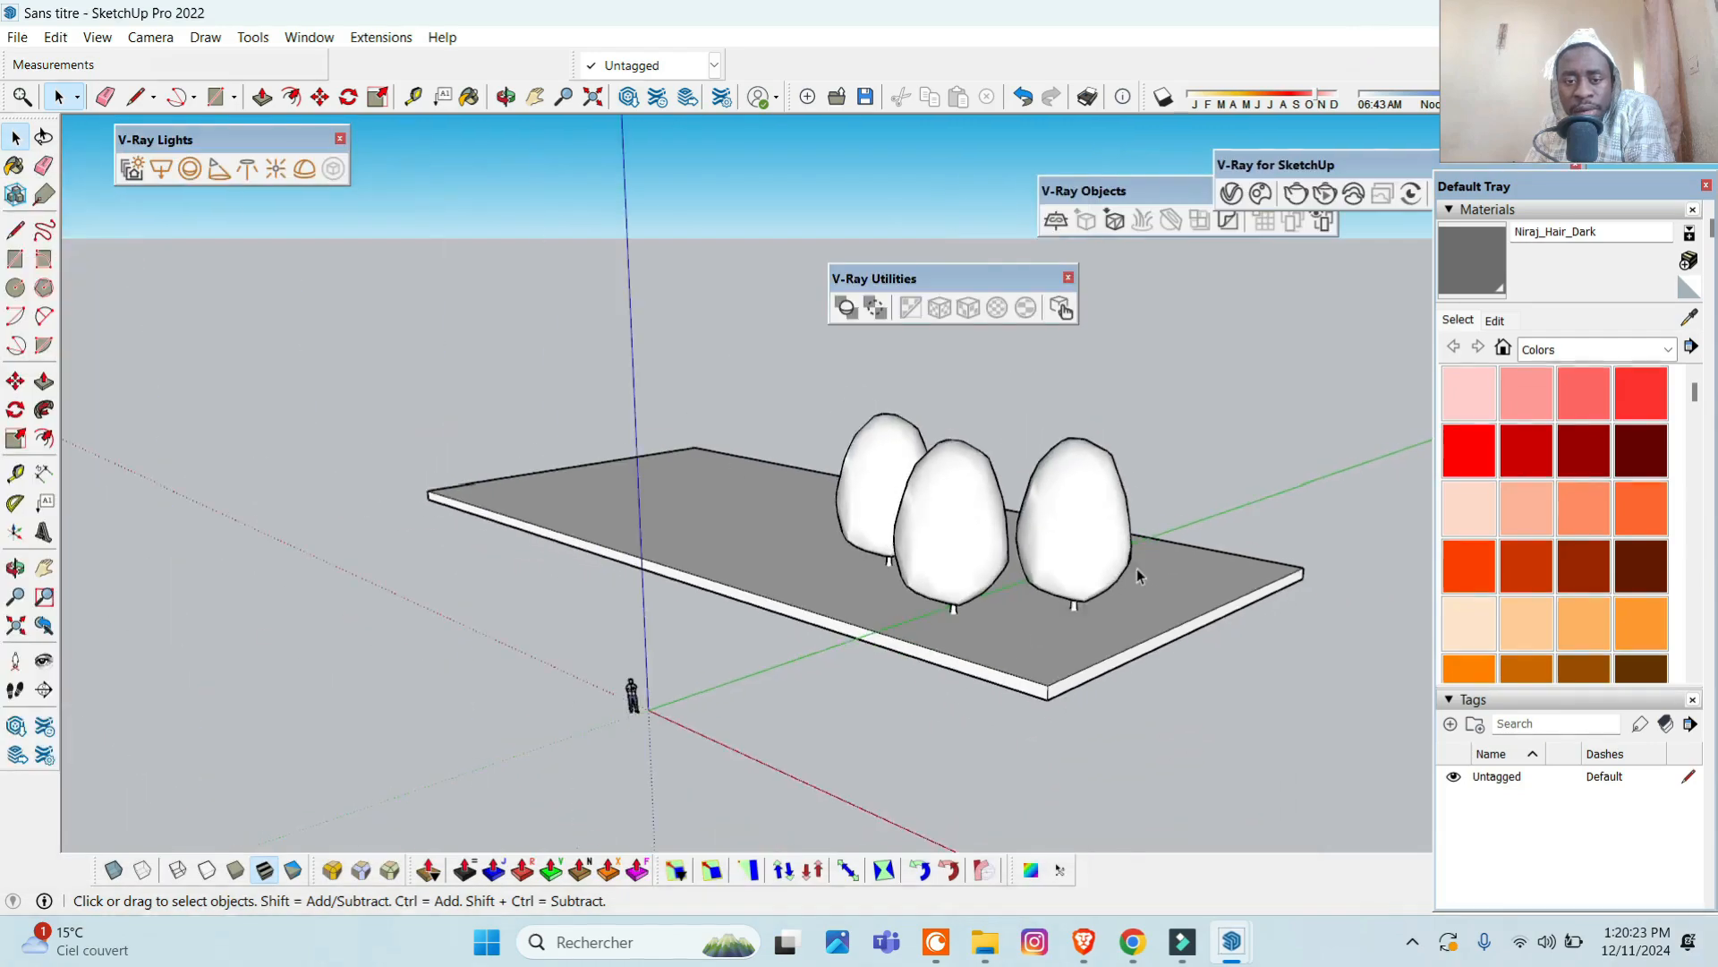
# - Select the whole ground slab and paint it with the dark grey Niraj_Hair_Dark material
pyautogui.scroll(5, 976, 592)
pyautogui.click(997, 598)
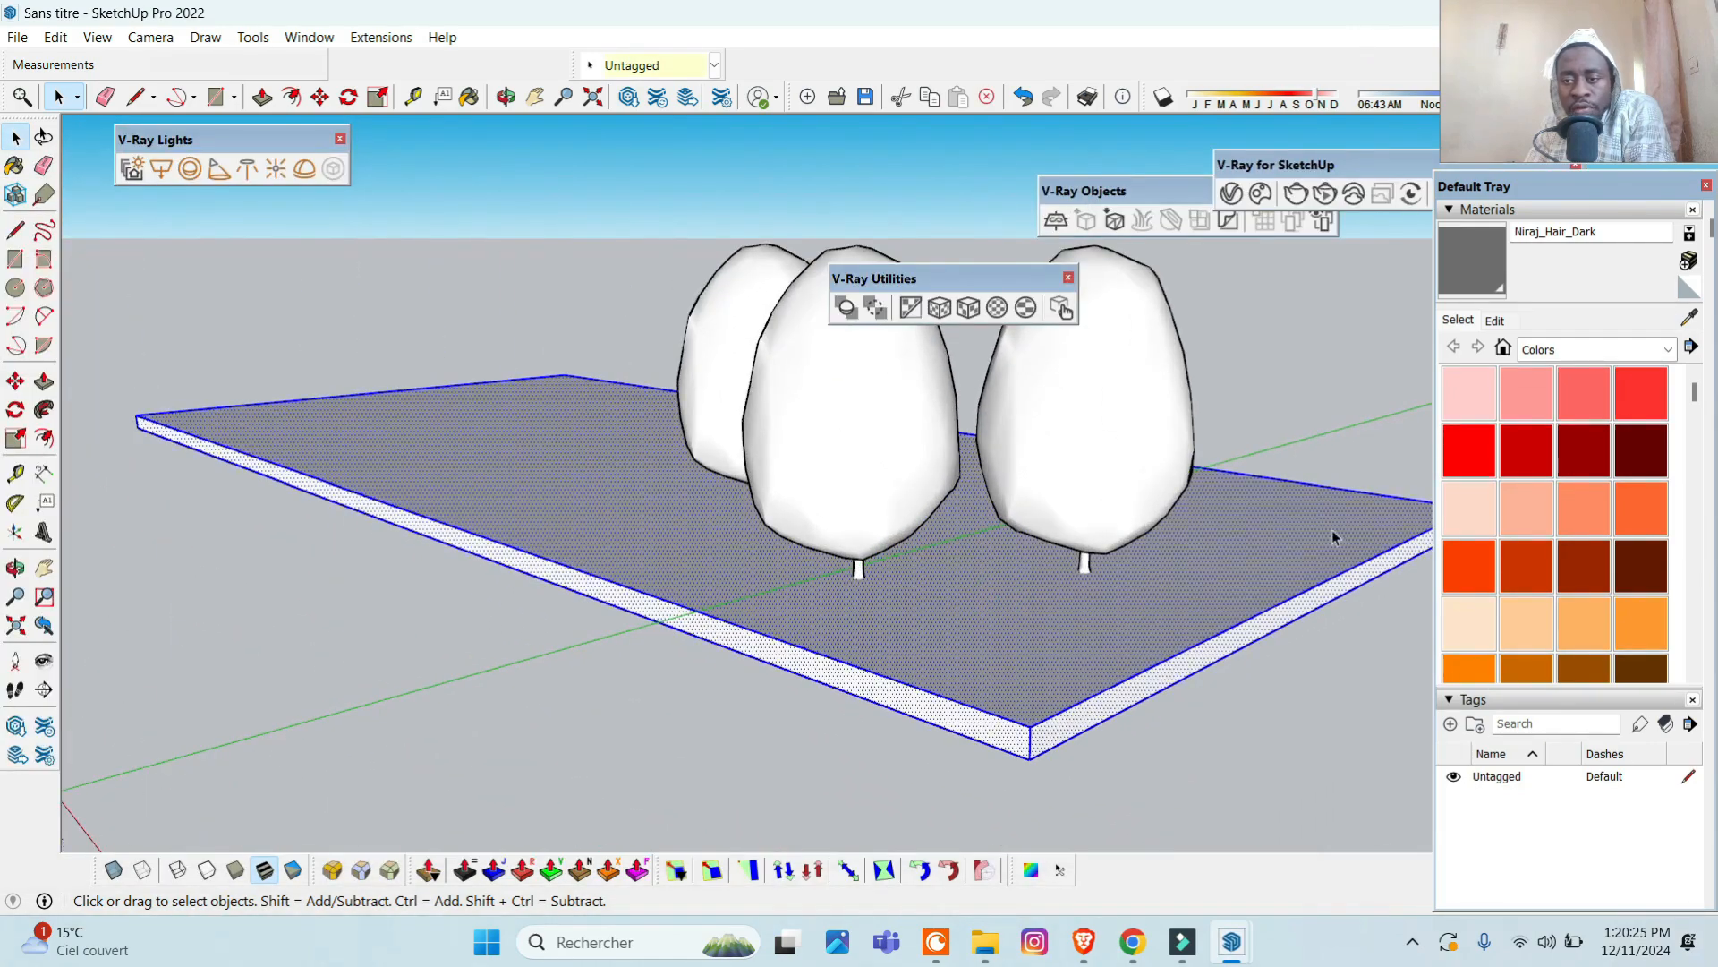
pyautogui.click(1470, 257)
pyautogui.click(1195, 568)
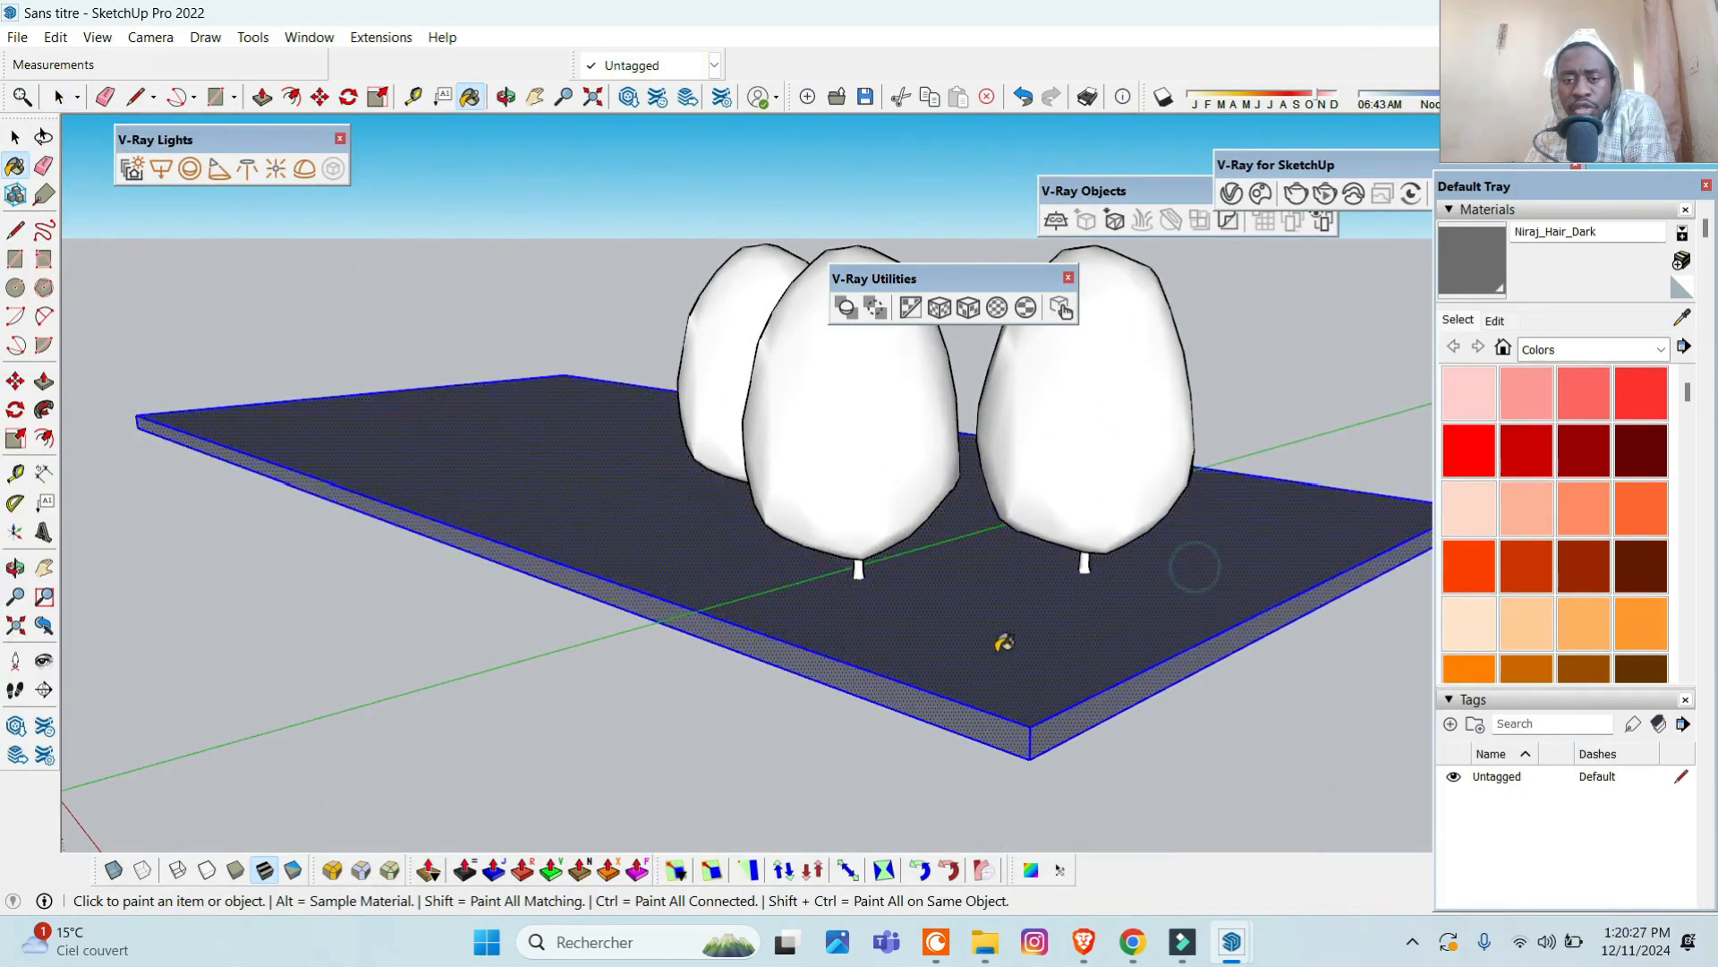
# - Group the selected ground slab into a single object
pyautogui.scroll(2, 1005, 642)
pyautogui.scroll(-4, 986, 779)
pyautogui.click(34, 136)
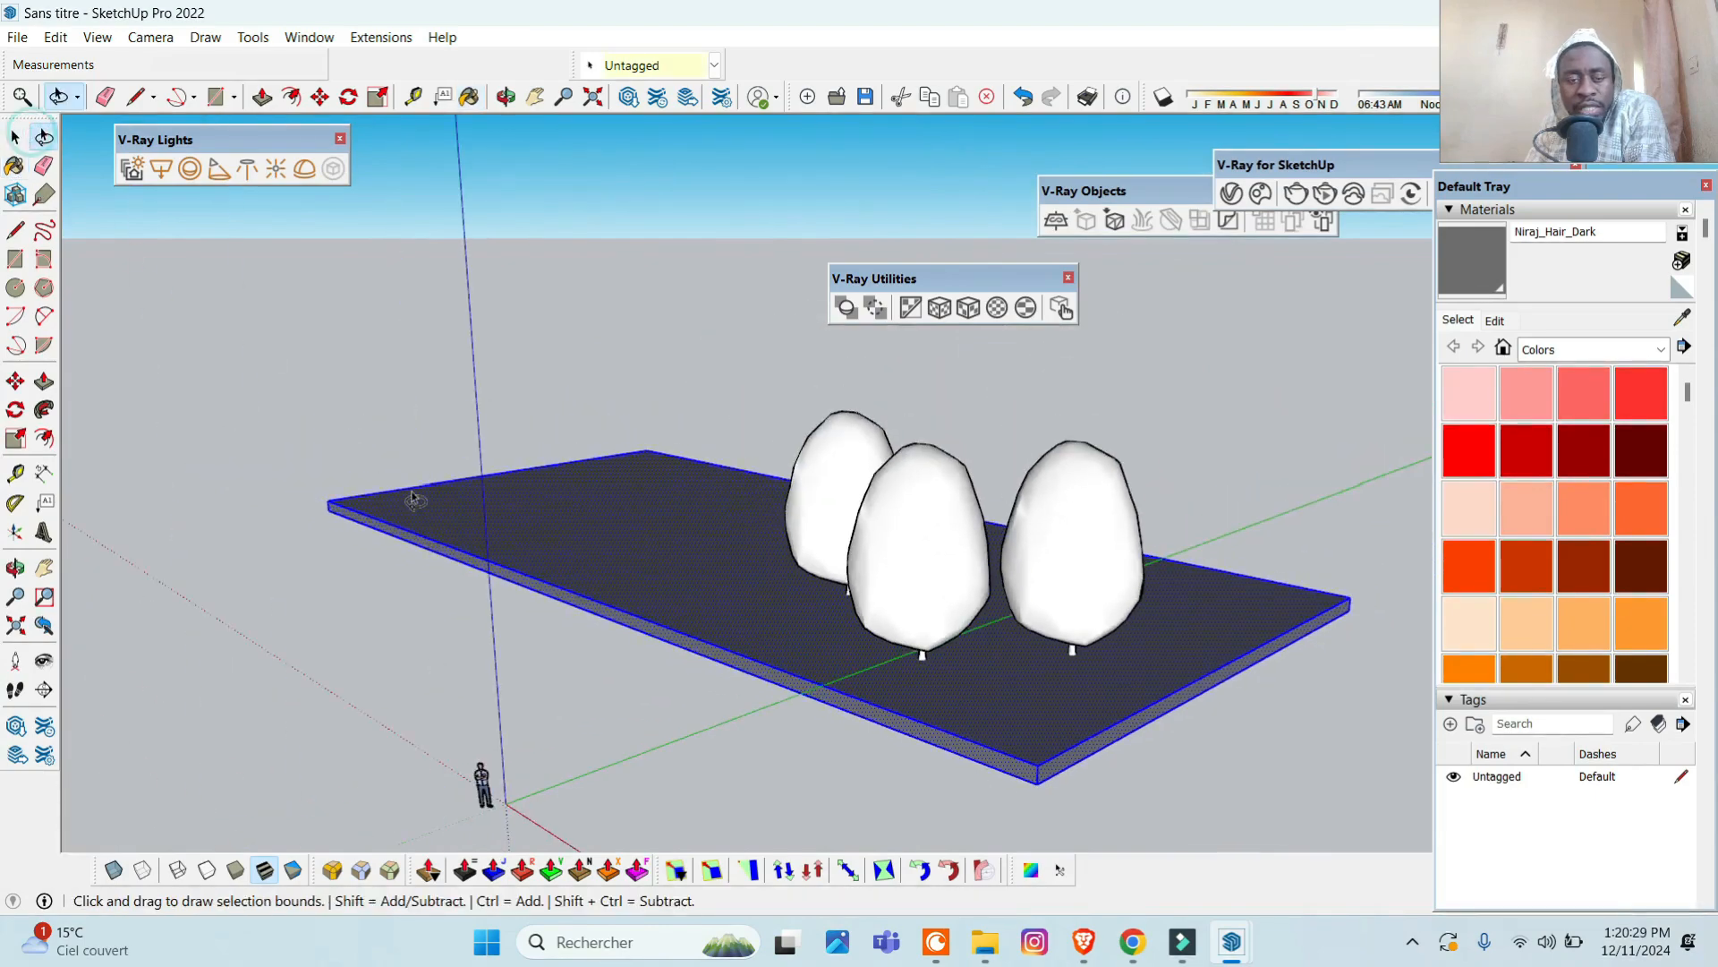
pyautogui.scroll(3, 420, 501)
pyautogui.press('space')
pyautogui.click(662, 570)
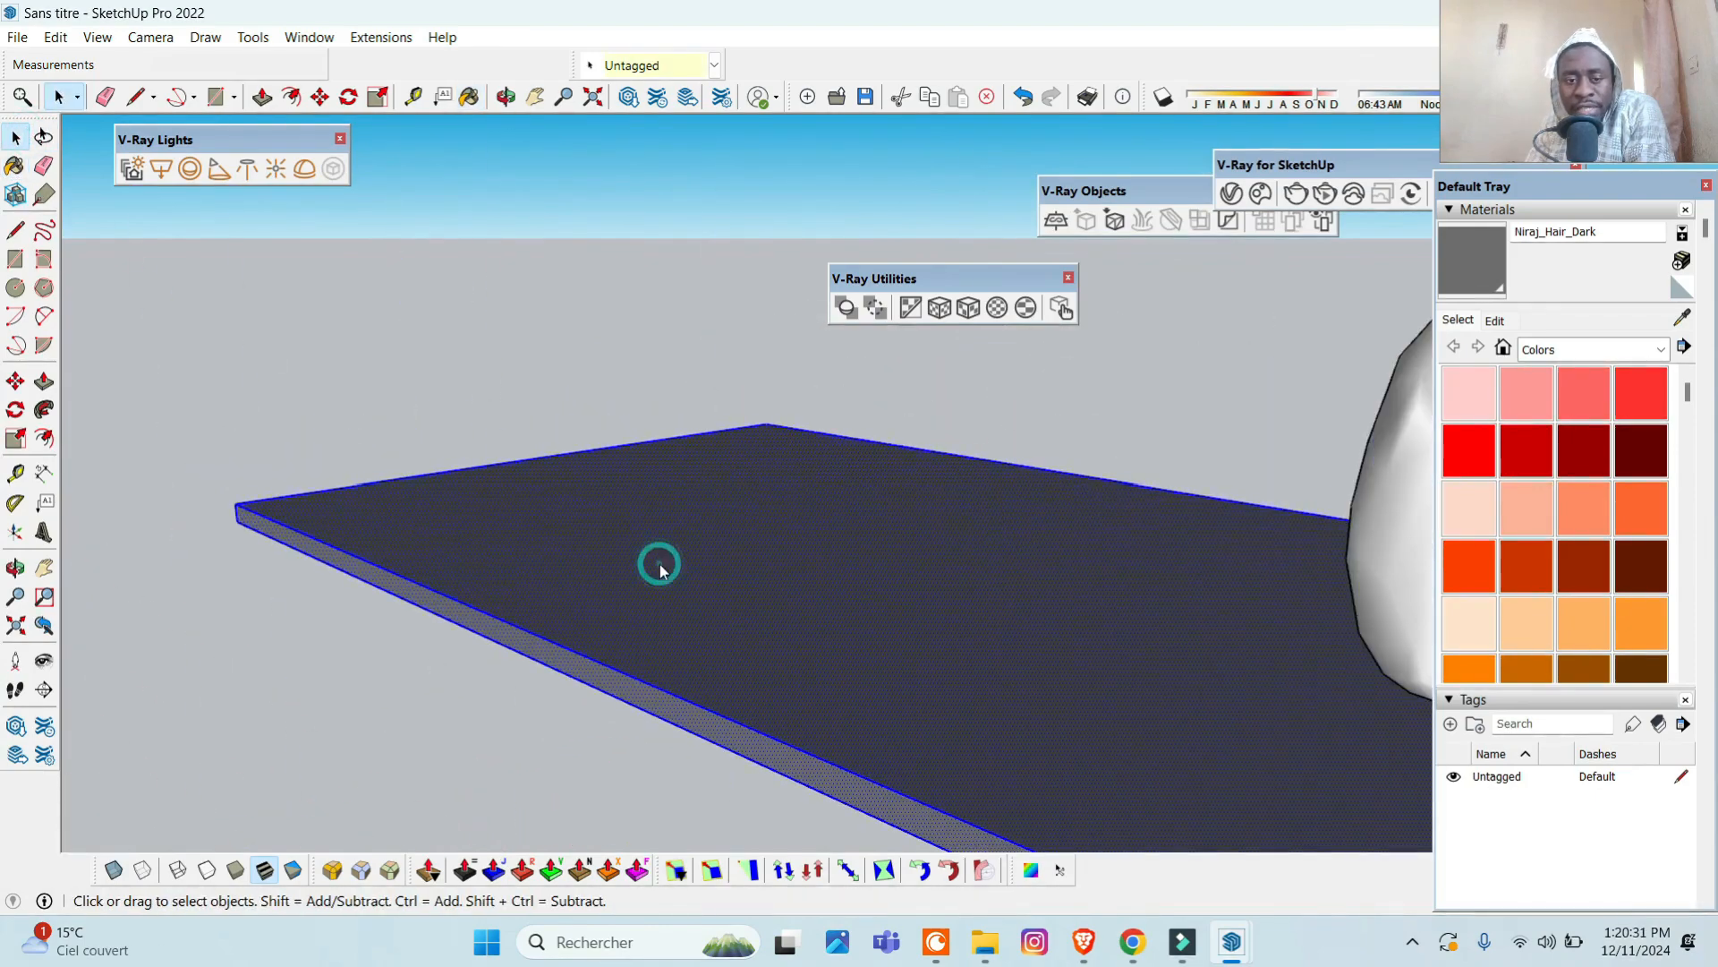
pyautogui.rightClick(659, 570)
pyautogui.click(761, 195)
pyautogui.scroll(-2, 663, 528)
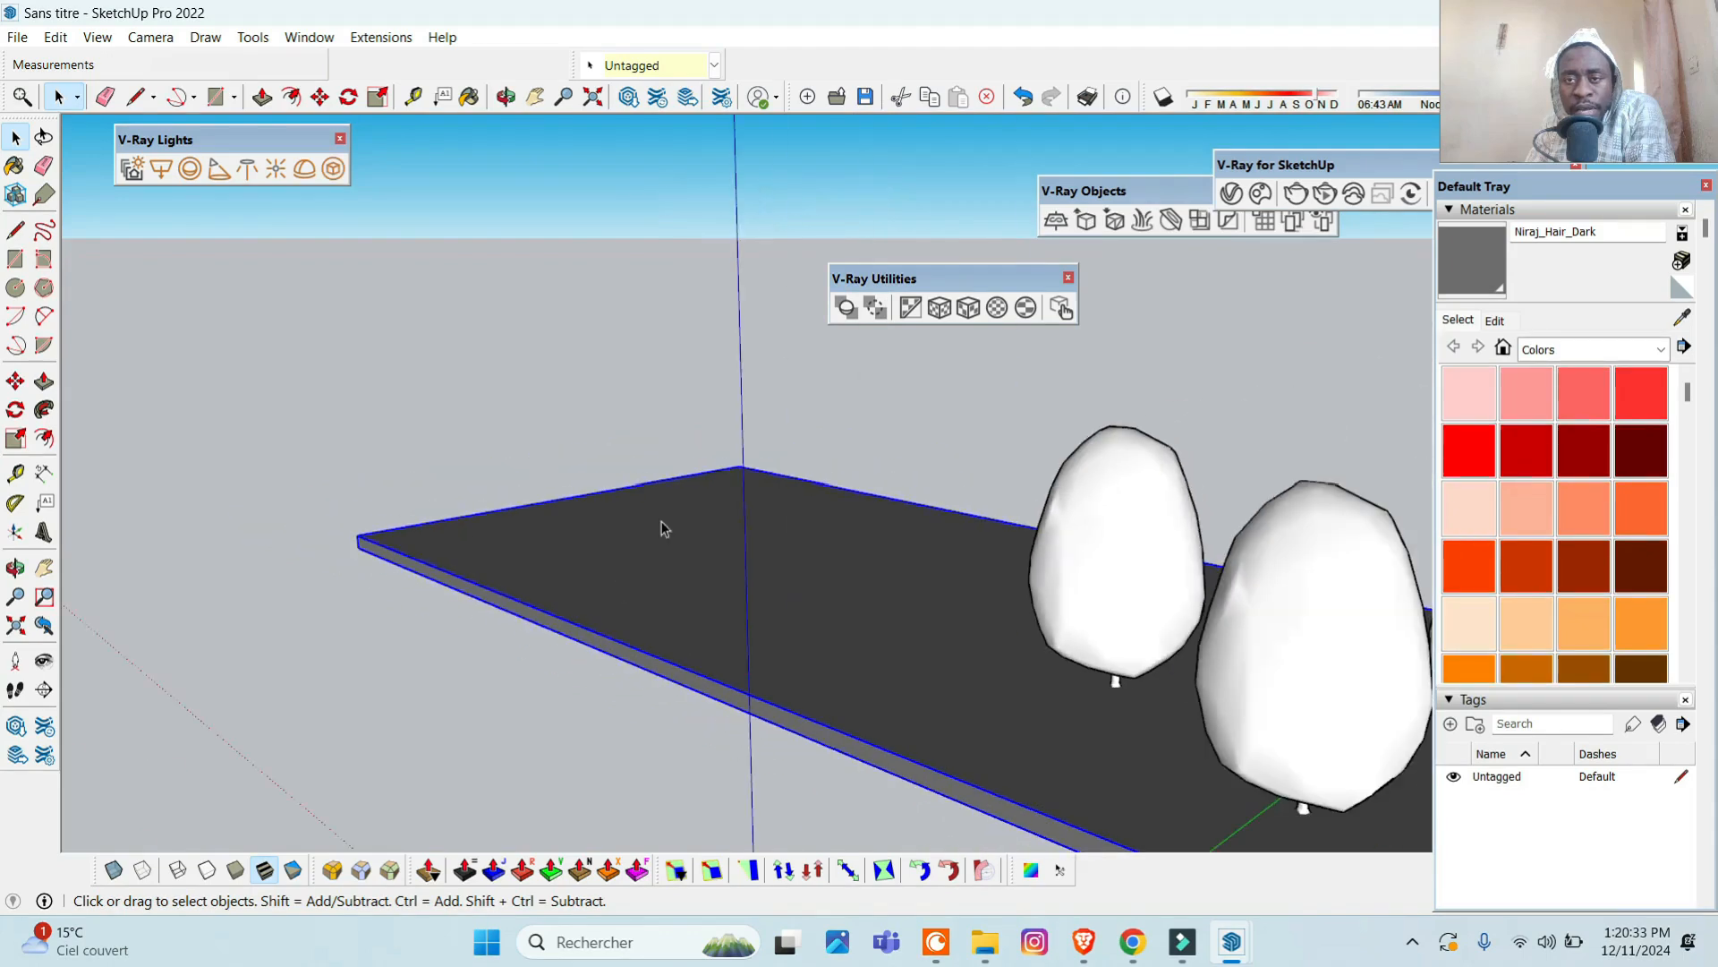
# - Move the V-Ray Objects tools clear of the other toolbars and add a V-Ray Scatter to the slab group
pyautogui.moveTo(1168, 184); pyautogui.dragTo(881, 143)
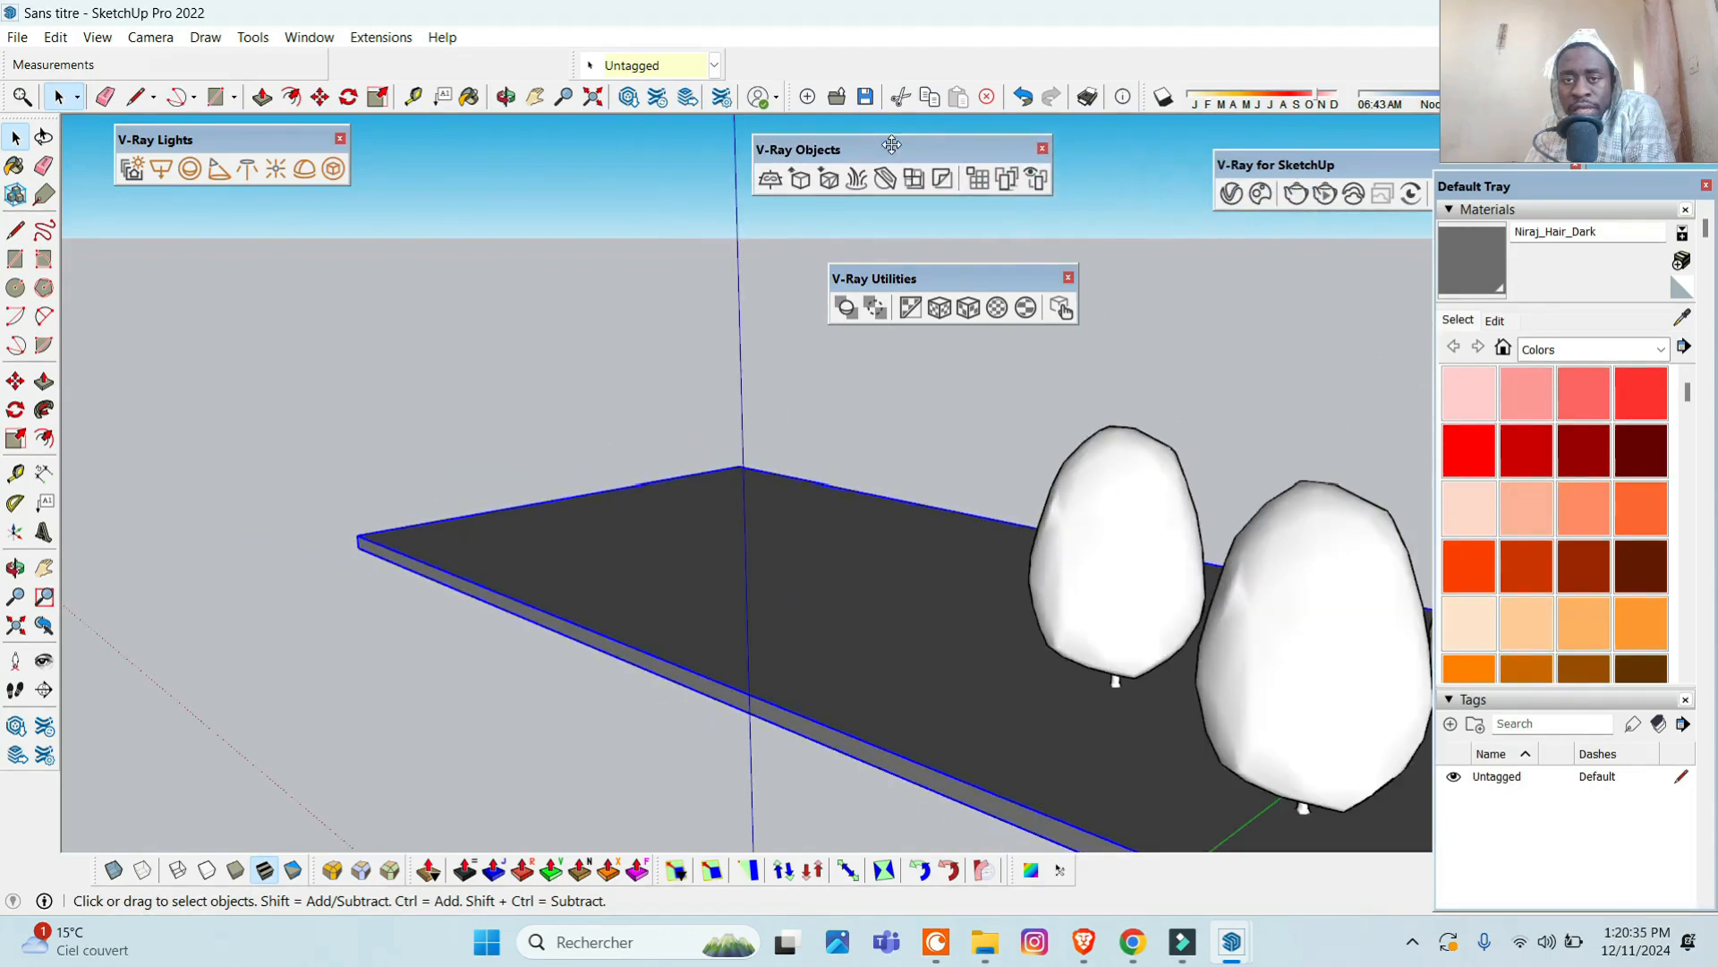
pyautogui.click(1008, 182)
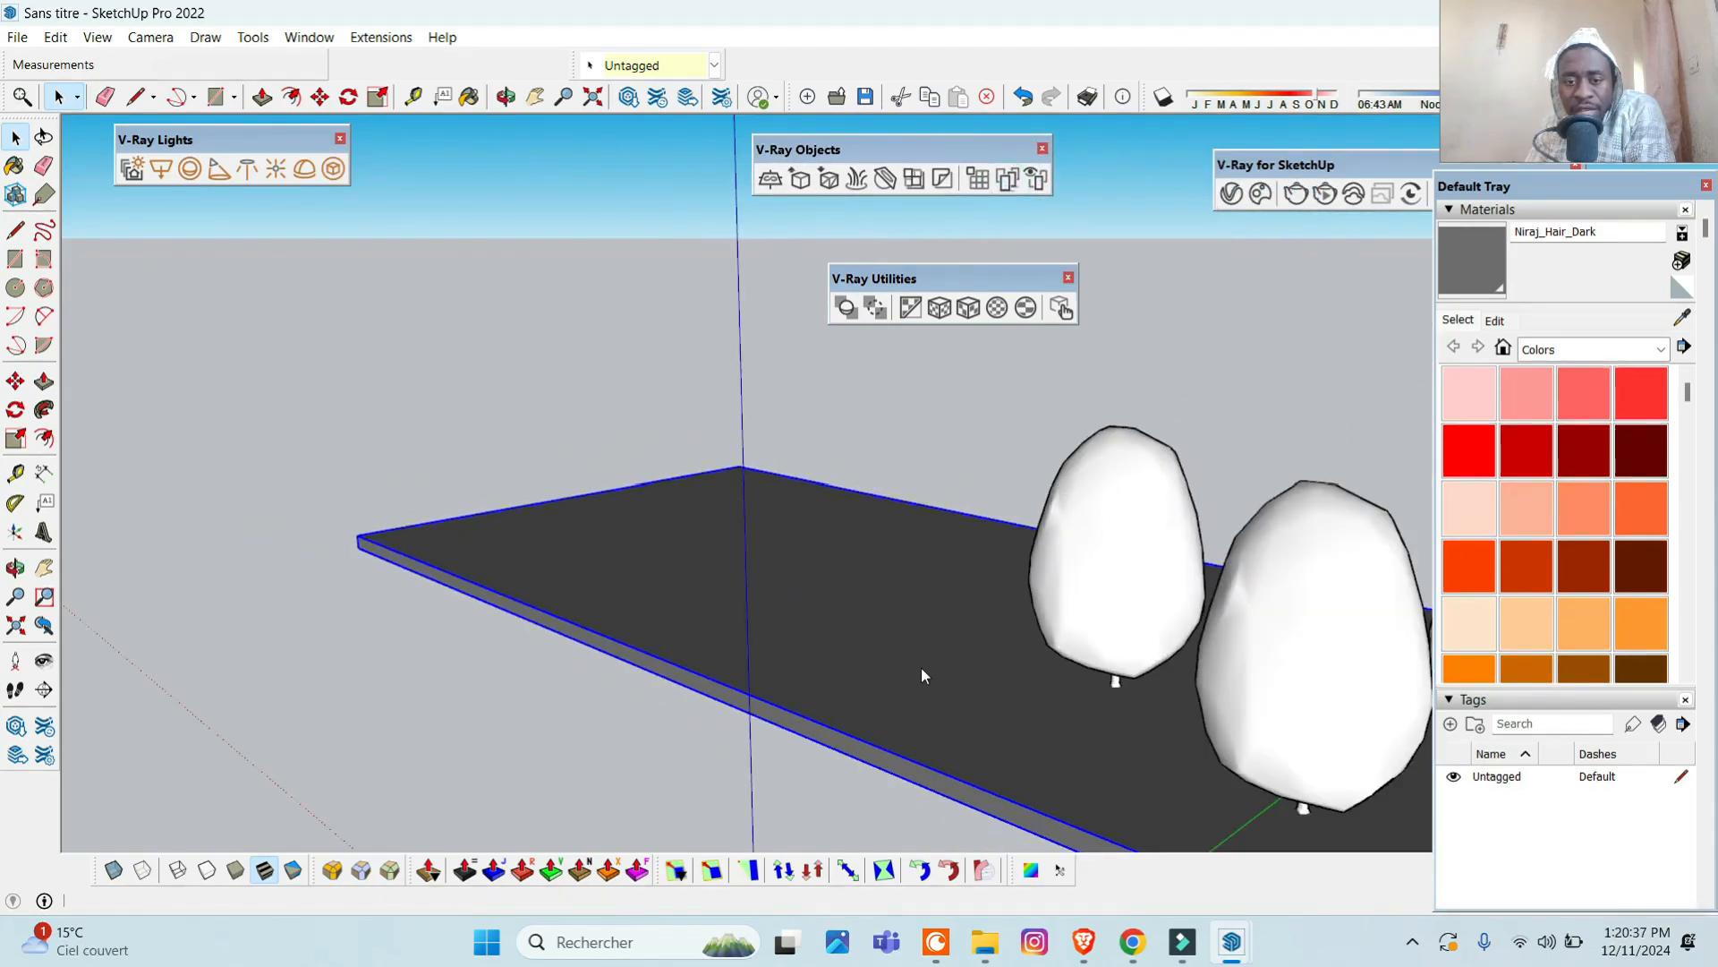
pyautogui.scroll(3, 925, 670)
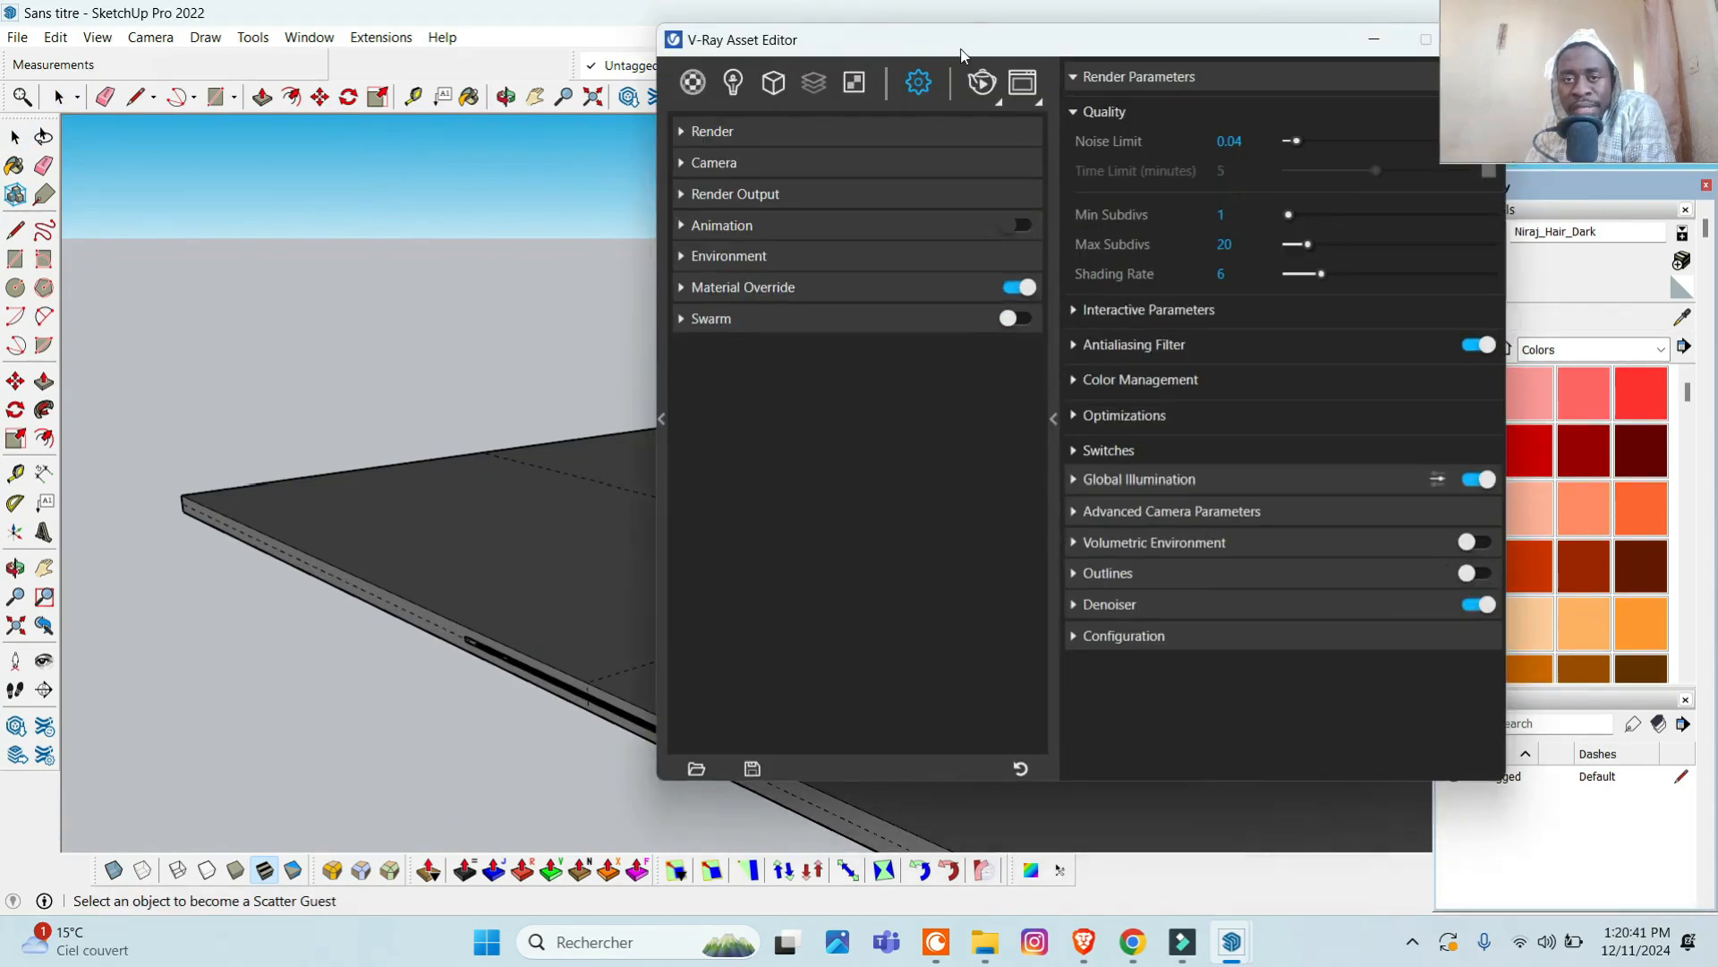
# - Open the Scatter asset in the Geometries list and examine its instance count, slope limitation, transforms and area modifier parameters
pyautogui.moveTo(962, 56); pyautogui.dragTo(781, 53)
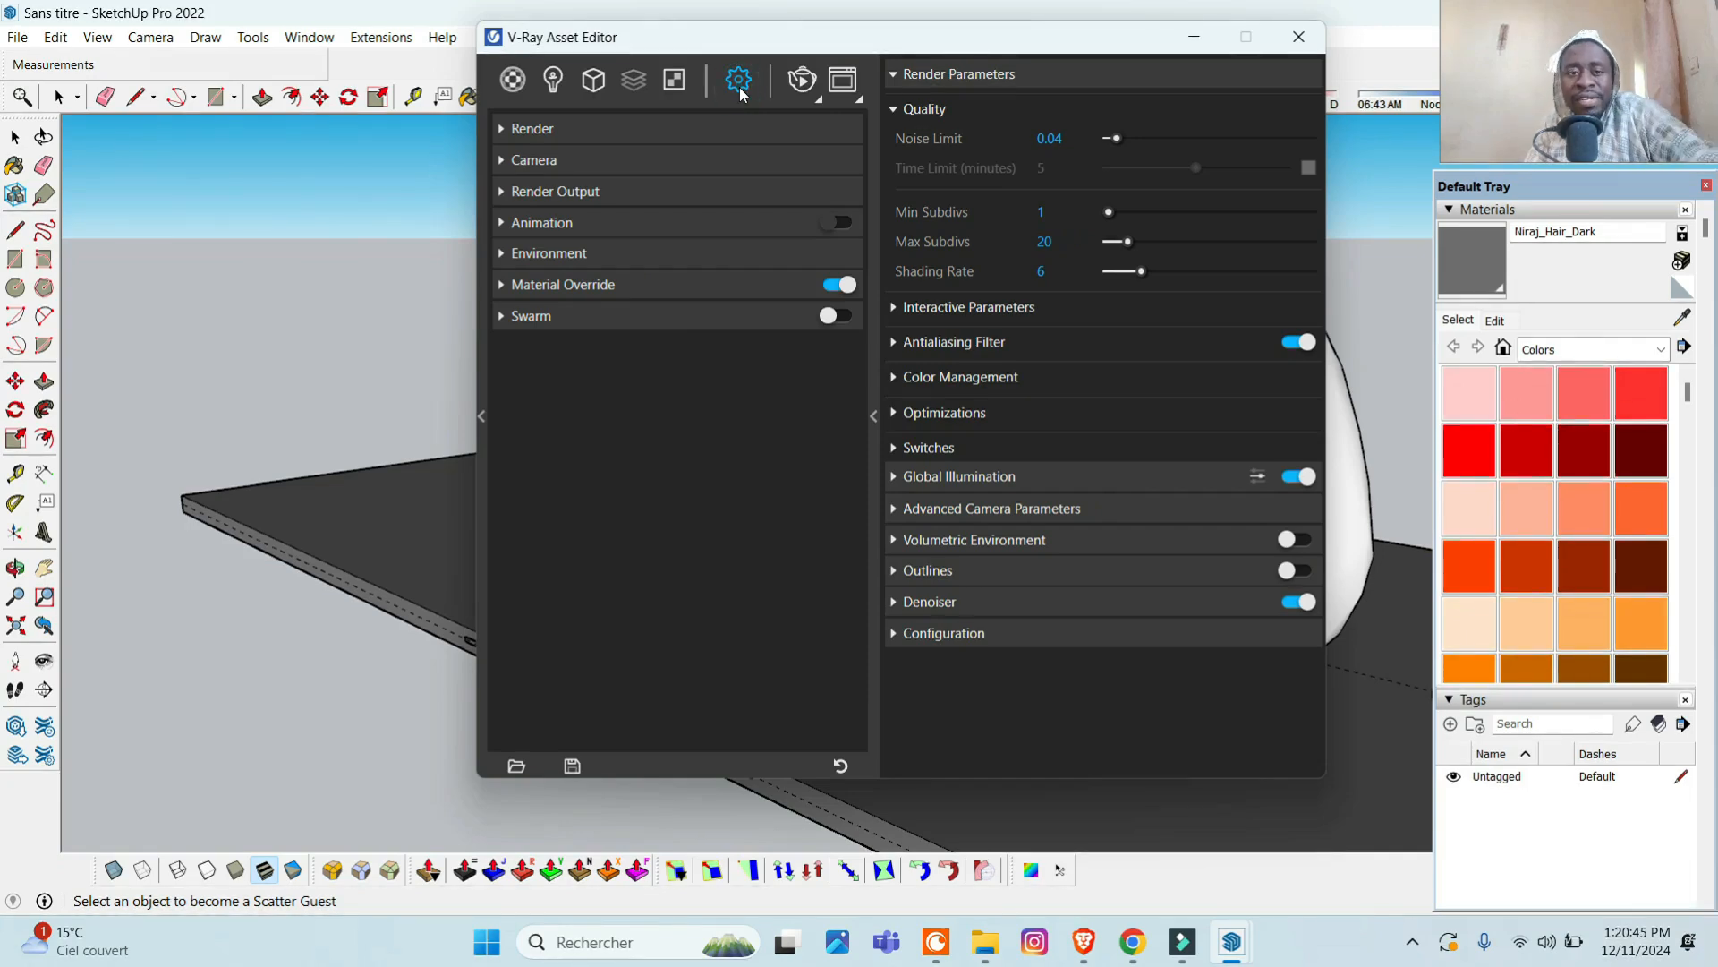
pyautogui.click(609, 82)
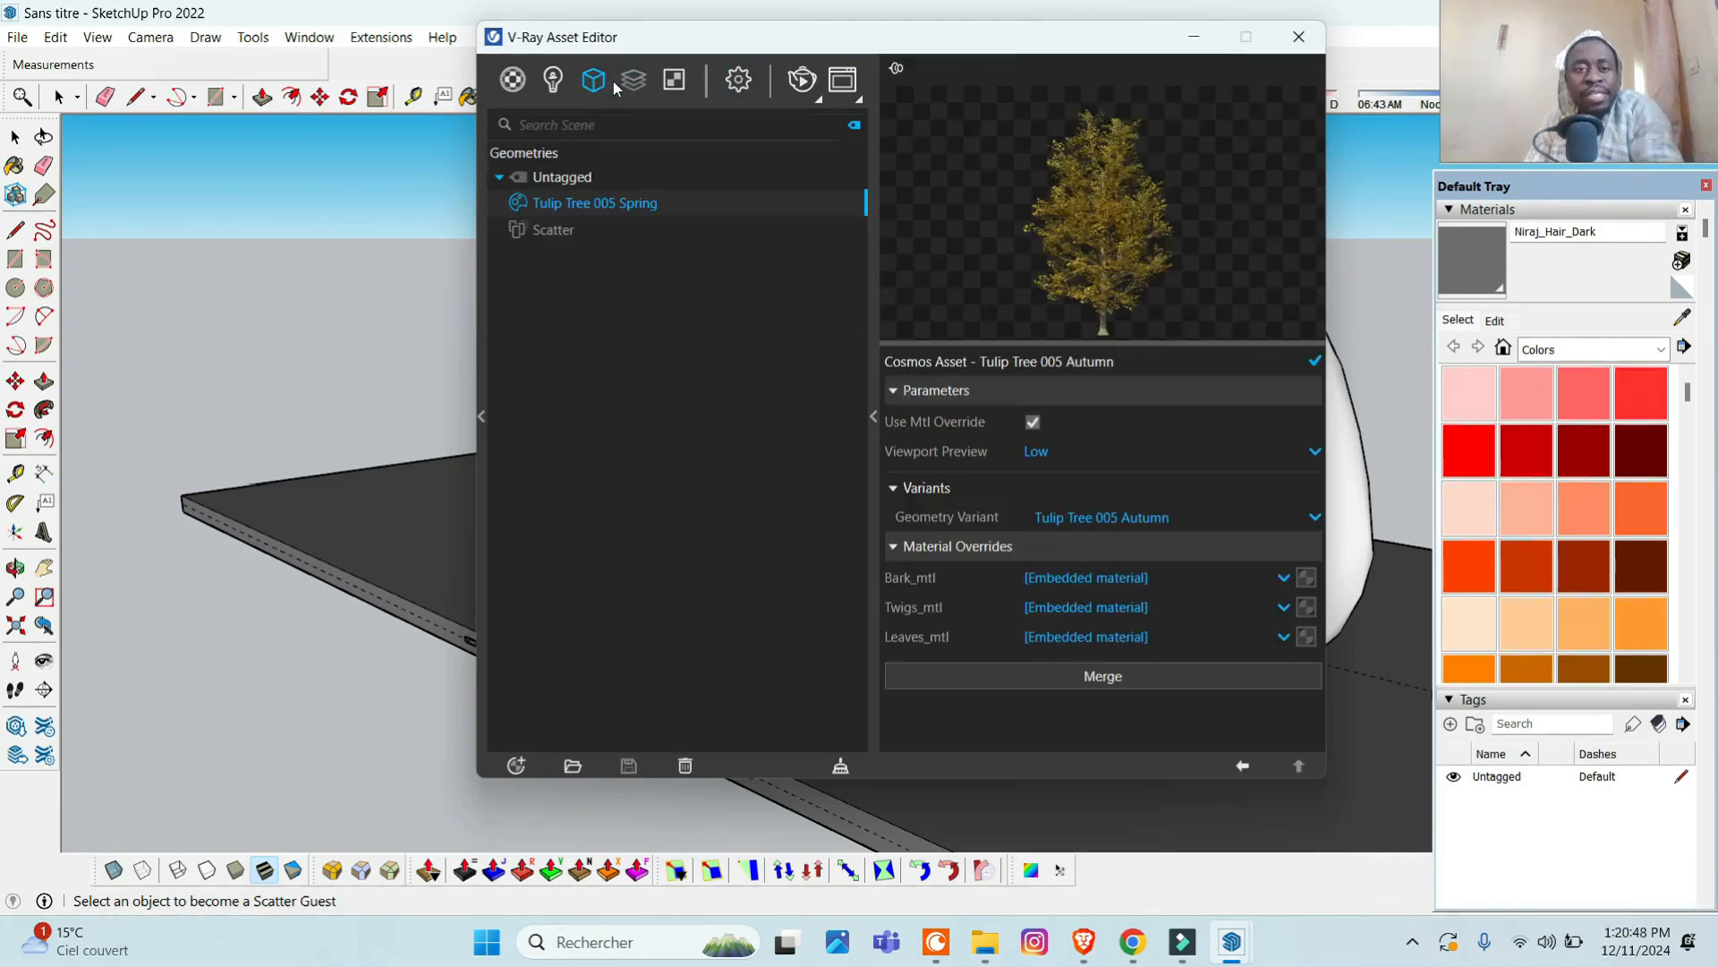
pyautogui.click(562, 232)
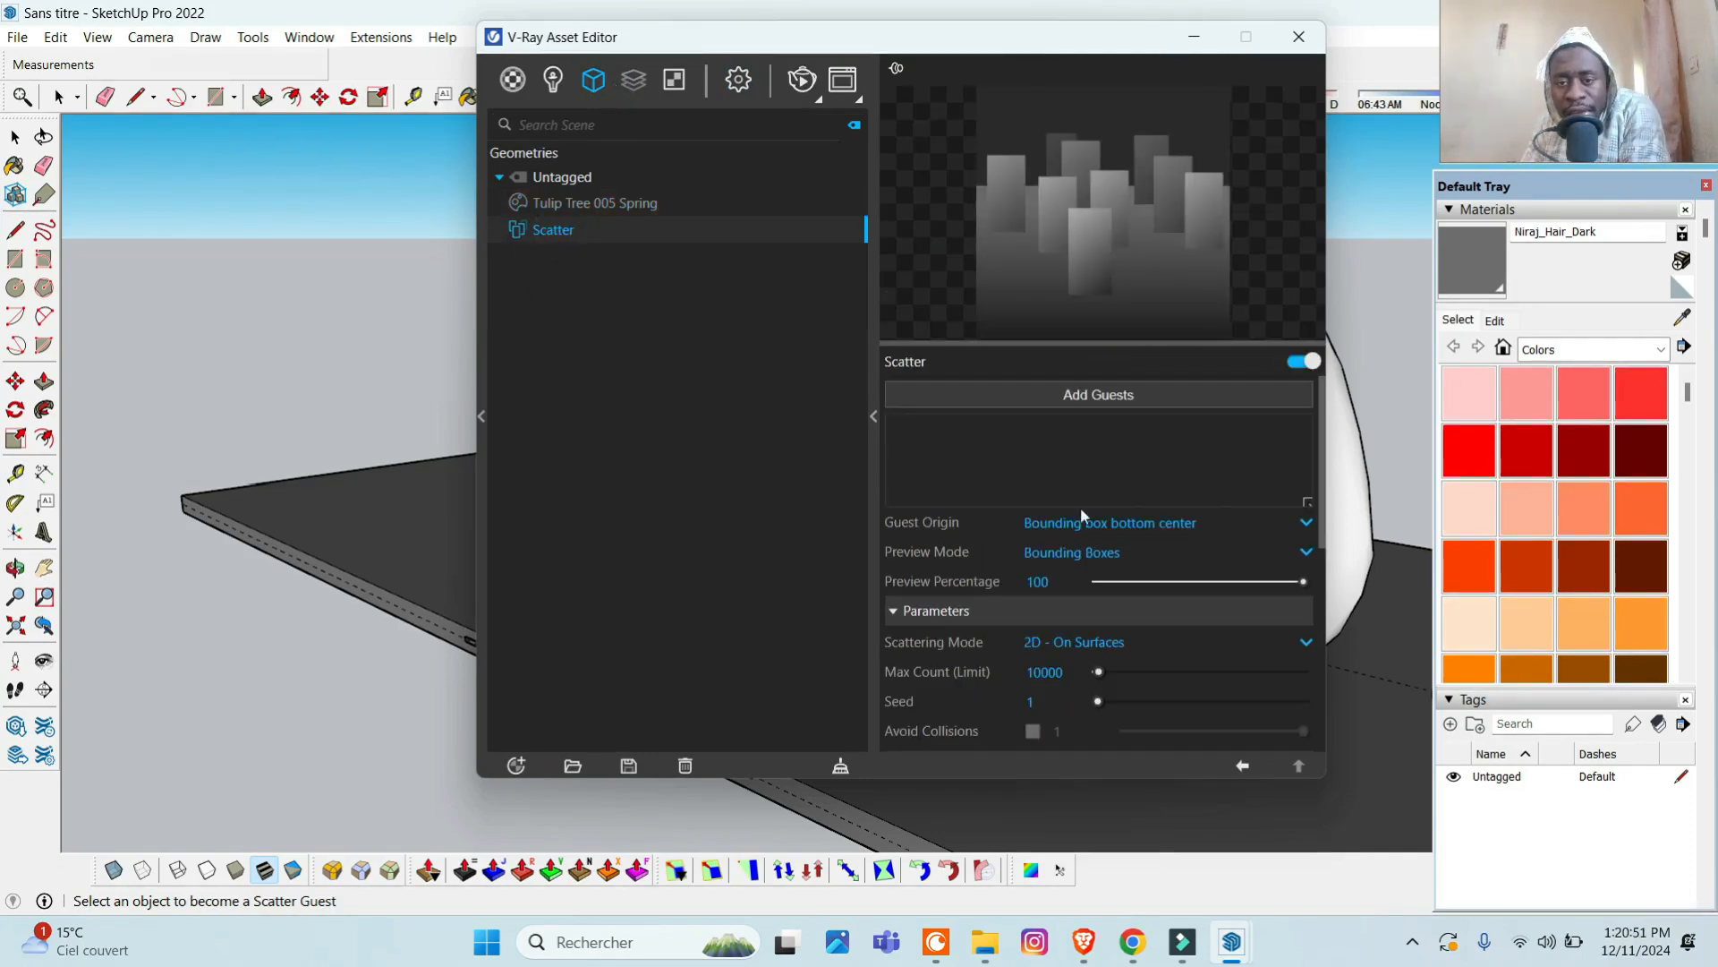
pyautogui.moveTo(1321, 504); pyautogui.dragTo(1350, 757)
pyautogui.click(927, 701)
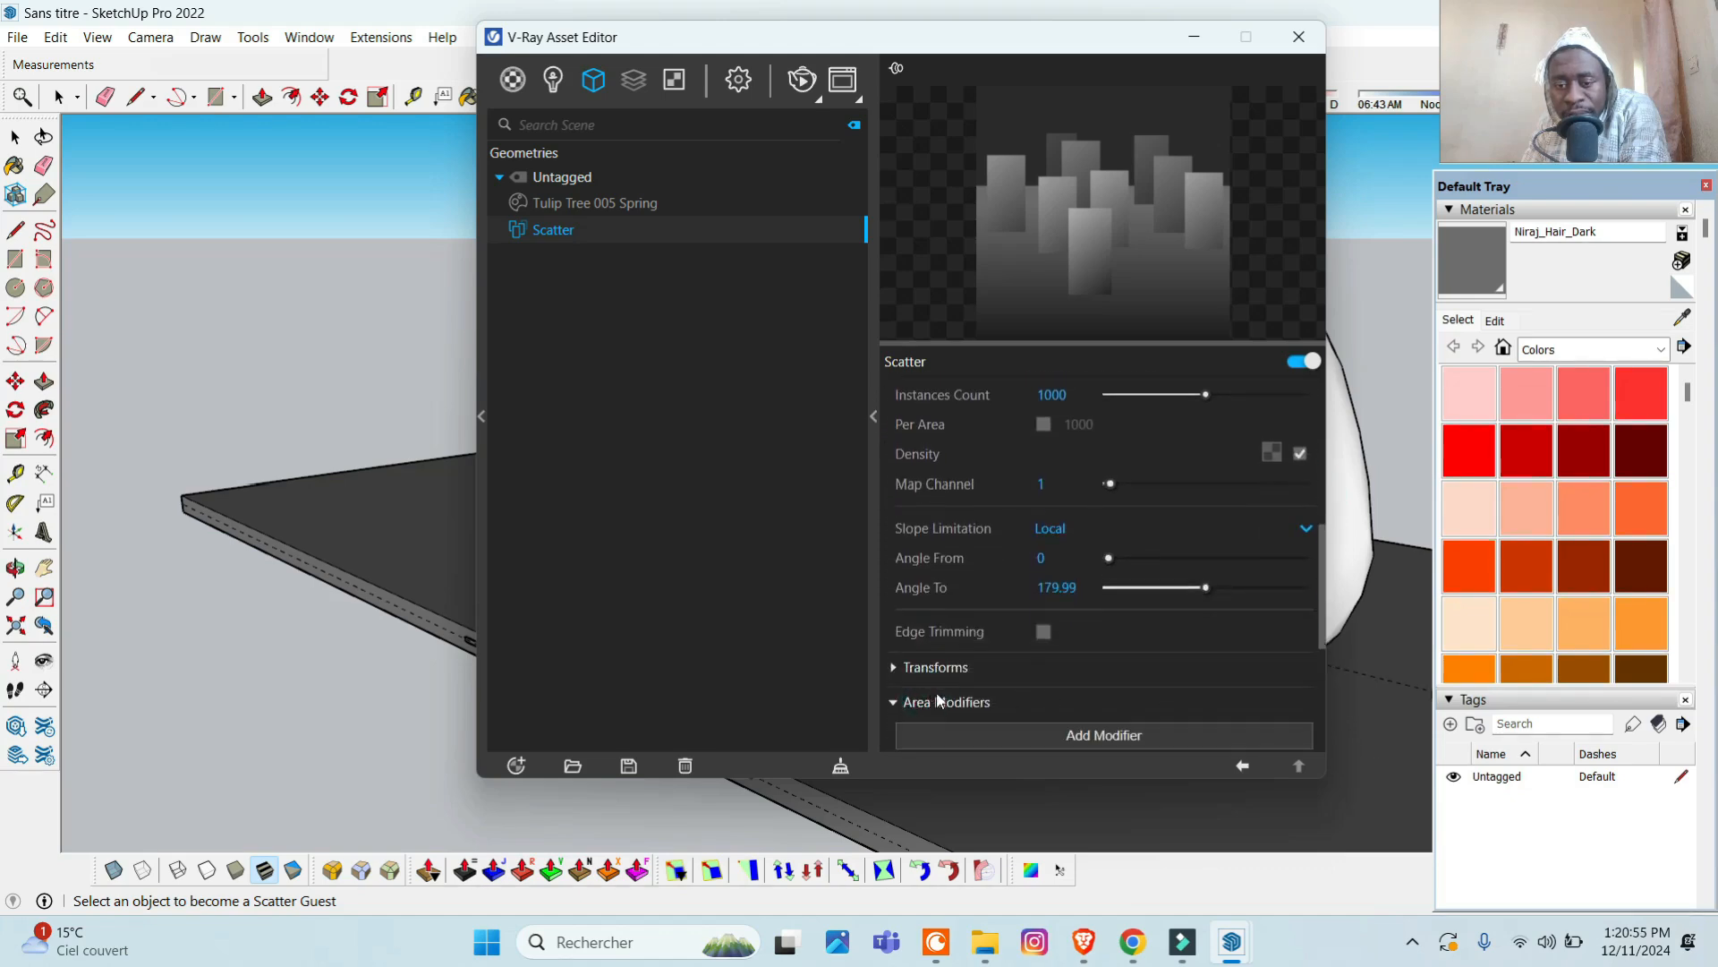
pyautogui.click(947, 670)
pyautogui.scroll(-12, 963, 654)
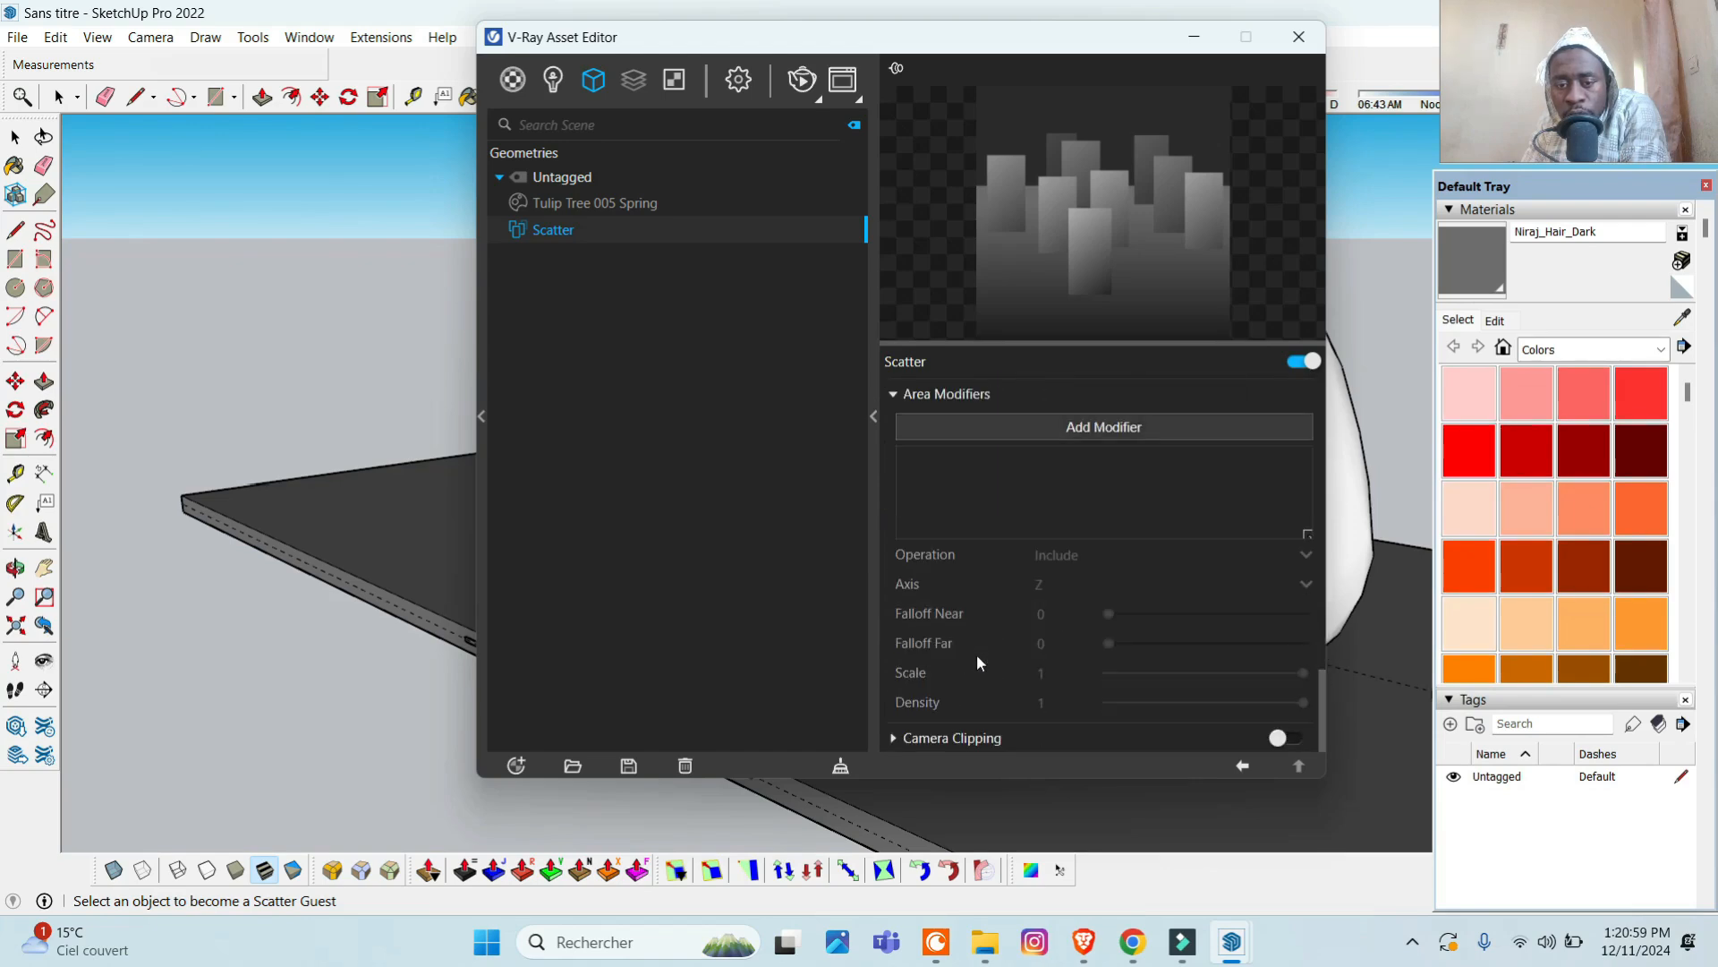
# - Enable Camera Clipping for the Scatter and minimize the Asset Editor
pyautogui.click(937, 738)
pyautogui.scroll(-2, 1072, 594)
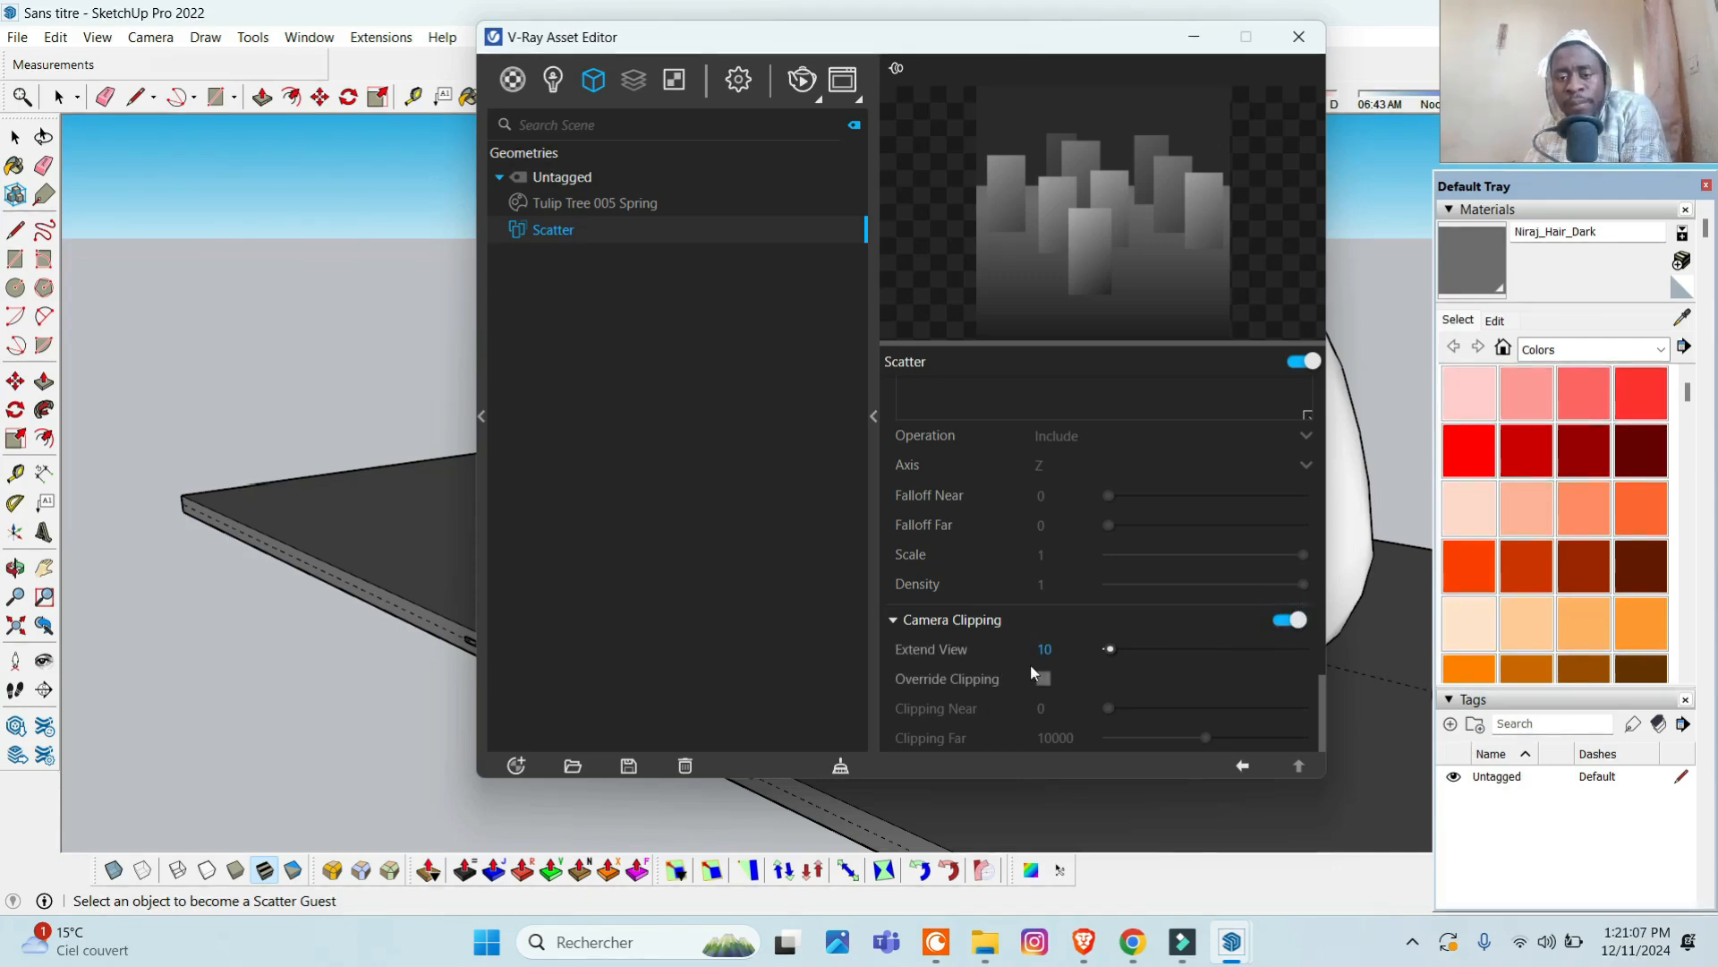
pyautogui.click(1194, 36)
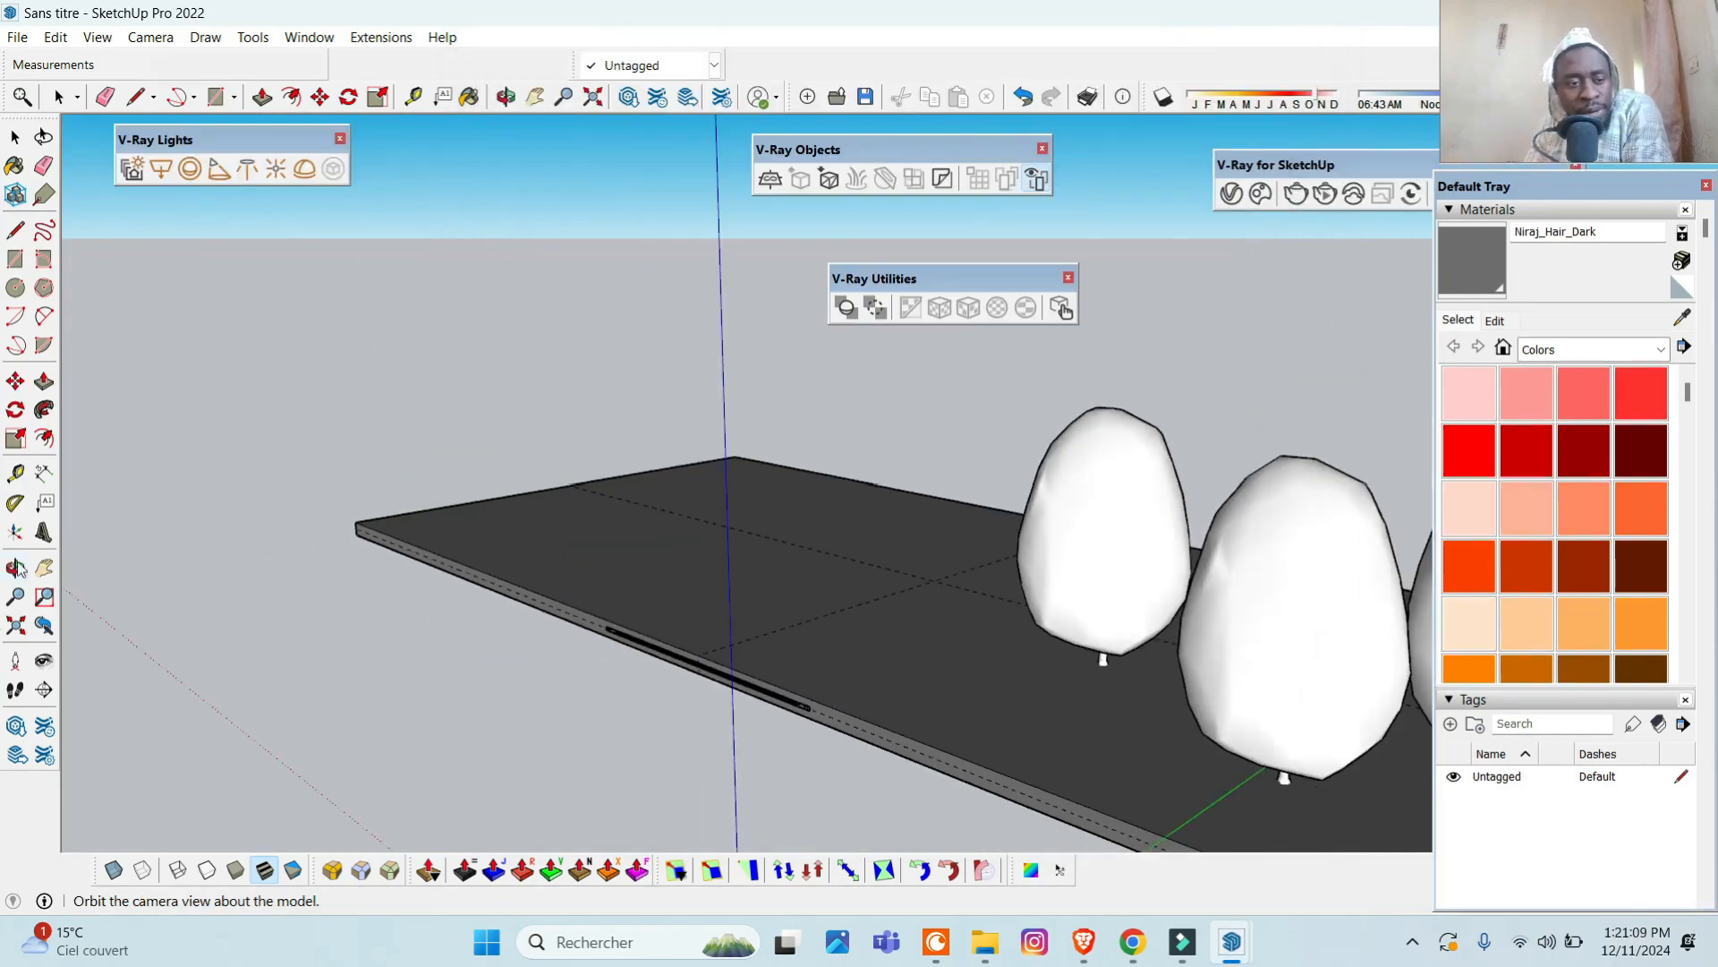
# - Draw a rectangle on the slab's top surface beside the trees
pyautogui.click(20, 563)
pyautogui.moveTo(803, 452); pyautogui.dragTo(1128, 631)
pyautogui.scroll(-2, 841, 630)
pyautogui.scroll(4, 821, 610)
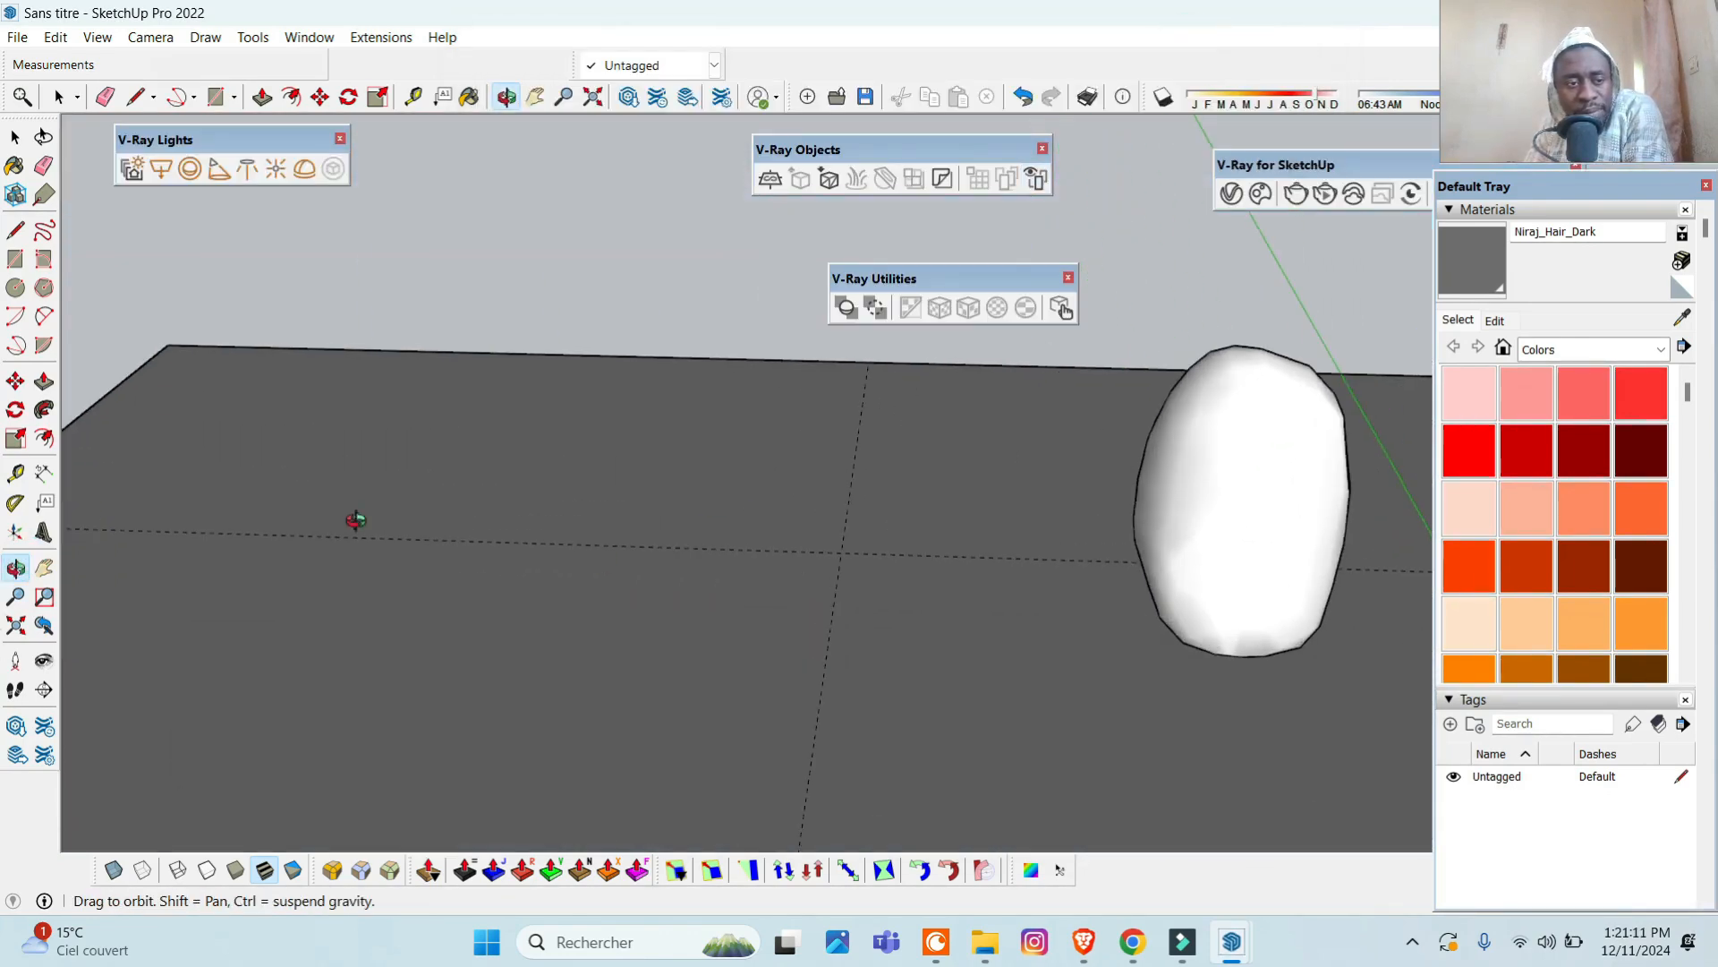
pyautogui.click(26, 257)
pyautogui.scroll(-2, 421, 504)
pyautogui.click(754, 477)
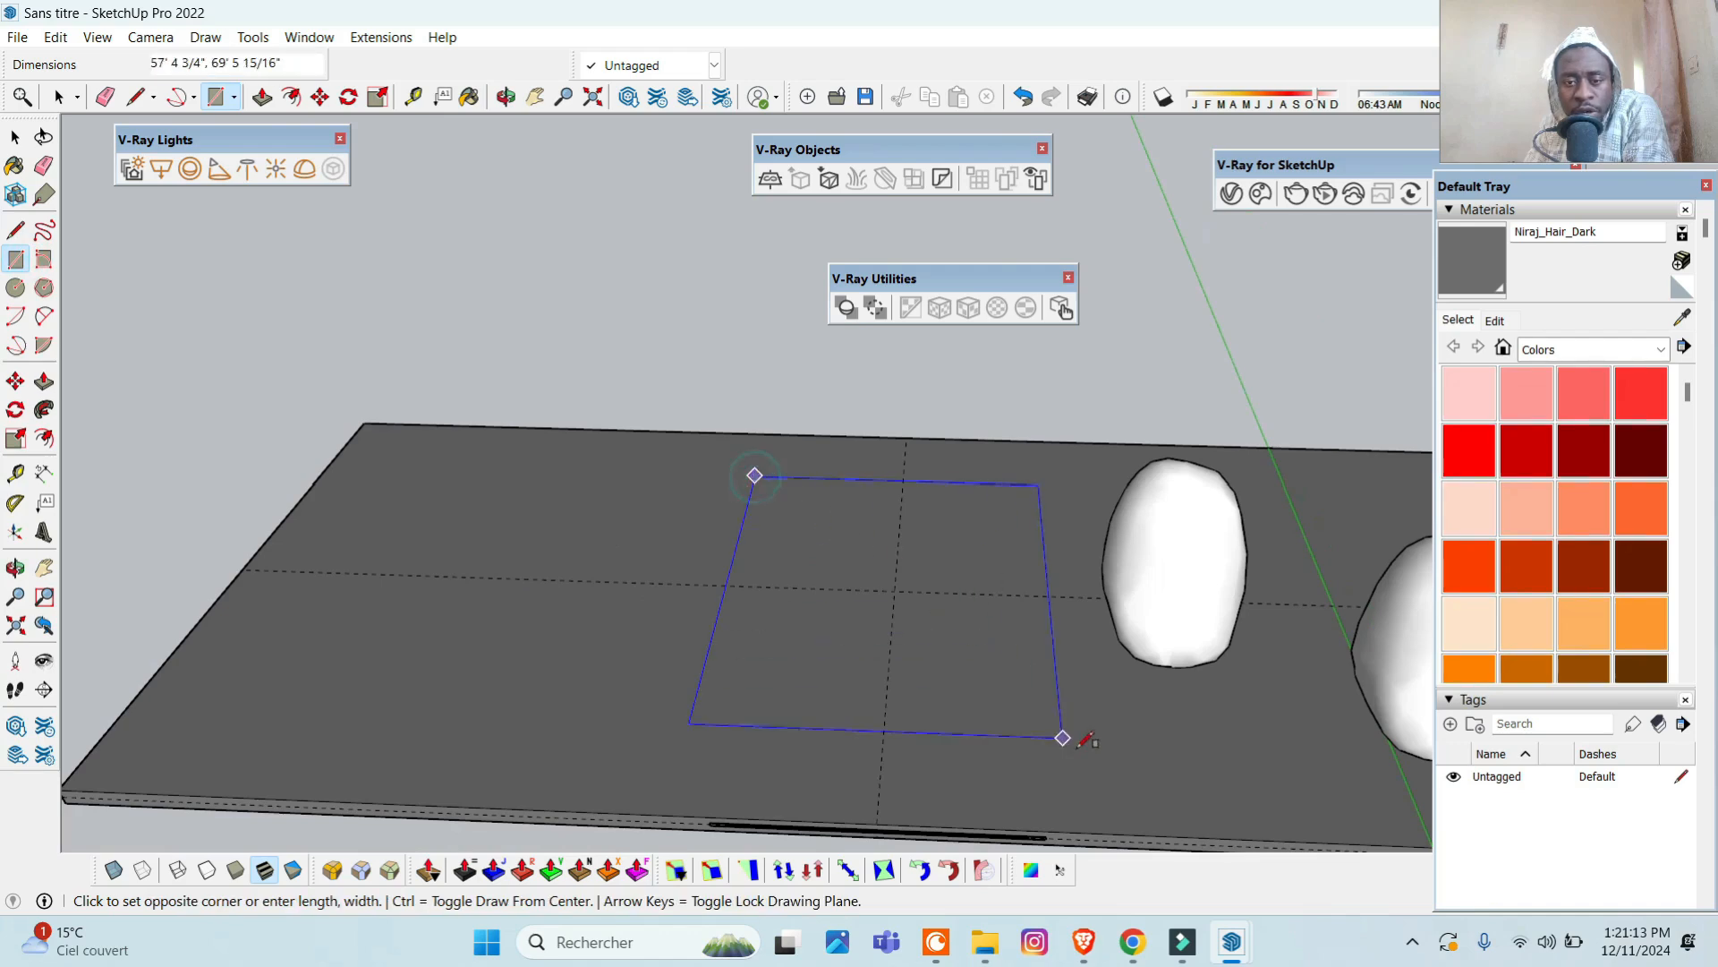
pyautogui.click(1098, 770)
# - Push/Pull the rectangle upward about 27 feet into a solid box on the slab
pyautogui.click(44, 381)
pyautogui.click(895, 626)
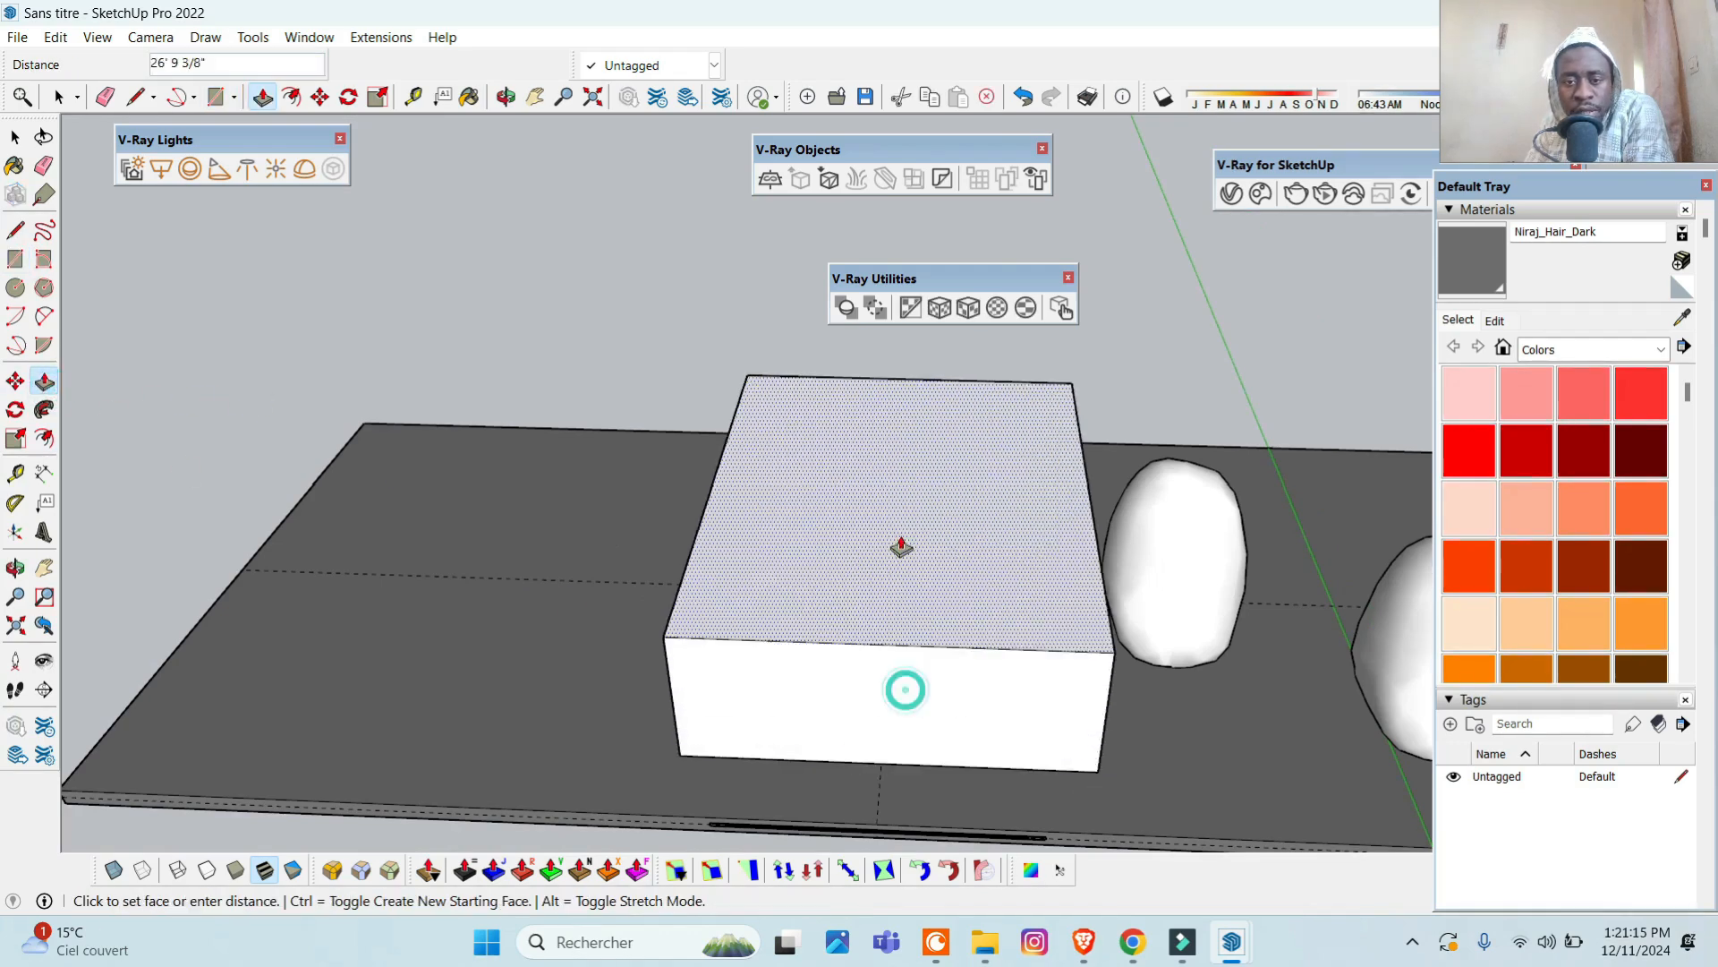
pyautogui.click(909, 537)
# - Examine the box, slab and trees from above and from eye level to compare what the camera sees and what the box hides
pyautogui.click(15, 567)
pyautogui.moveTo(837, 633); pyautogui.dragTo(1050, 690)
pyautogui.moveTo(913, 648); pyautogui.dragTo(1047, 465)
pyautogui.scroll(3, 1047, 465)
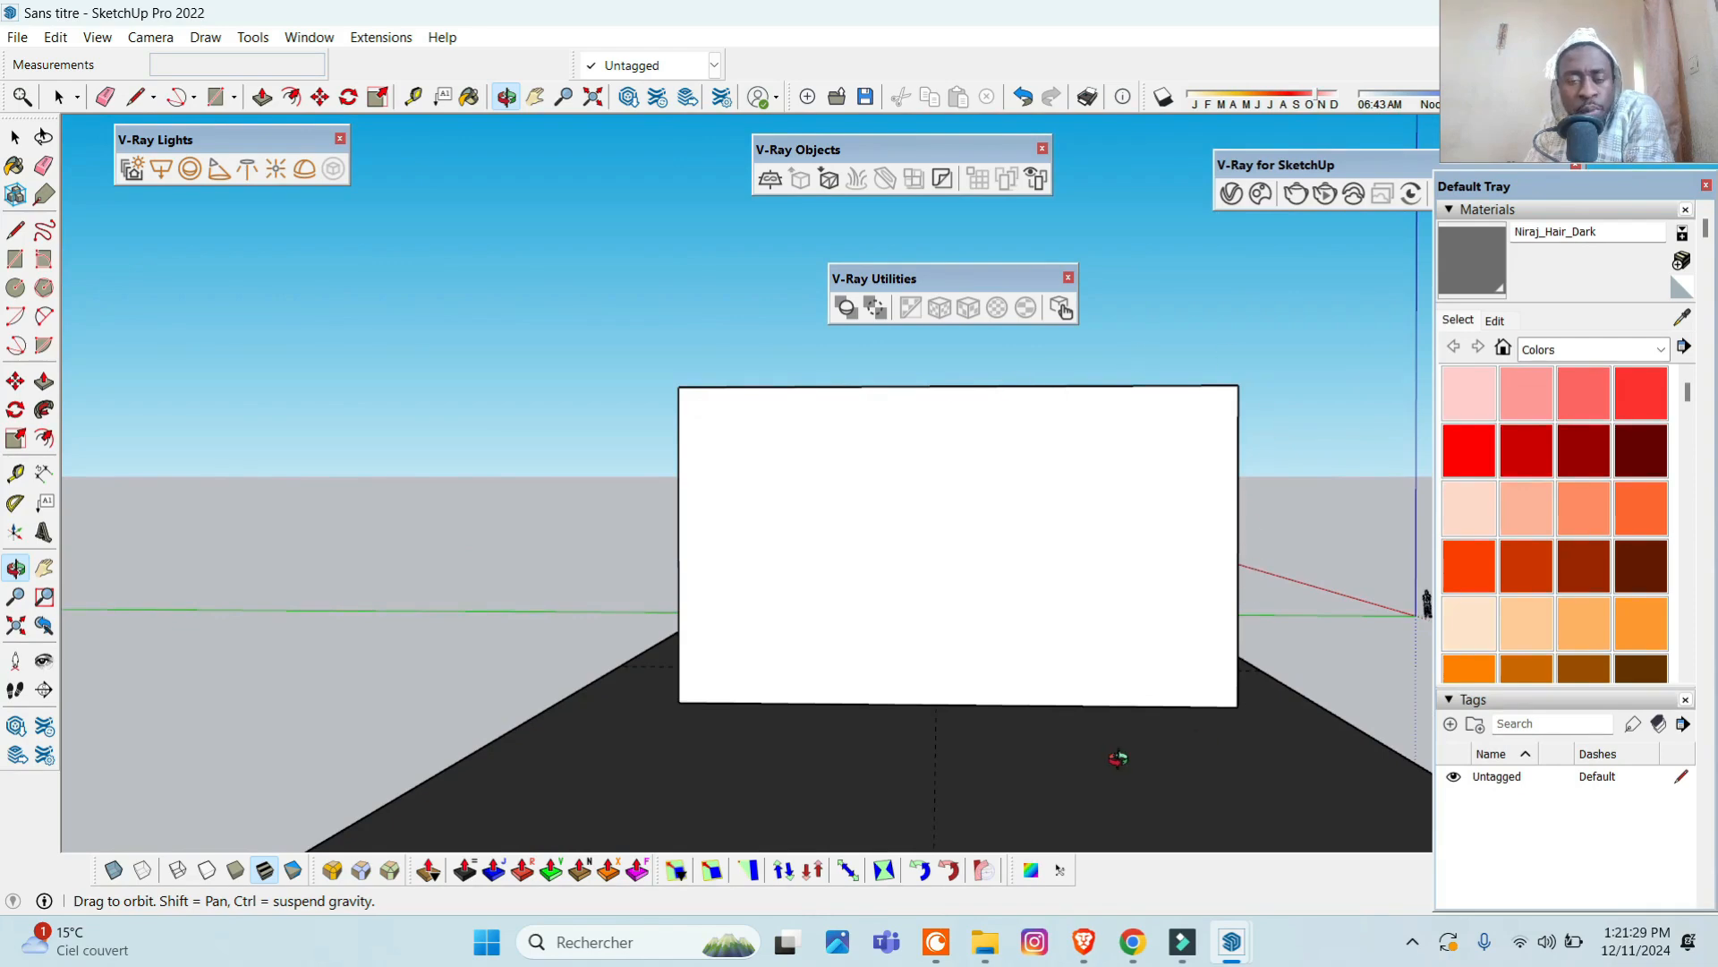
pyautogui.moveTo(1117, 758); pyautogui.dragTo(1034, 785)
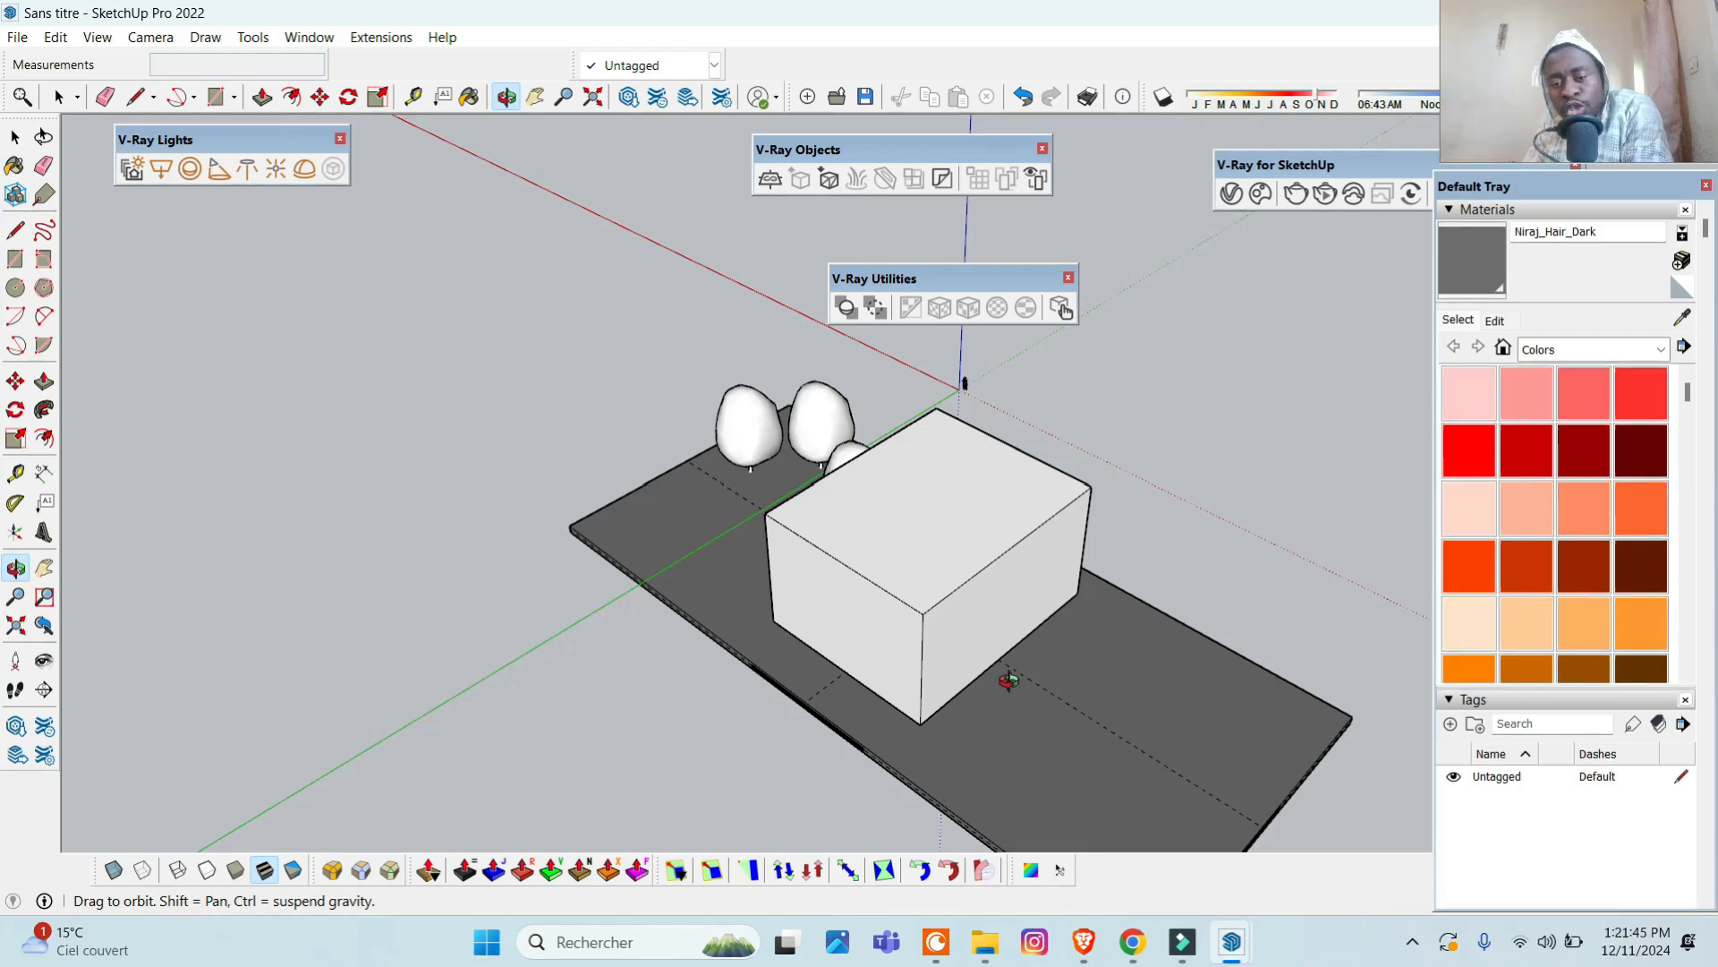
pyautogui.moveTo(1009, 681); pyautogui.dragTo(1161, 502)
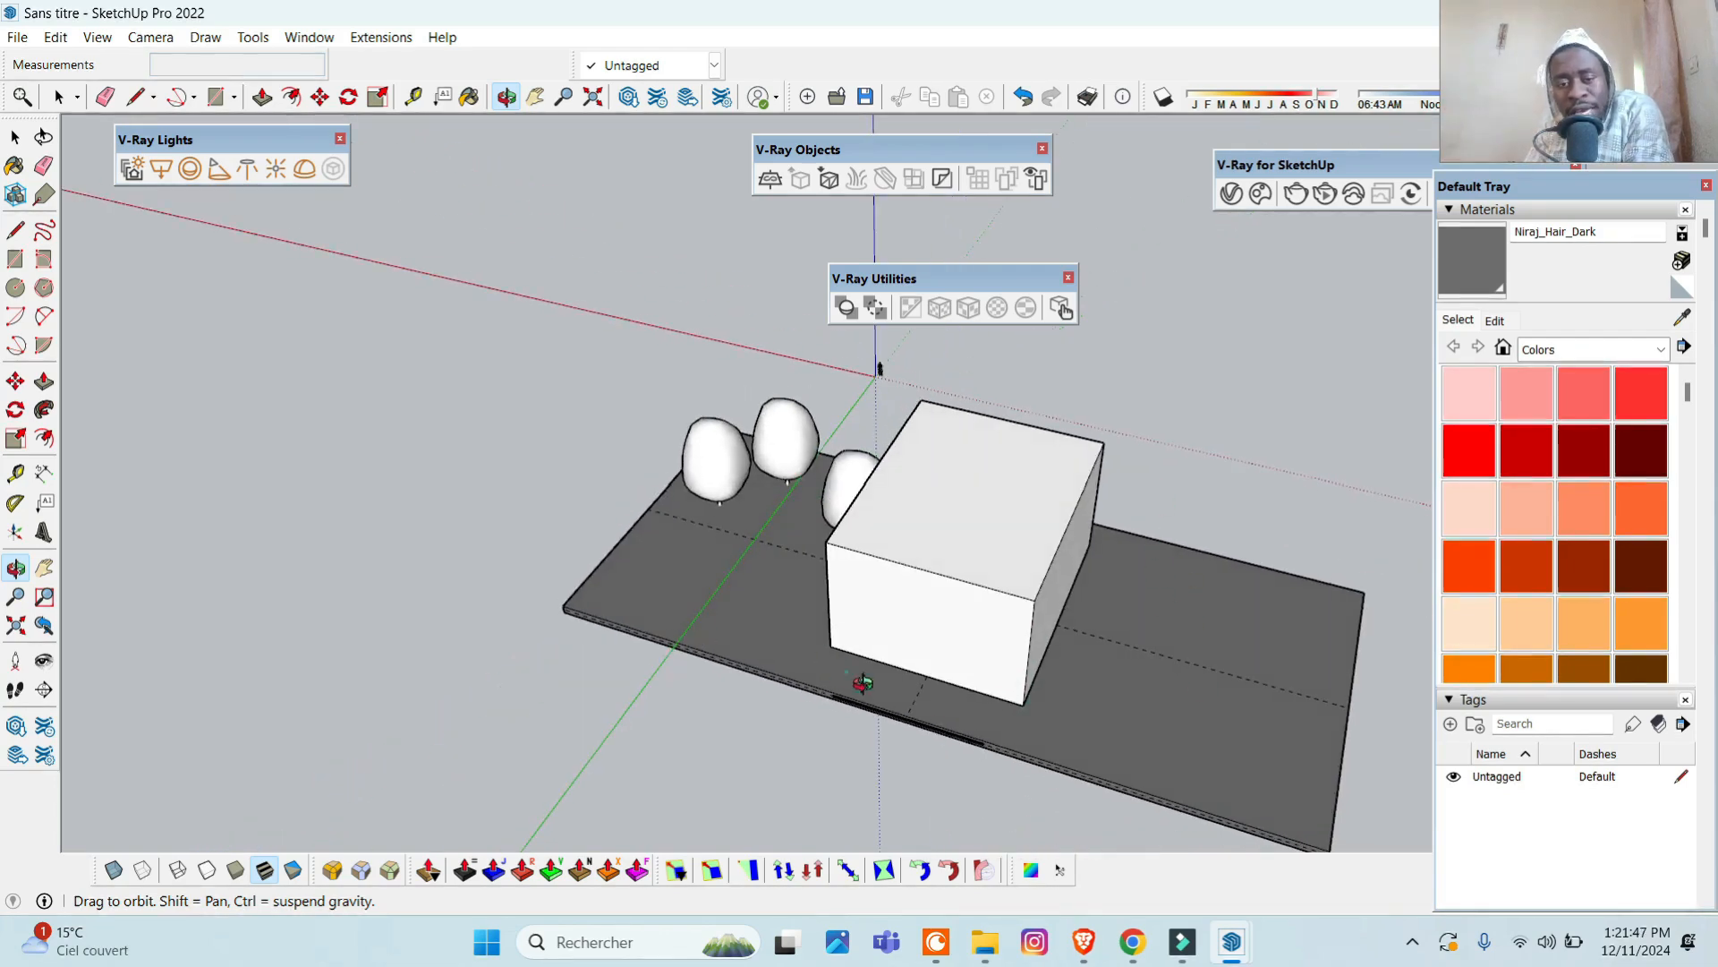
pyautogui.moveTo(862, 683); pyautogui.dragTo(995, 716)
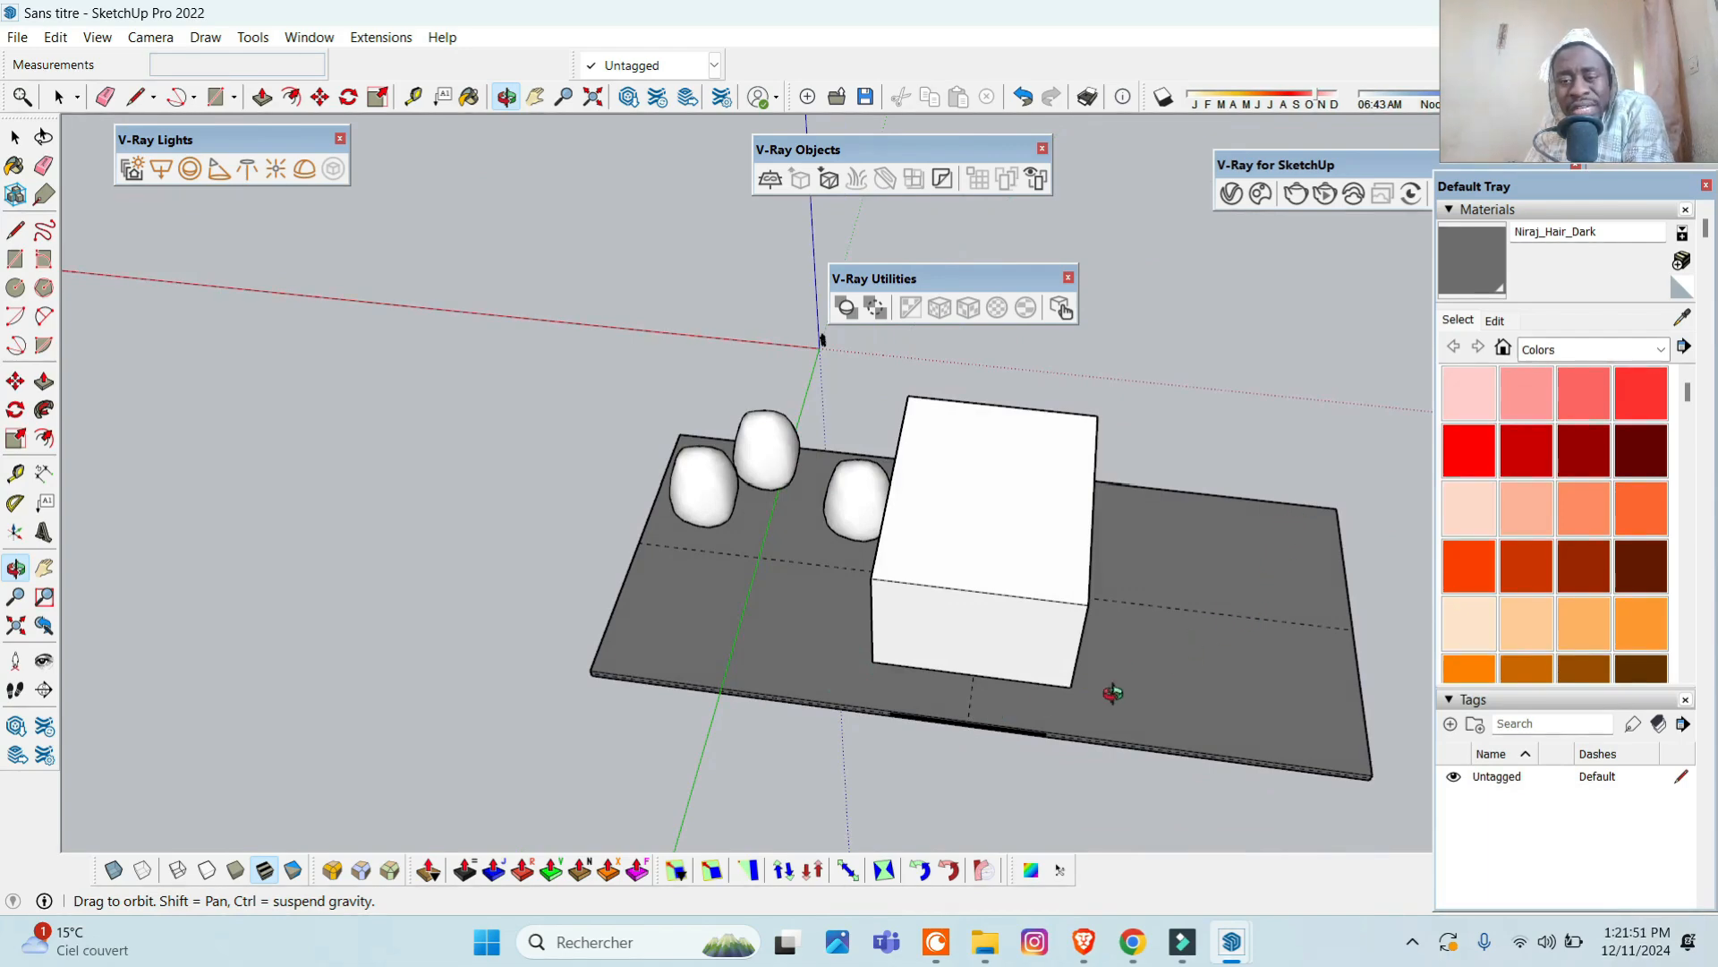
pyautogui.moveTo(1187, 597); pyautogui.dragTo(794, 430)
pyautogui.scroll(5, 794, 431)
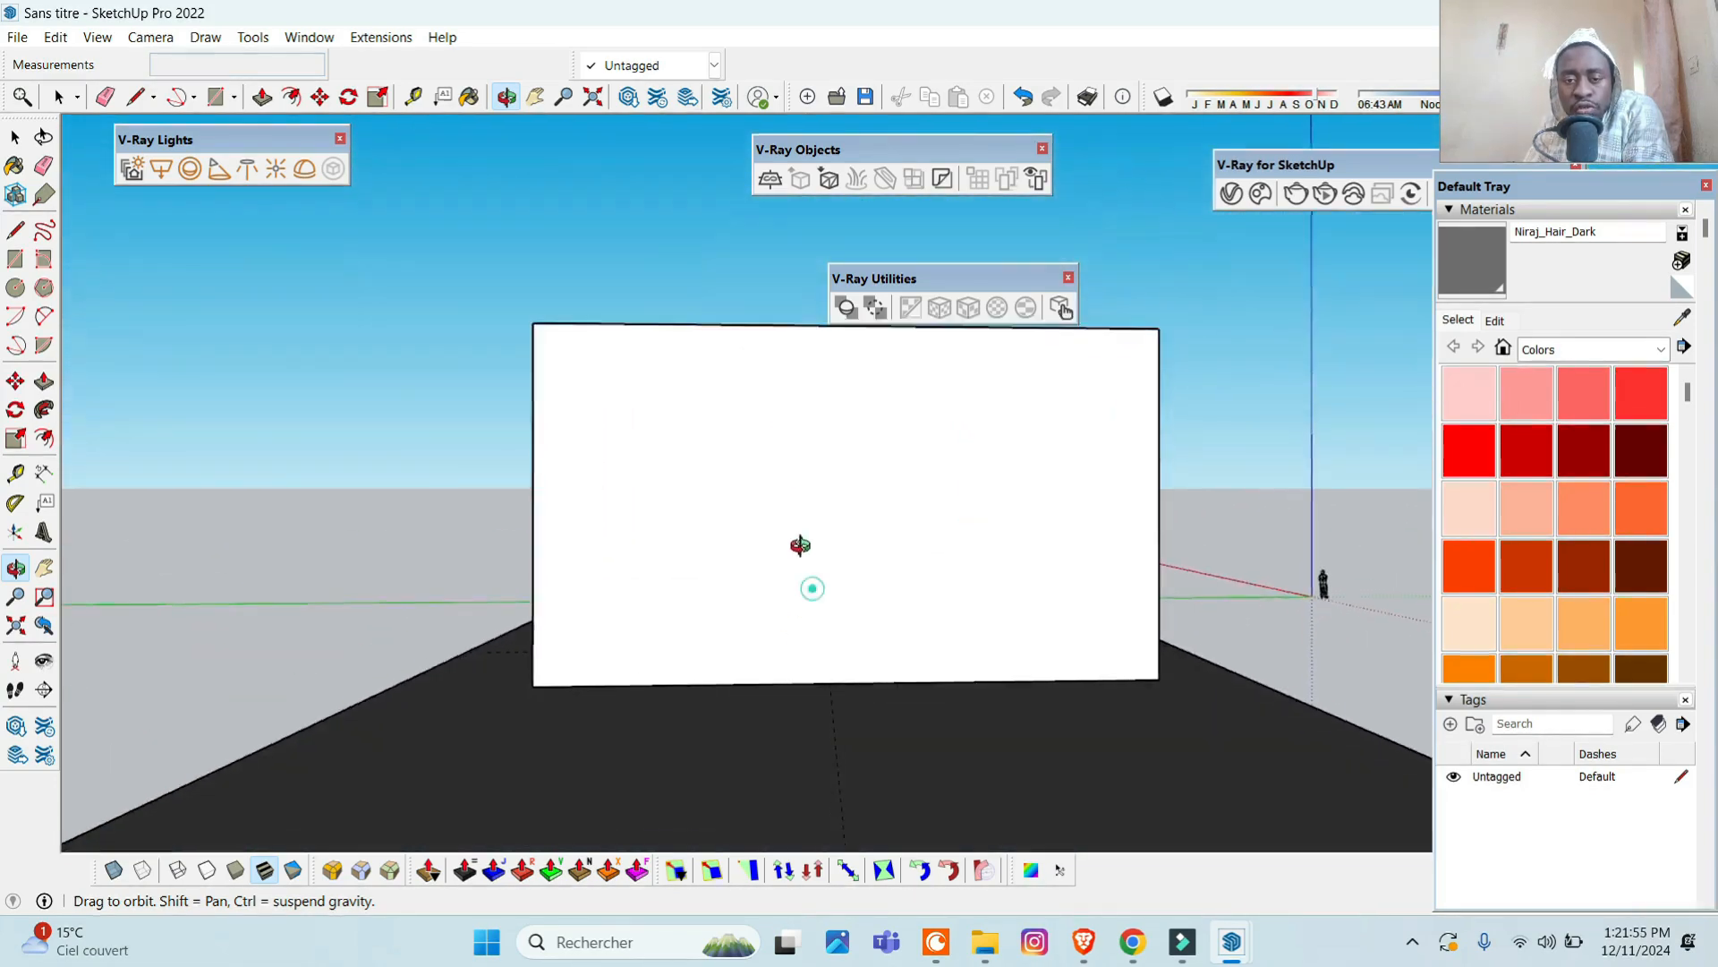
pyautogui.moveTo(989, 571); pyautogui.dragTo(480, 771)
pyautogui.scroll(-4, 480, 770)
pyautogui.moveTo(1060, 562); pyautogui.dragTo(887, 639)
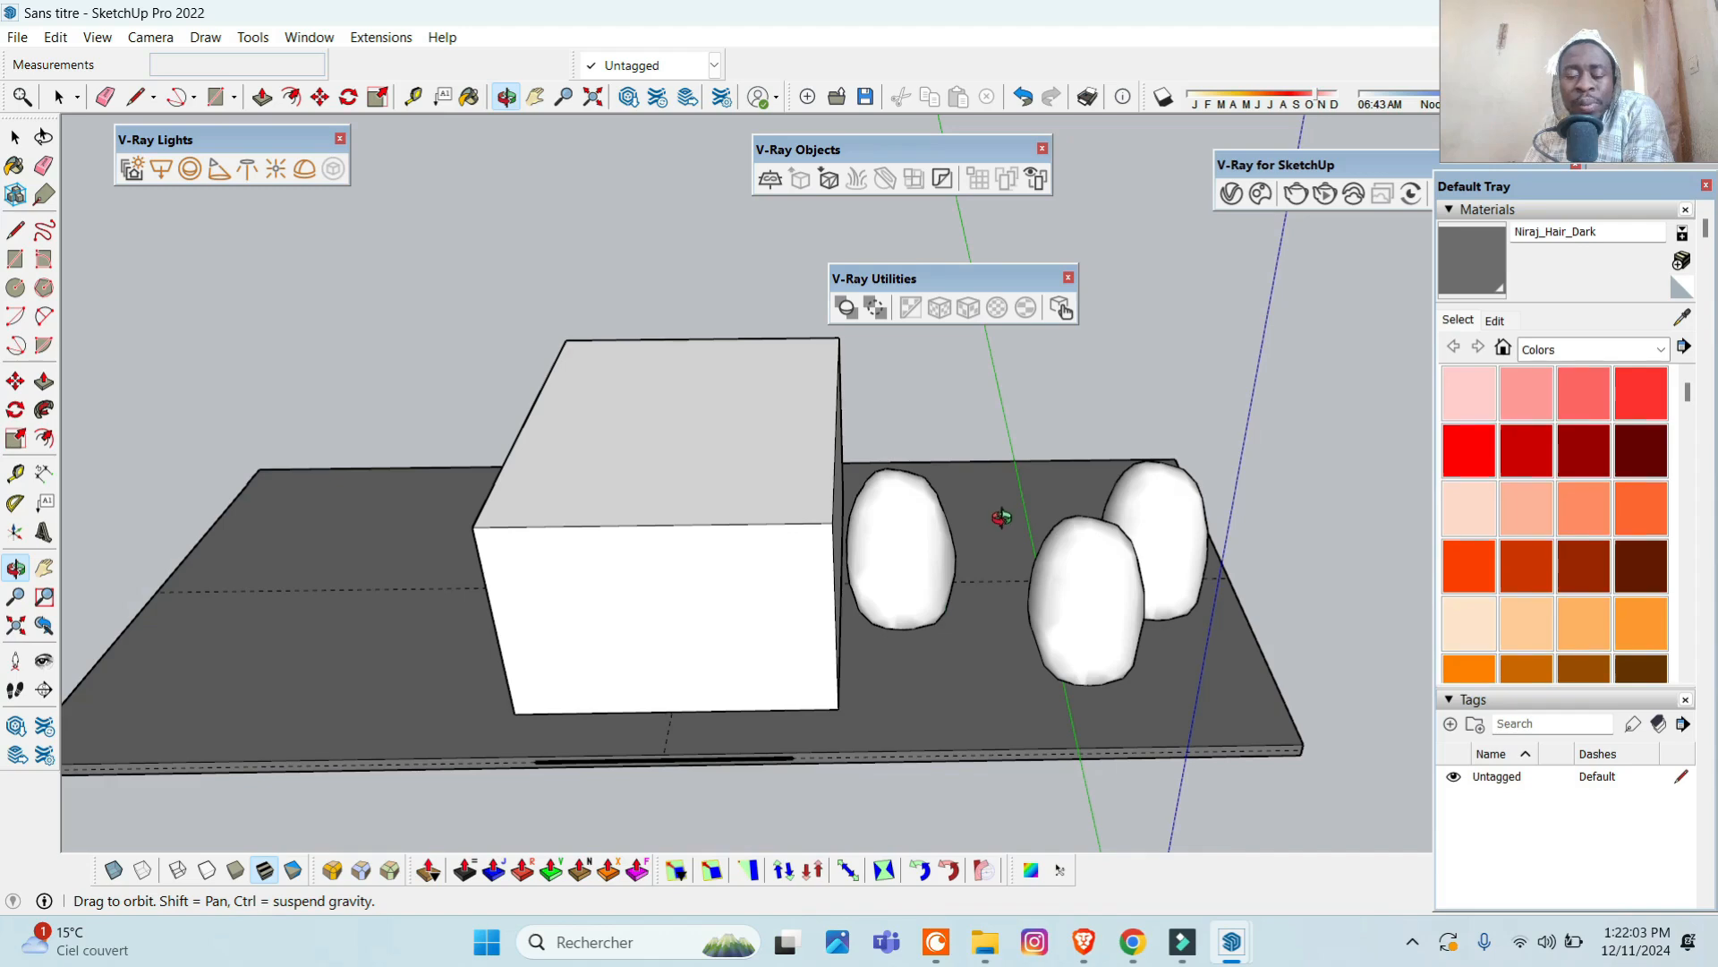
pyautogui.moveTo(683, 675); pyautogui.dragTo(902, 510)
pyautogui.scroll(3, 843, 508)
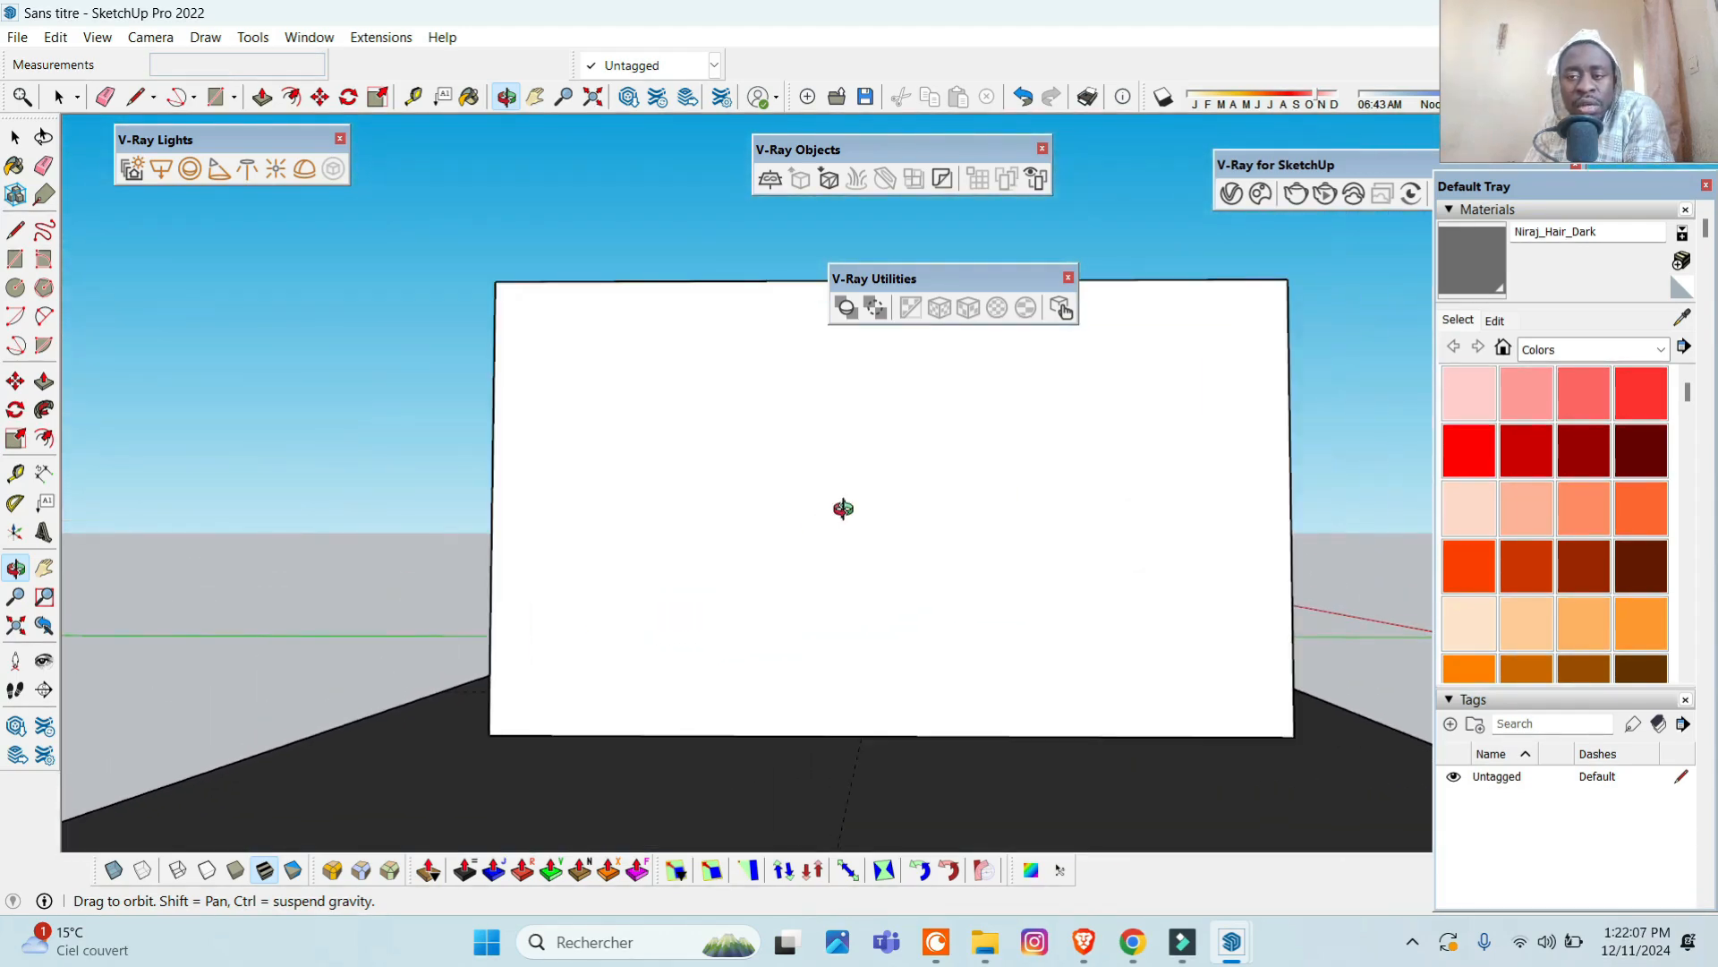
pyautogui.scroll(-4, 843, 509)
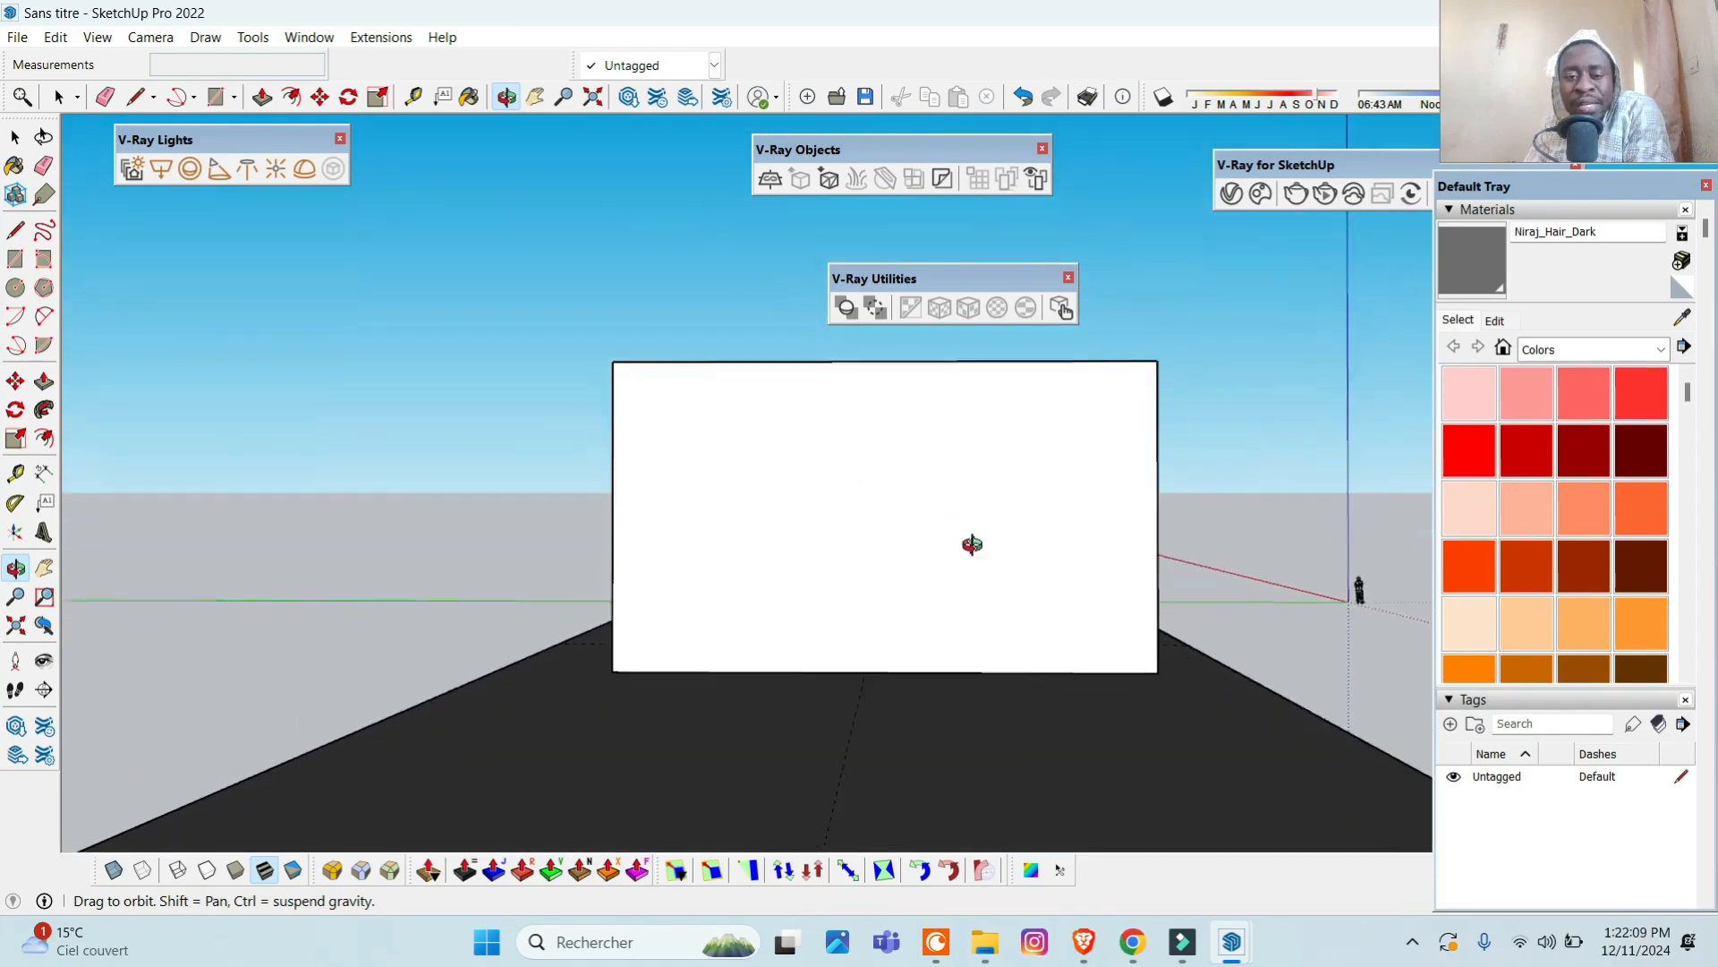
pyautogui.scroll(1, 971, 549)
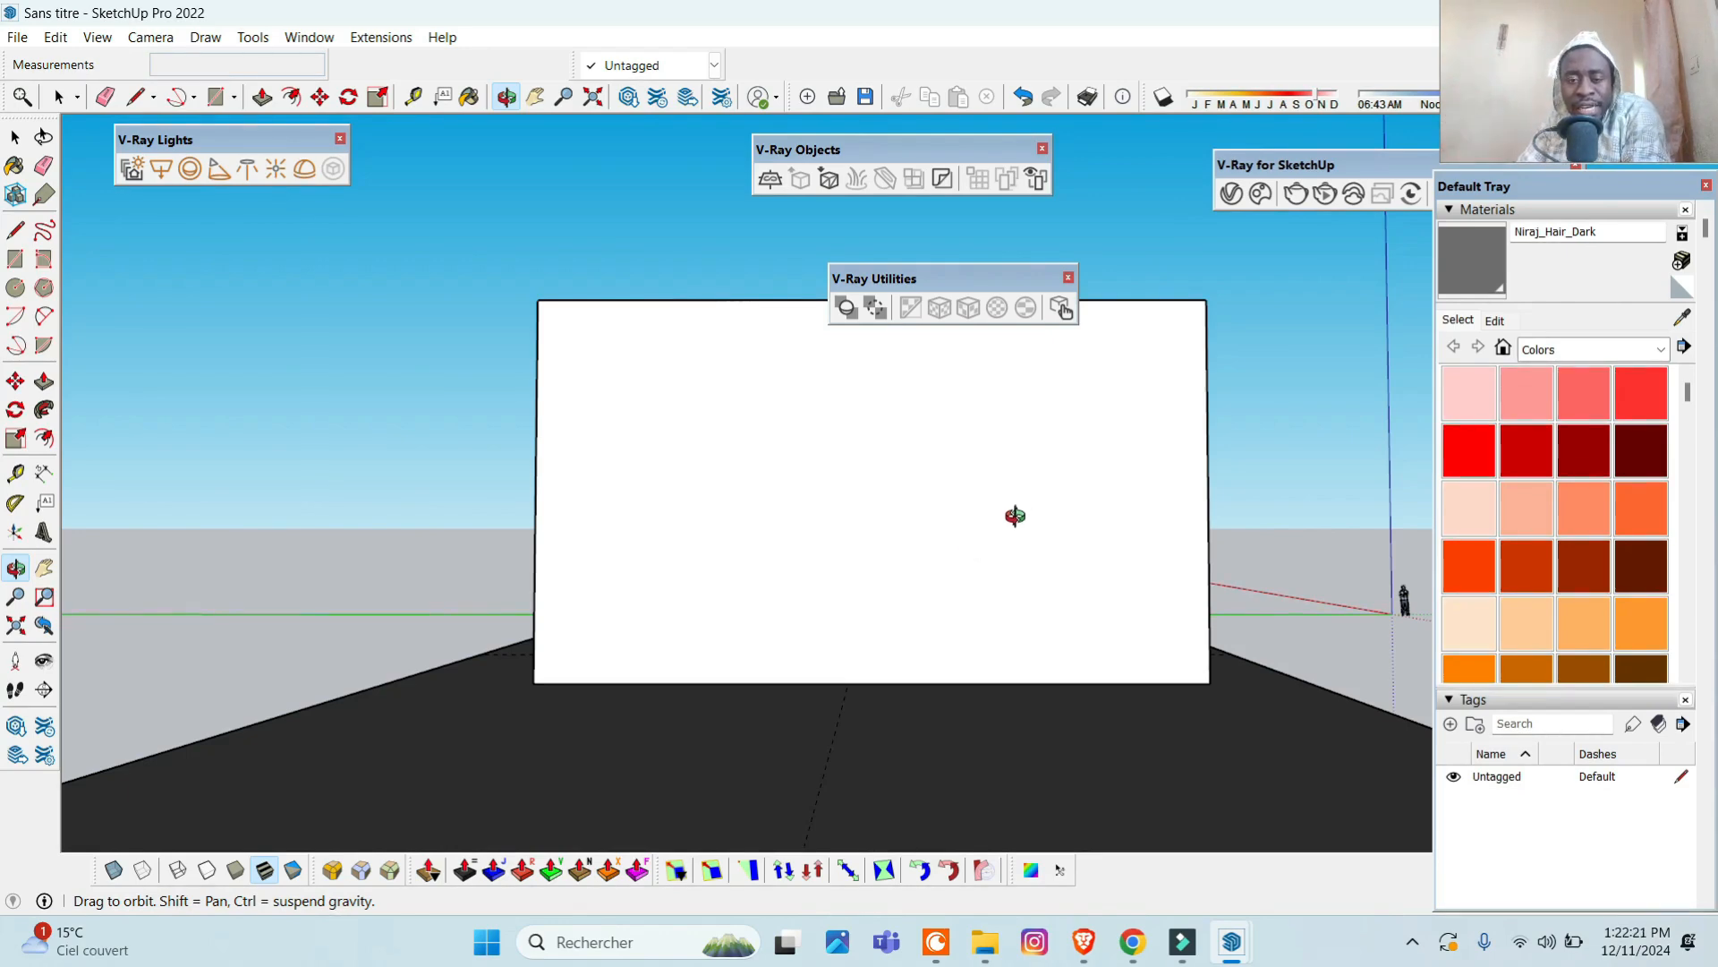
pyautogui.moveTo(1015, 515); pyautogui.dragTo(1029, 629)
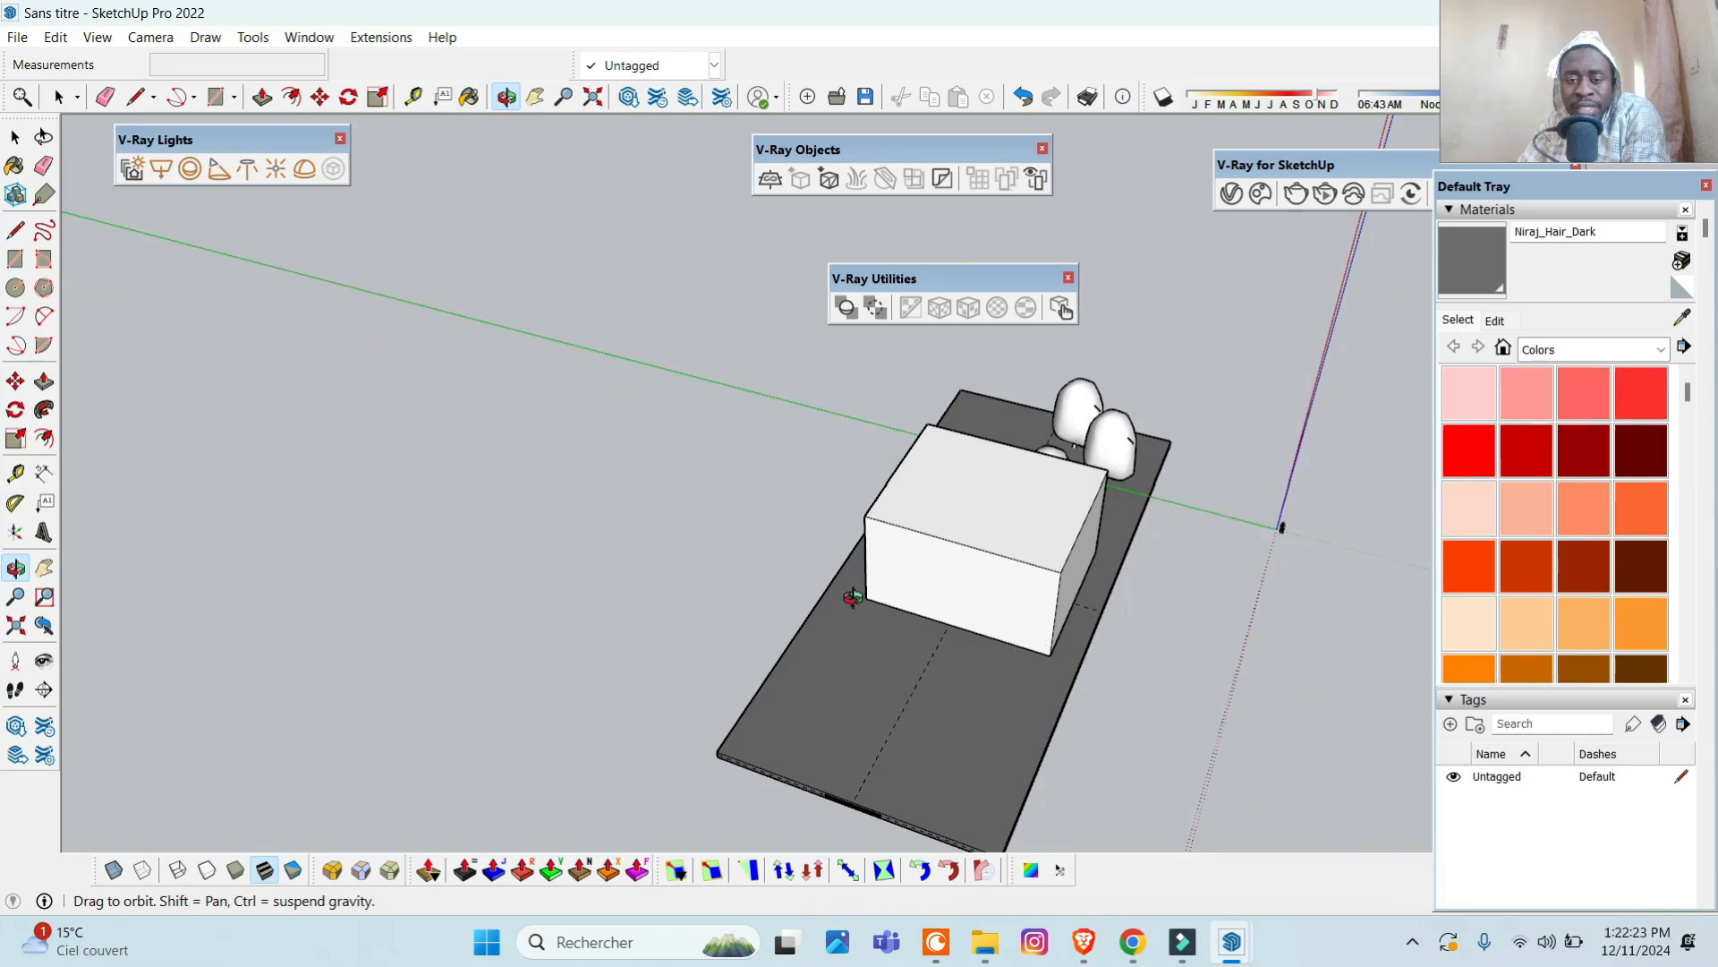
# - Open the slab group for editing and draw a line across its top face along the box's front edge
pyautogui.click(16, 136)
pyautogui.click(852, 624)
pyautogui.scroll(2, 852, 624)
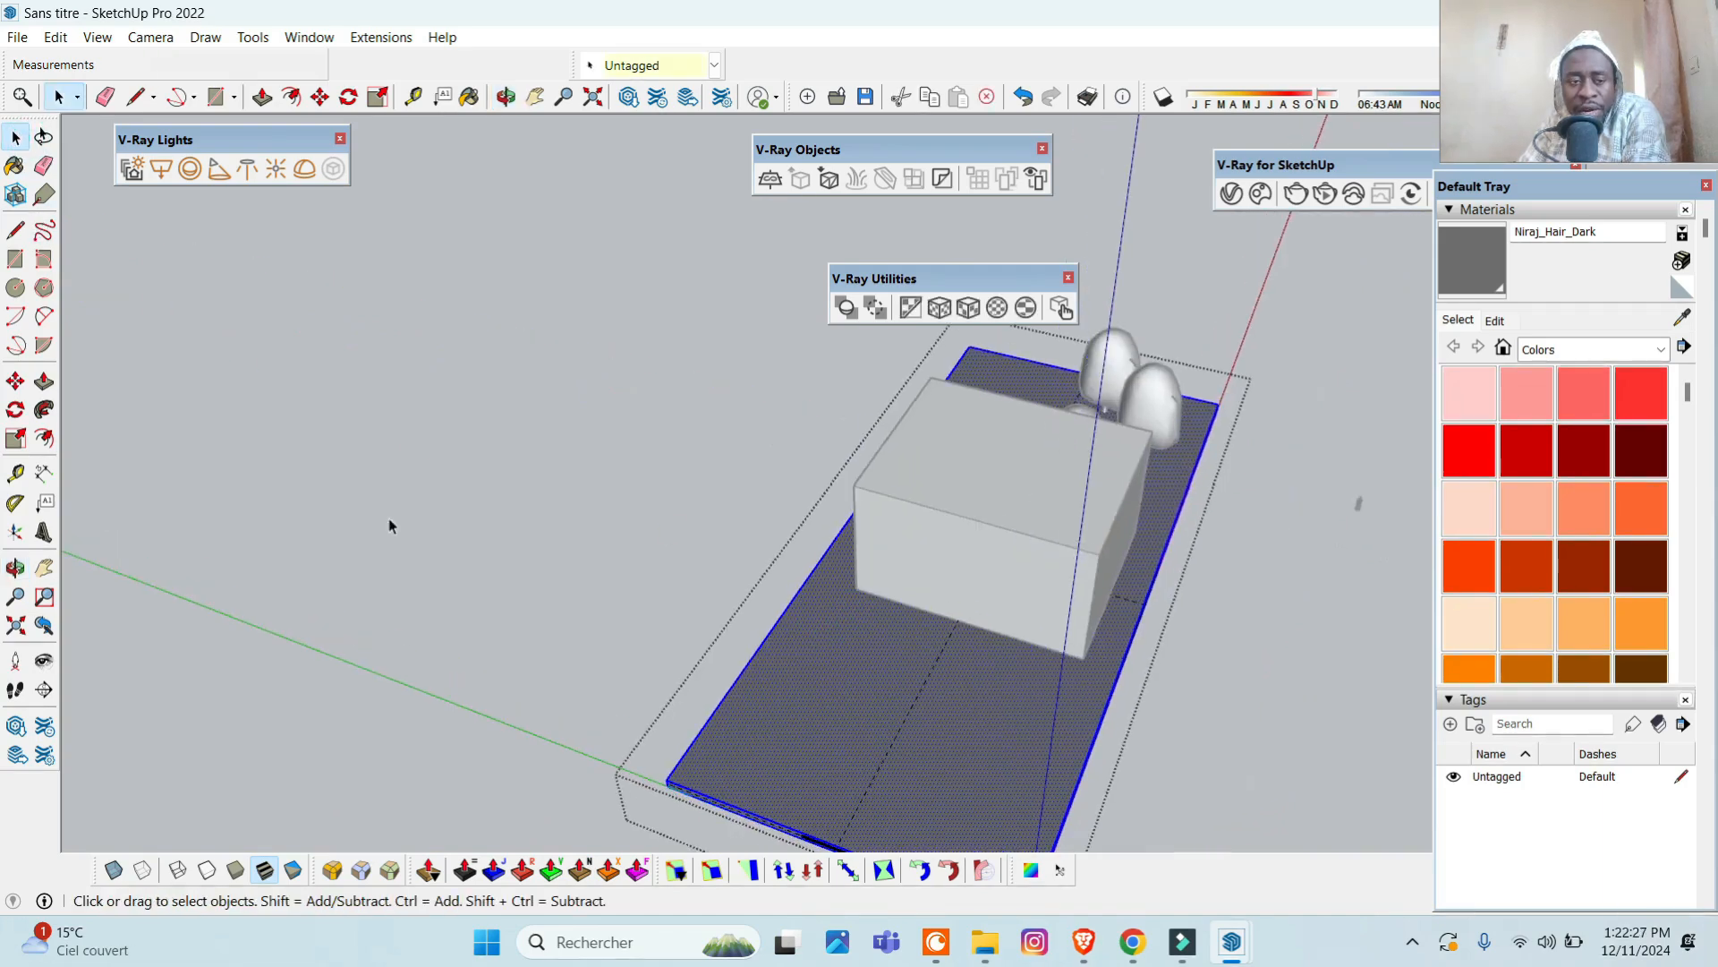
pyautogui.click(15, 229)
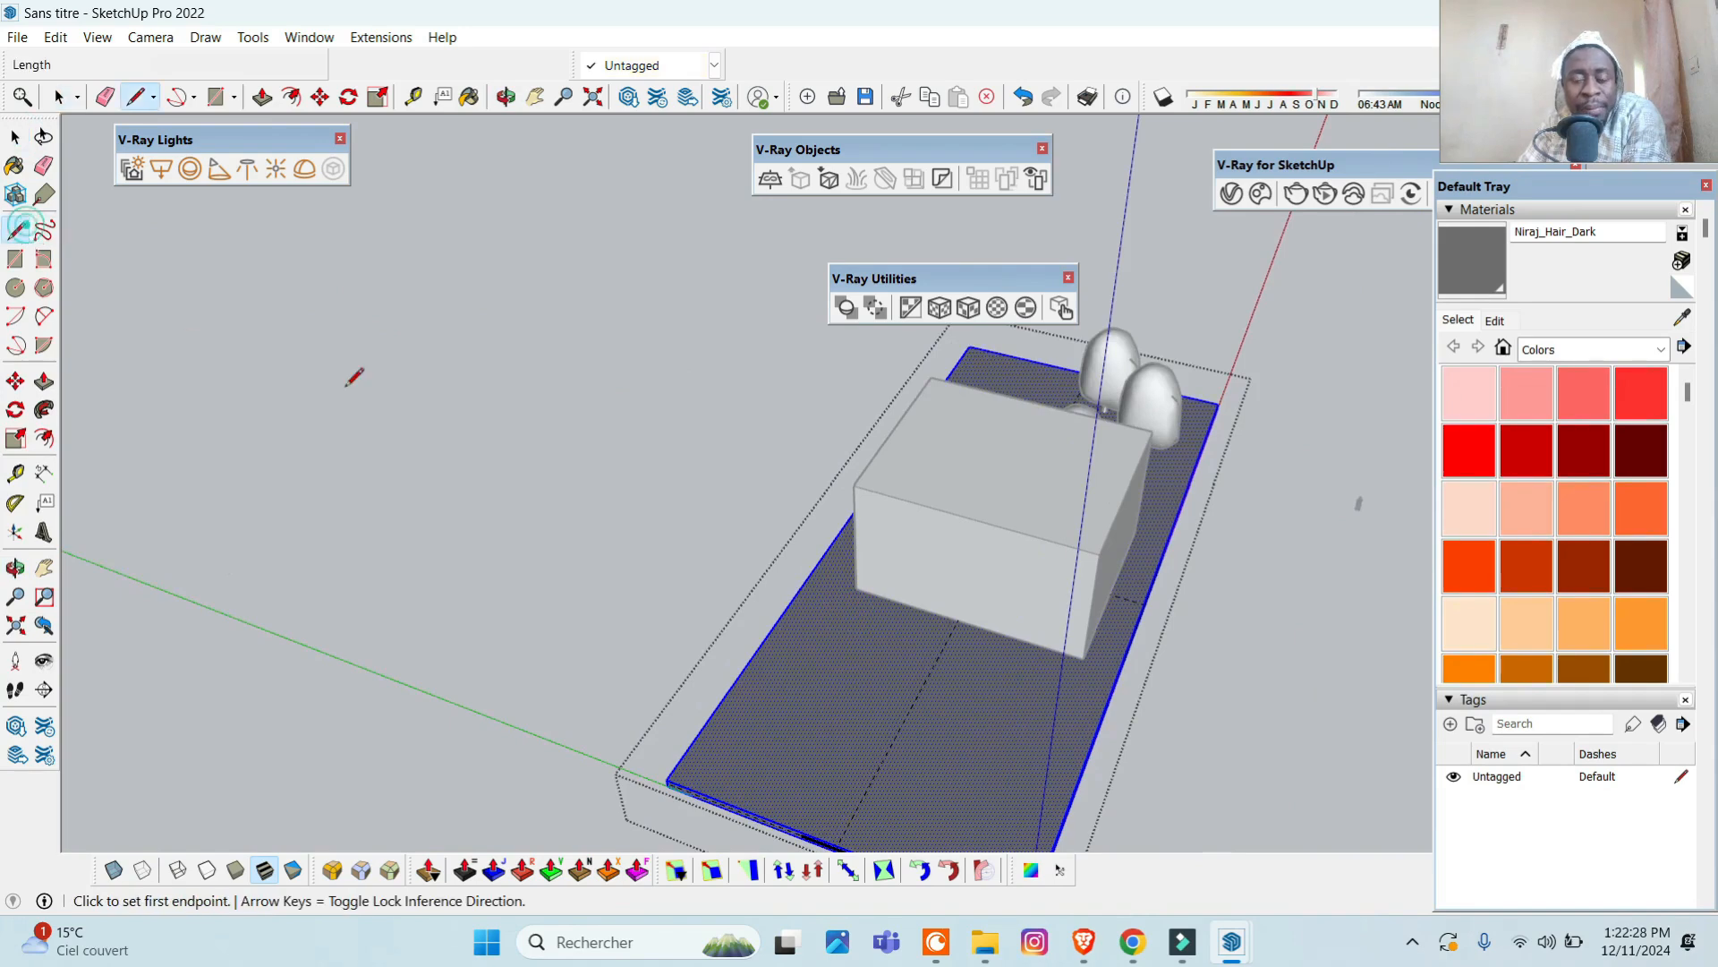
pyautogui.click(857, 588)
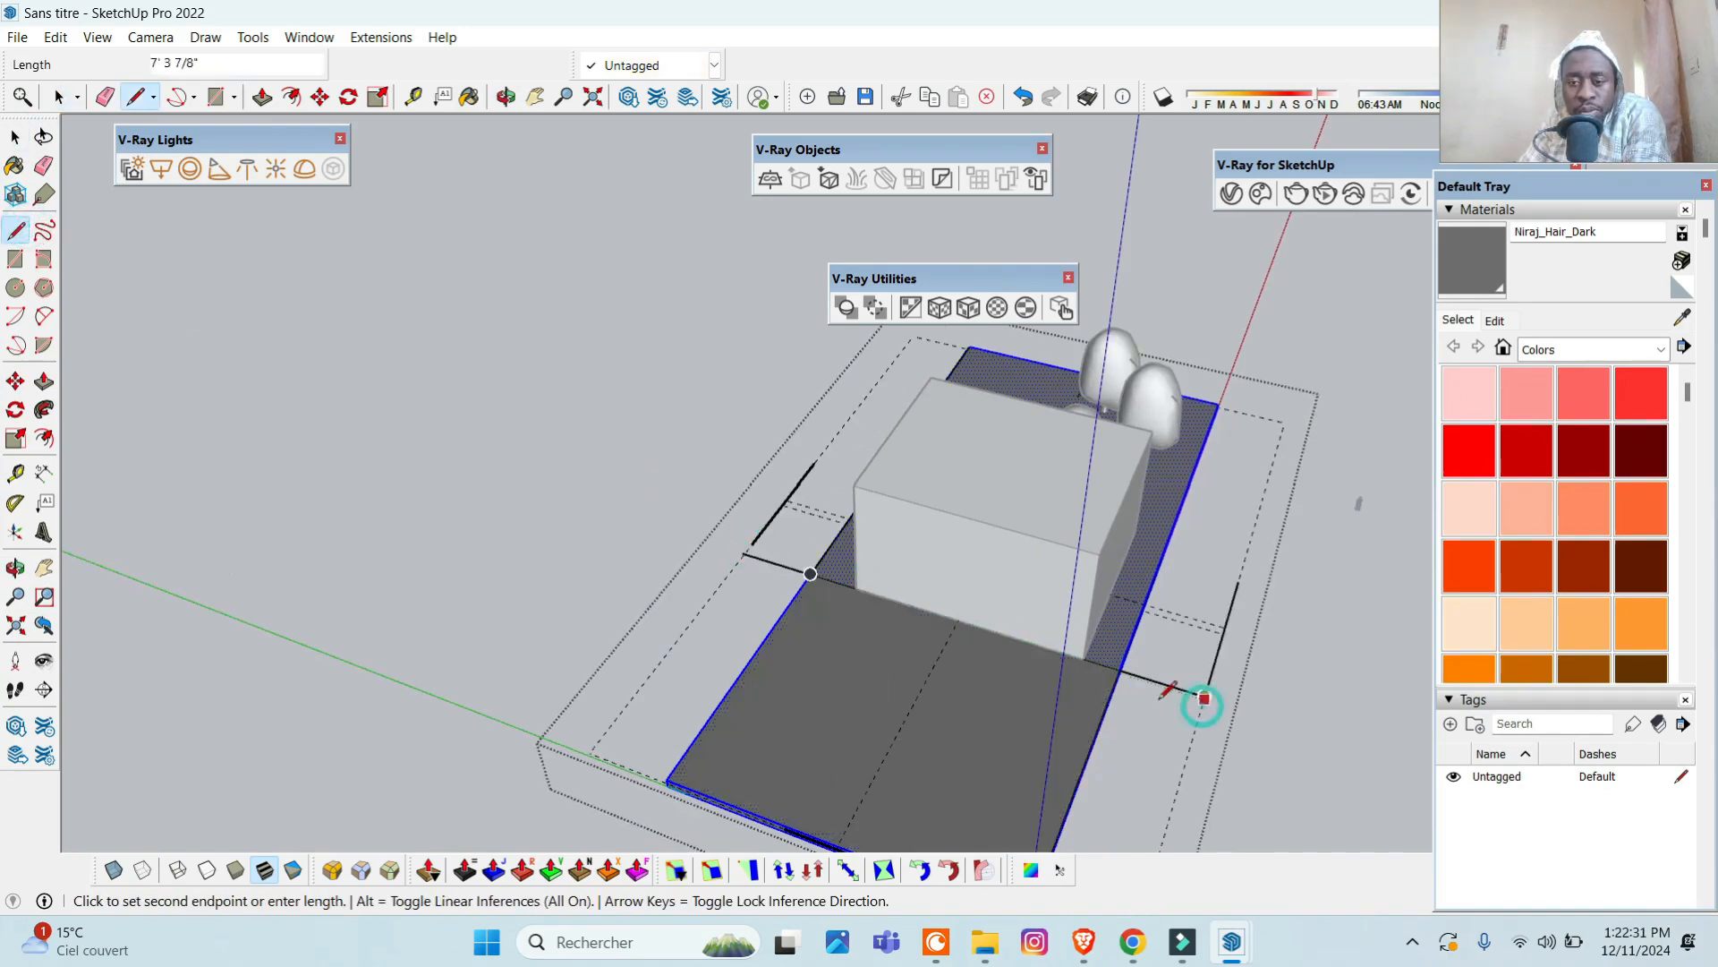
pyautogui.click(15, 136)
# - Paint the slab area in front of the box with the green Color F07
pyautogui.scroll(-1, 1393, 478)
pyautogui.scroll(-5, 1534, 526)
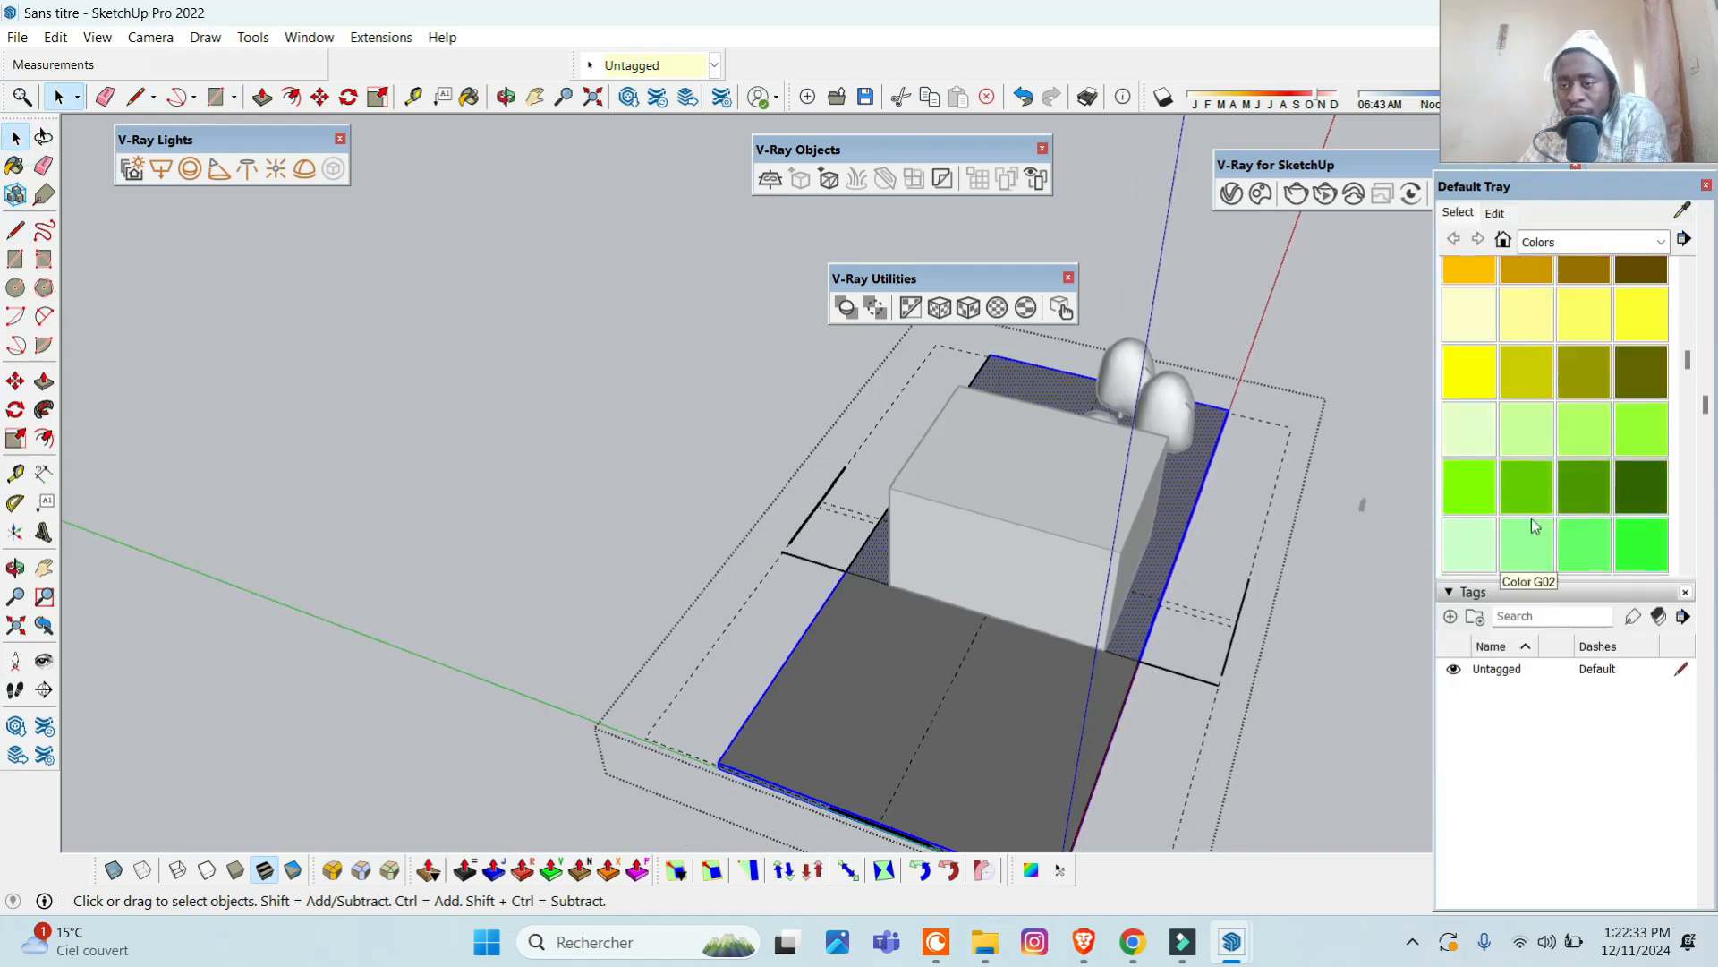
pyautogui.click(1583, 488)
pyautogui.click(1034, 680)
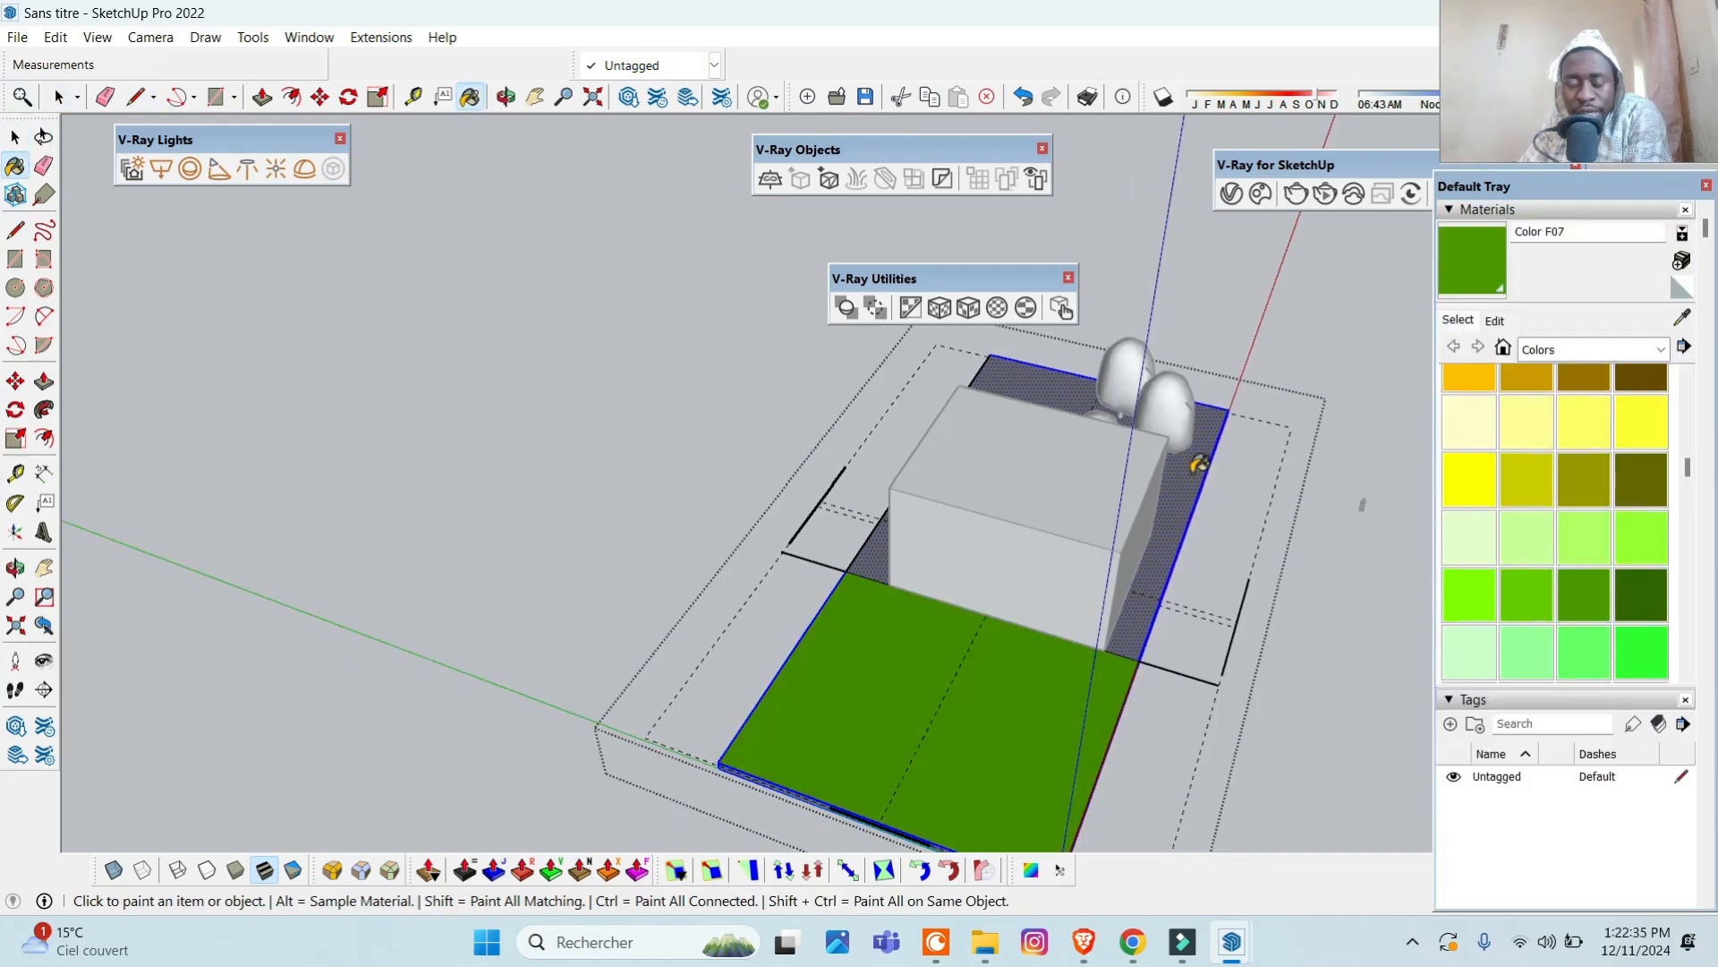
# - Open the Scatter asset in the V-Ray Asset Editor and enable Override Clipping under its Camera Clipping settings
pyautogui.click(15, 567)
pyautogui.moveTo(913, 787); pyautogui.dragTo(1019, 700)
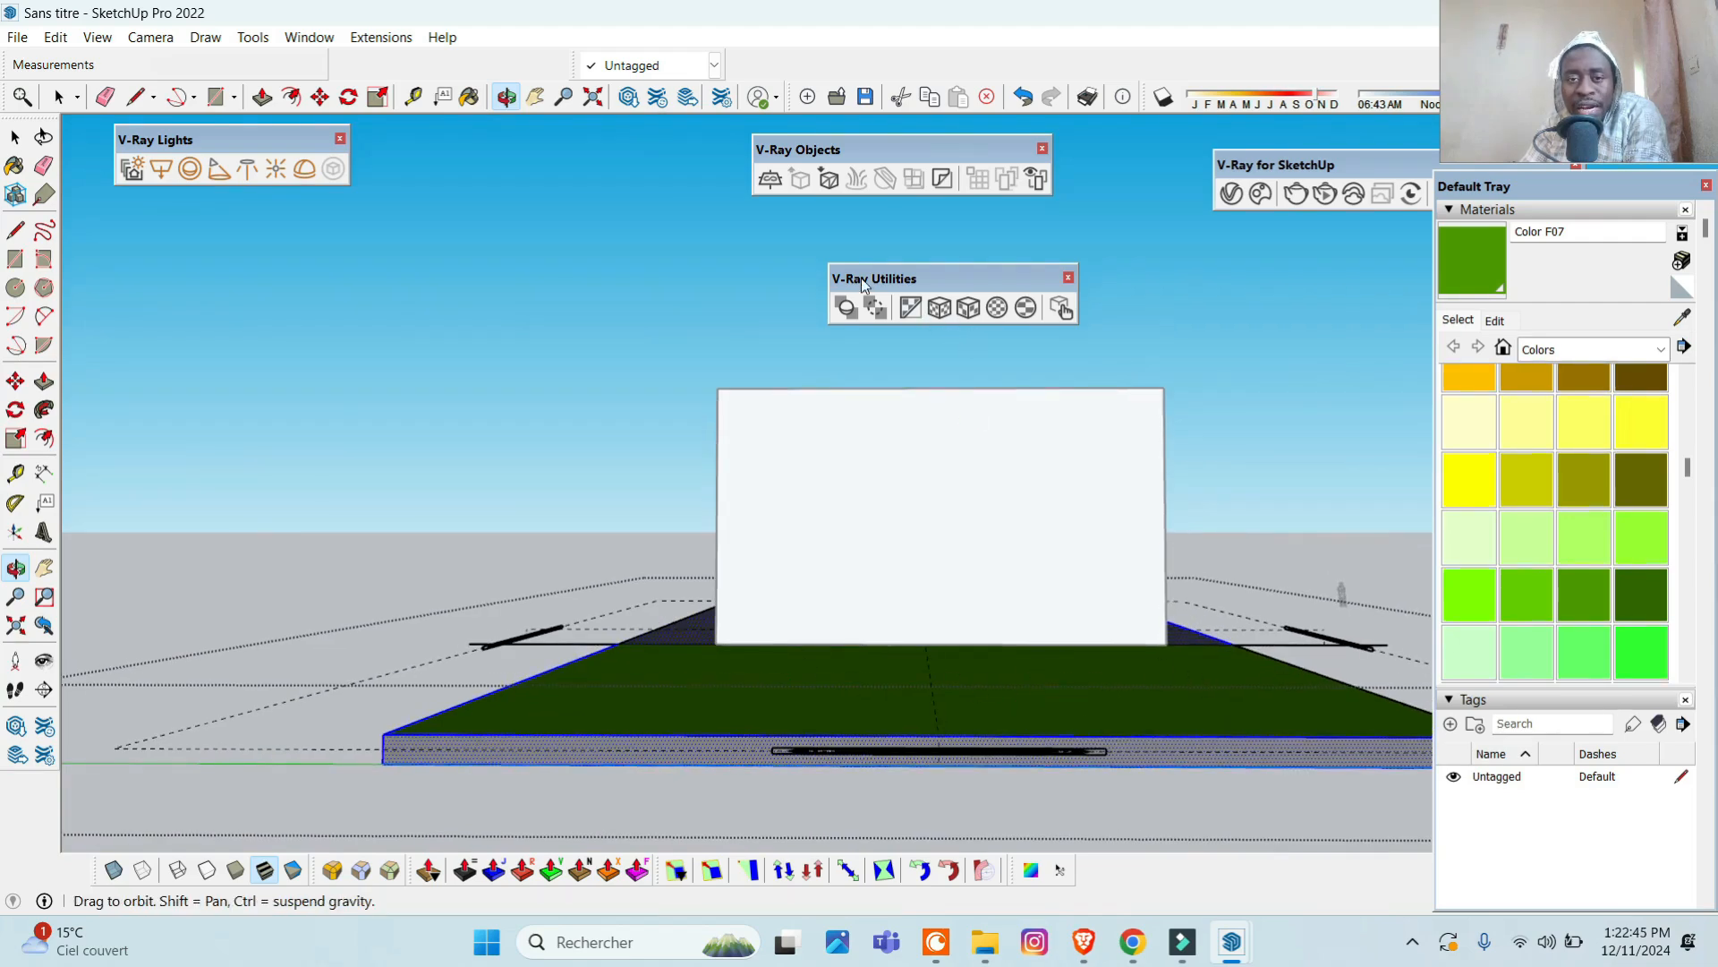
pyautogui.click(1232, 194)
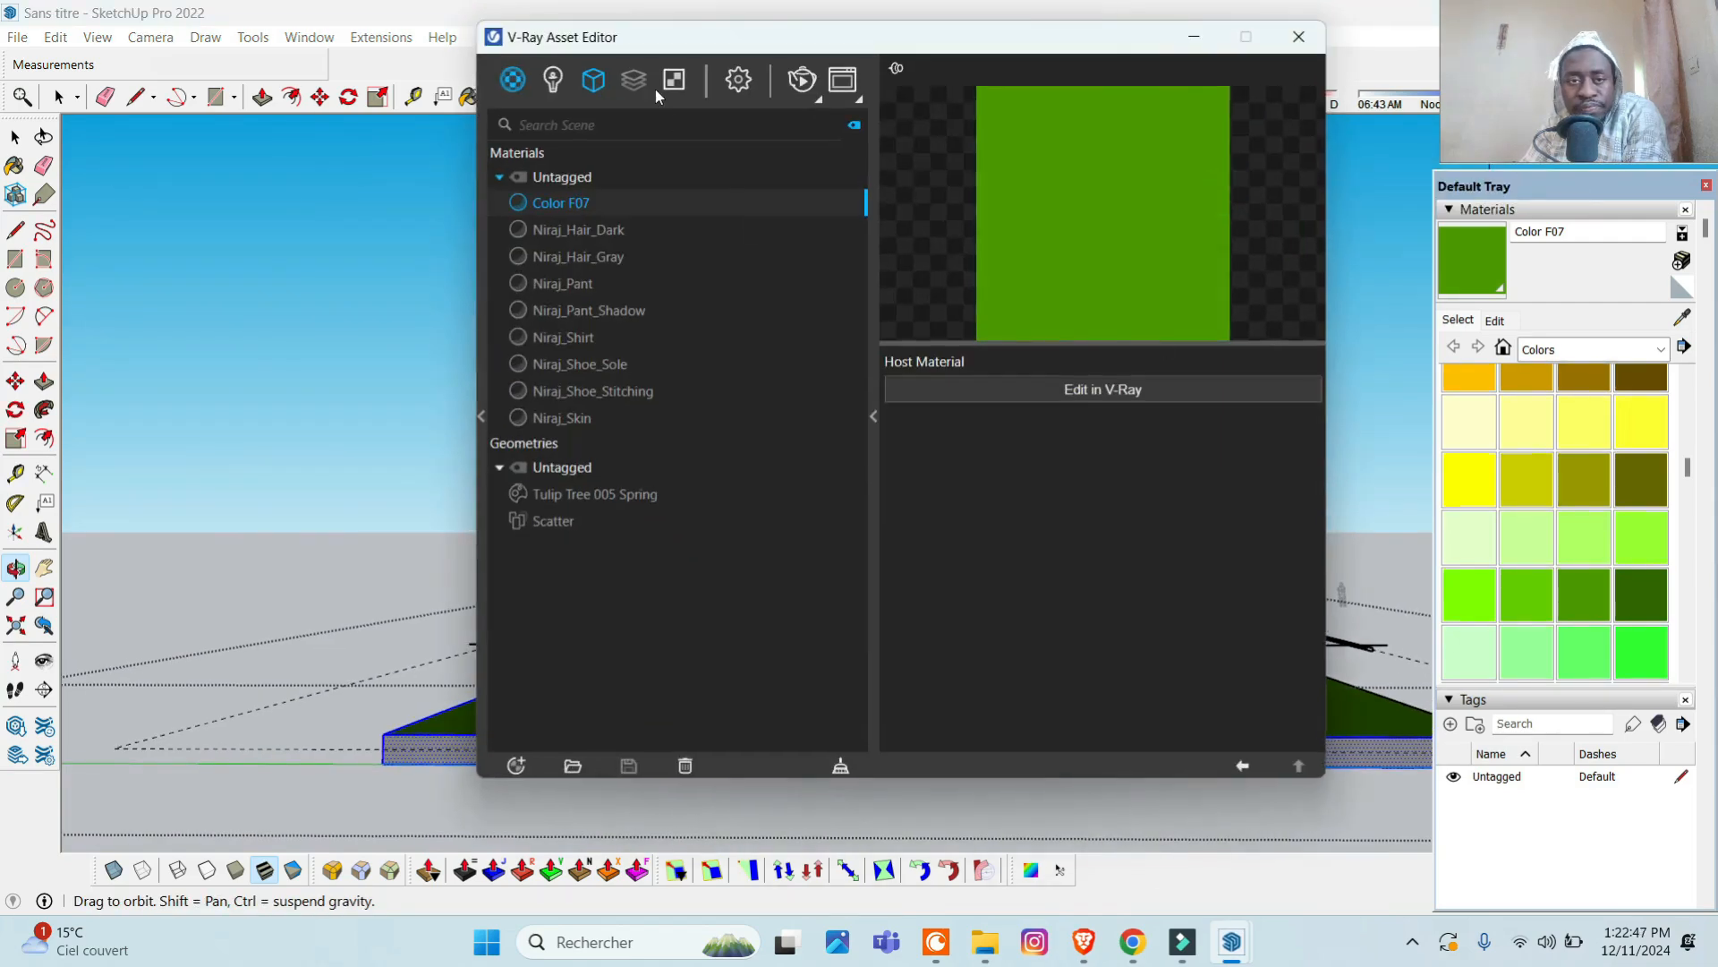
pyautogui.click(593, 81)
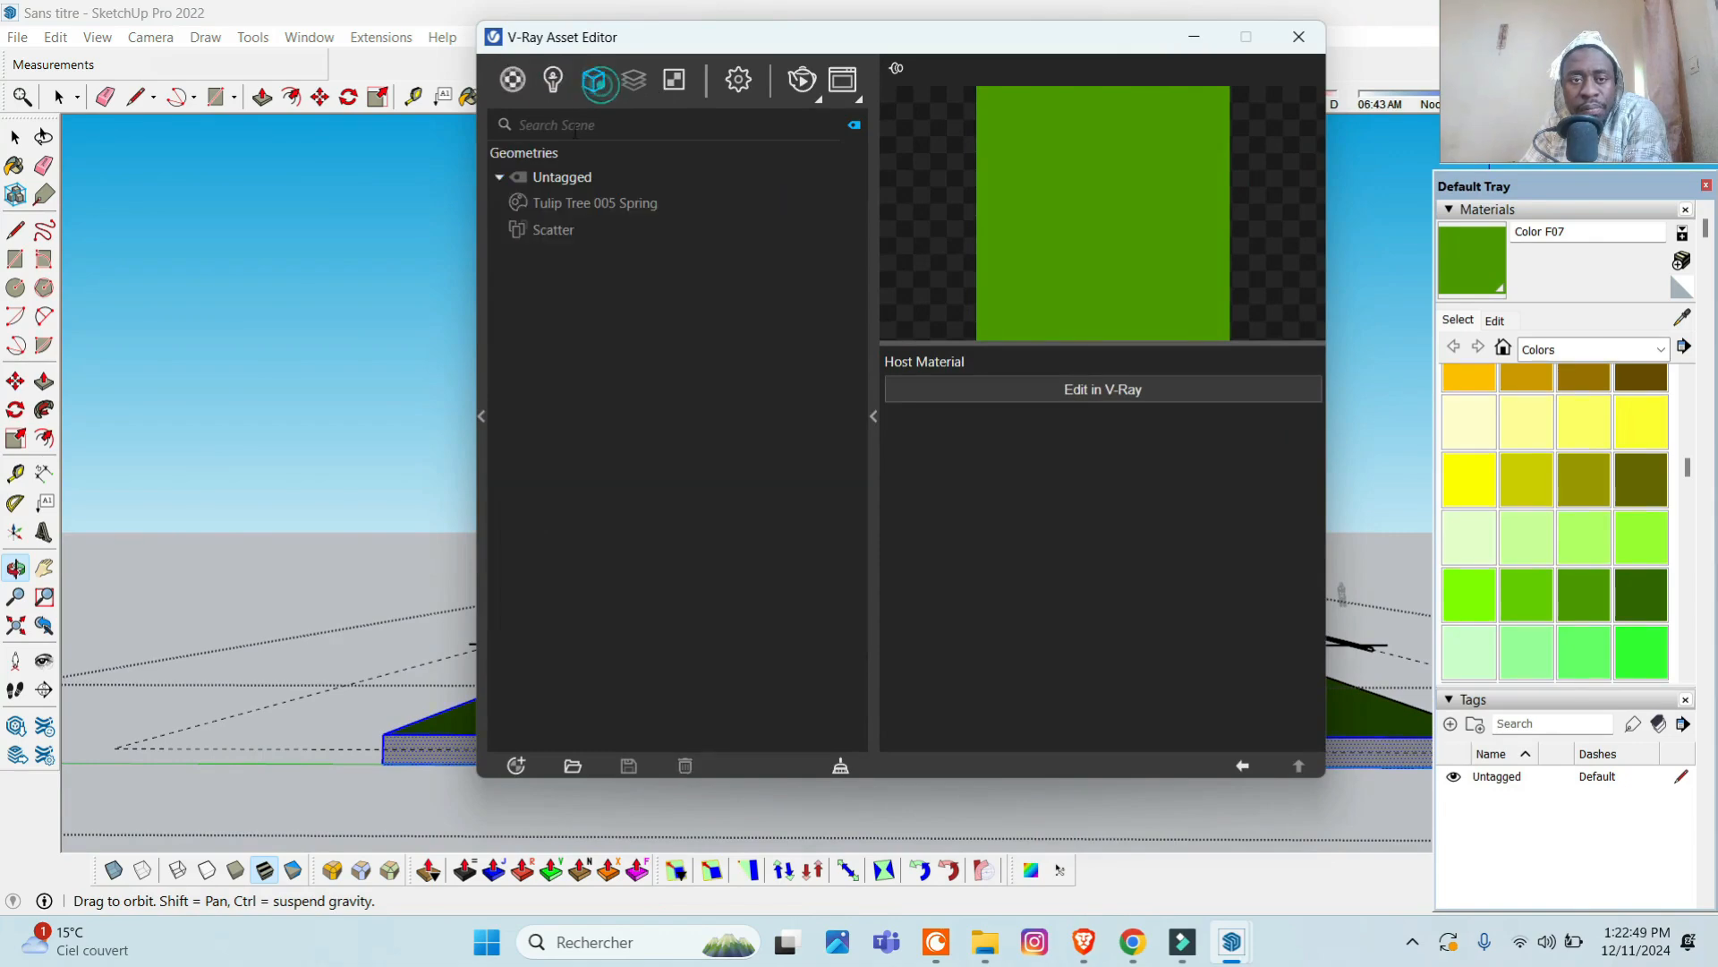
pyautogui.click(574, 229)
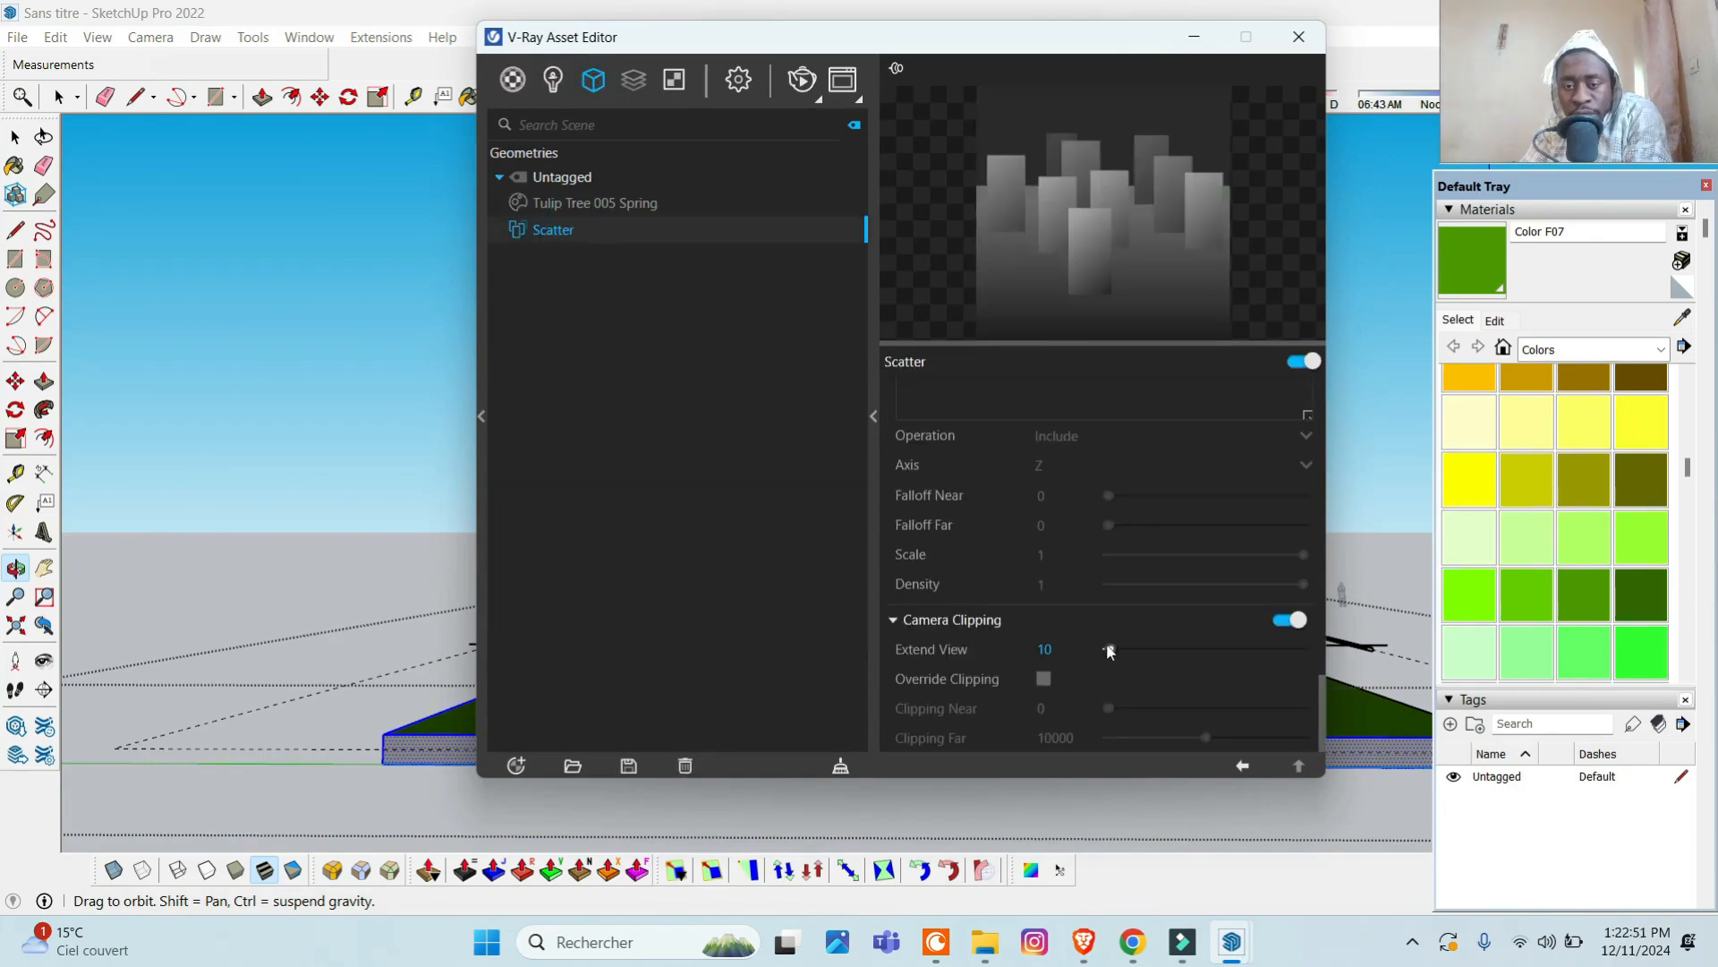
pyautogui.click(1044, 678)
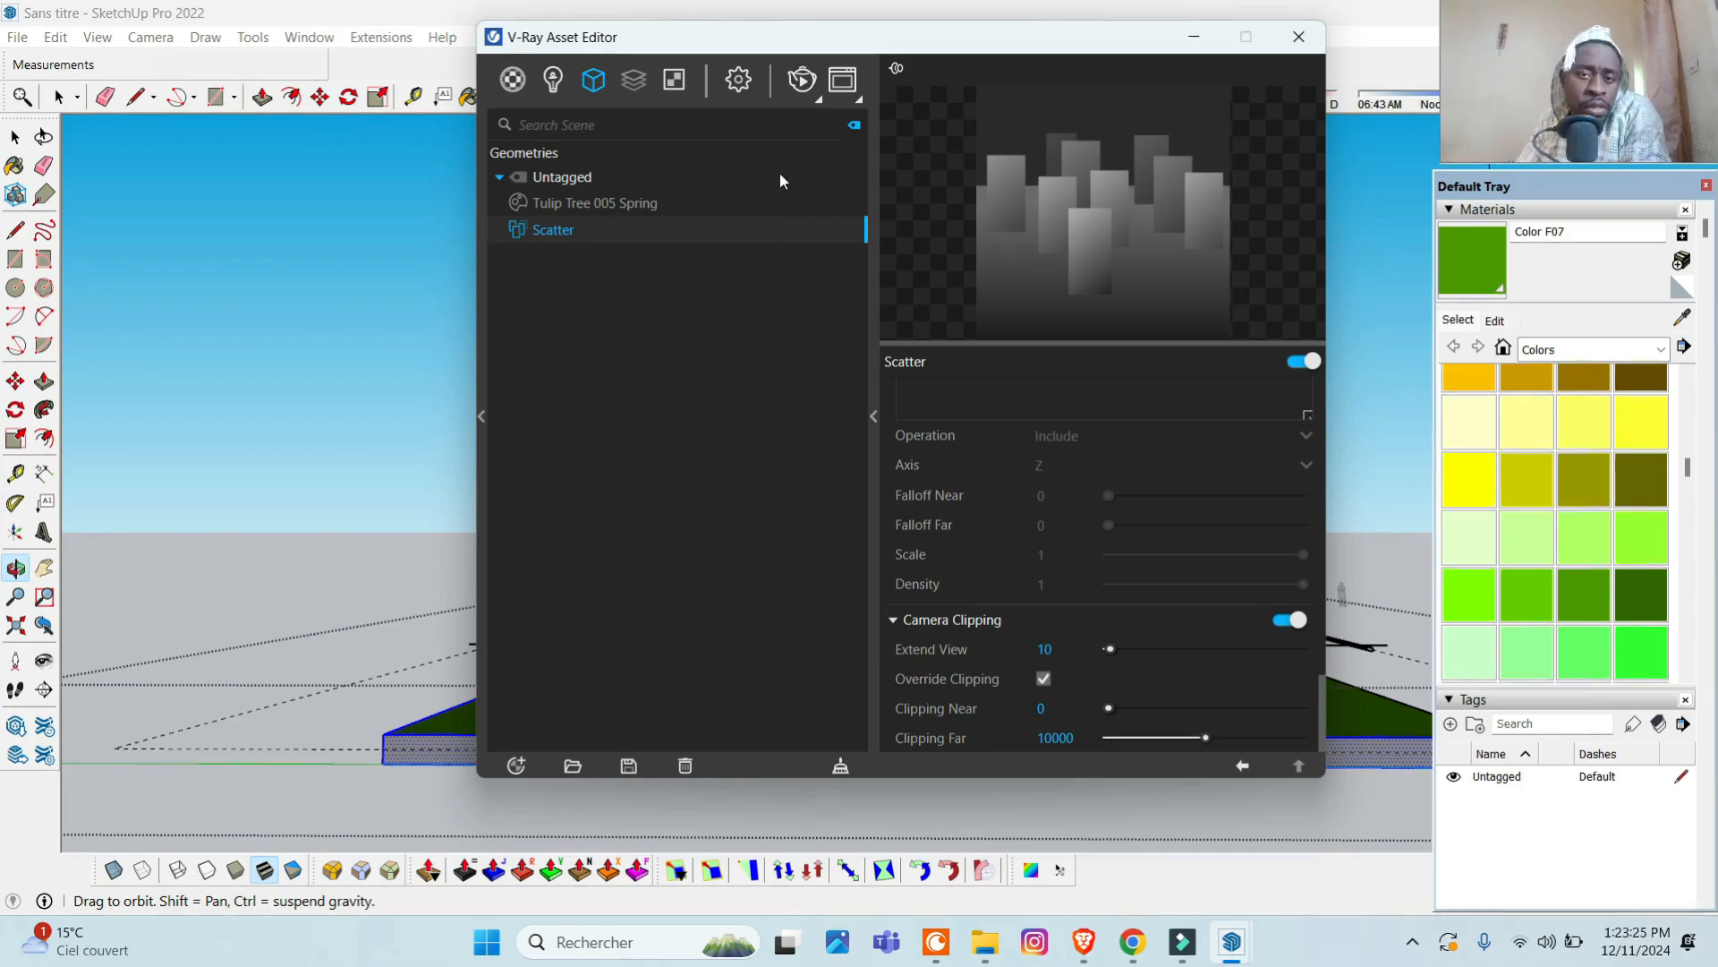
# - Open the V-Ray Frame Buffer with the last tree render and maximize it
pyautogui.click(844, 82)
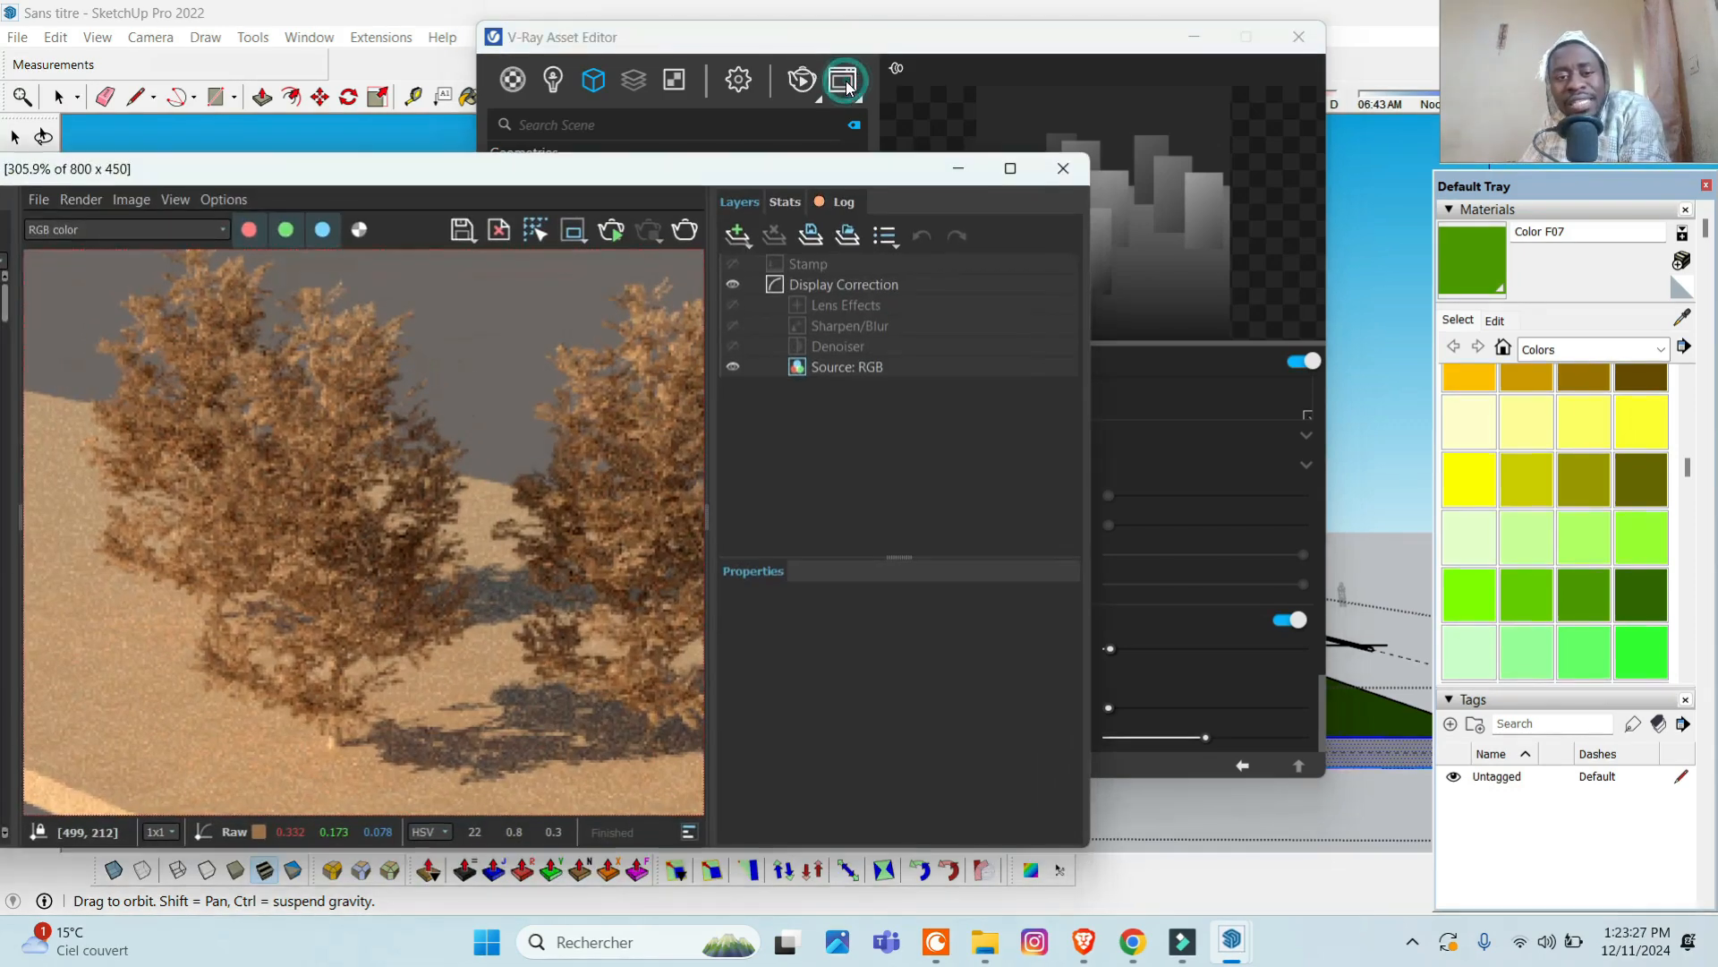
pyautogui.click(1032, 167)
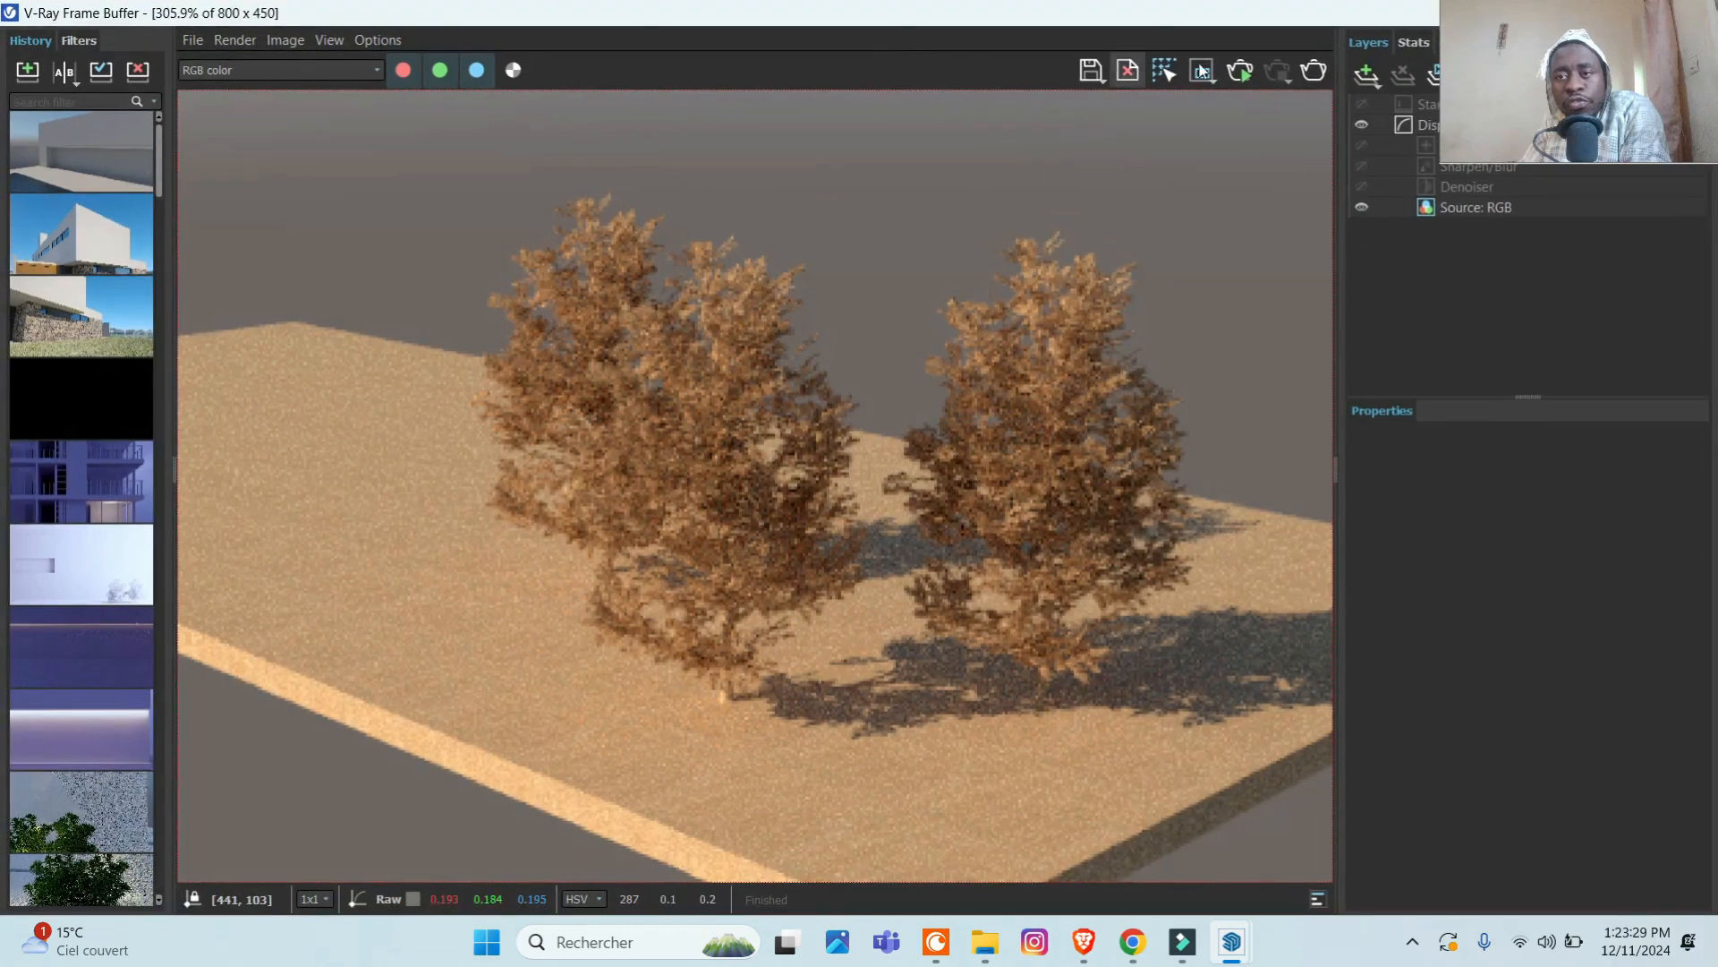
pyautogui.moveTo(1548, 66); pyautogui.dragTo(1532, 313)
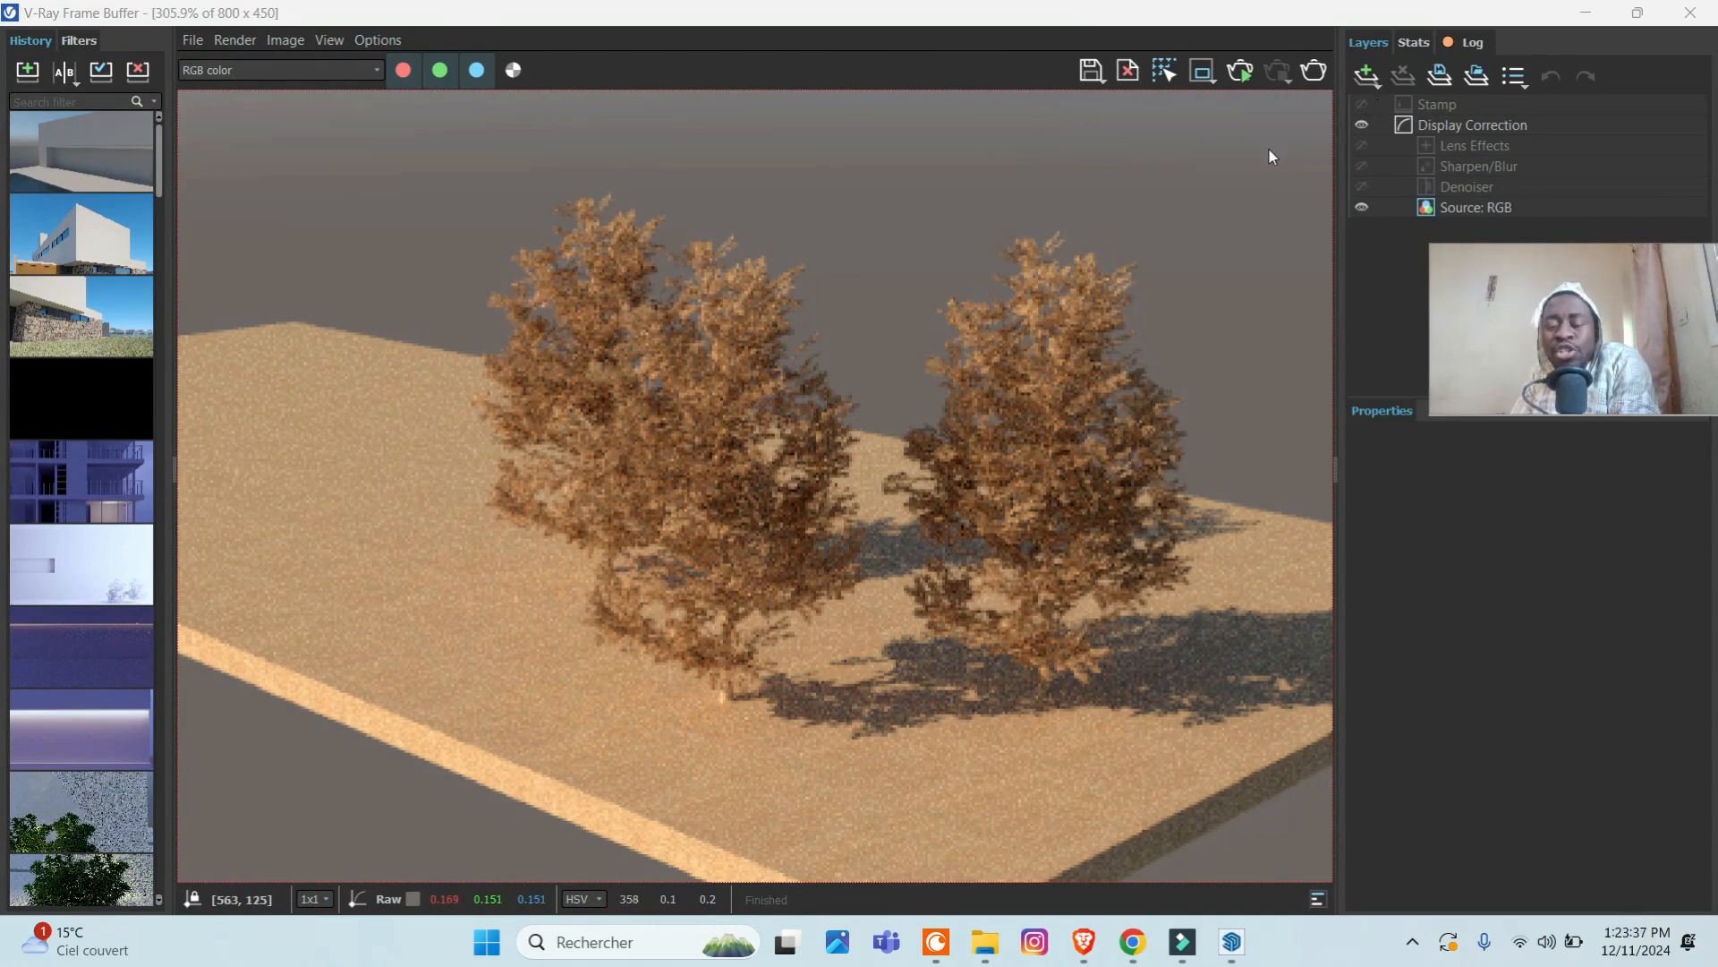
# - Draw a rectangular render region around the rightmost tree, adjust its width and position, and turn region render off
pyautogui.click(1202, 72)
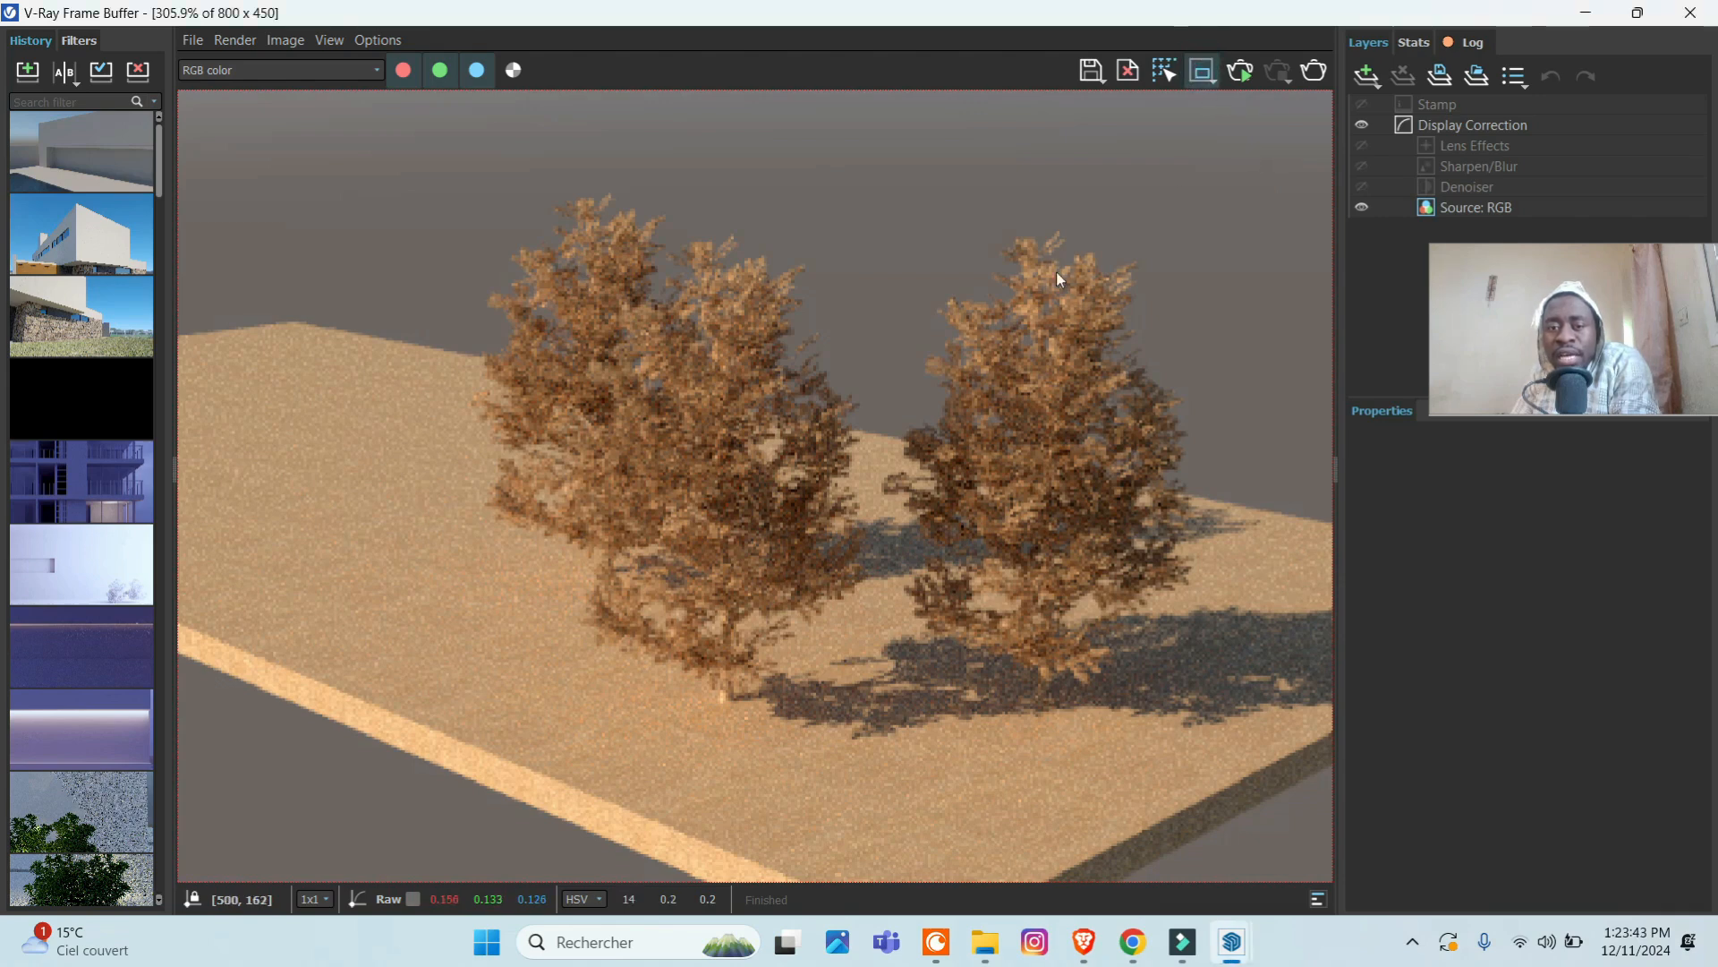
pyautogui.moveTo(914, 228); pyautogui.dragTo(1212, 781)
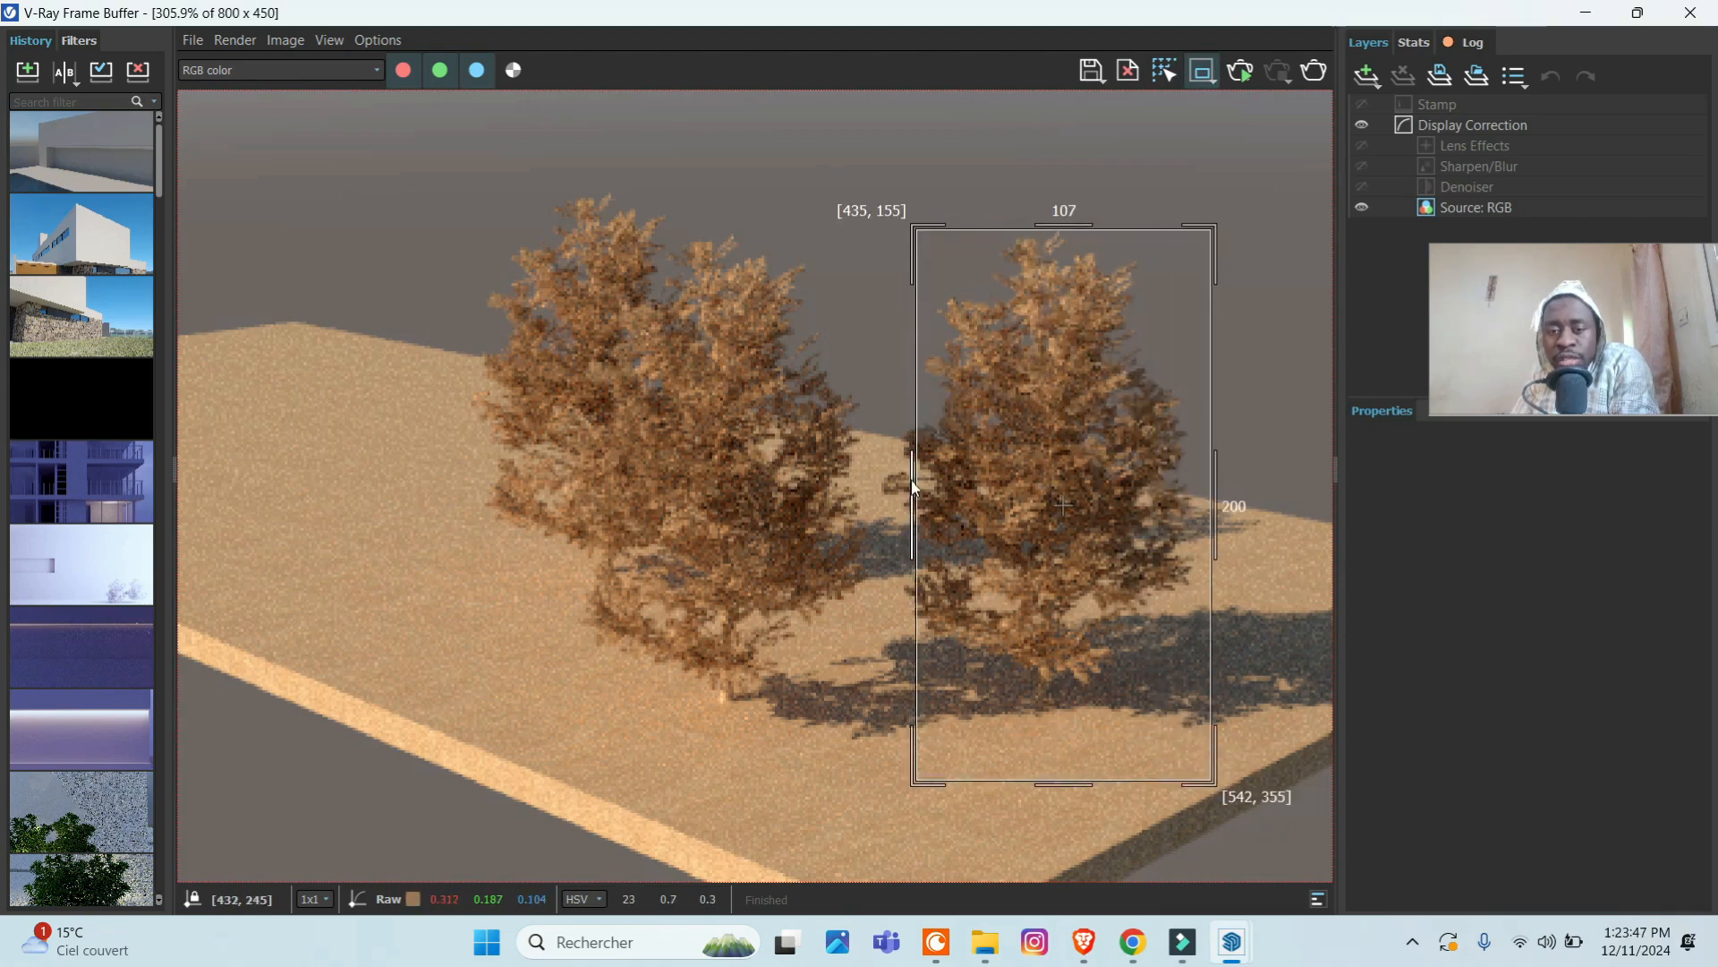
pyautogui.moveTo(914, 484); pyautogui.dragTo(877, 485)
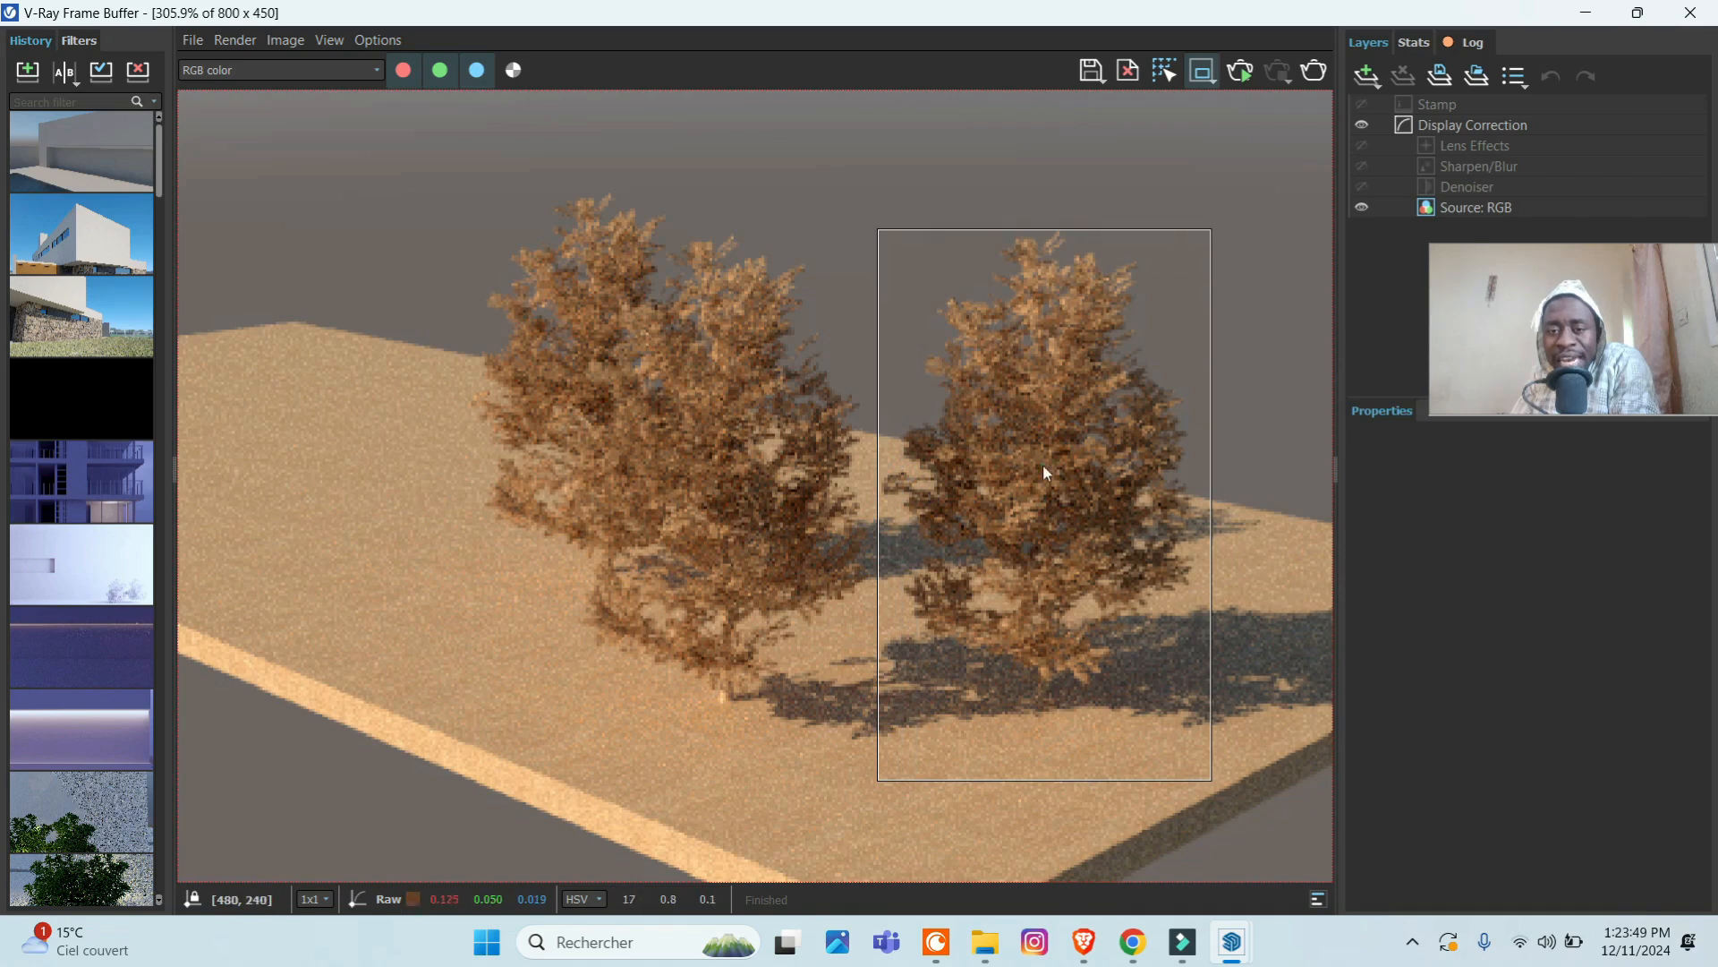
pyautogui.moveTo(1043, 465); pyautogui.dragTo(1041, 410)
pyautogui.moveTo(896, 166); pyautogui.dragTo(1216, 685)
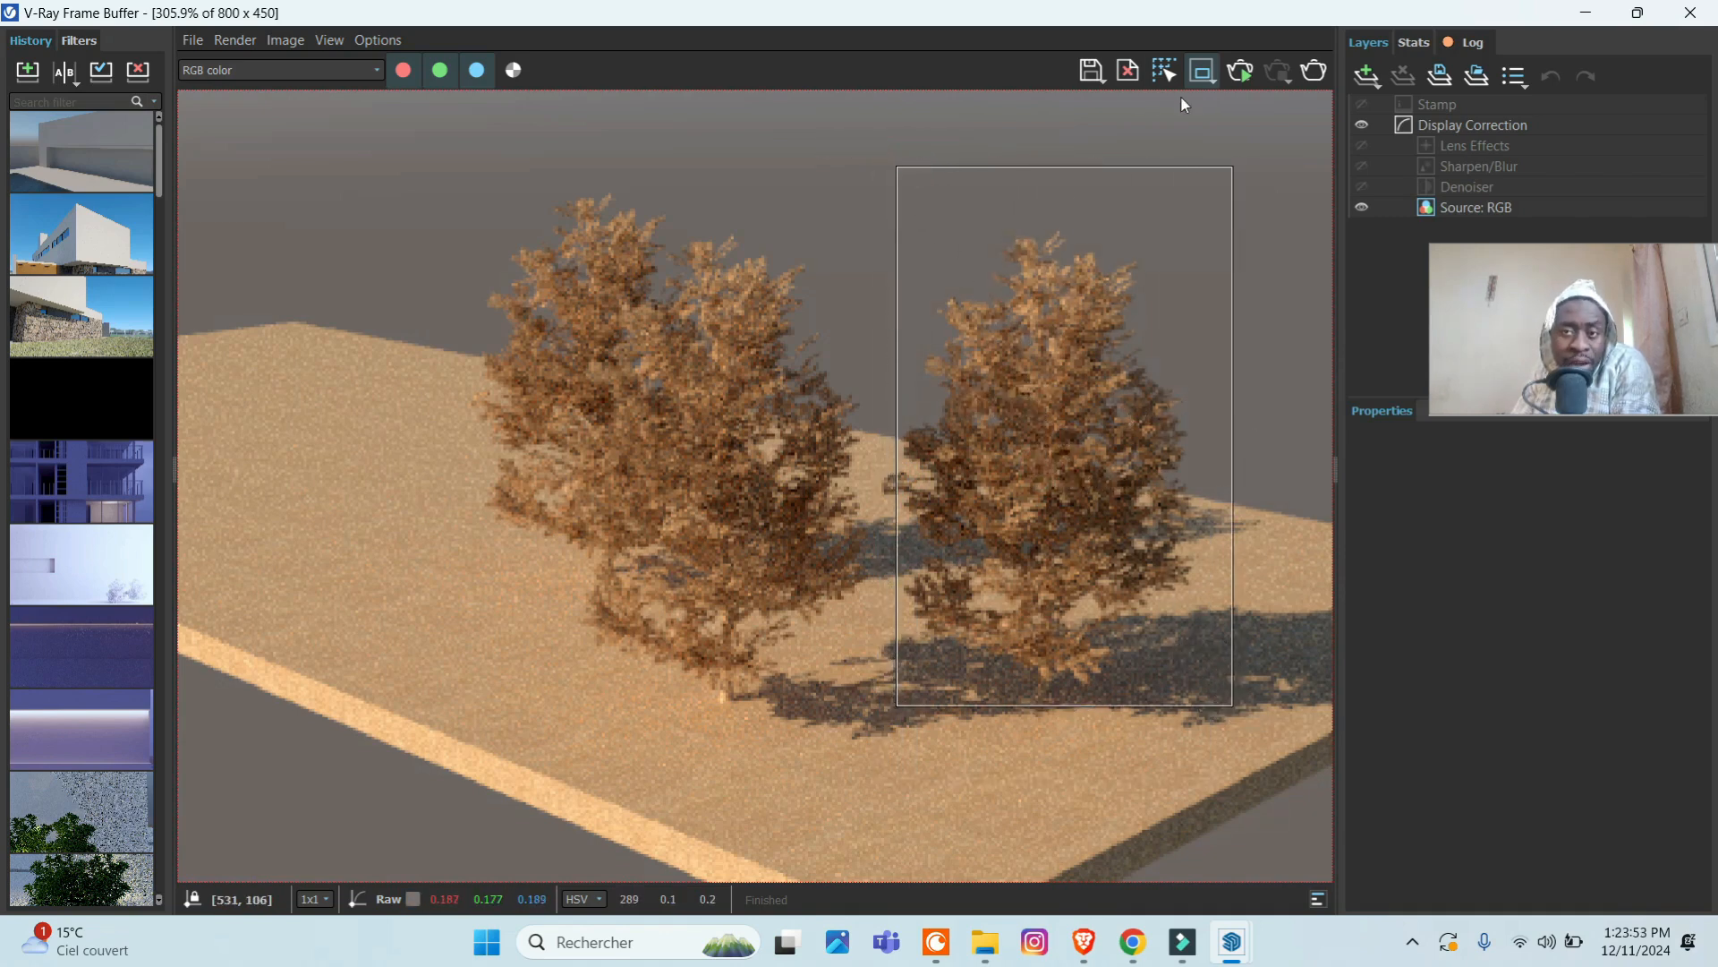
pyautogui.click(1202, 78)
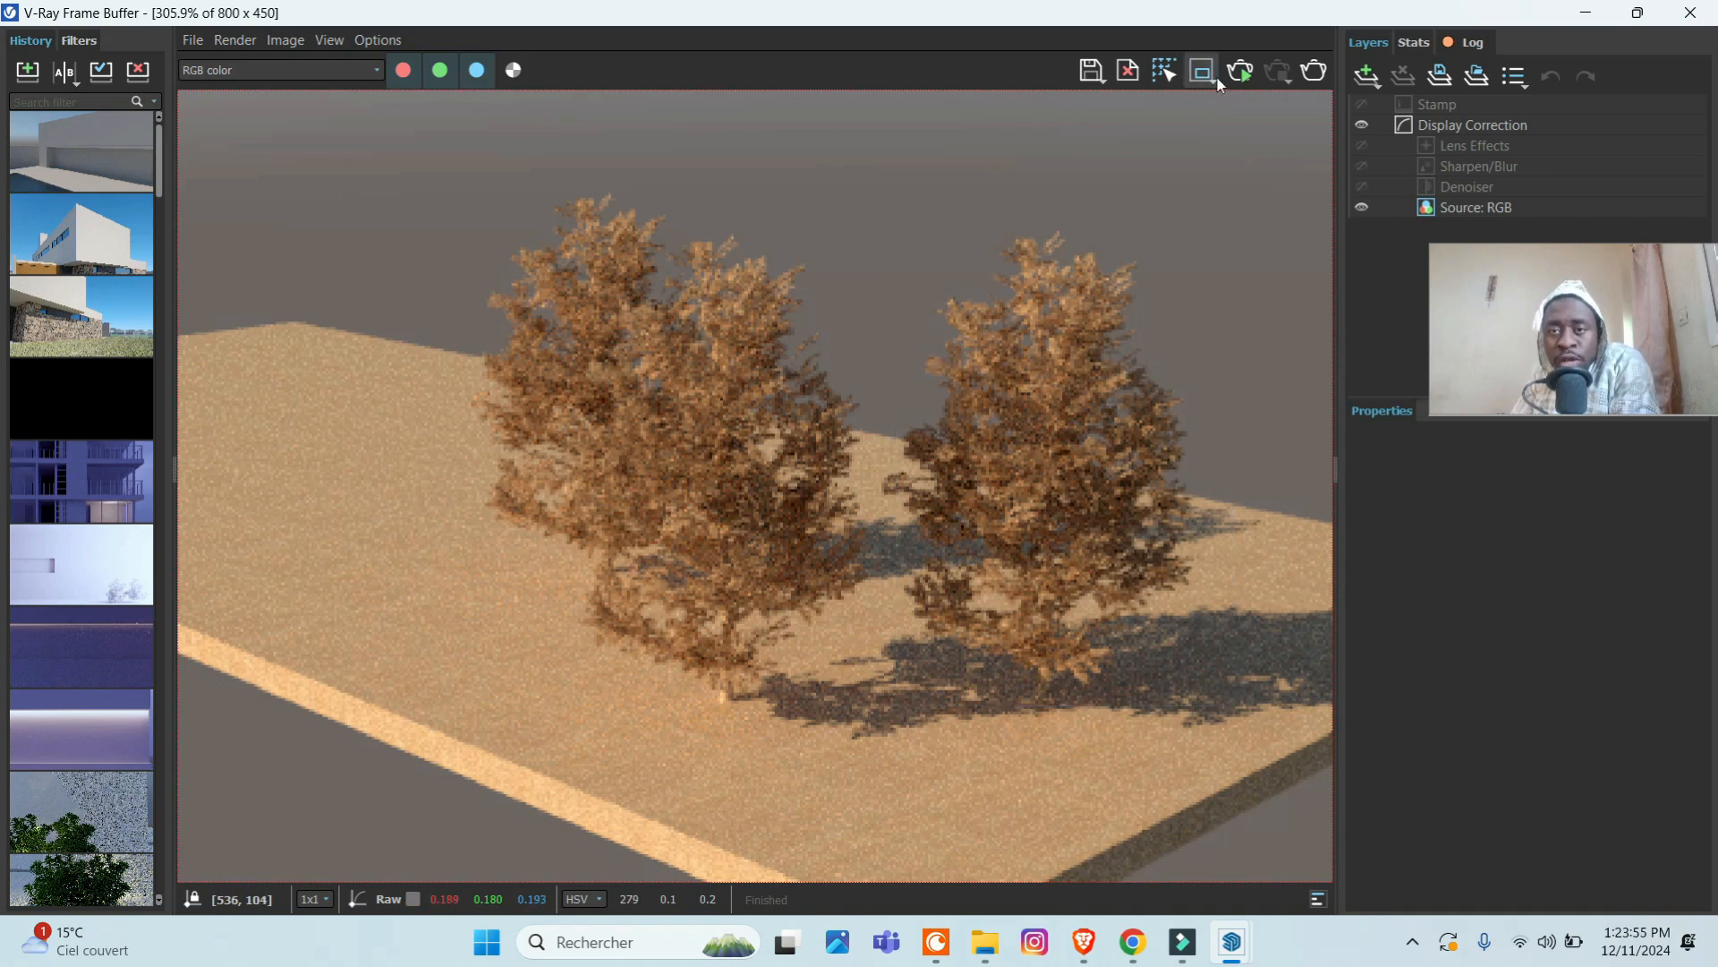
# - Switch to polygon region render and outline the rightmost tree with a closed polygon
pyautogui.click(1216, 79)
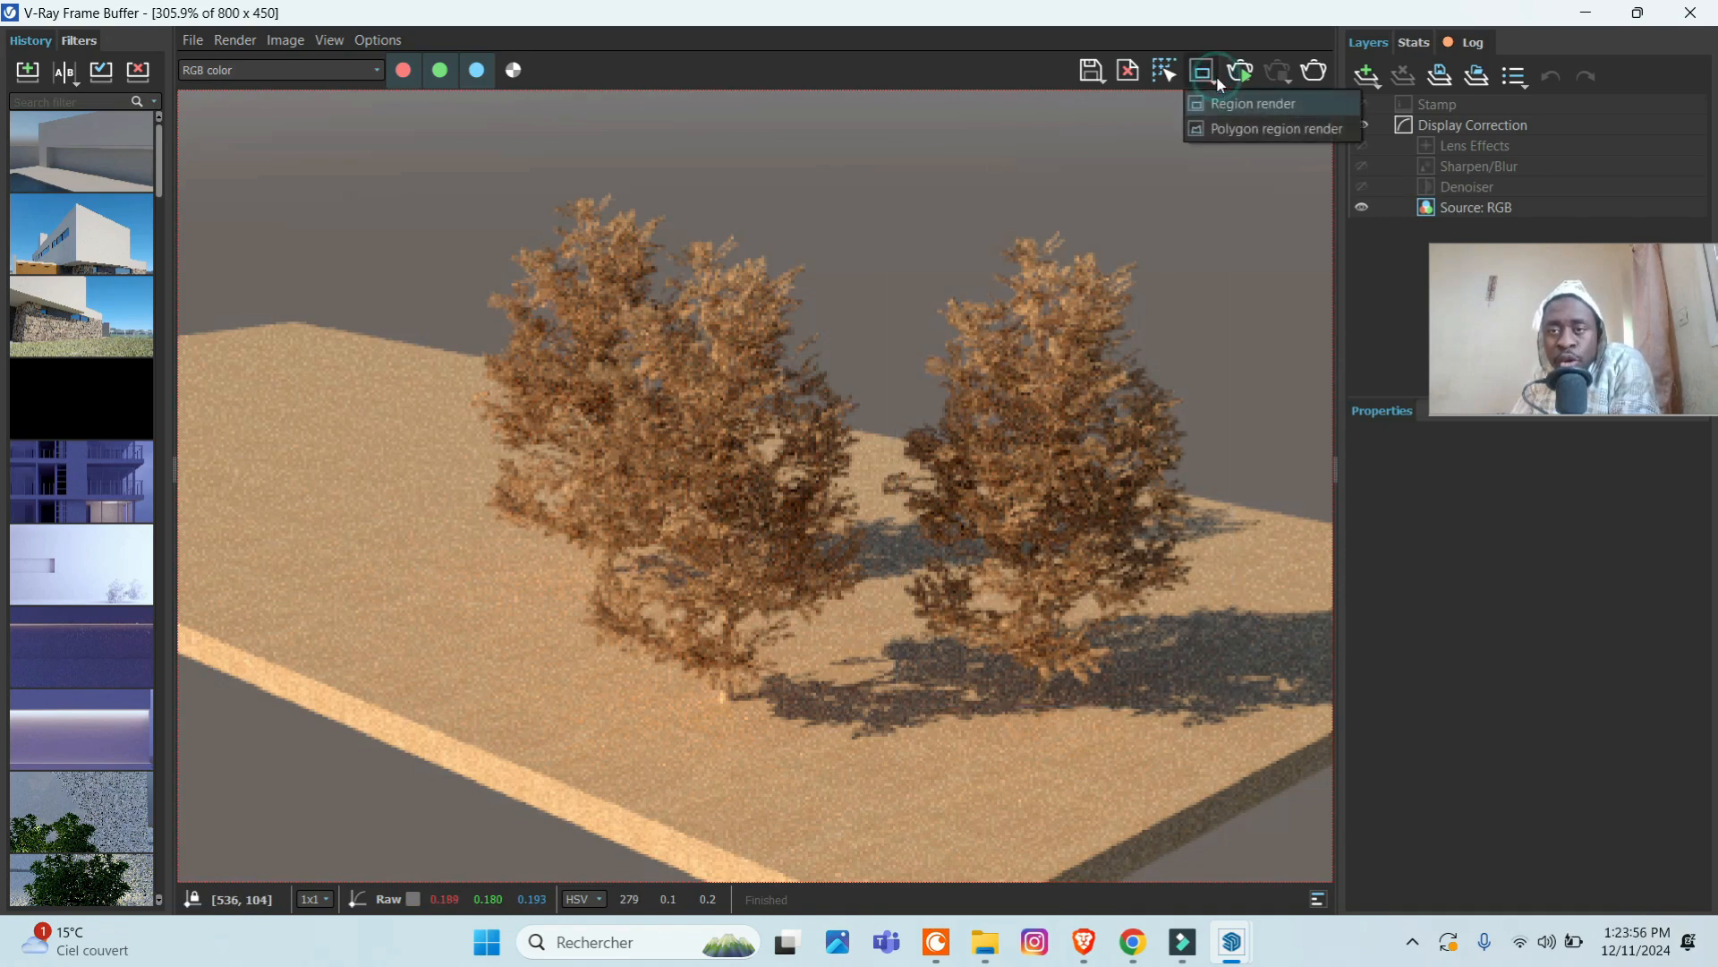
pyautogui.click(1297, 129)
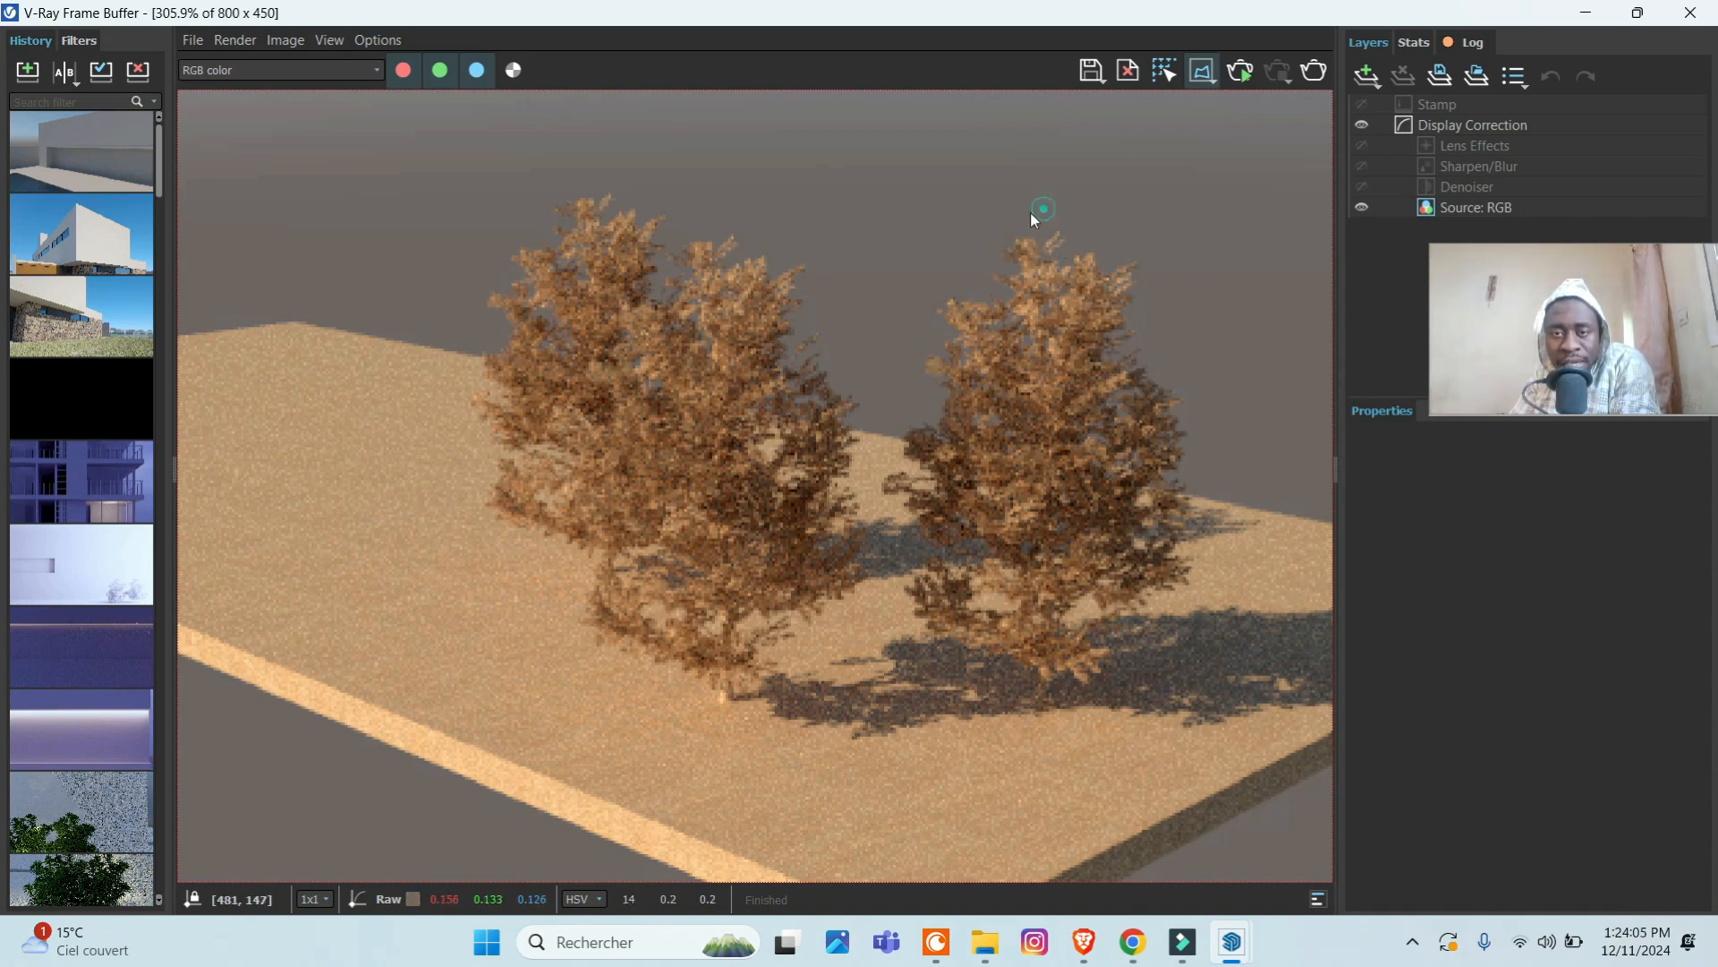
pyautogui.click(911, 349)
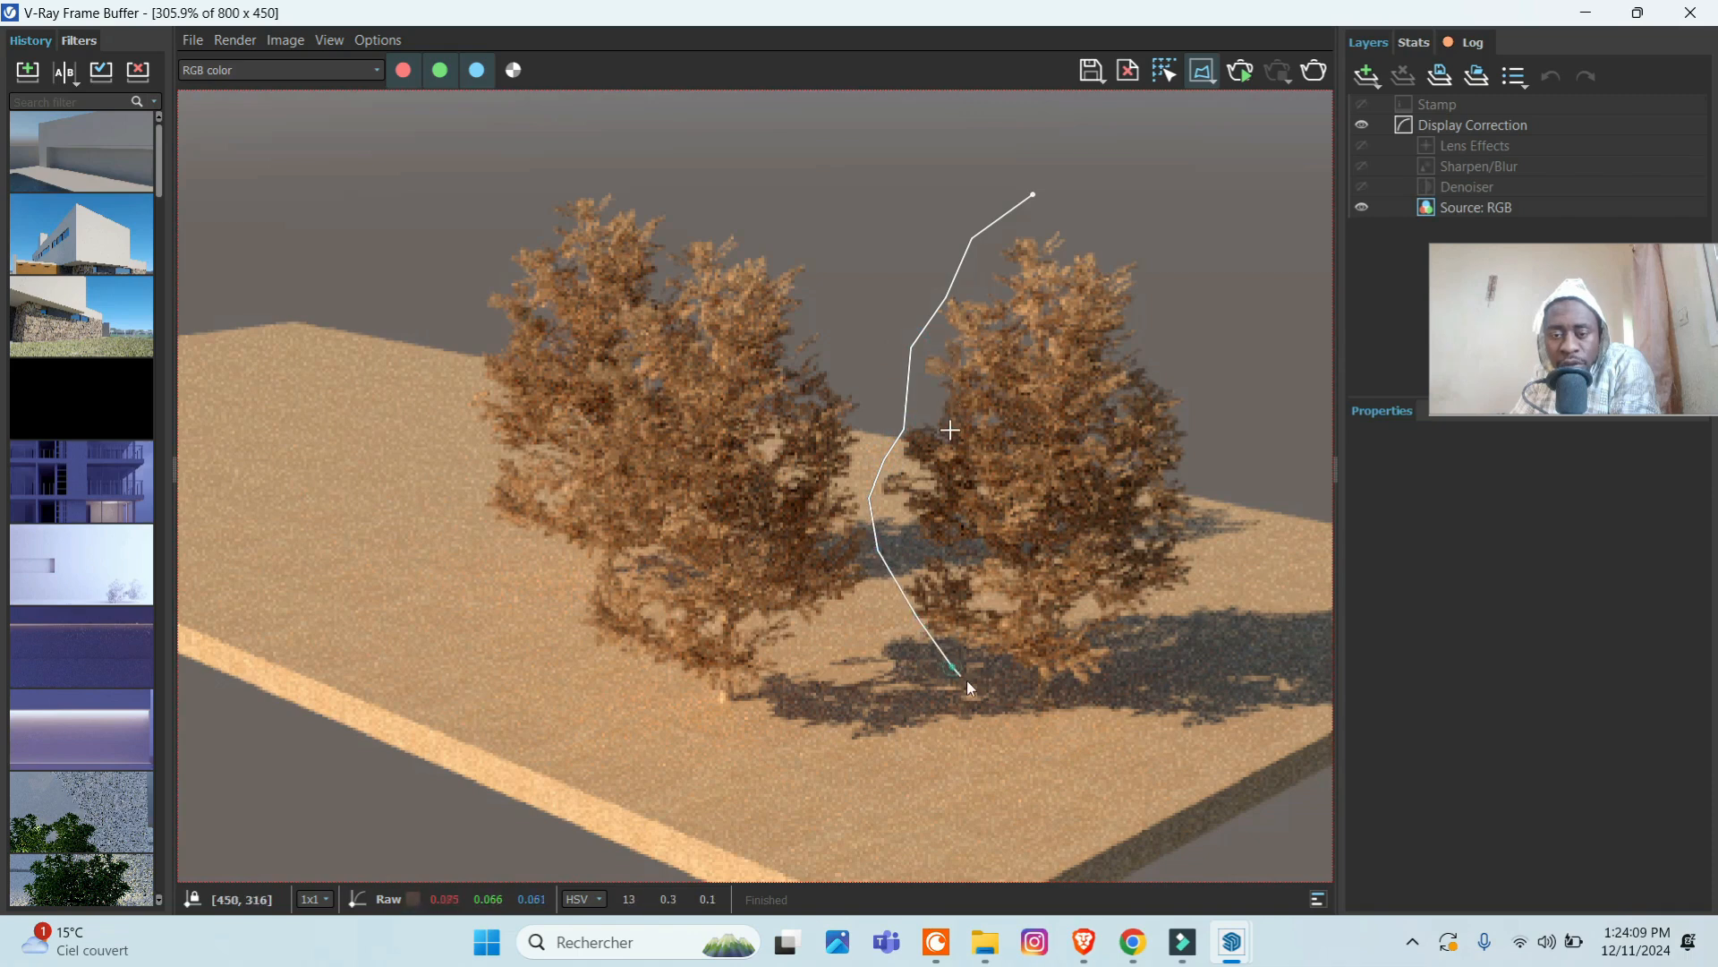
pyautogui.click(1230, 494)
pyautogui.click(1233, 367)
pyautogui.click(1198, 260)
pyautogui.click(1097, 170)
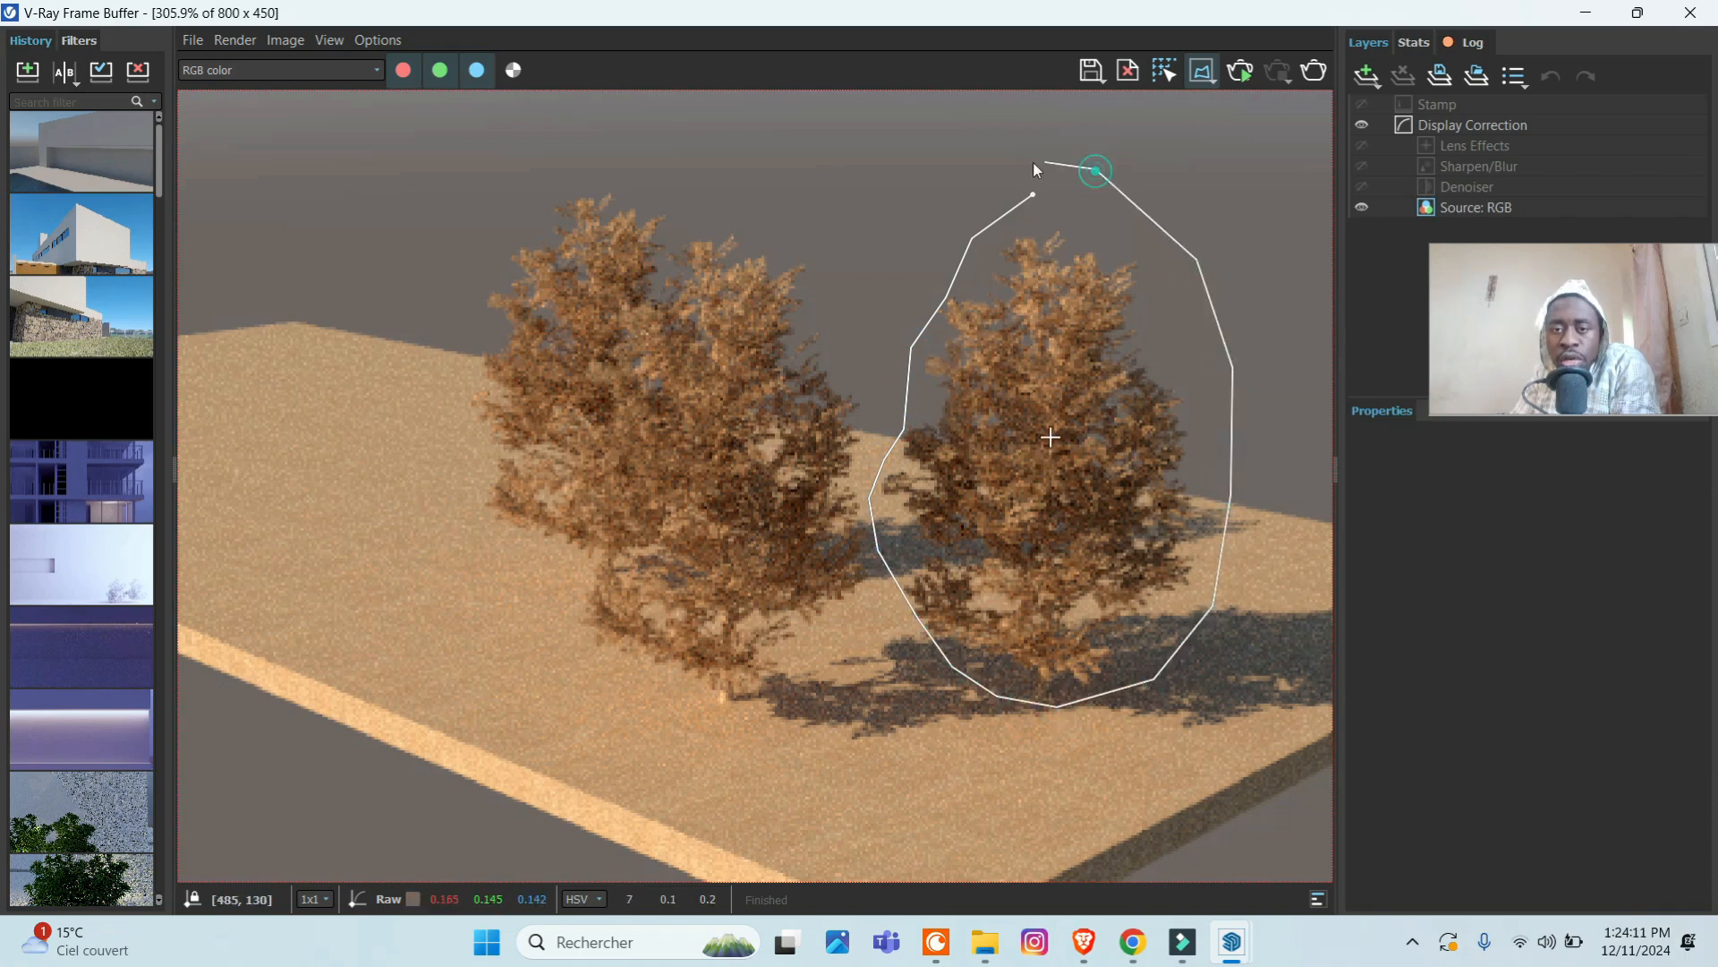
pyautogui.doubleClick(1033, 191)
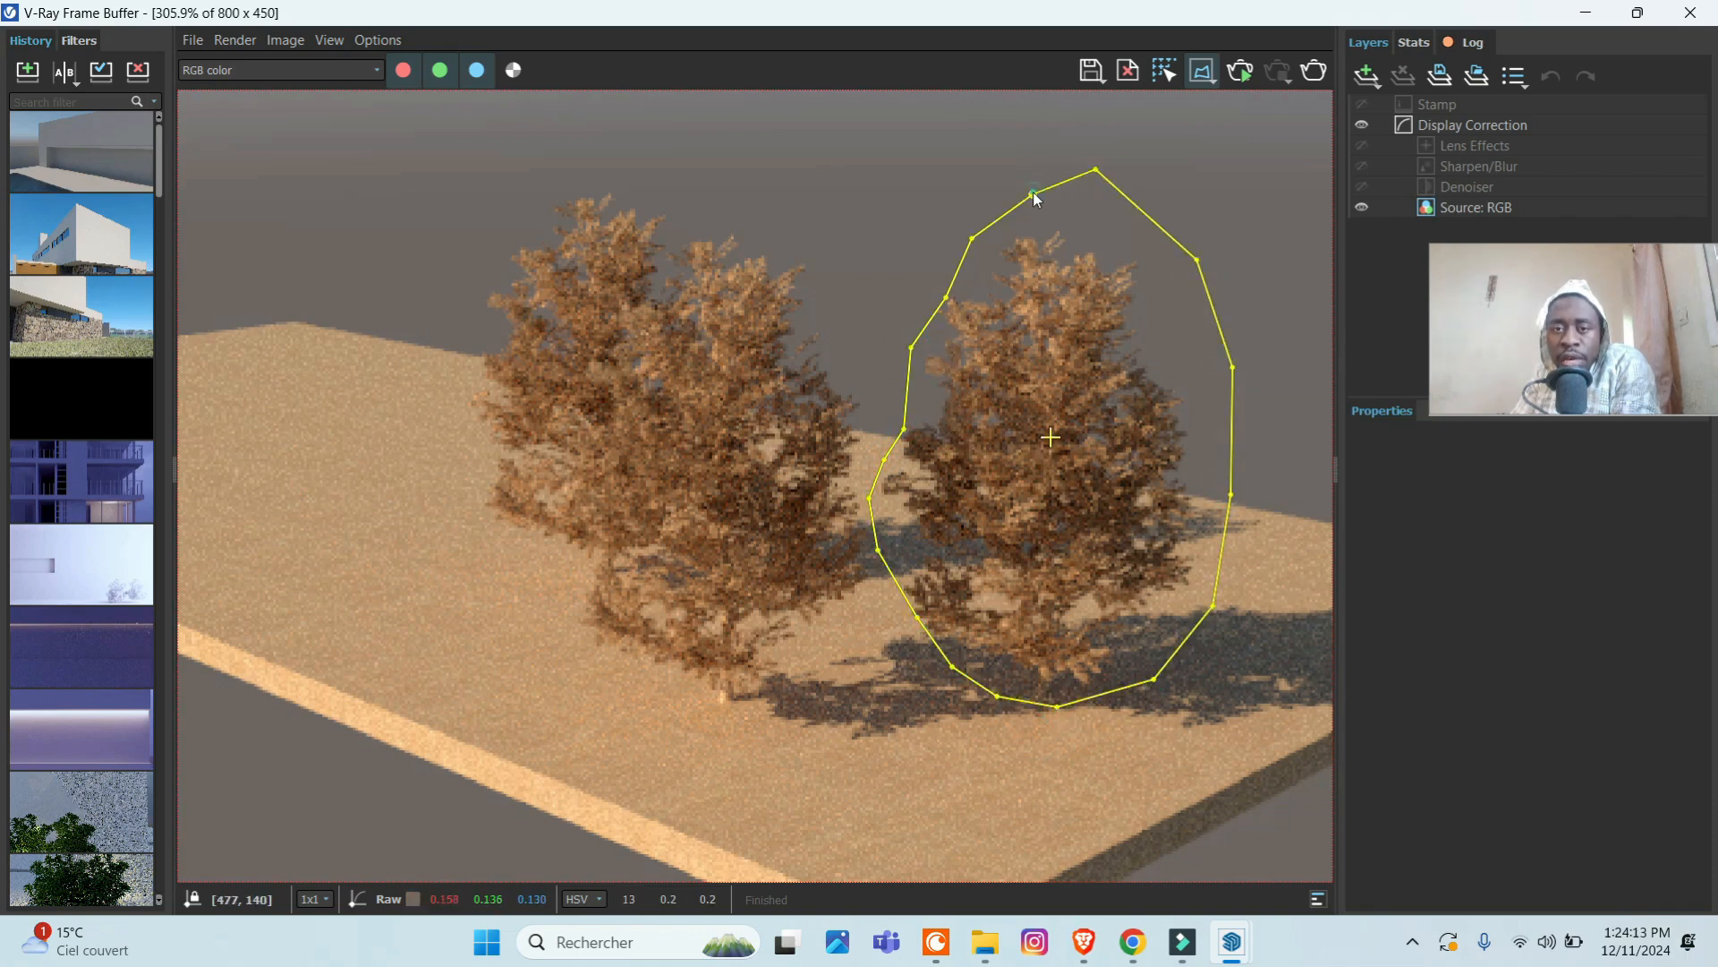
# - Draw a second closed polygon region around the two trees on the other side of the slab
pyautogui.click(559, 166)
pyautogui.click(750, 217)
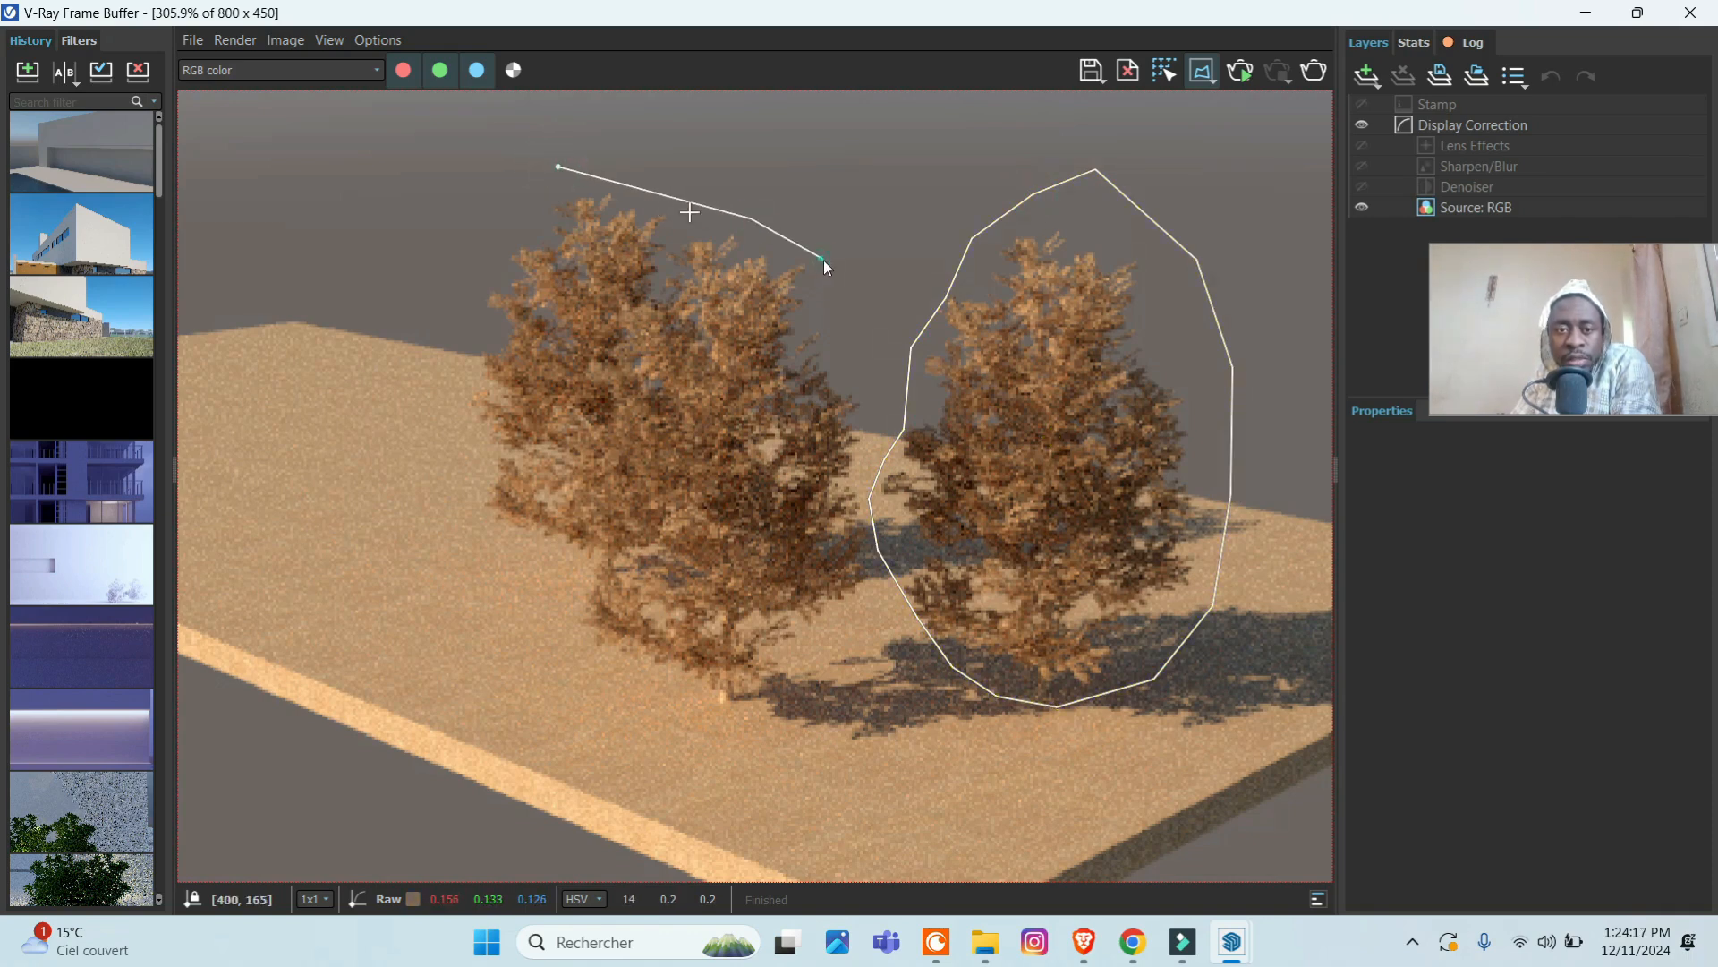
pyautogui.click(822, 258)
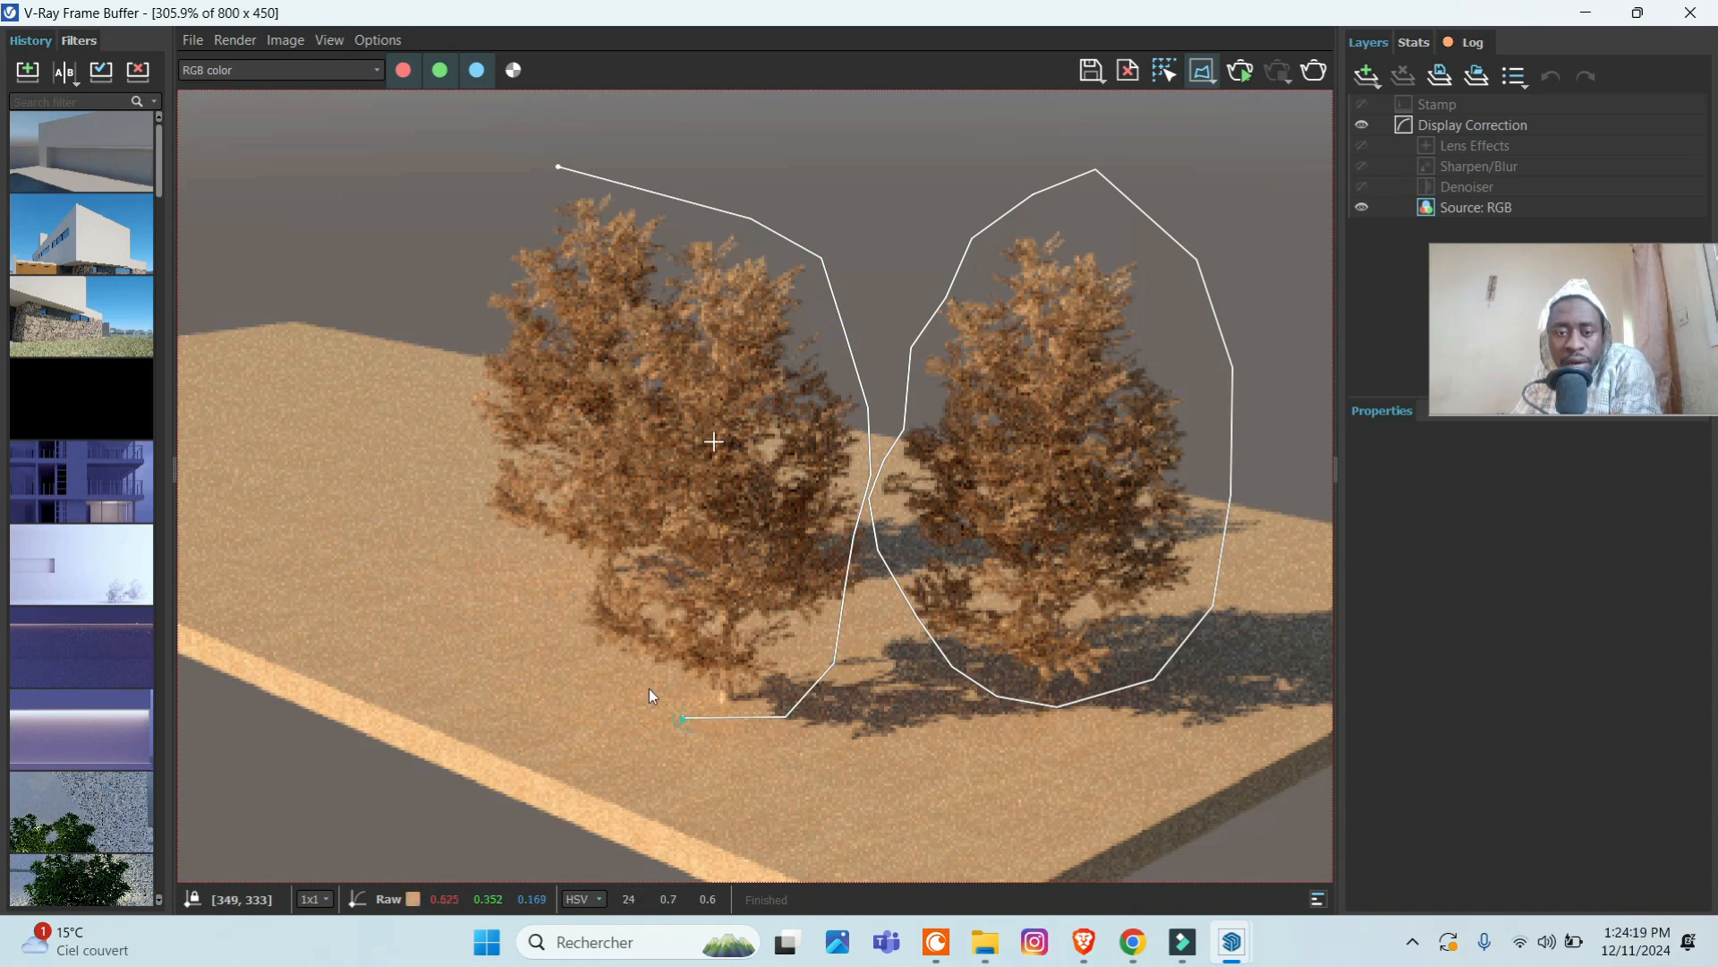
pyautogui.click(448, 346)
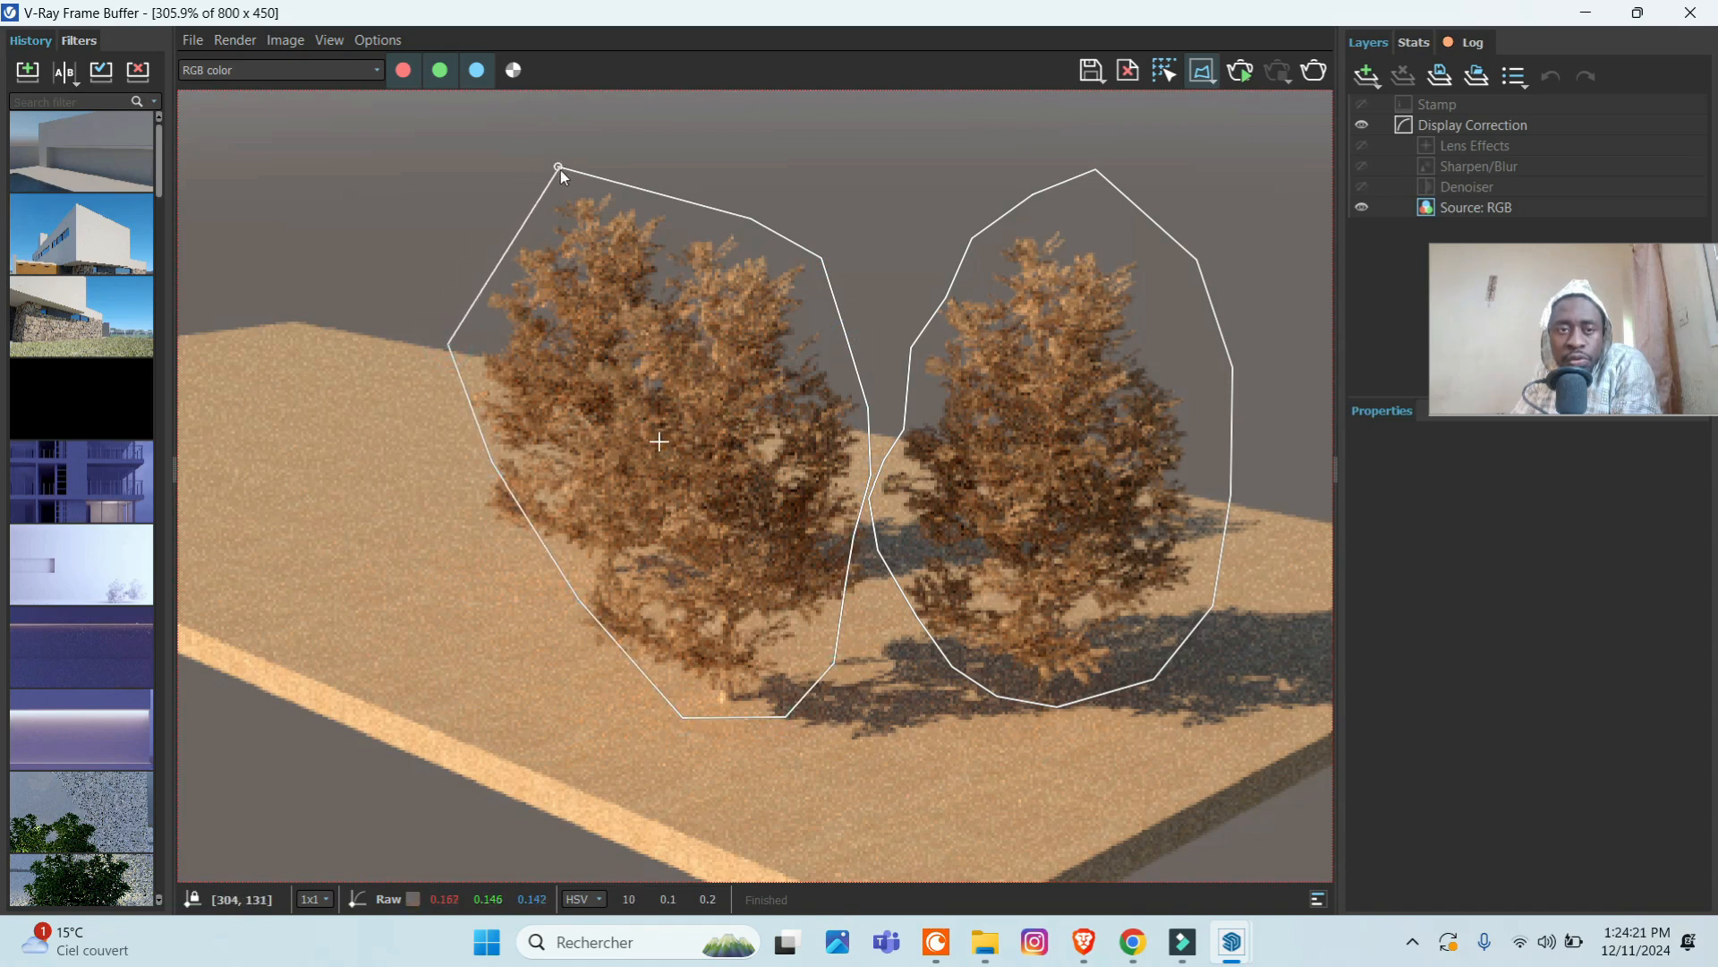
pyautogui.click(559, 167)
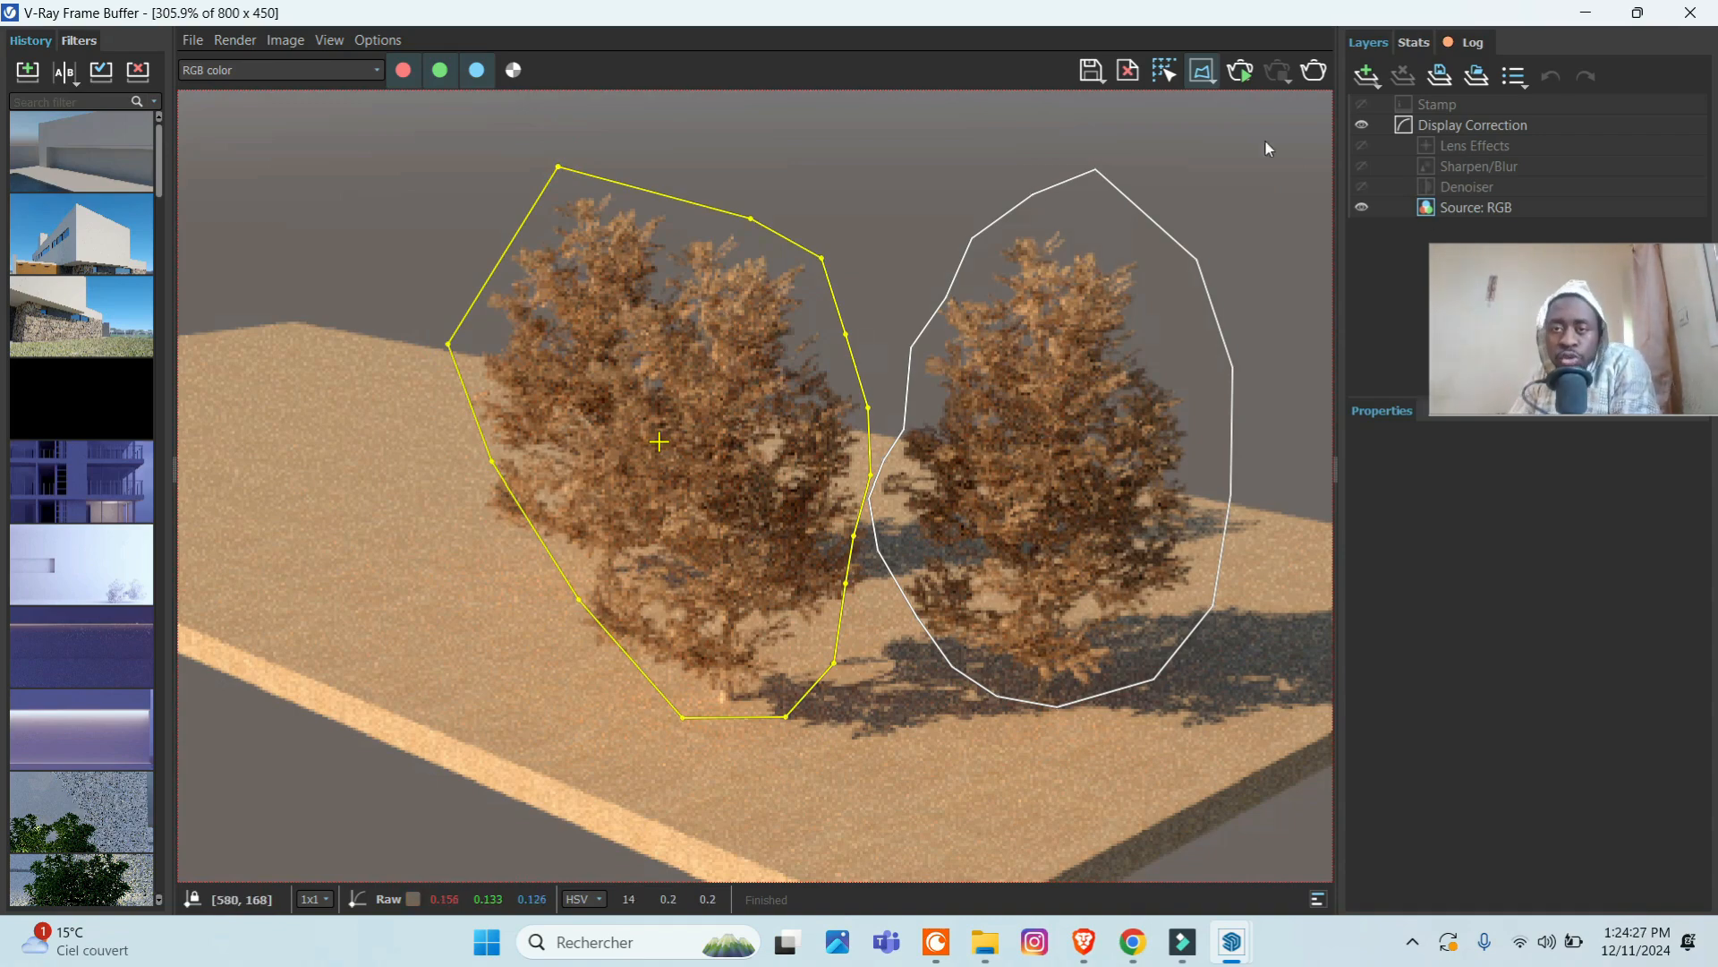
# - Render the two polygon regions and inspect them in the image
pyautogui.click(1313, 71)
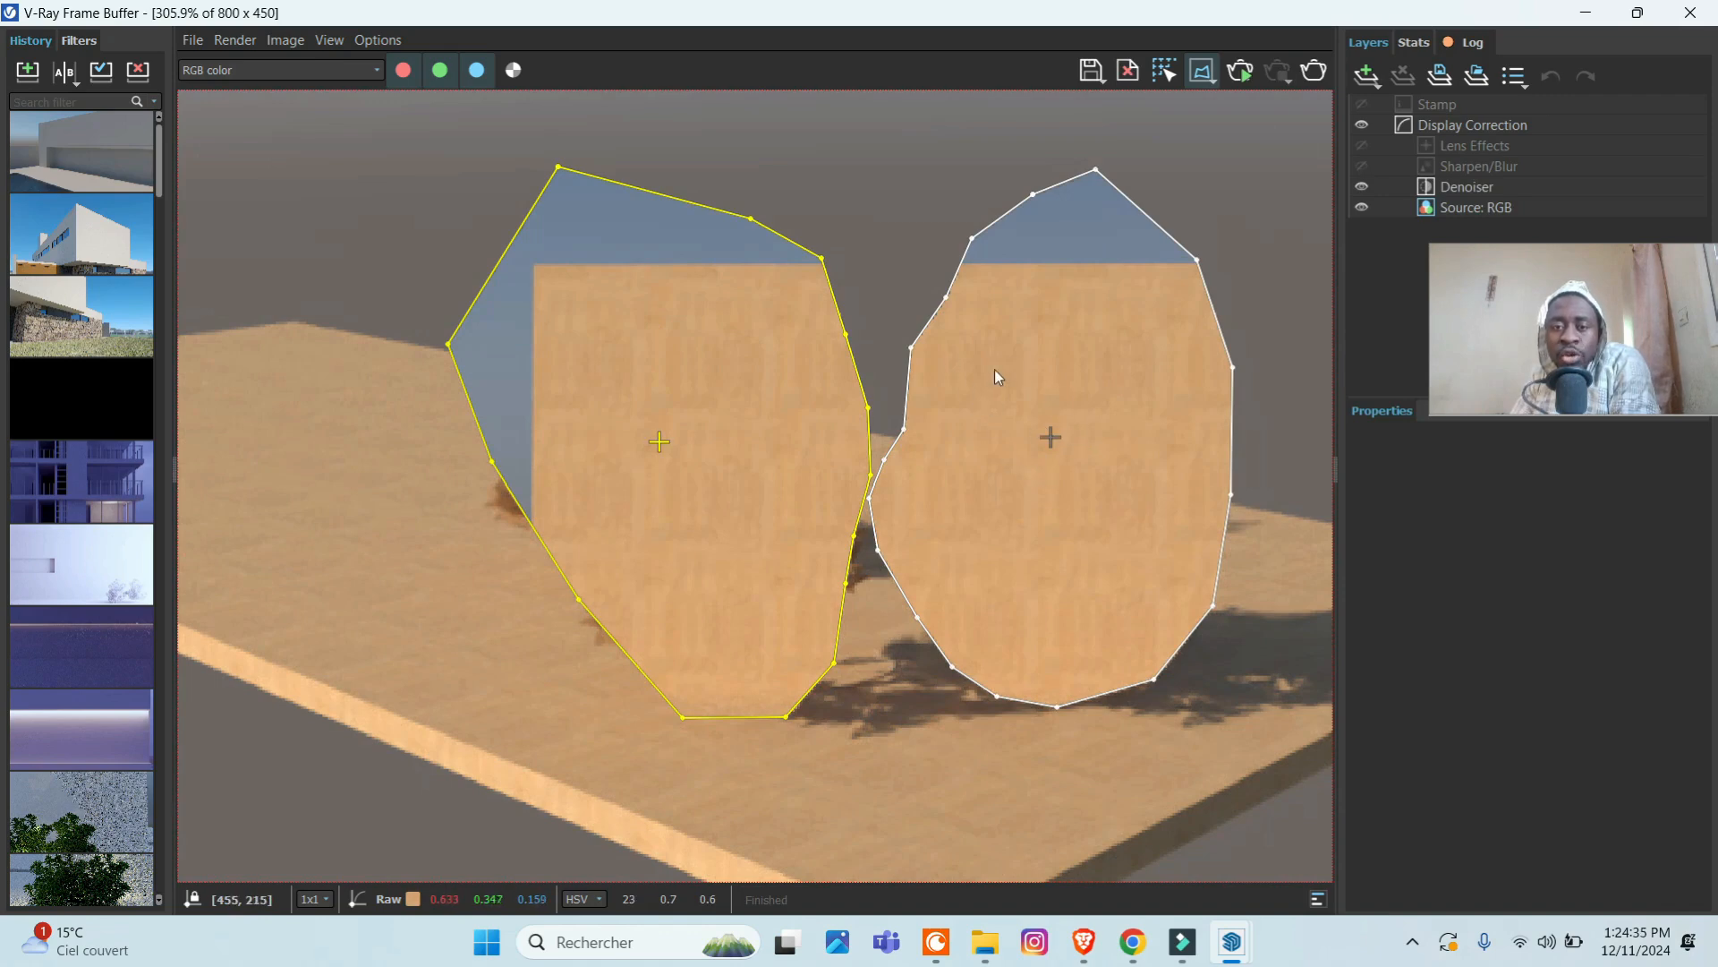
pyautogui.scroll(-5, 655, 416)
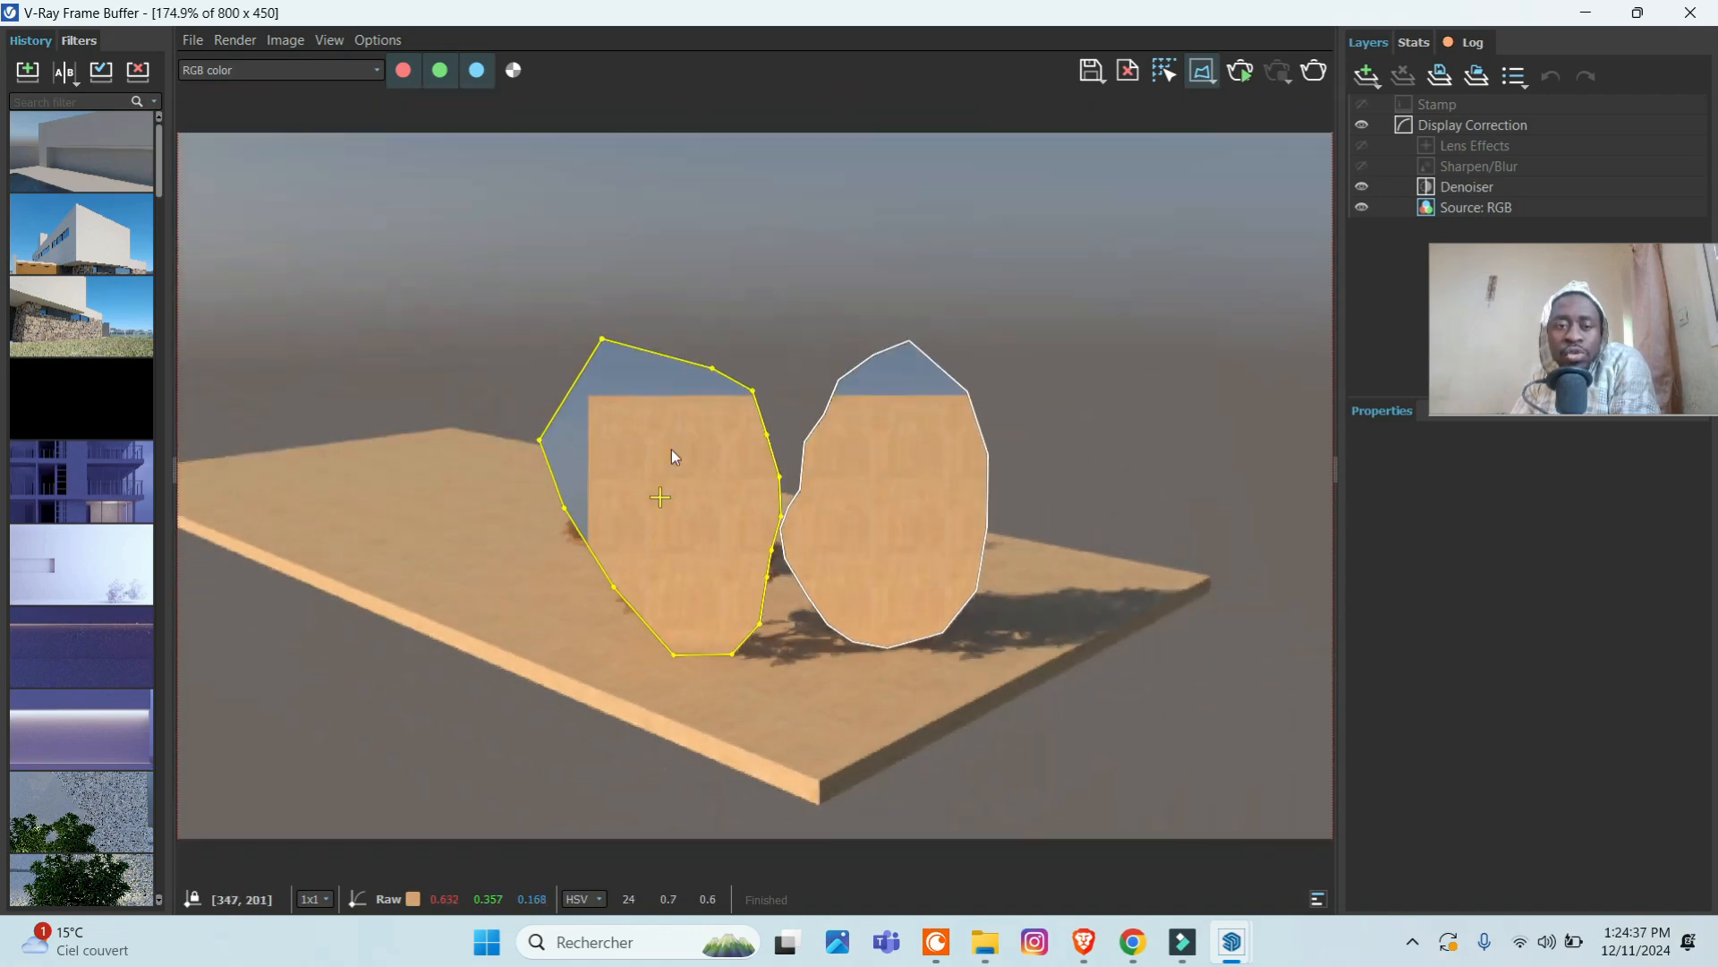
pyautogui.scroll(6, 671, 450)
pyautogui.scroll(-4, 716, 391)
pyautogui.scroll(5, 863, 469)
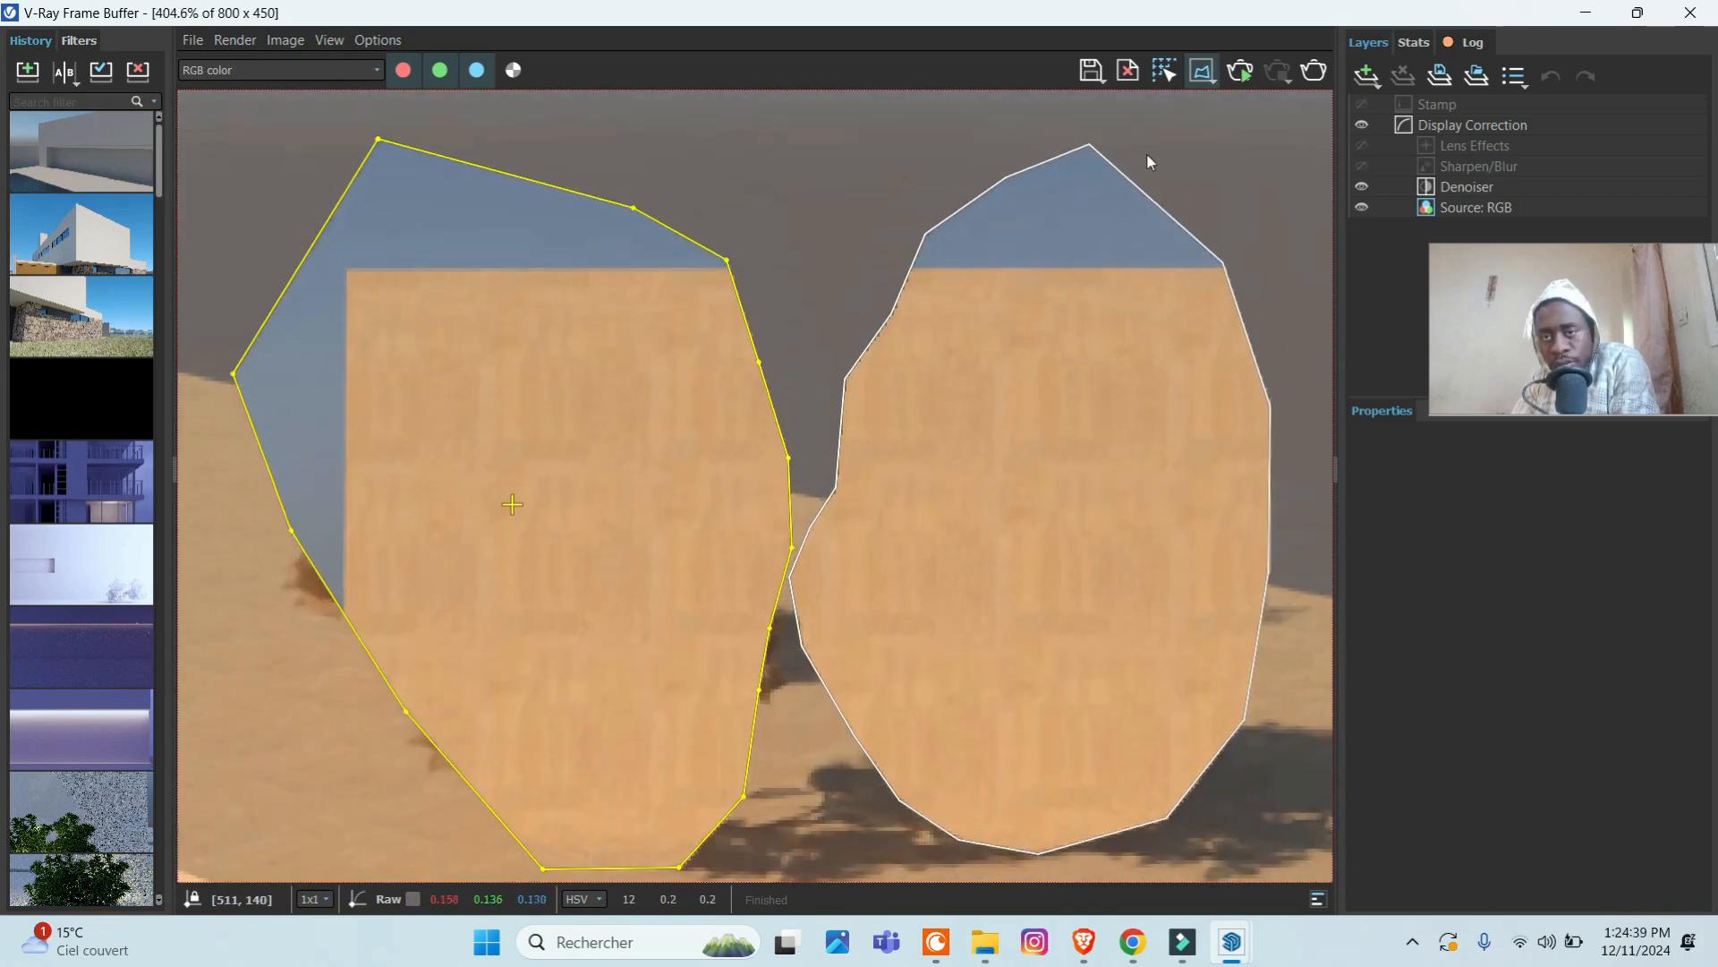
# - Switch from polygon to rectangular region render and render the existing rectangle
pyautogui.click(1216, 82)
pyautogui.click(1211, 75)
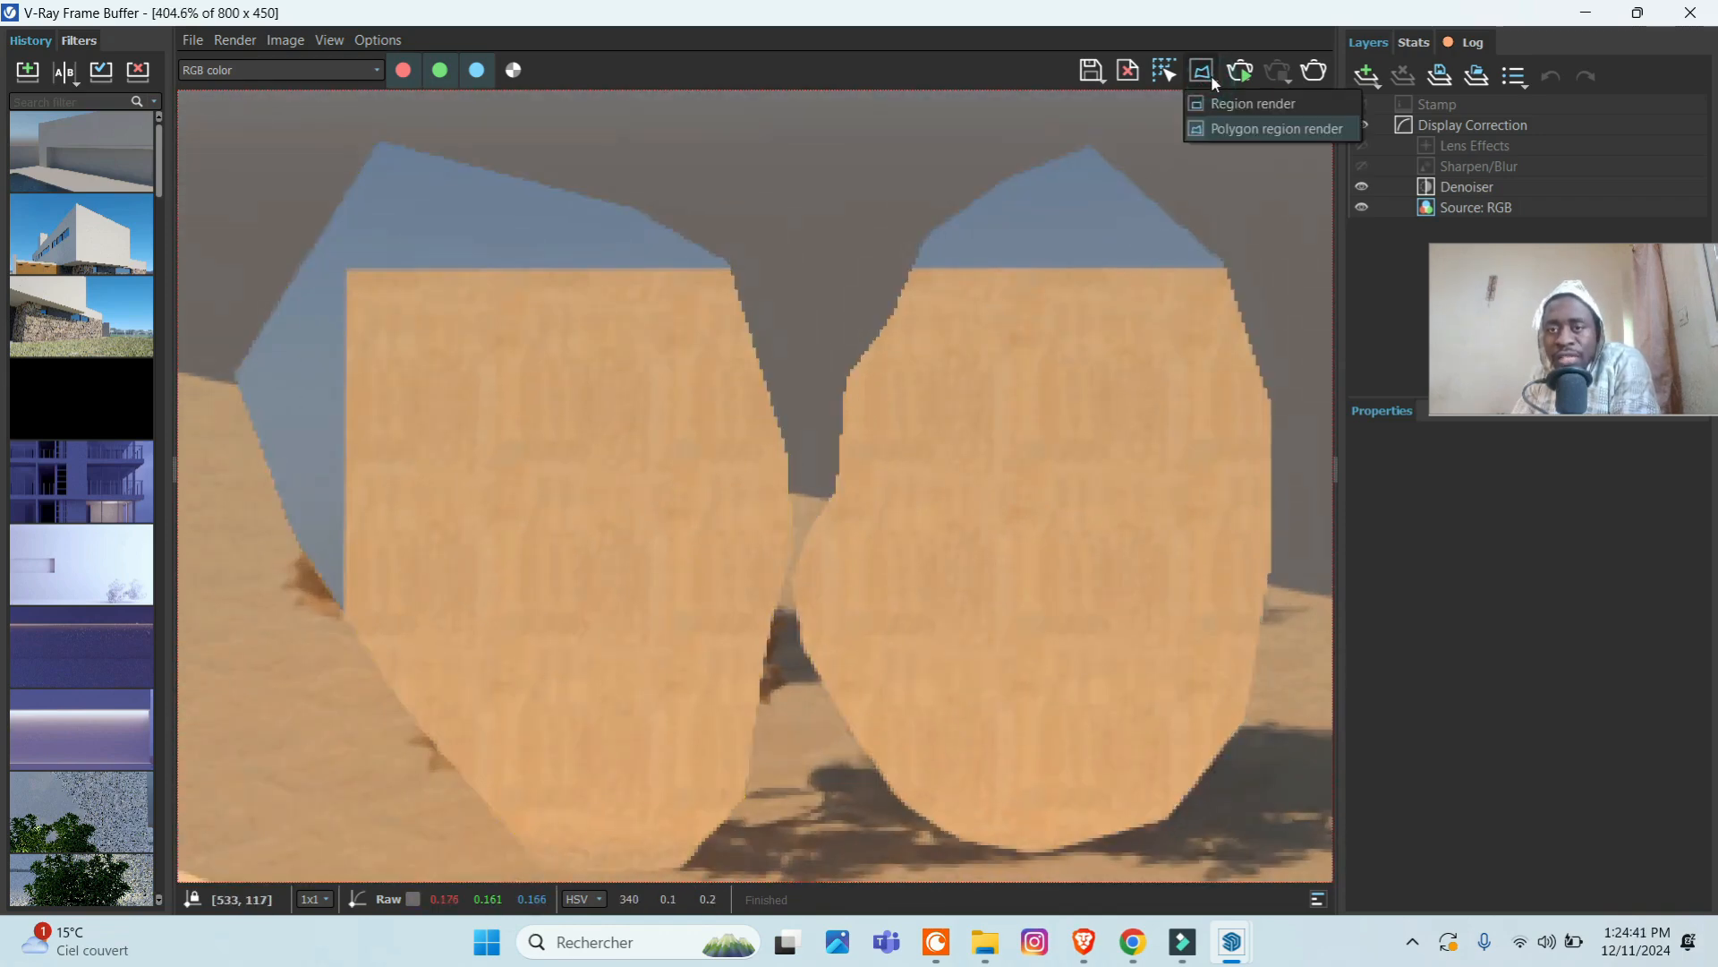
pyautogui.click(1285, 105)
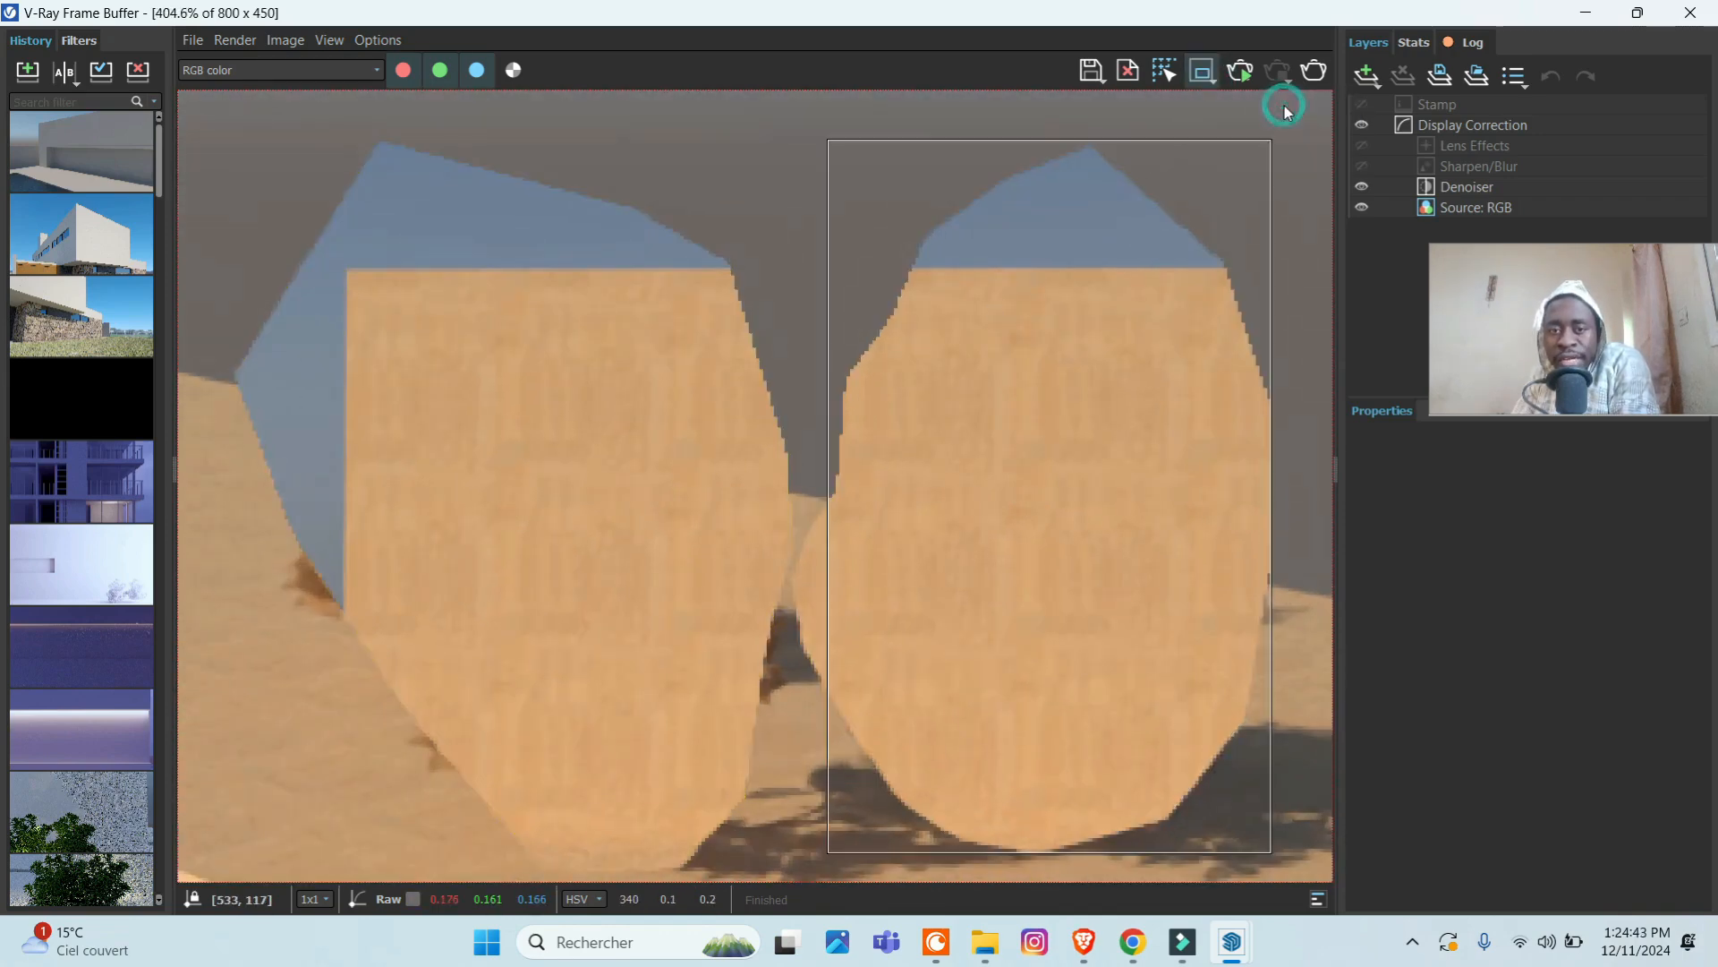
pyautogui.scroll(-4, 1067, 267)
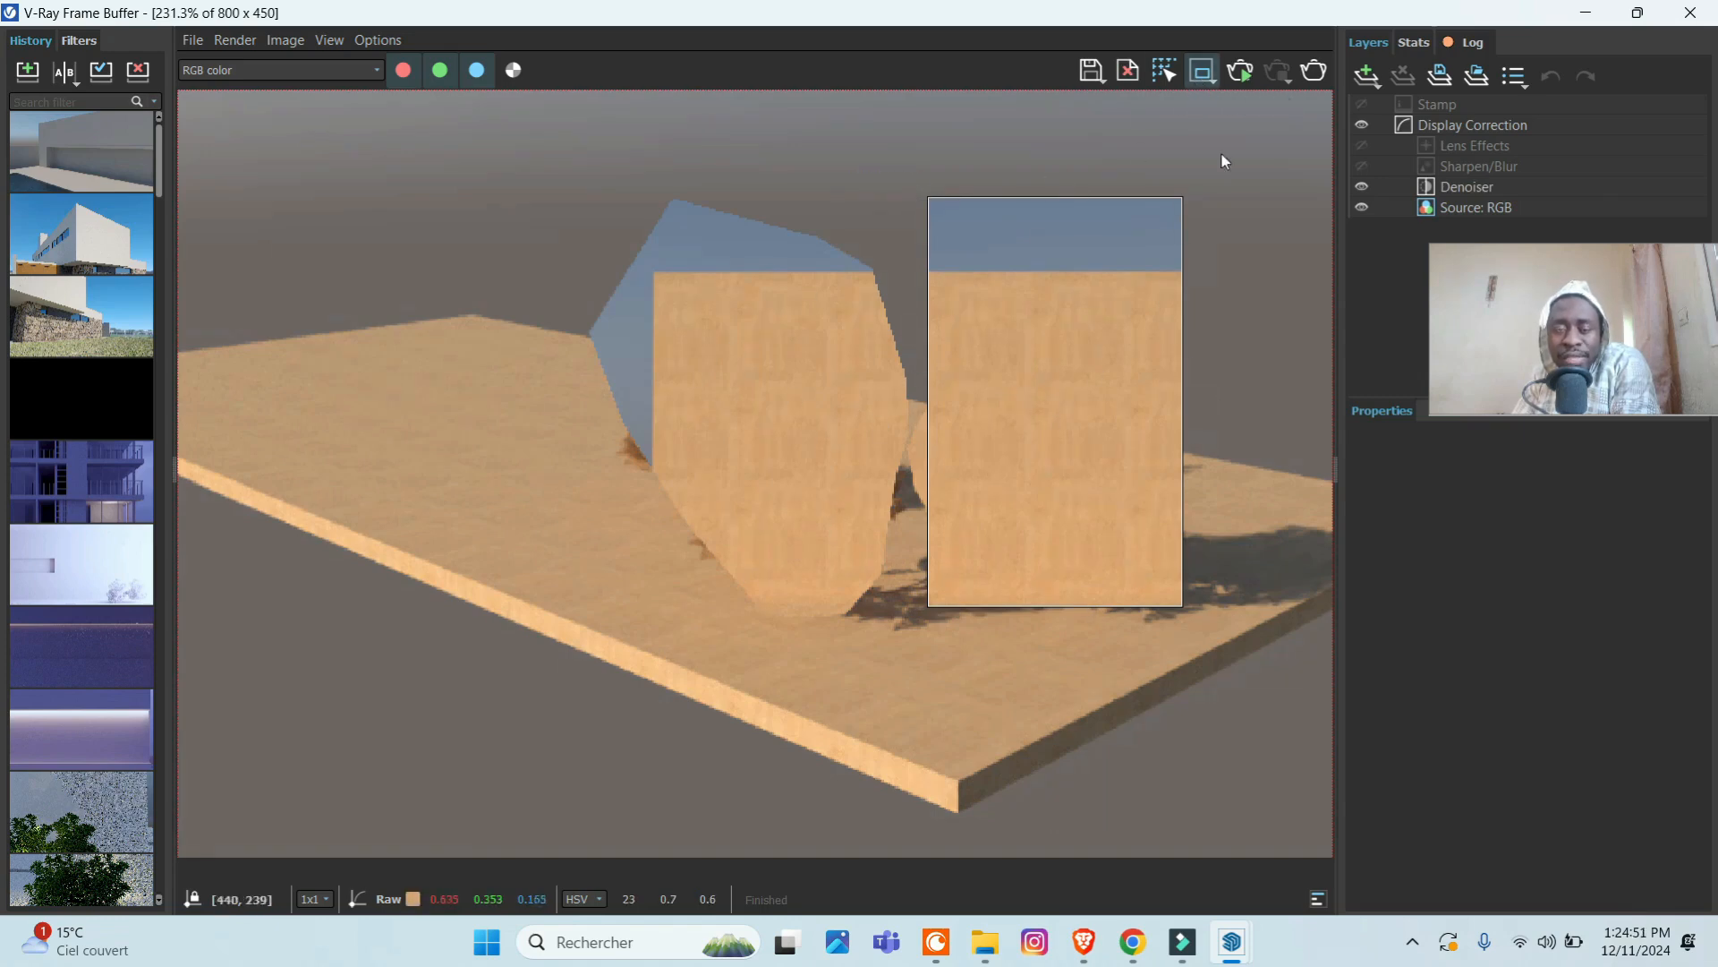
# - Turn off region render and render the full image
pyautogui.click(1202, 70)
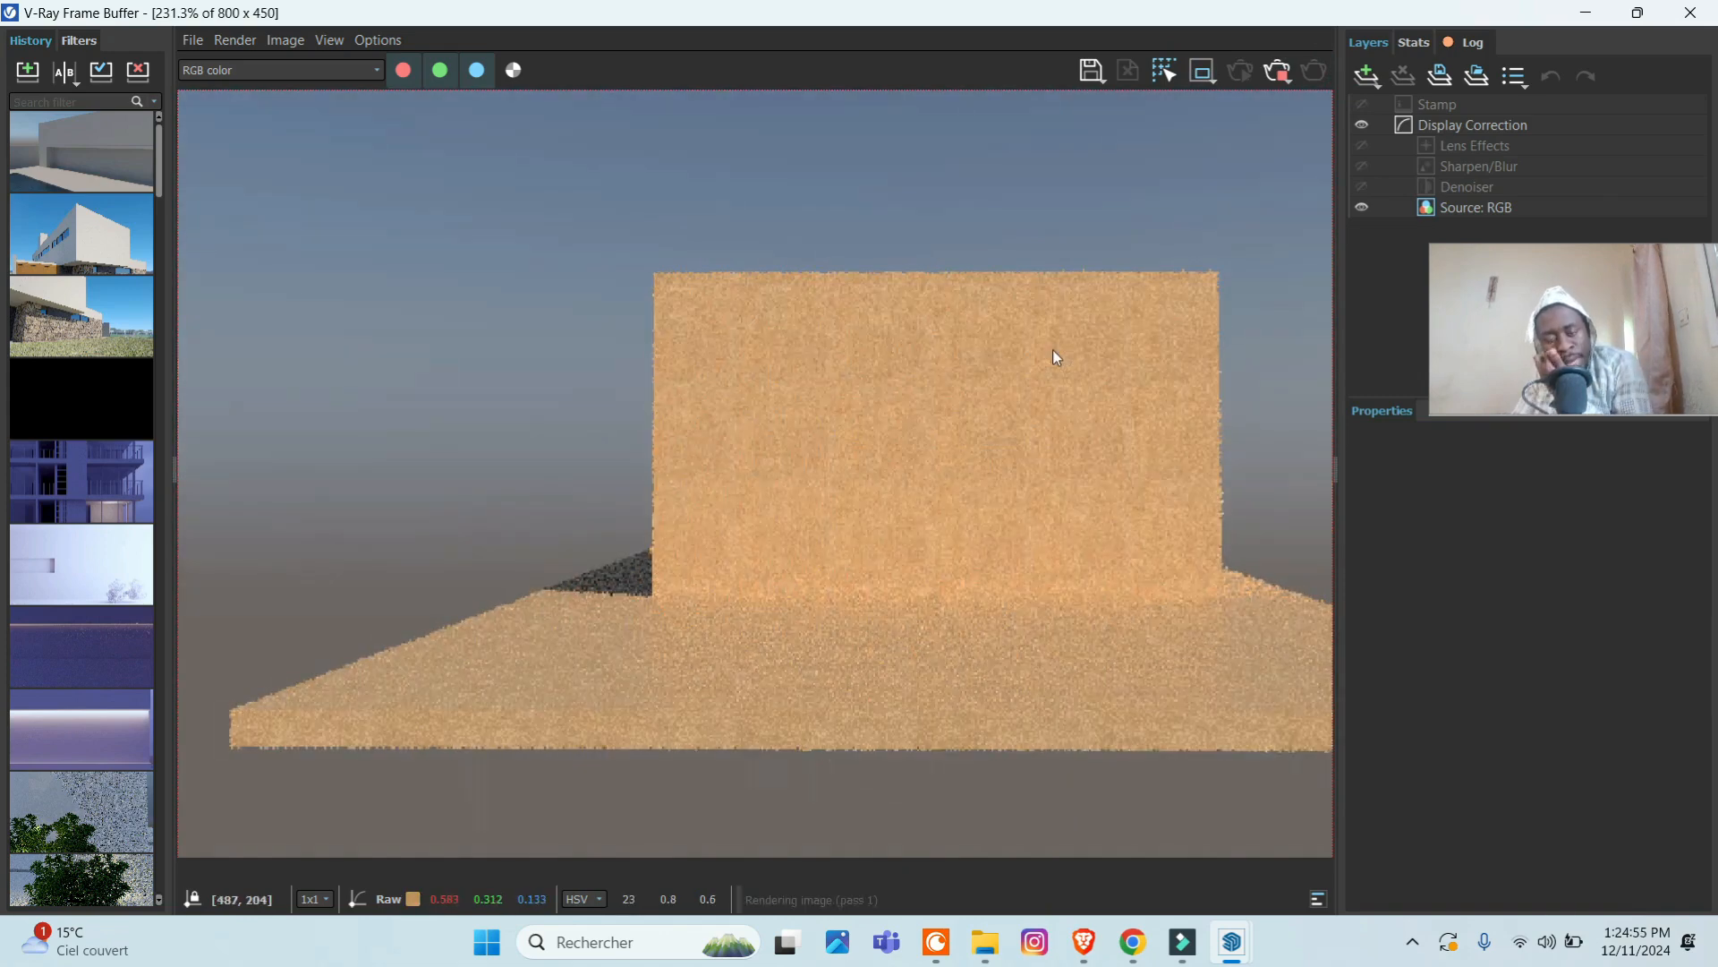
pyautogui.scroll(-2, 809, 384)
pyautogui.scroll(1, 862, 512)
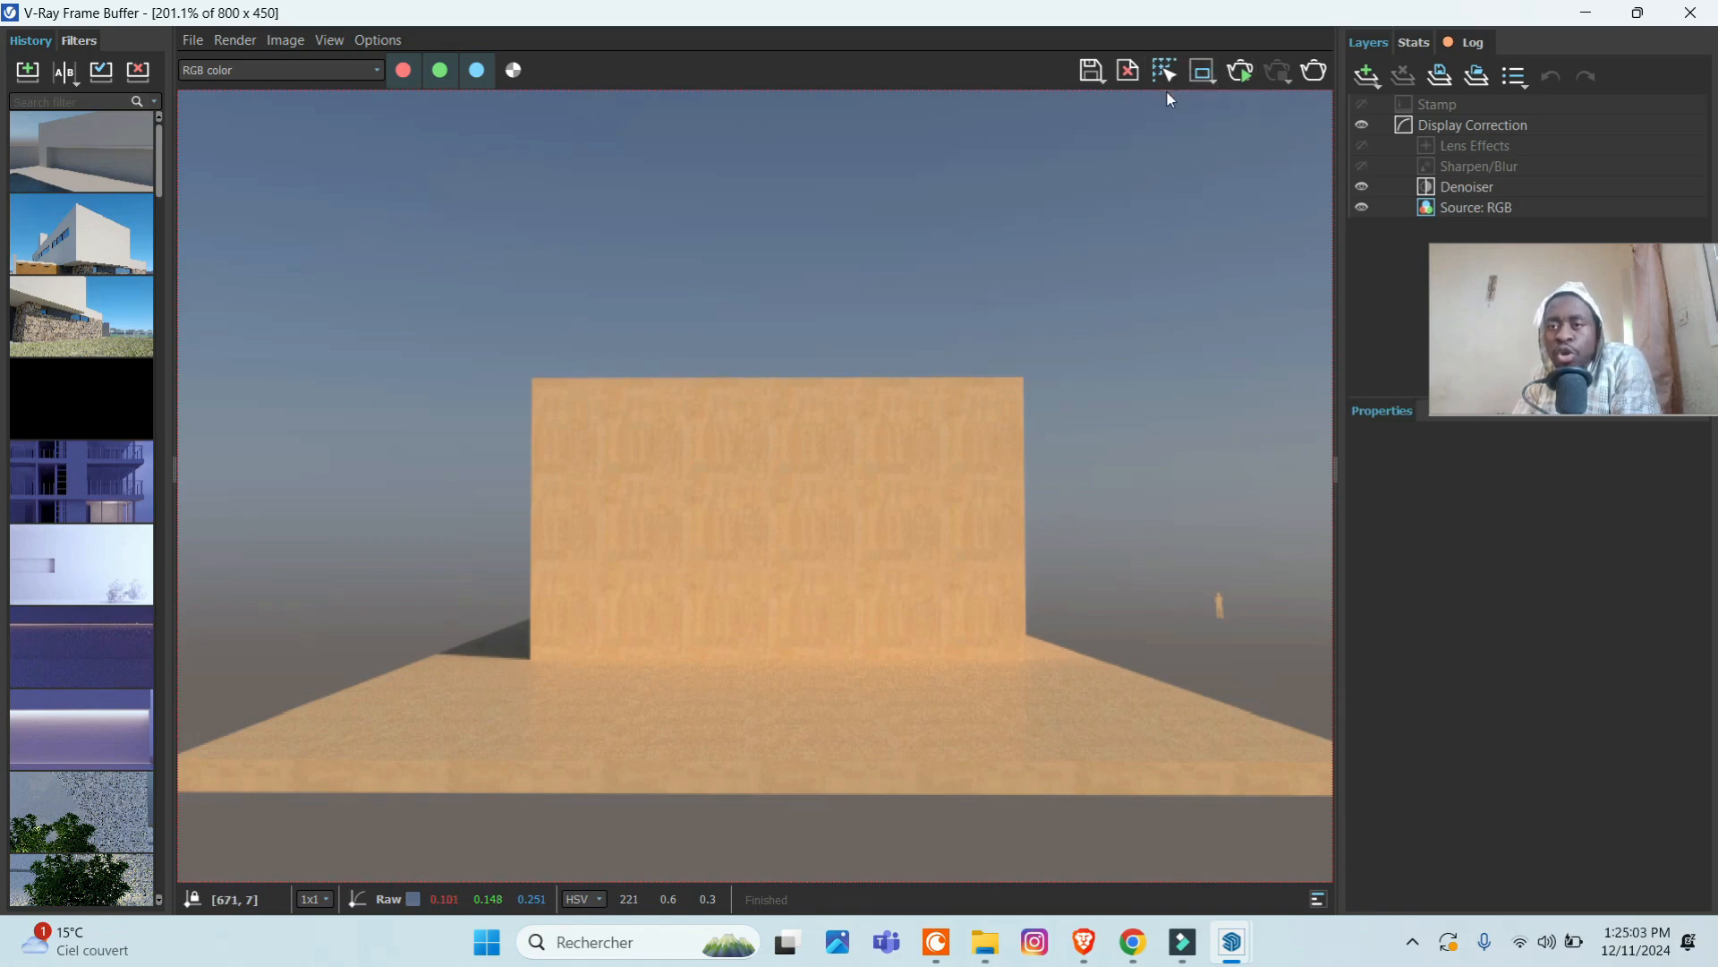
# - Add a Vignette layer to the render and extend its outer ellipse to a feather of 0.808
pyautogui.click(1367, 76)
pyautogui.click(1369, 139)
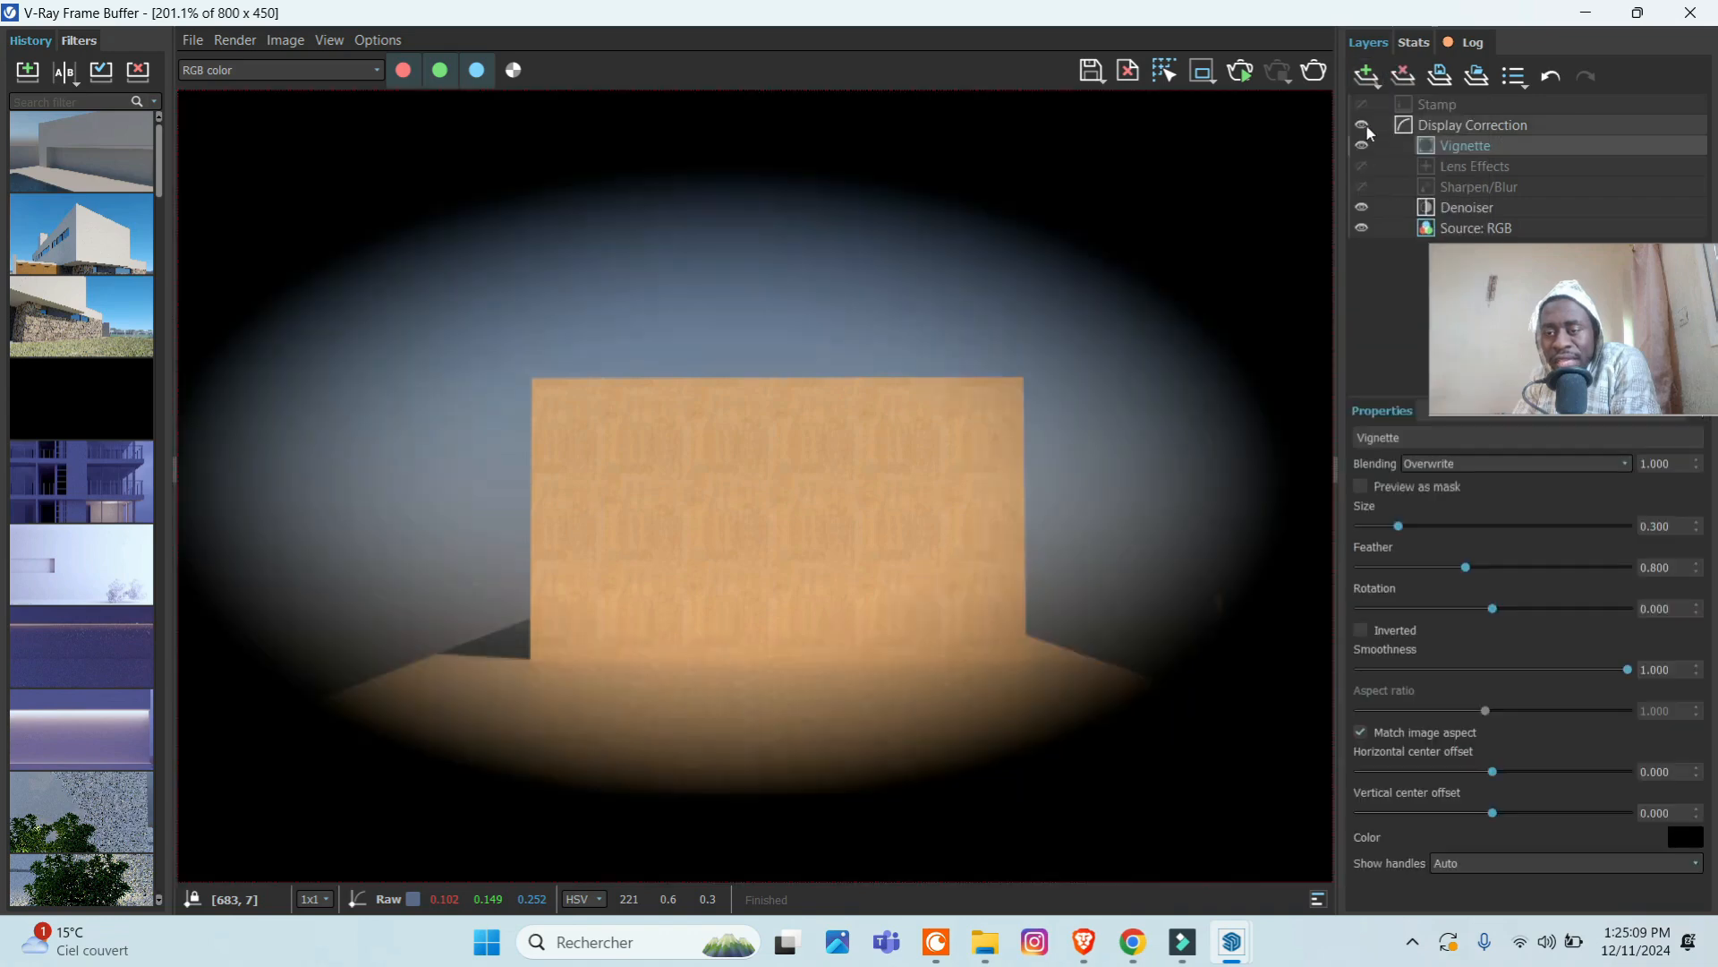
pyautogui.moveTo(1244, 309)
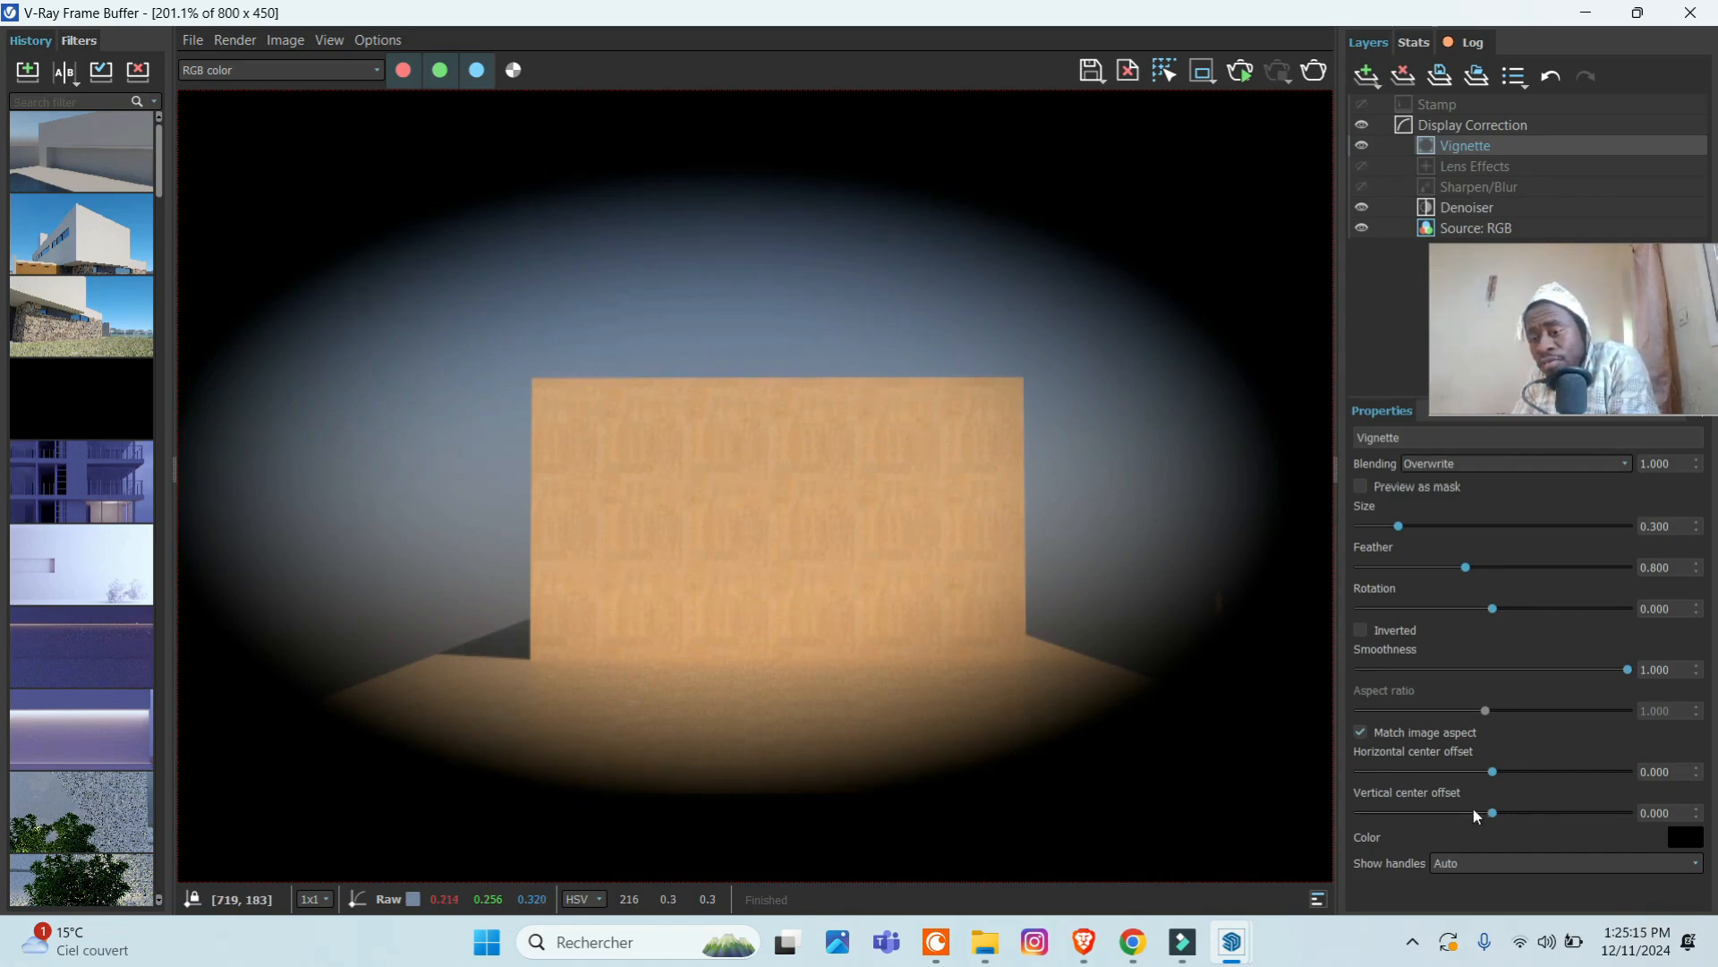
pyautogui.moveTo(959, 161)
pyautogui.moveTo(1001, 192); pyautogui.dragTo(1062, 216)
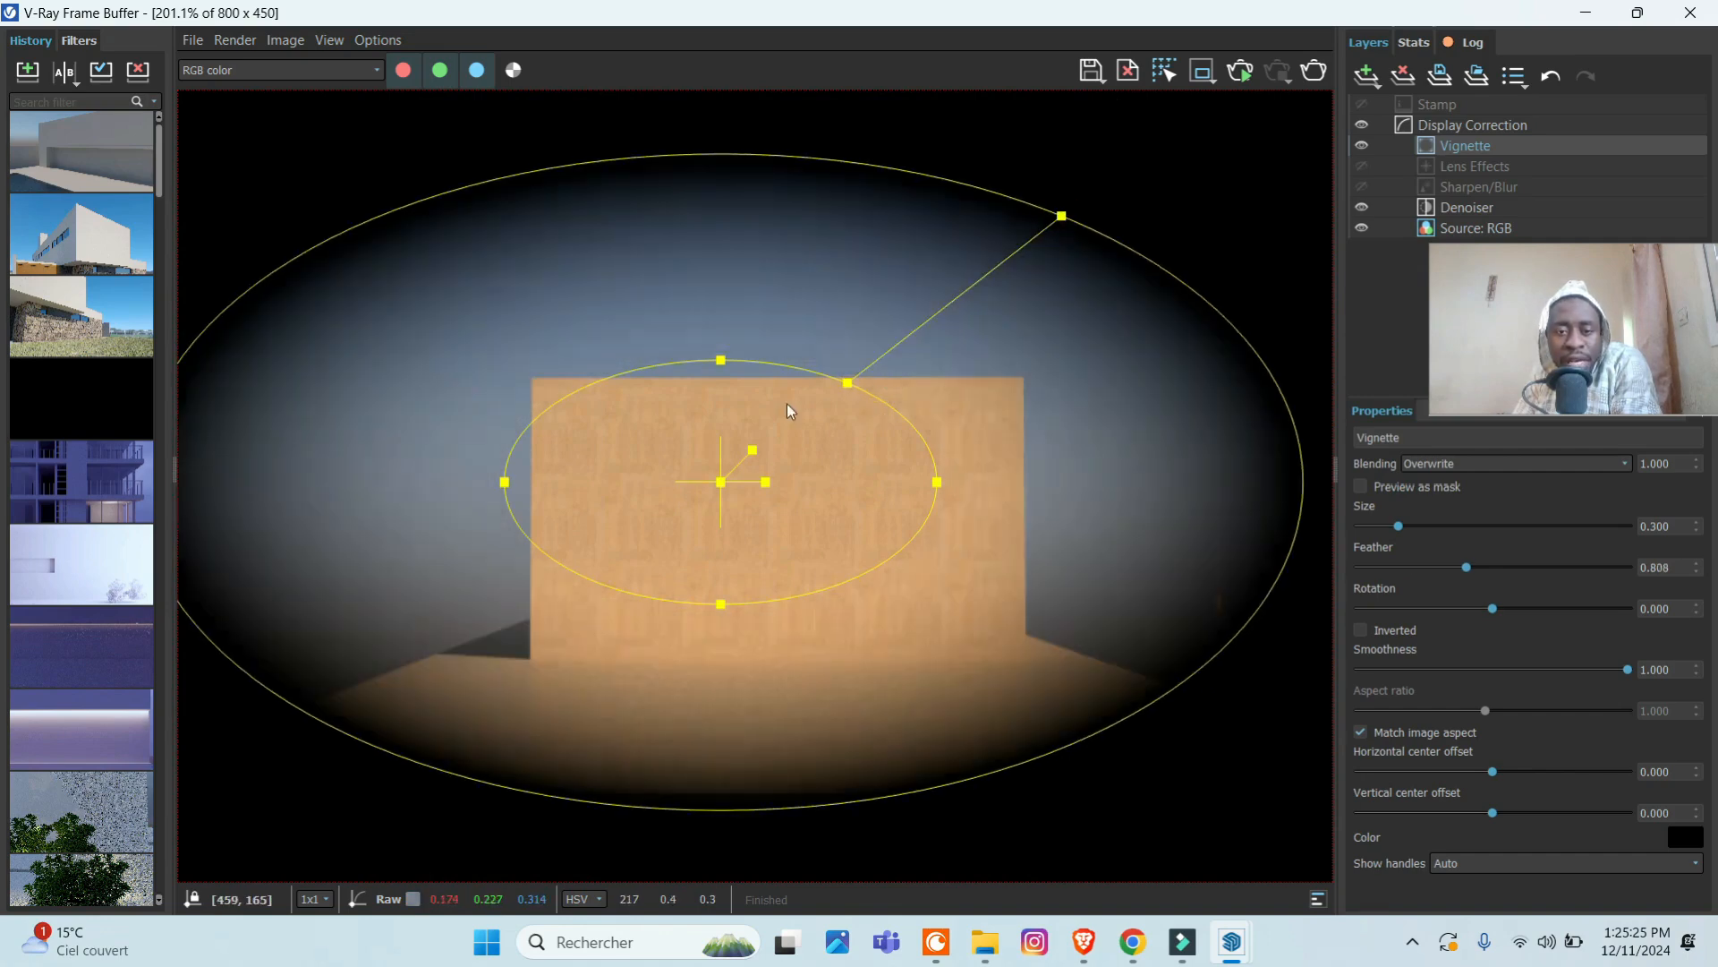
# - Reshape the vignette with its image handles to size 0.633, feather 1.706, rotation 82.060 and aspect ratio 1.131, with both centre offsets at 1.000
pyautogui.moveTo(721, 483); pyautogui.dragTo(448, 469)
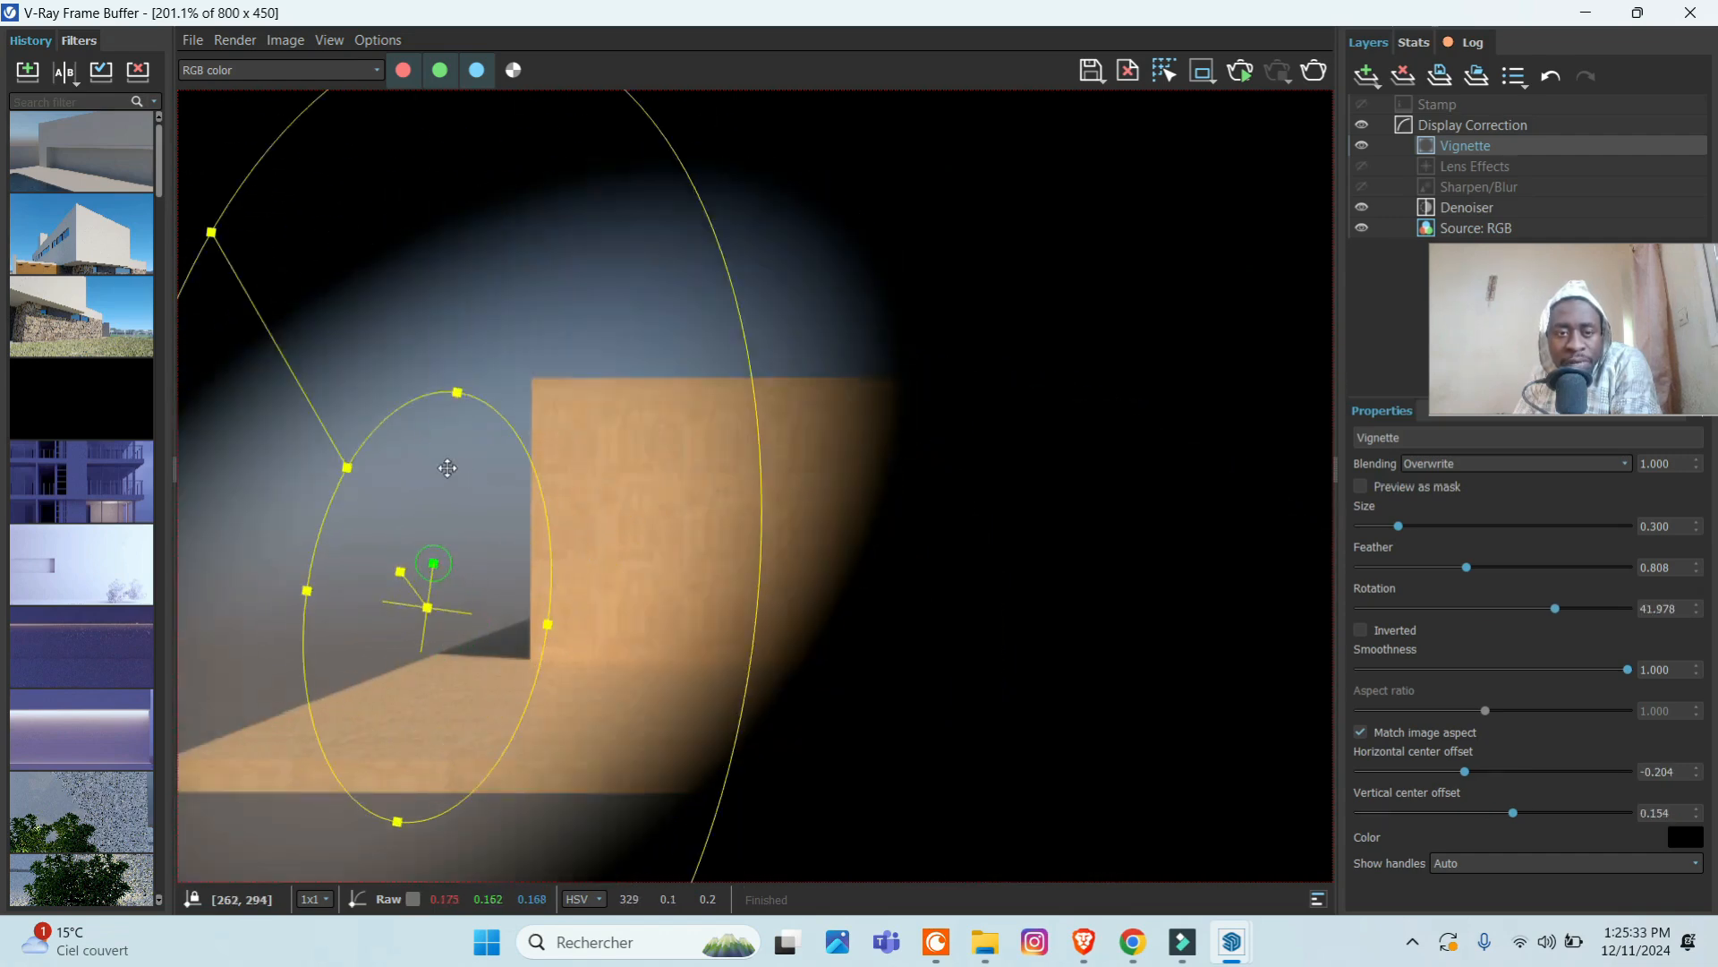
pyautogui.moveTo(548, 623); pyautogui.dragTo(682, 644)
pyautogui.moveTo(458, 392); pyautogui.dragTo(467, 318)
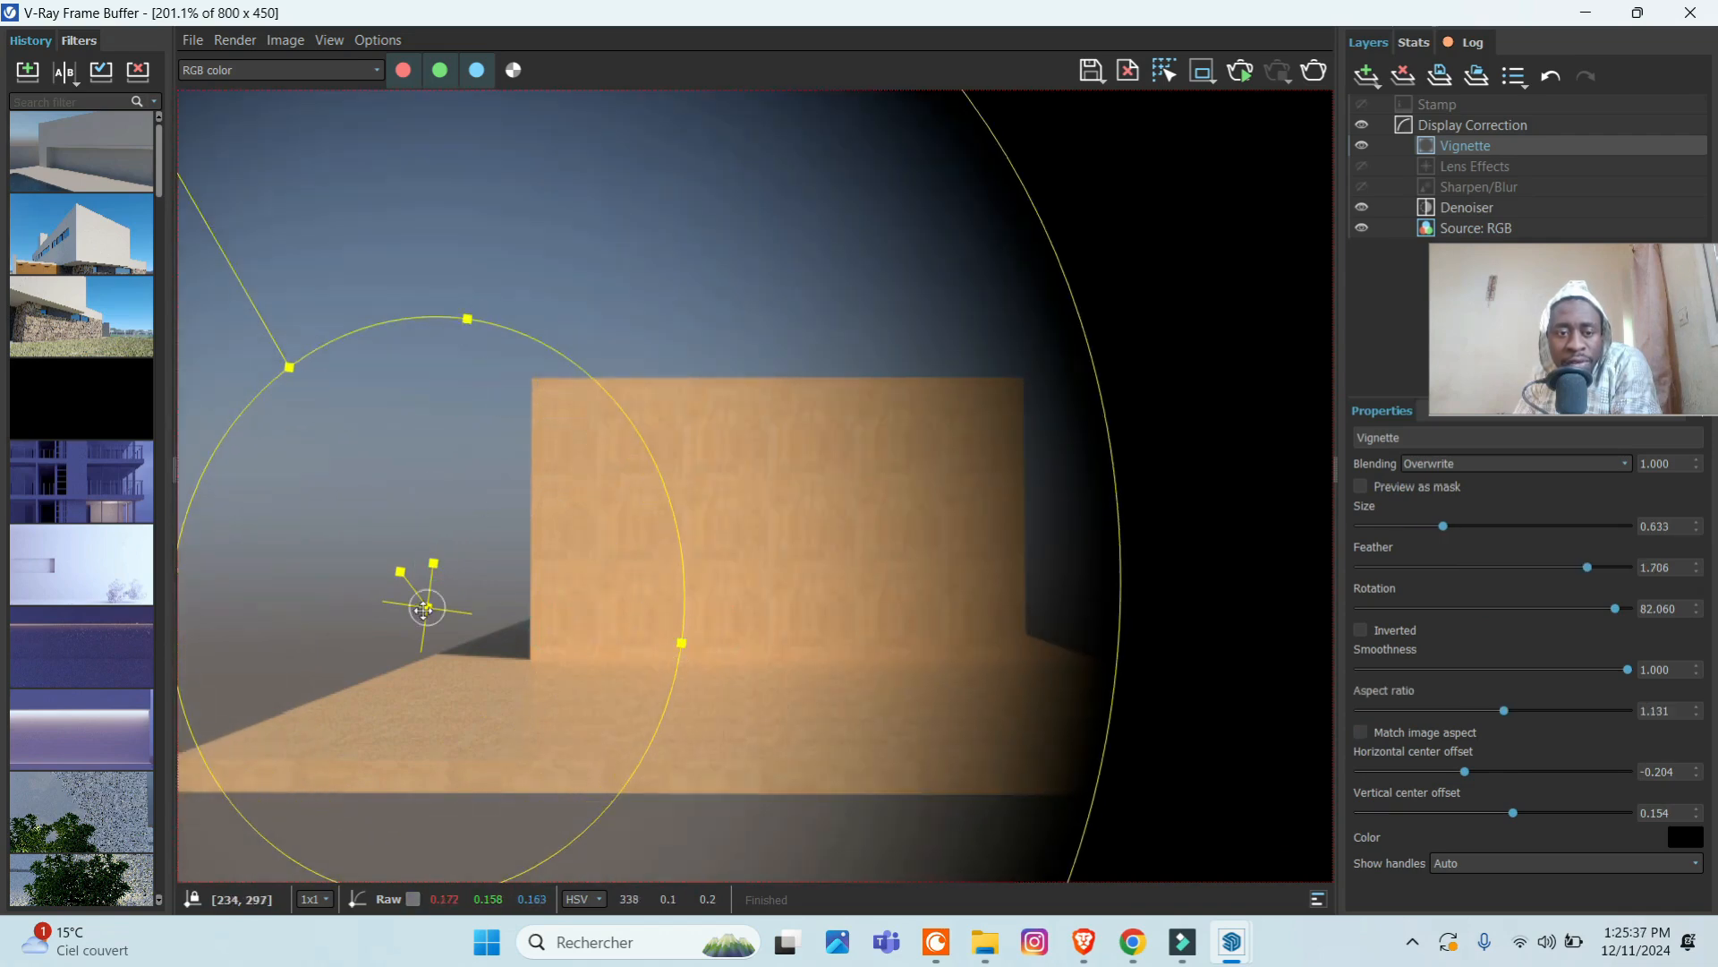
pyautogui.moveTo(425, 610); pyautogui.dragTo(840, 514)
pyautogui.scroll(-6, 842, 517)
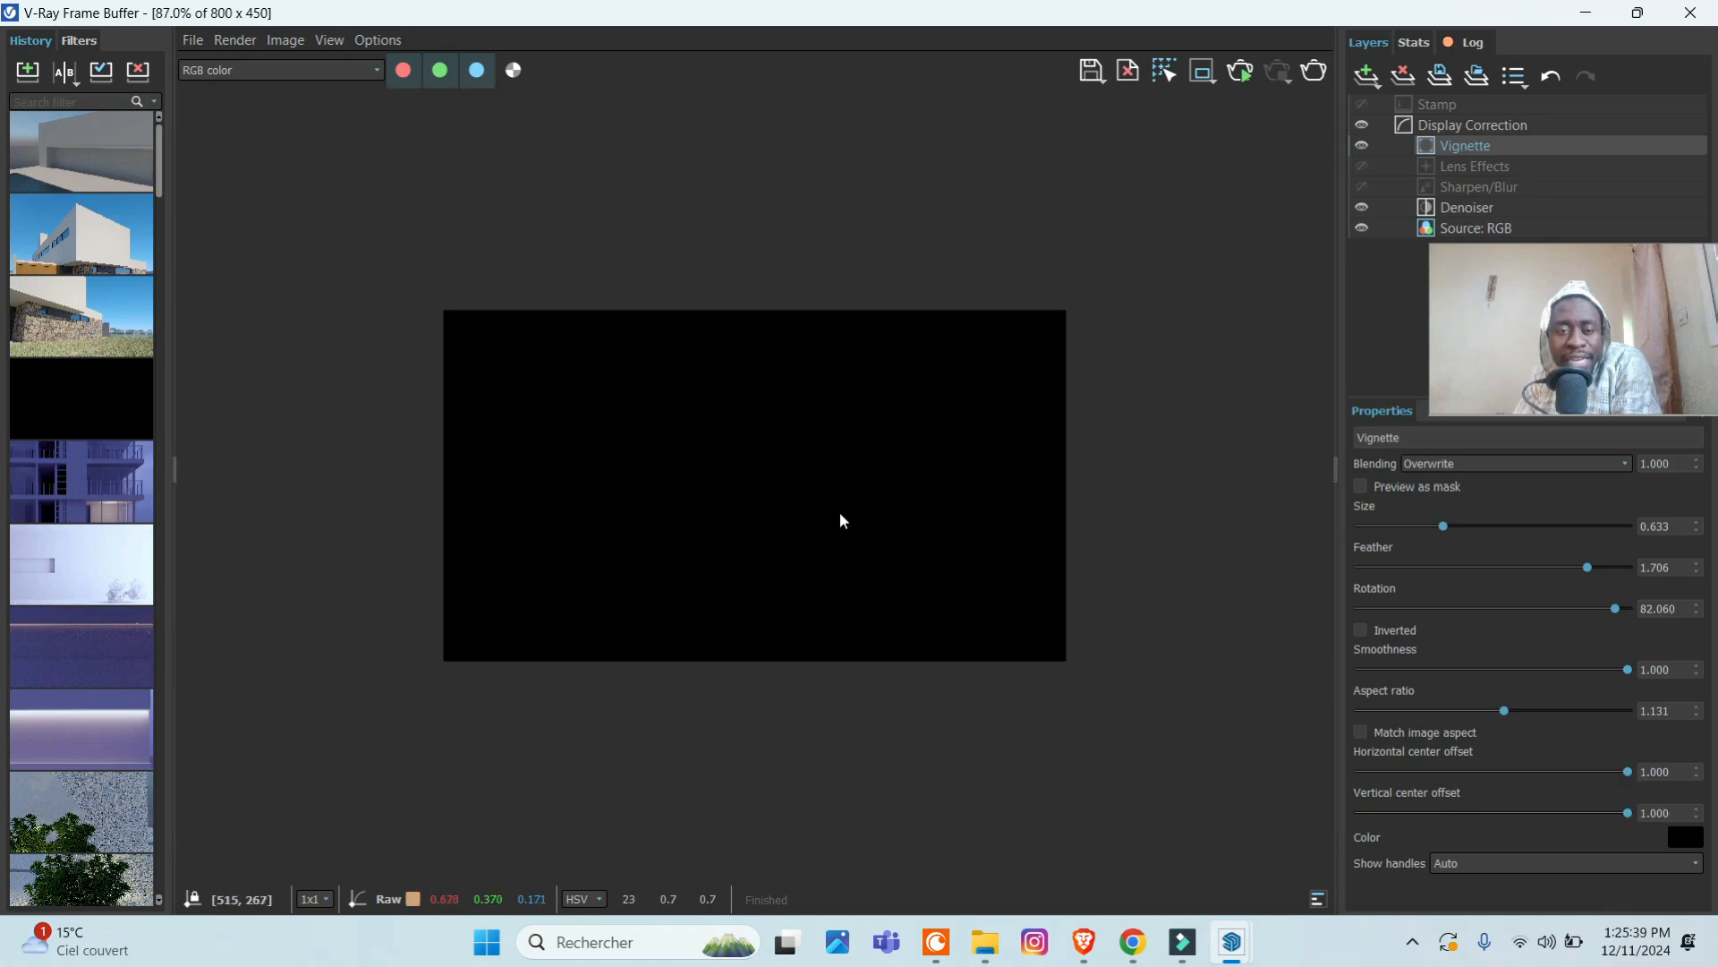
pyautogui.scroll(3, 843, 452)
pyautogui.scroll(-2, 734, 494)
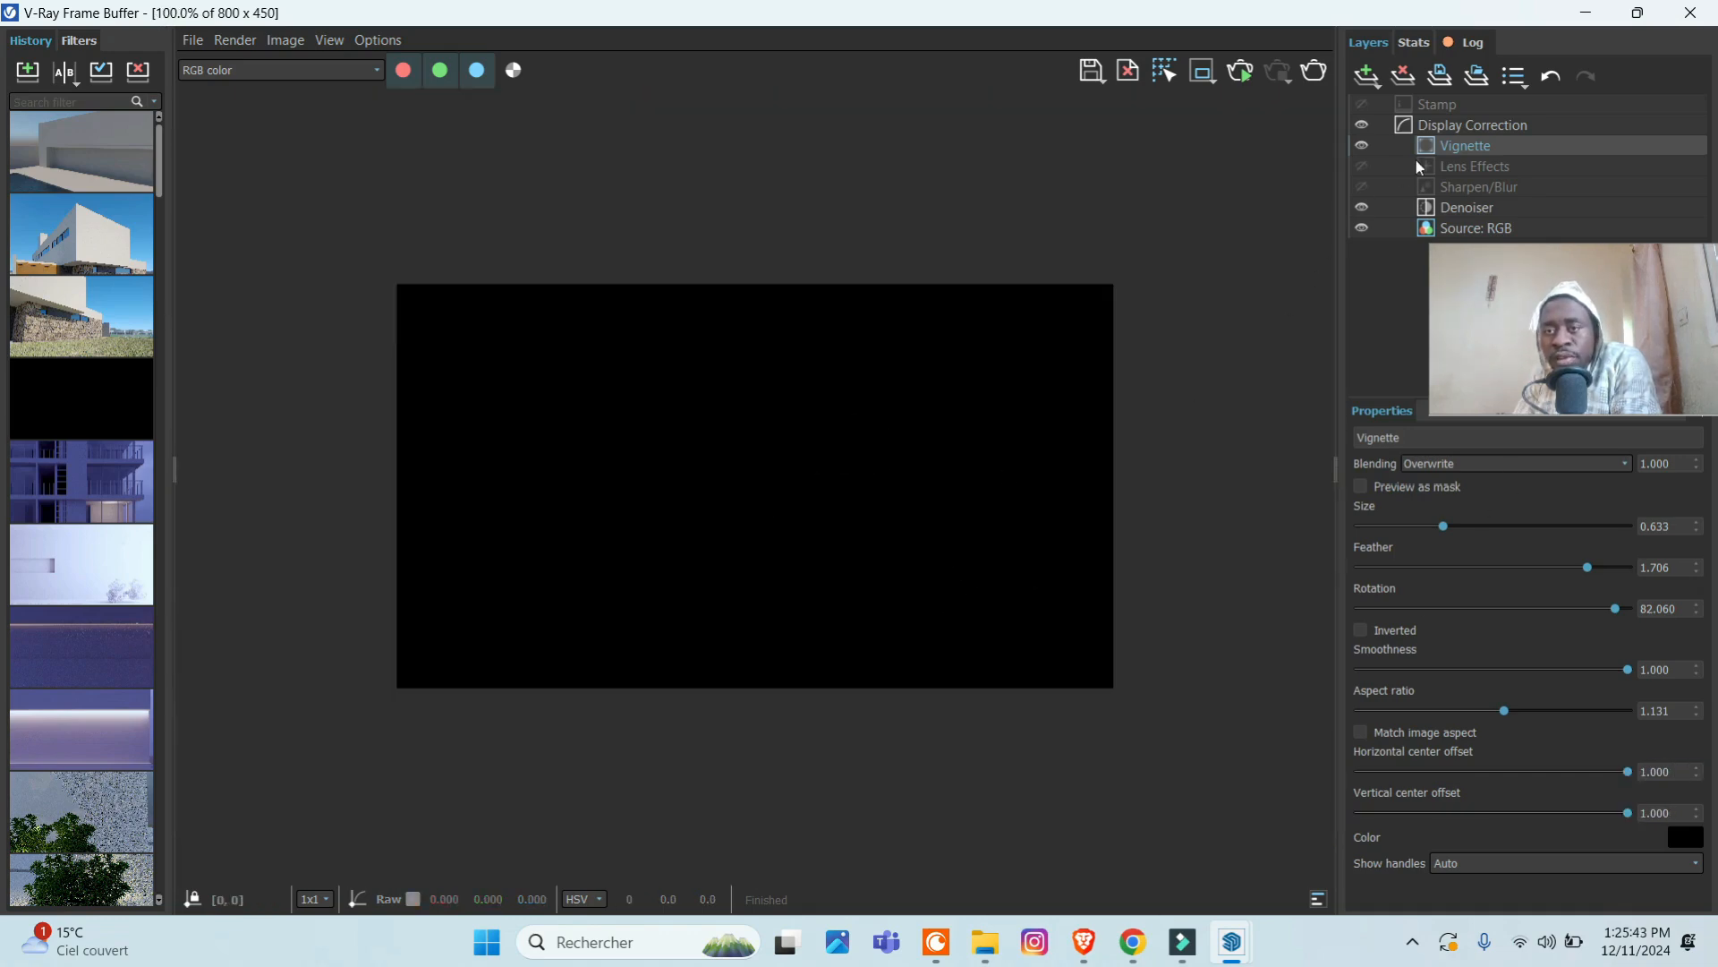
# - Delete the distorted Vignette layer and add a new Vignette layer with default settings
pyautogui.rightClick(1450, 144)
pyautogui.click(1496, 211)
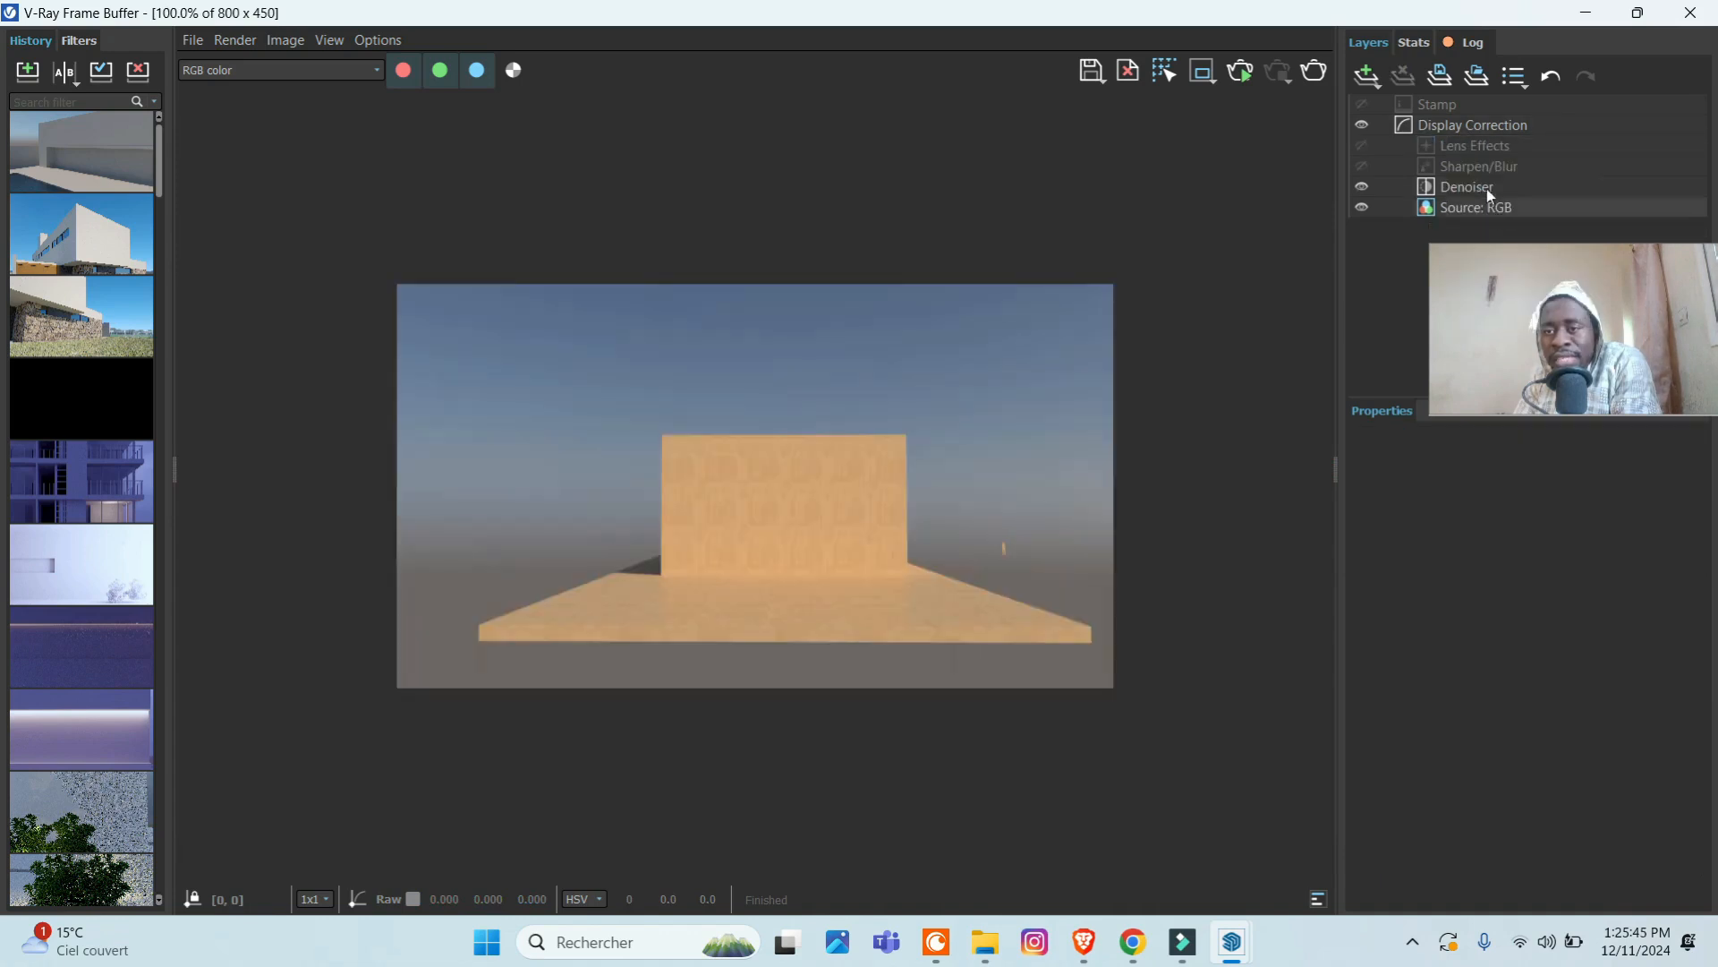
pyautogui.scroll(3, 762, 535)
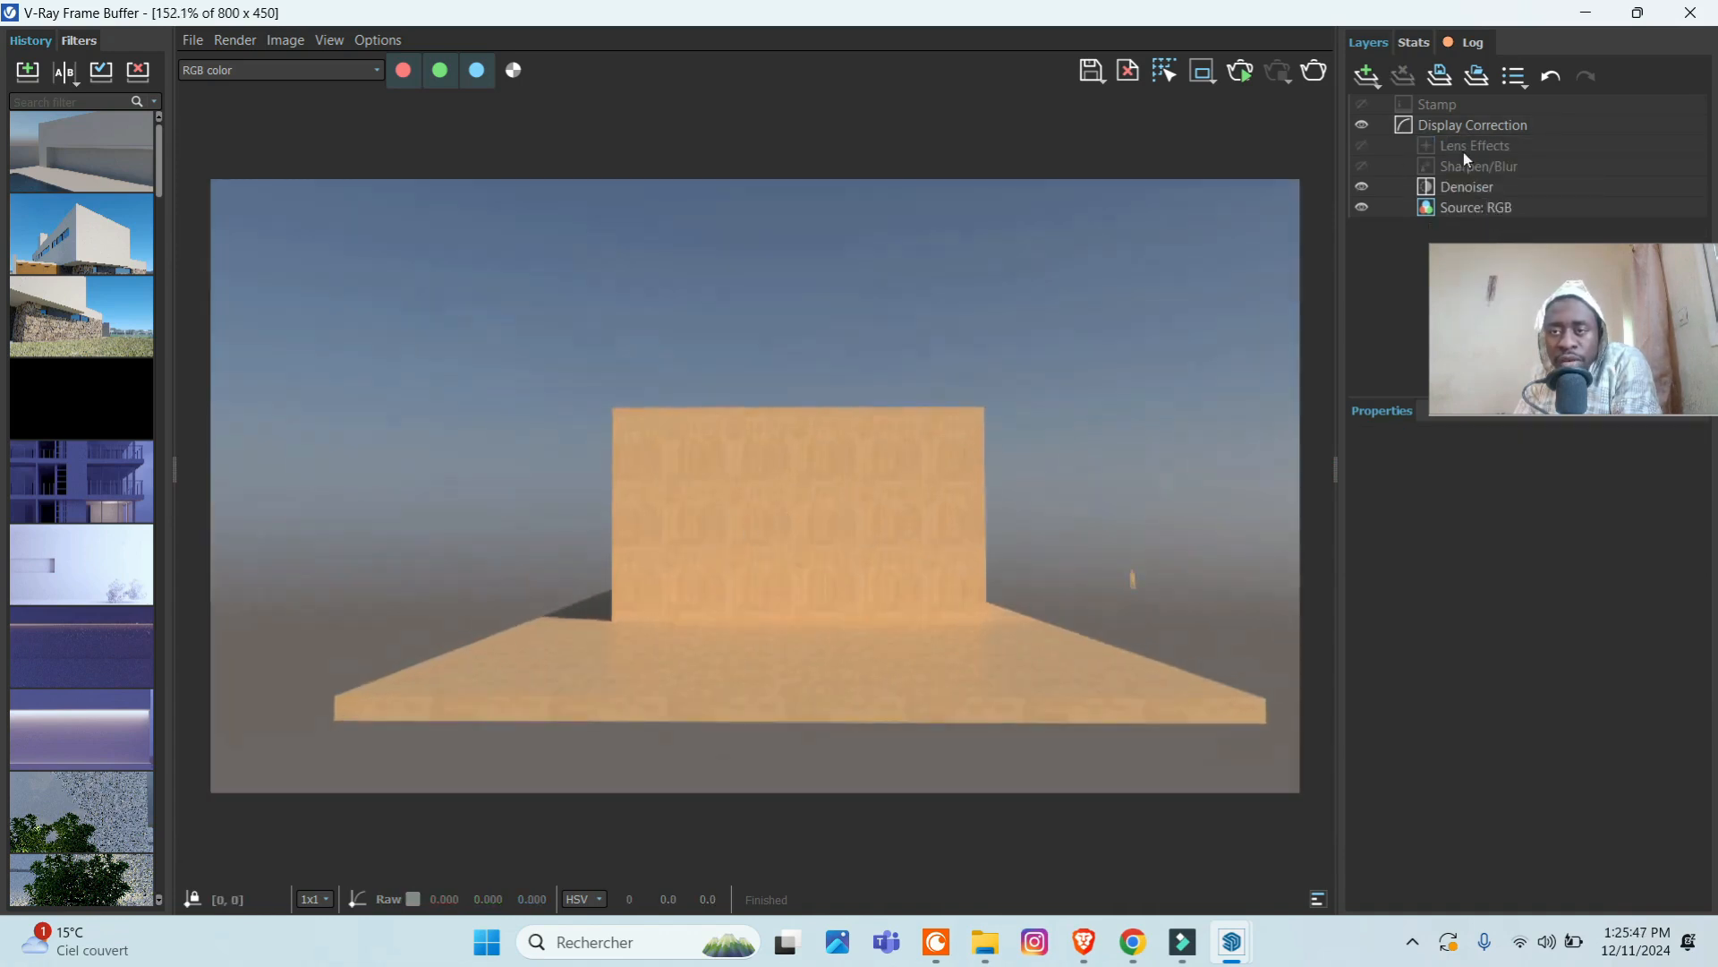
pyautogui.click(1367, 75)
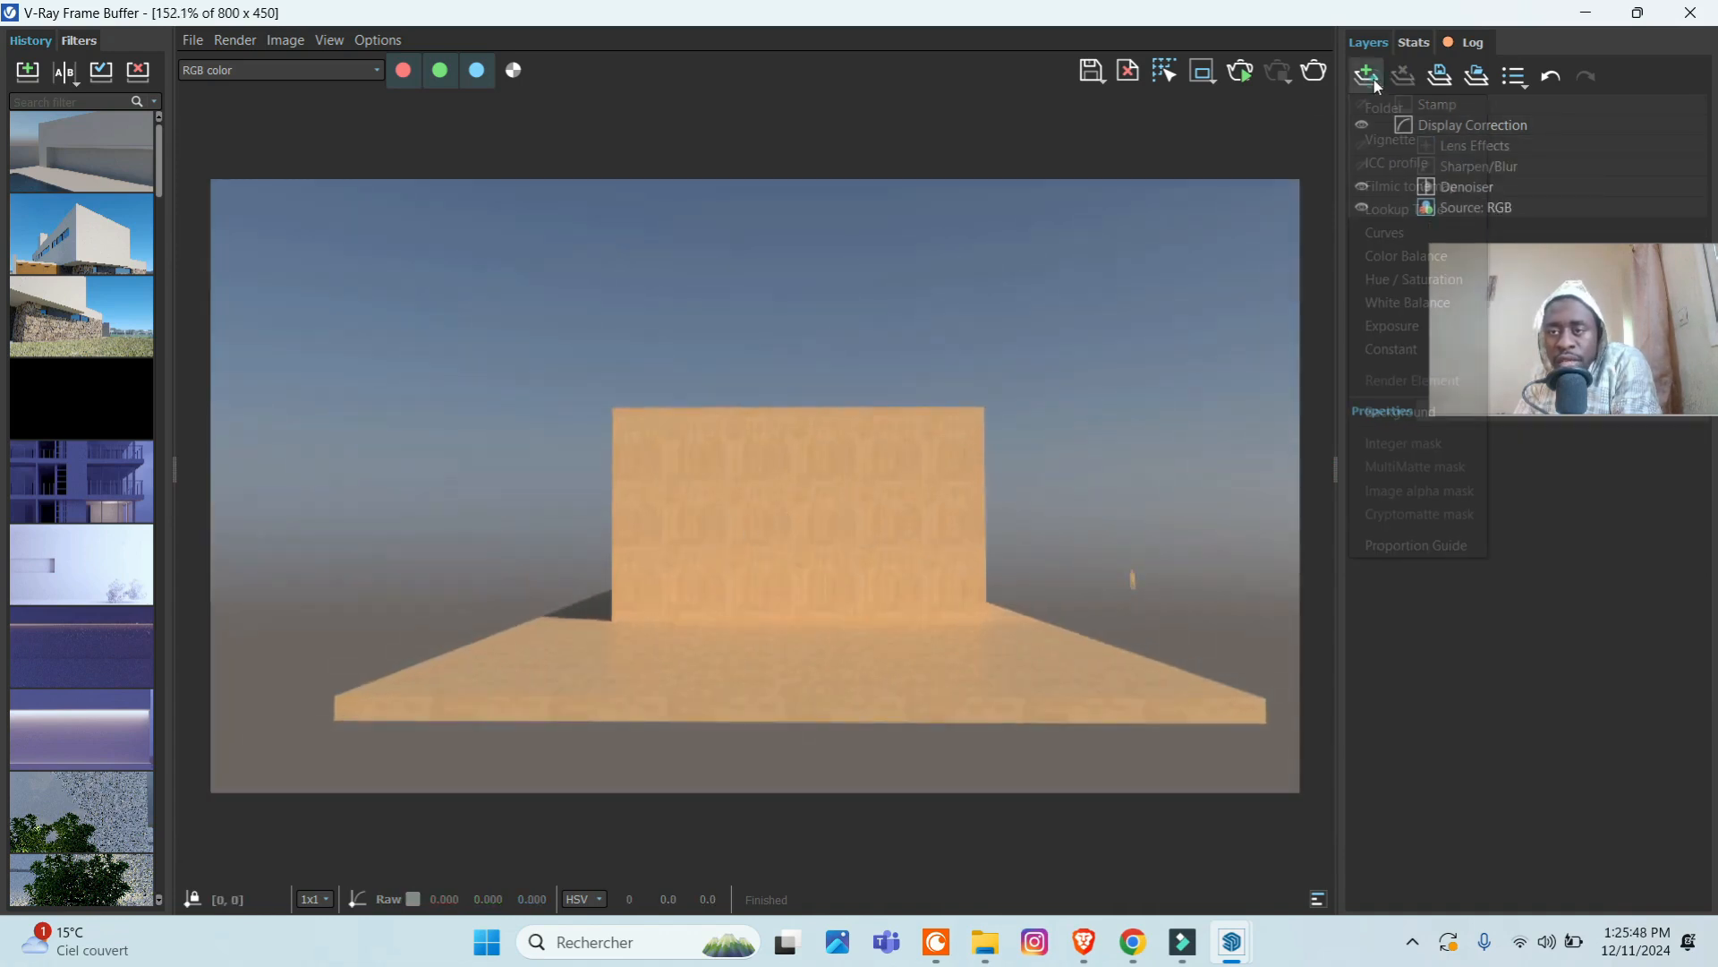
pyautogui.click(1392, 142)
pyautogui.moveTo(821, 485)
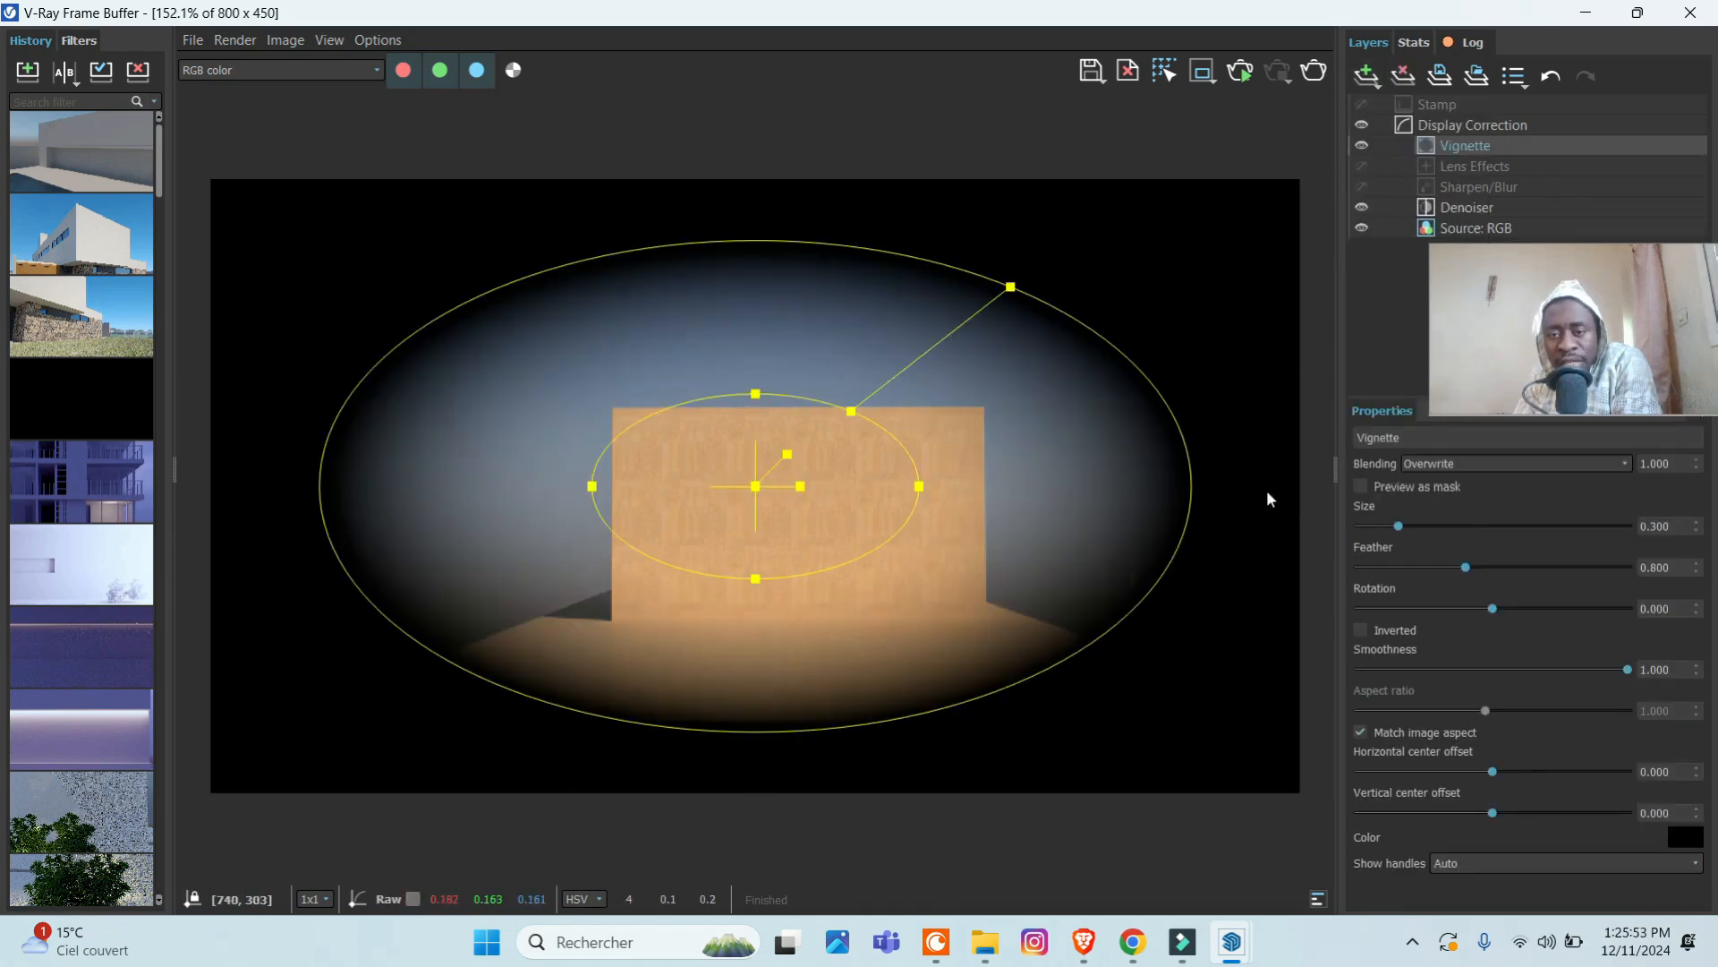
# - Open the vignette's colour picker and try a pale pink of R 0.985, G 0.687, B 0.647
pyautogui.click(1687, 838)
pyautogui.click(1317, 528)
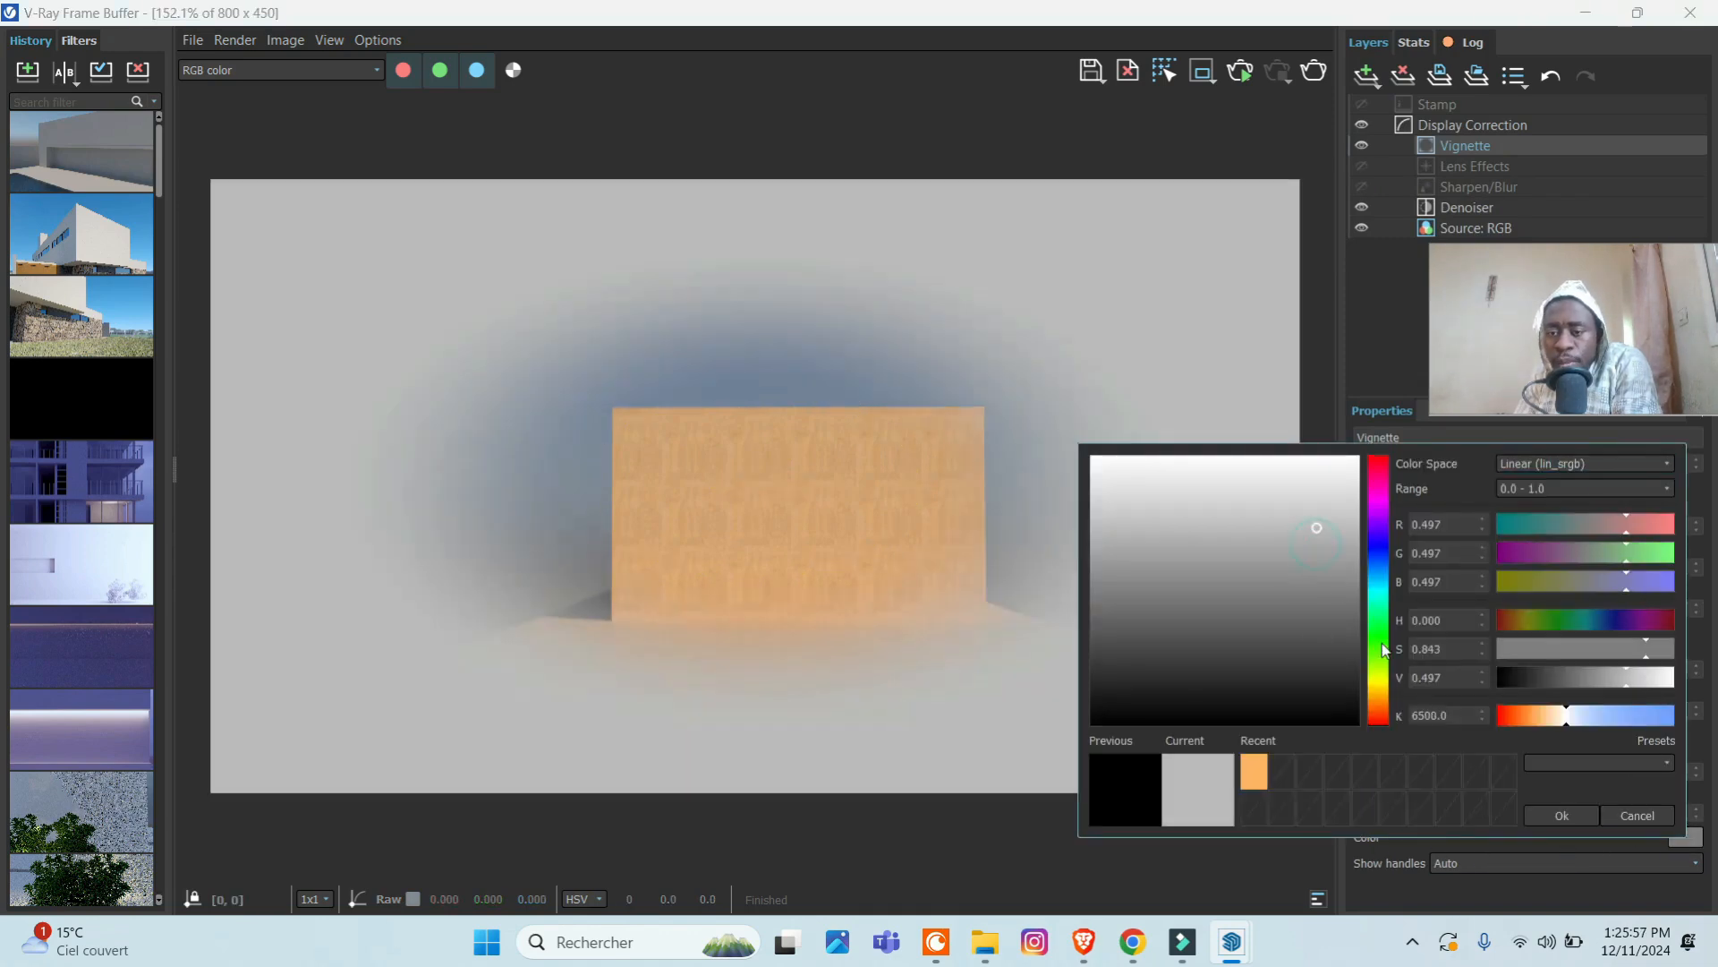
pyautogui.moveTo(1382, 647); pyautogui.dragTo(1381, 719)
pyautogui.moveTo(1540, 680); pyautogui.dragTo(1625, 678)
pyautogui.moveTo(1263, 562)
pyautogui.mouseDown()
pyautogui.moveTo(1285, 496)
pyautogui.moveTo(1351, 466)
pyautogui.moveTo(1182, 458)
pyautogui.mouseUp()
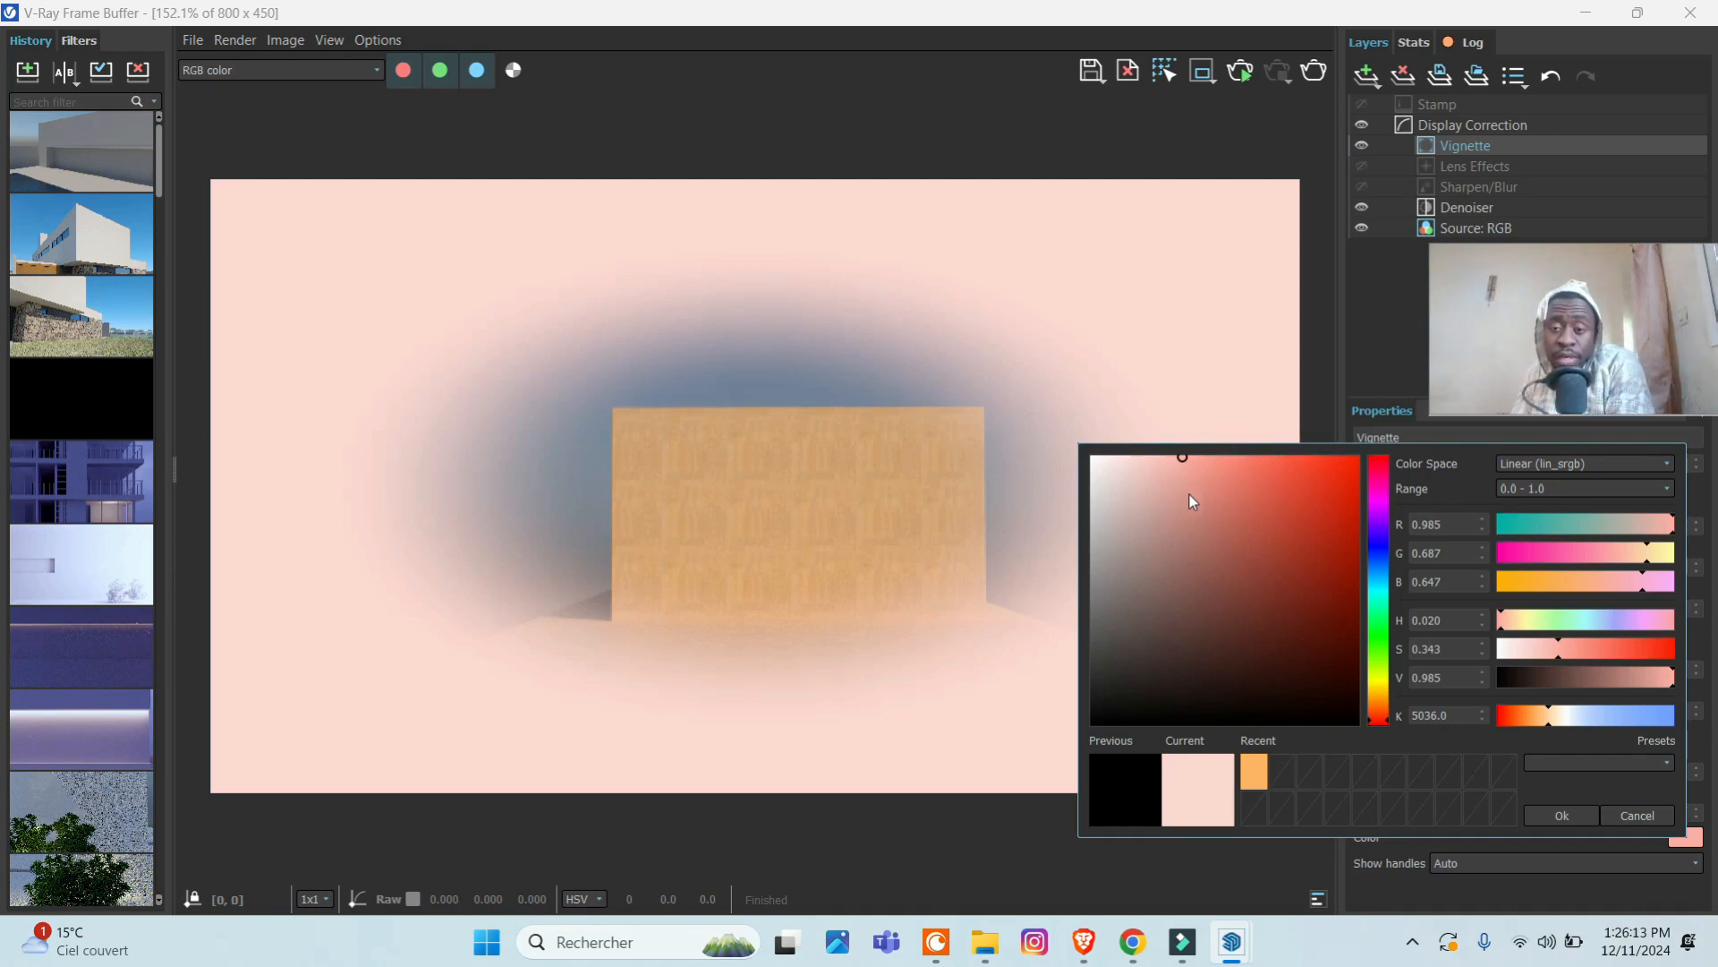
# - Try green hues for the vignette, then raise the colour temperature to get a light blue and accept the colour
pyautogui.click(1387, 632)
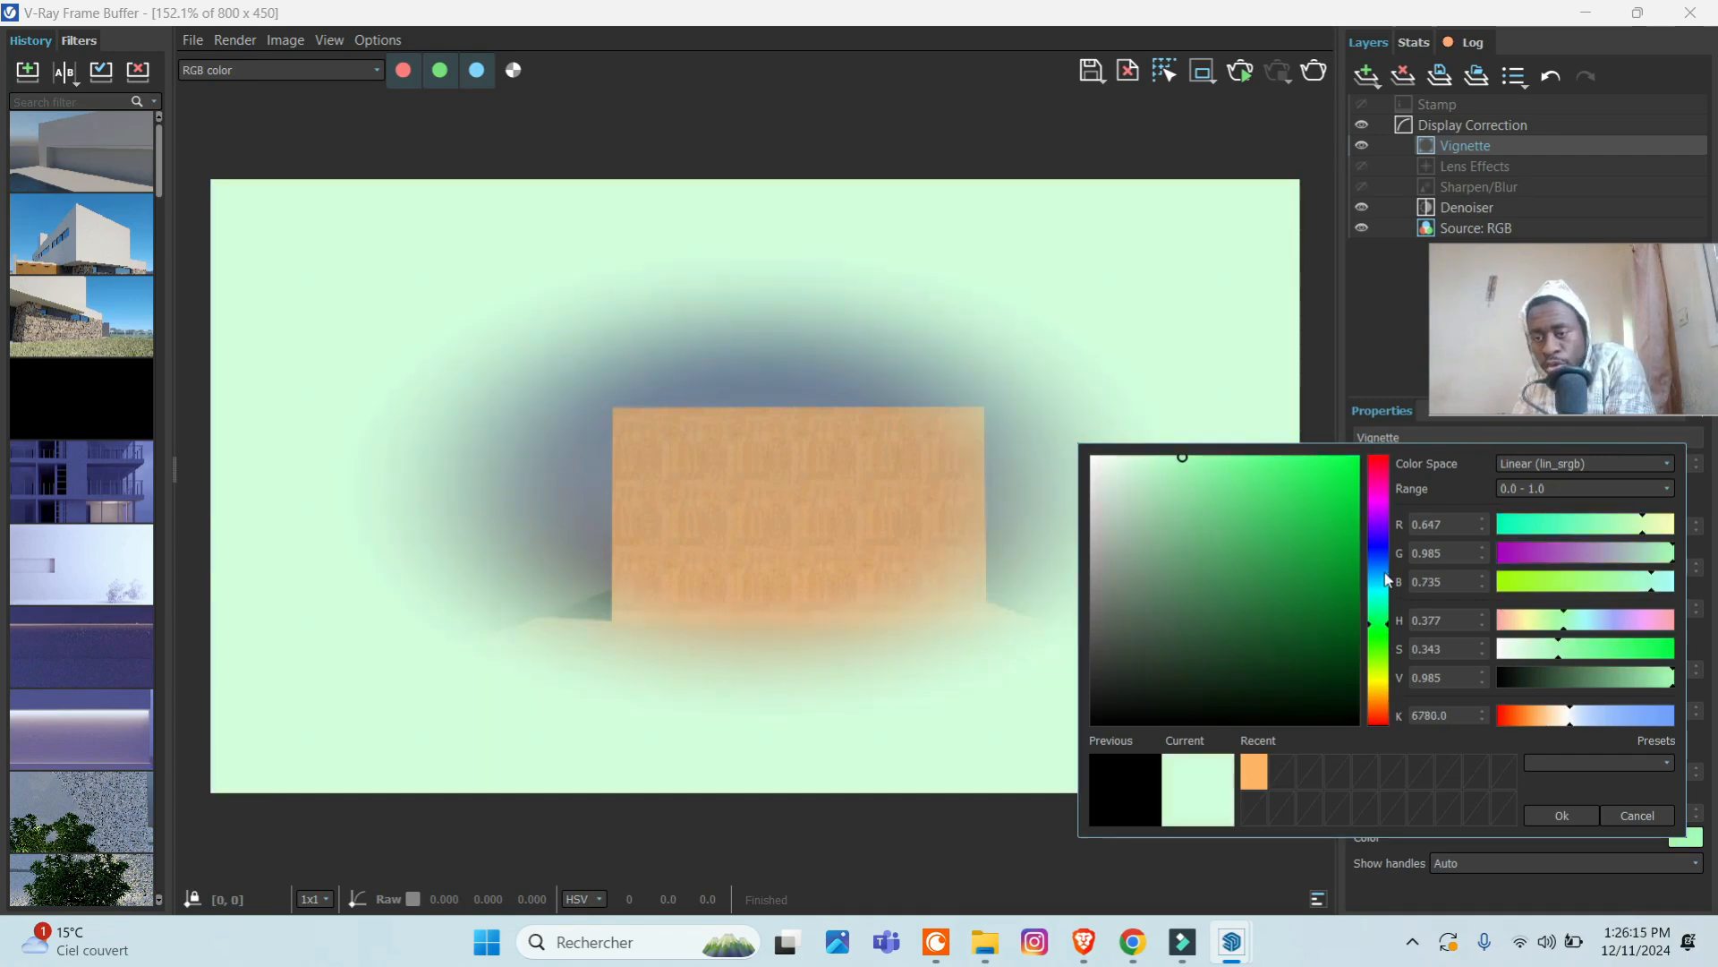
pyautogui.moveTo(1384, 573)
pyautogui.mouseDown()
pyautogui.moveTo(1384, 519)
pyautogui.moveTo(1367, 545)
pyautogui.moveTo(1374, 640)
pyautogui.moveTo(1134, 518)
pyautogui.mouseUp()
pyautogui.click(1377, 646)
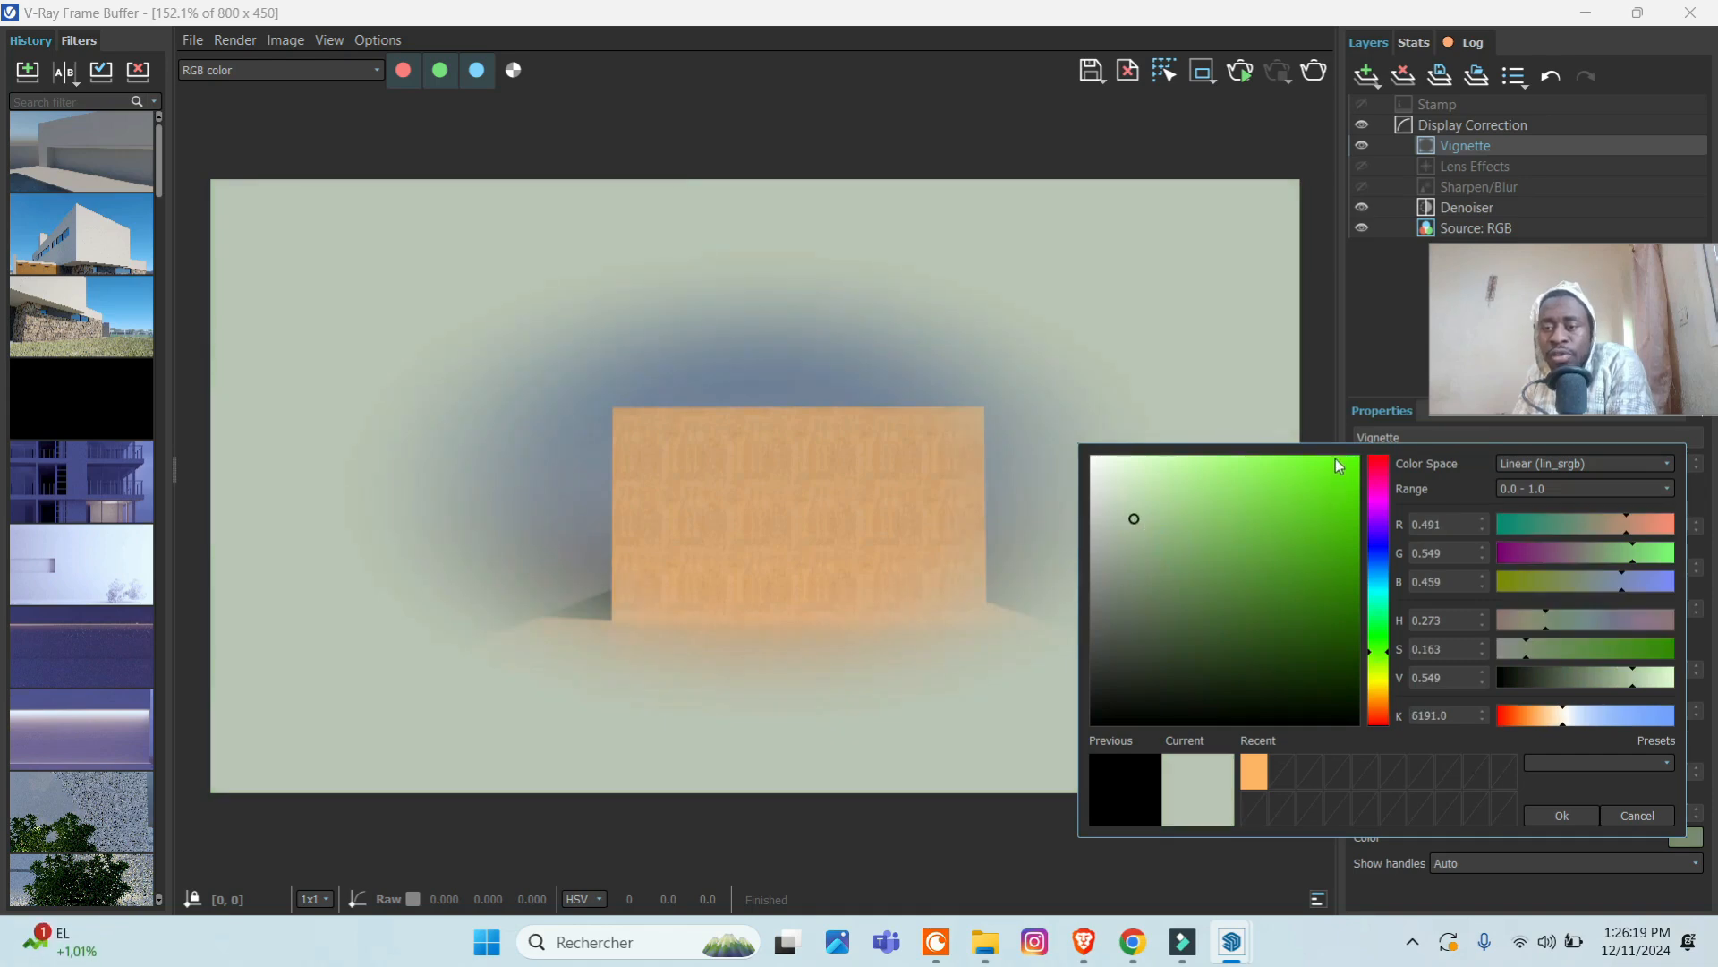
pyautogui.moveTo(1335, 458); pyautogui.dragTo(807, 295)
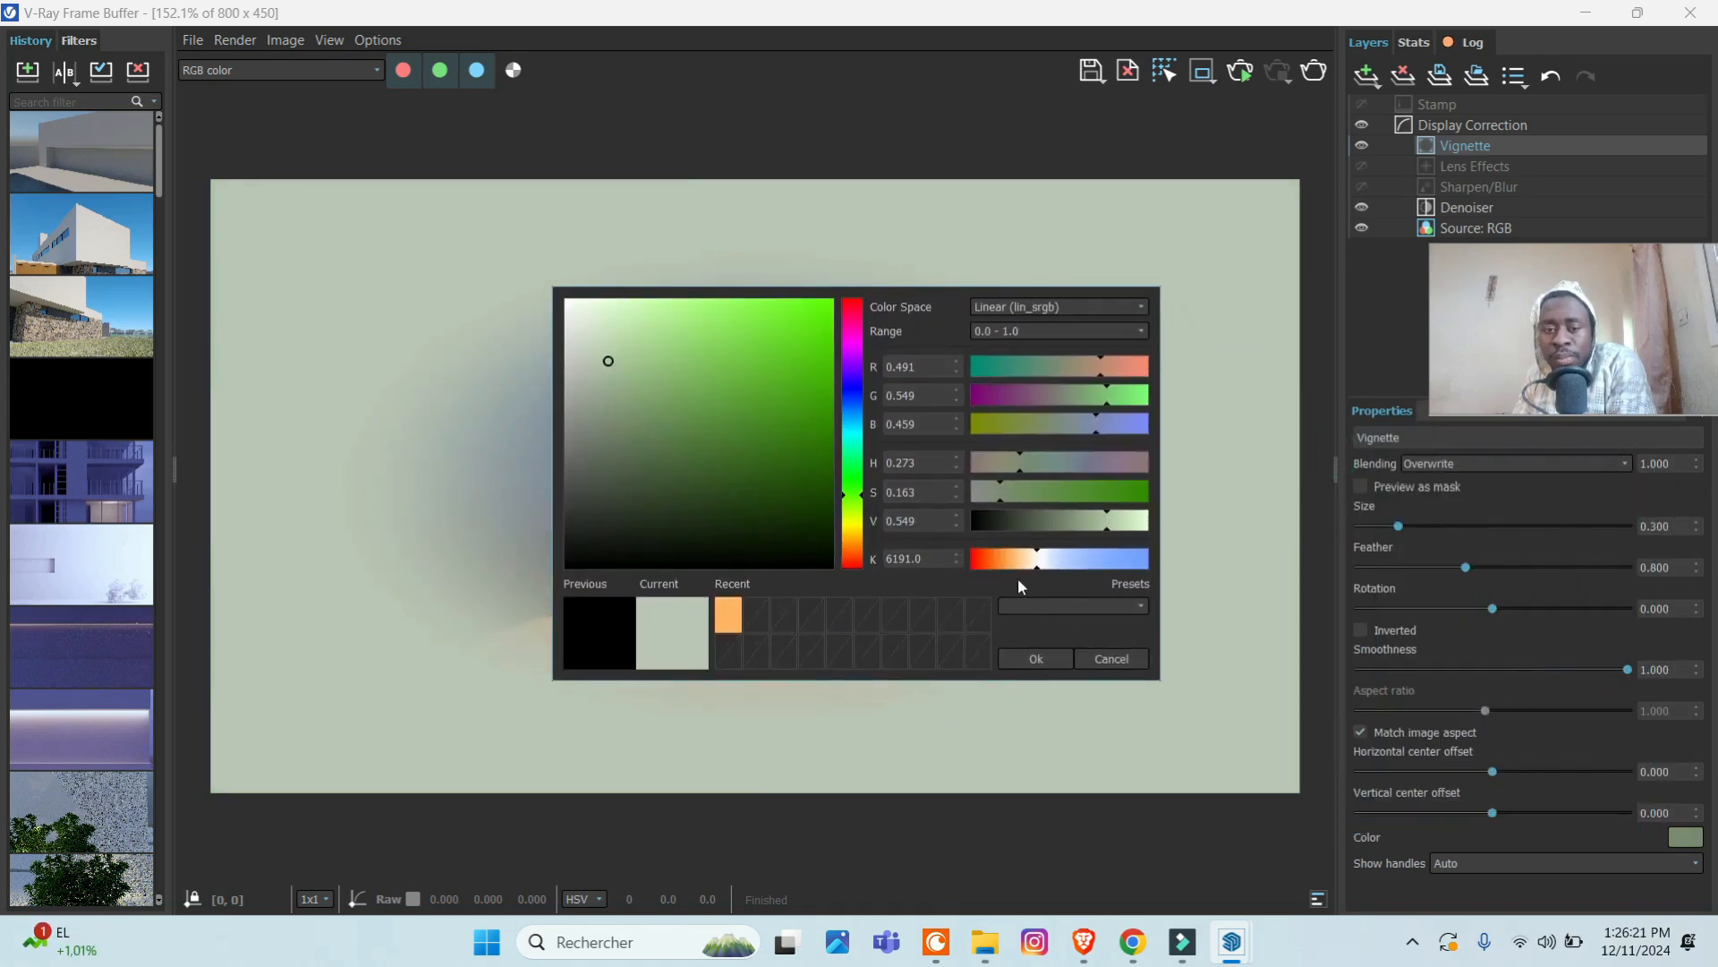
pyautogui.moveTo(1050, 556); pyautogui.dragTo(1112, 559)
pyautogui.click(1039, 659)
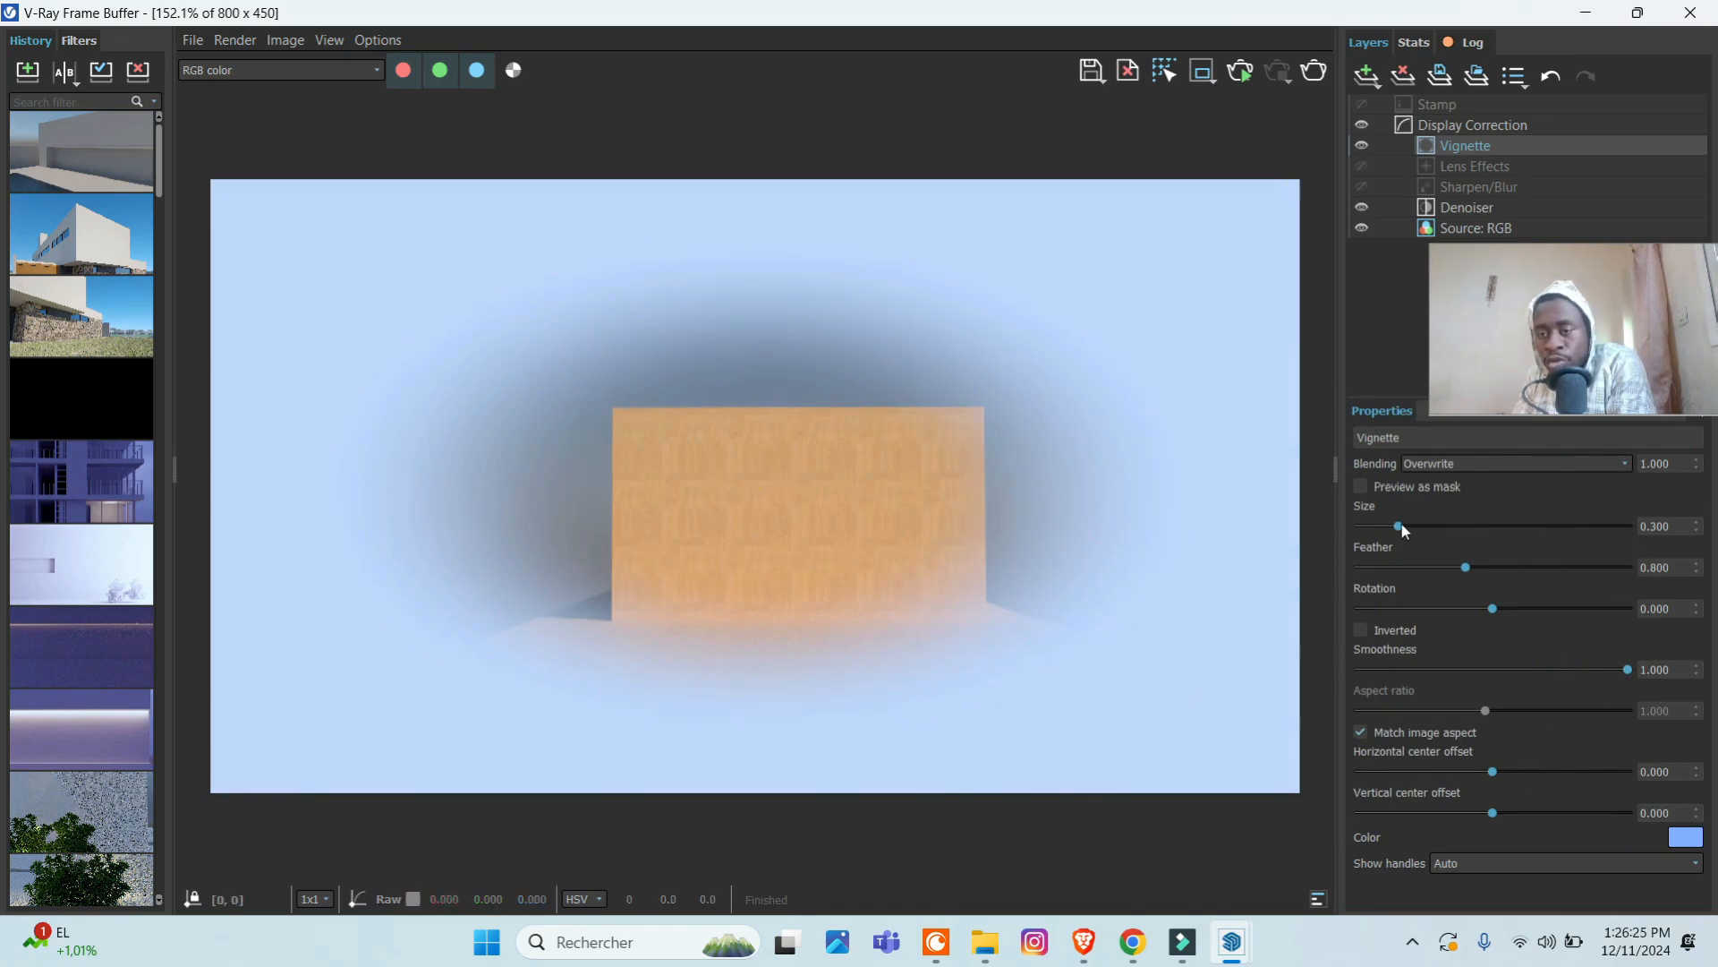
# - Set the vignette to size 0.990, feather 0.977 and rotation 12.857, and try inverting it before restoring the normal direction
pyautogui.moveTo(1401, 527); pyautogui.dragTo(1512, 605)
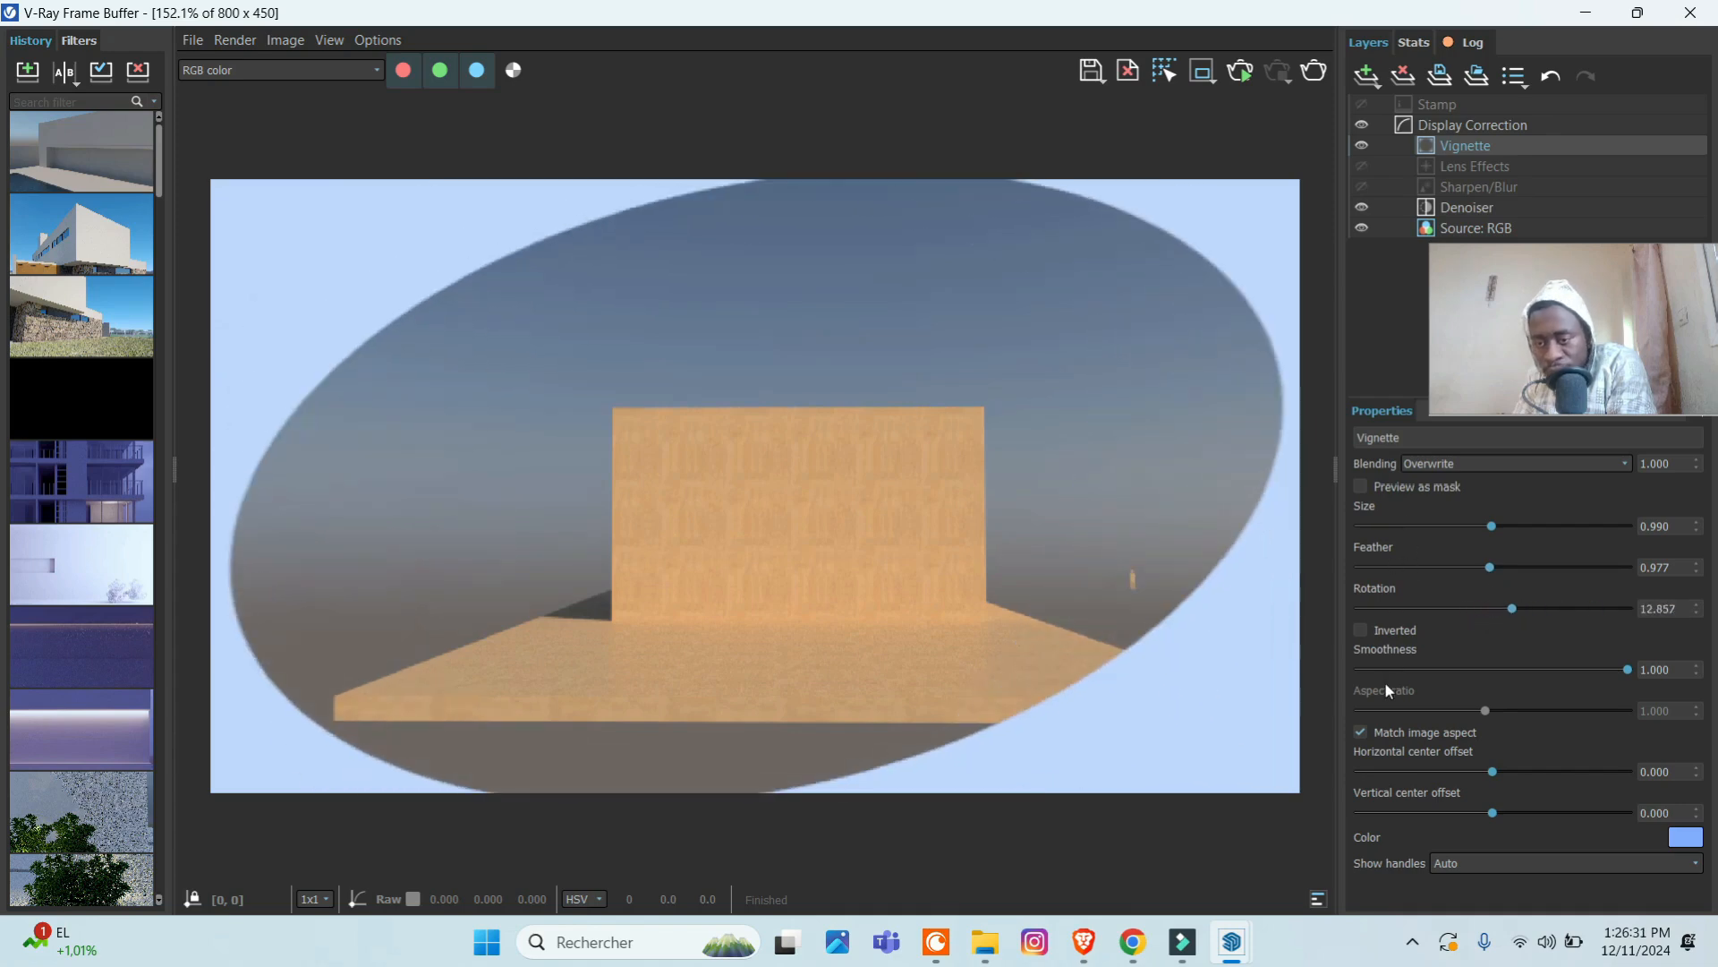
pyautogui.click(1365, 630)
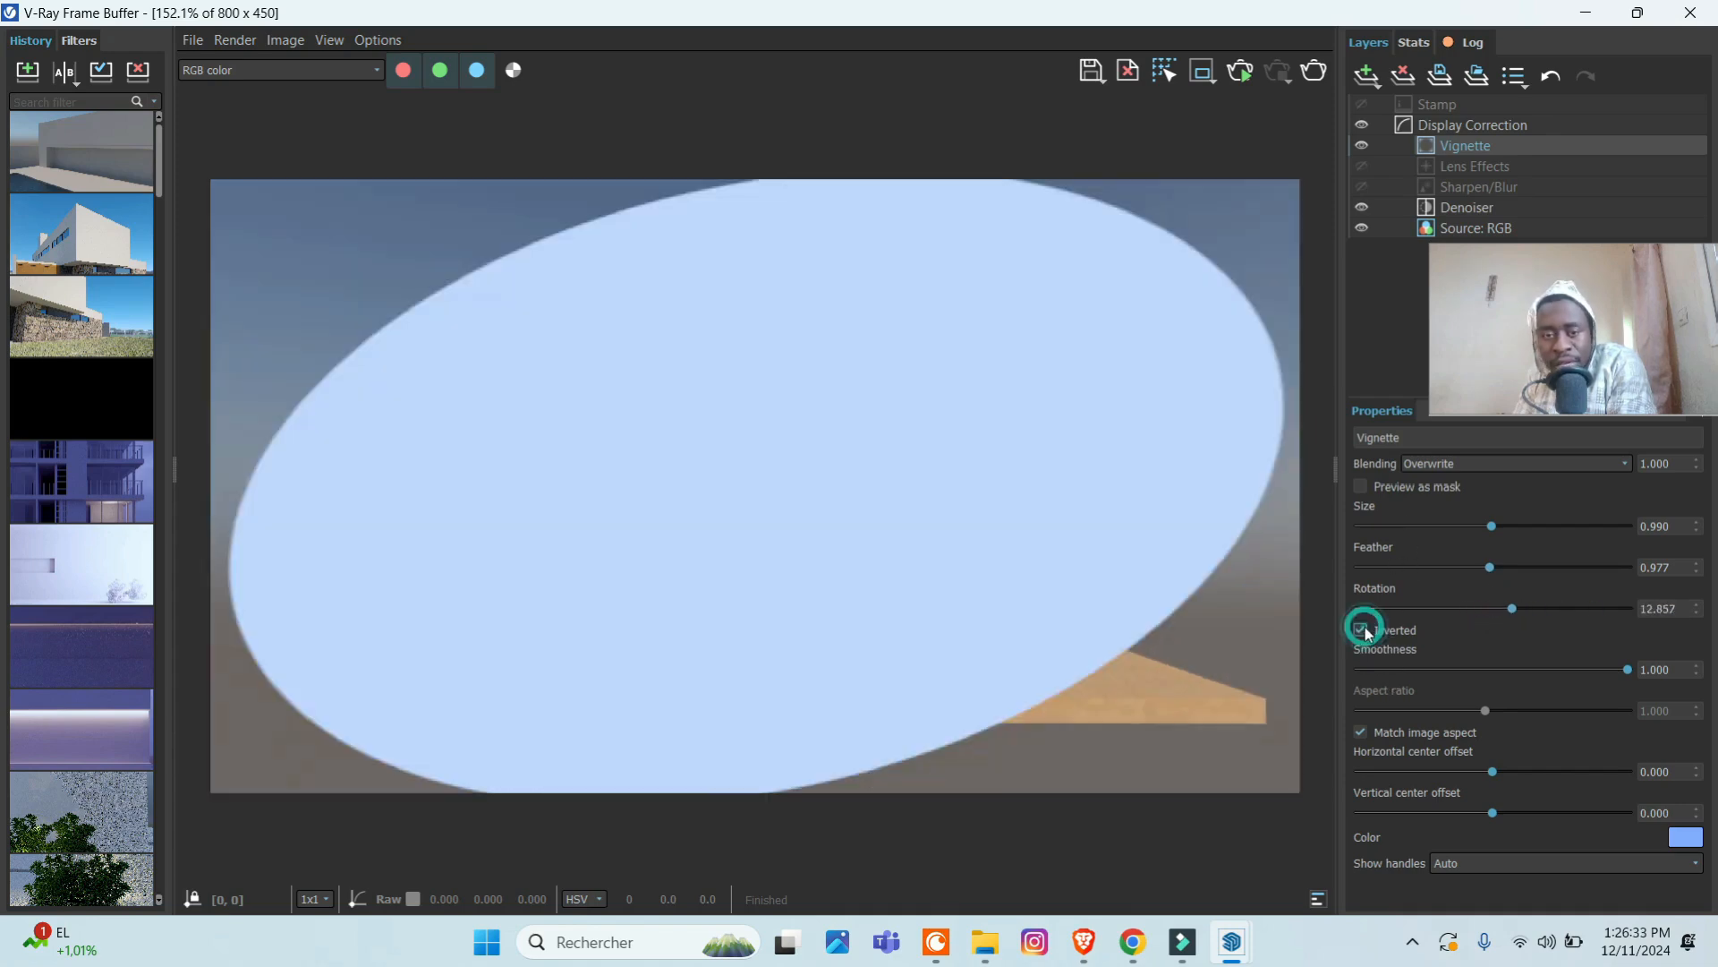
pyautogui.click(1365, 630)
pyautogui.click(1365, 631)
pyautogui.click(1365, 630)
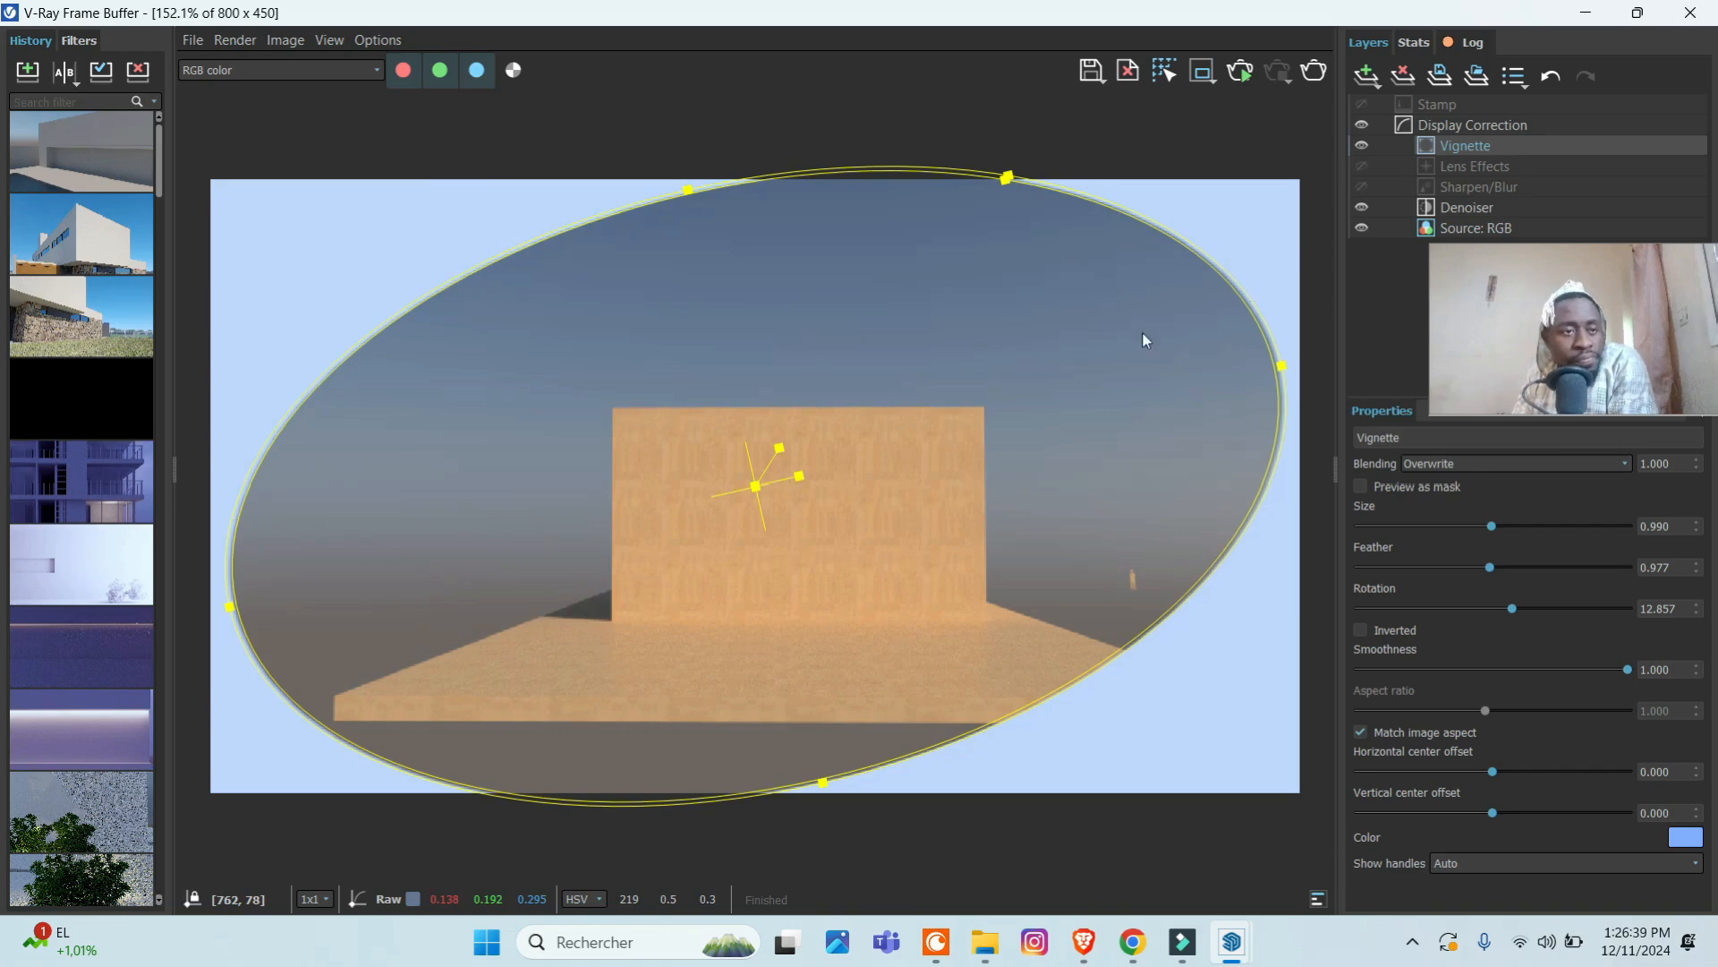
# - Show the filter presets in a widened two-column list and delete the Vignette layer
pyautogui.click(79, 43)
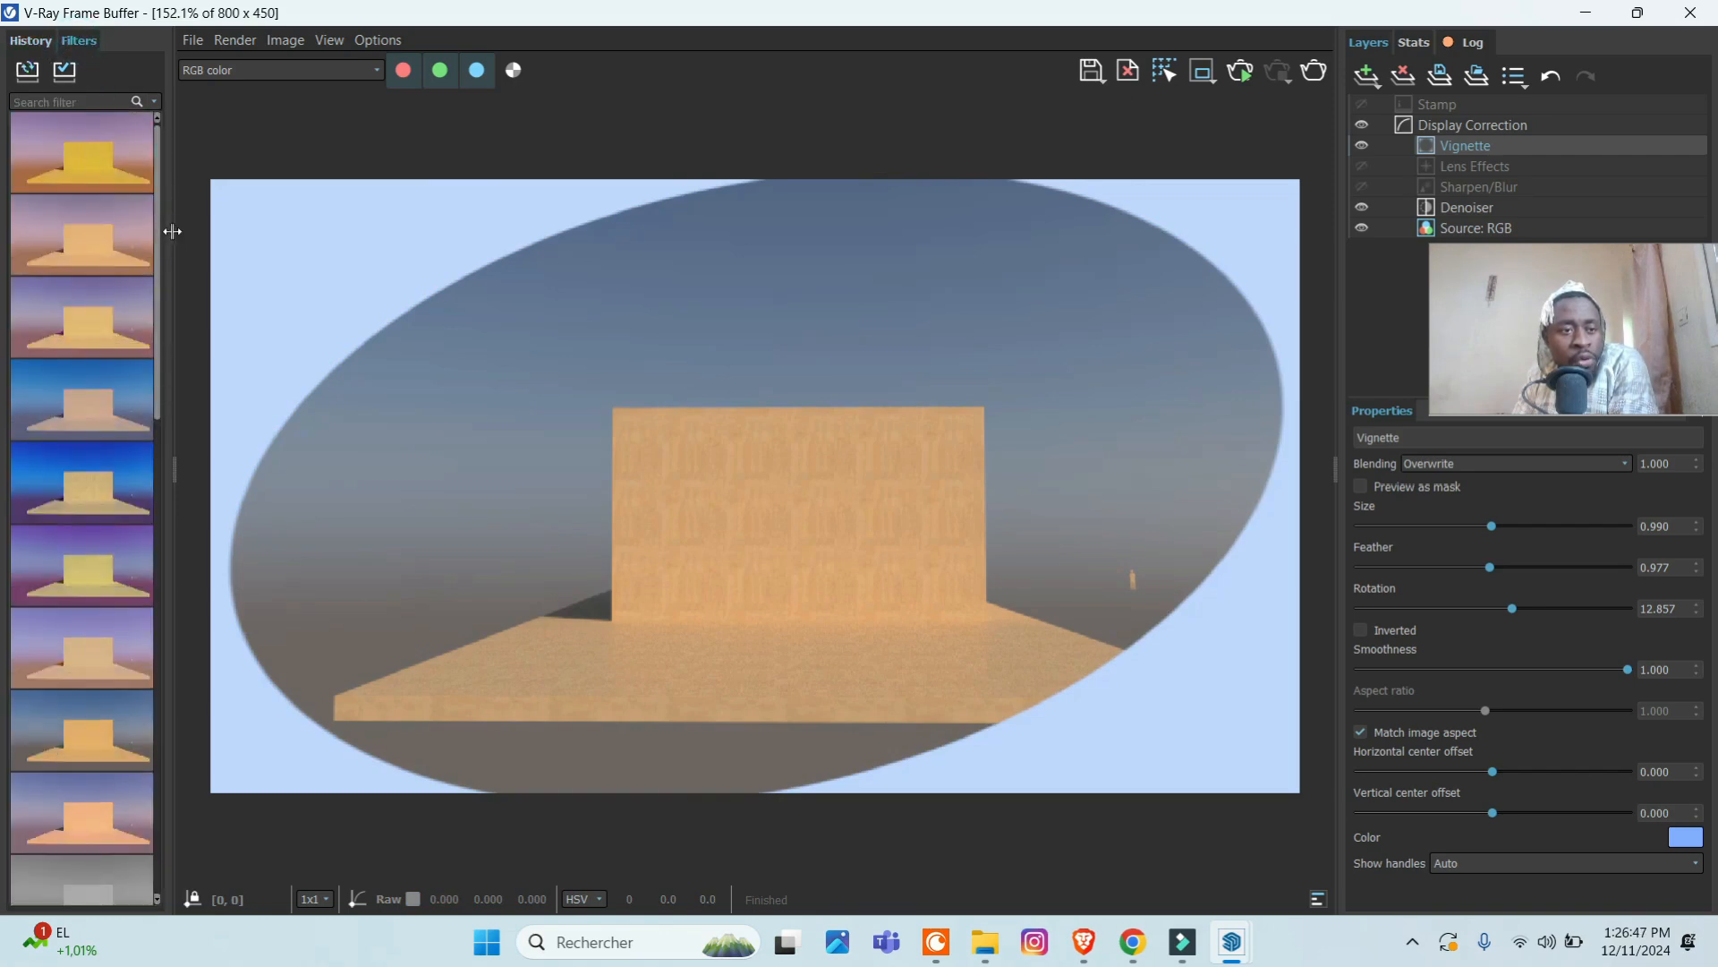
pyautogui.moveTo(173, 232); pyautogui.dragTo(328, 240)
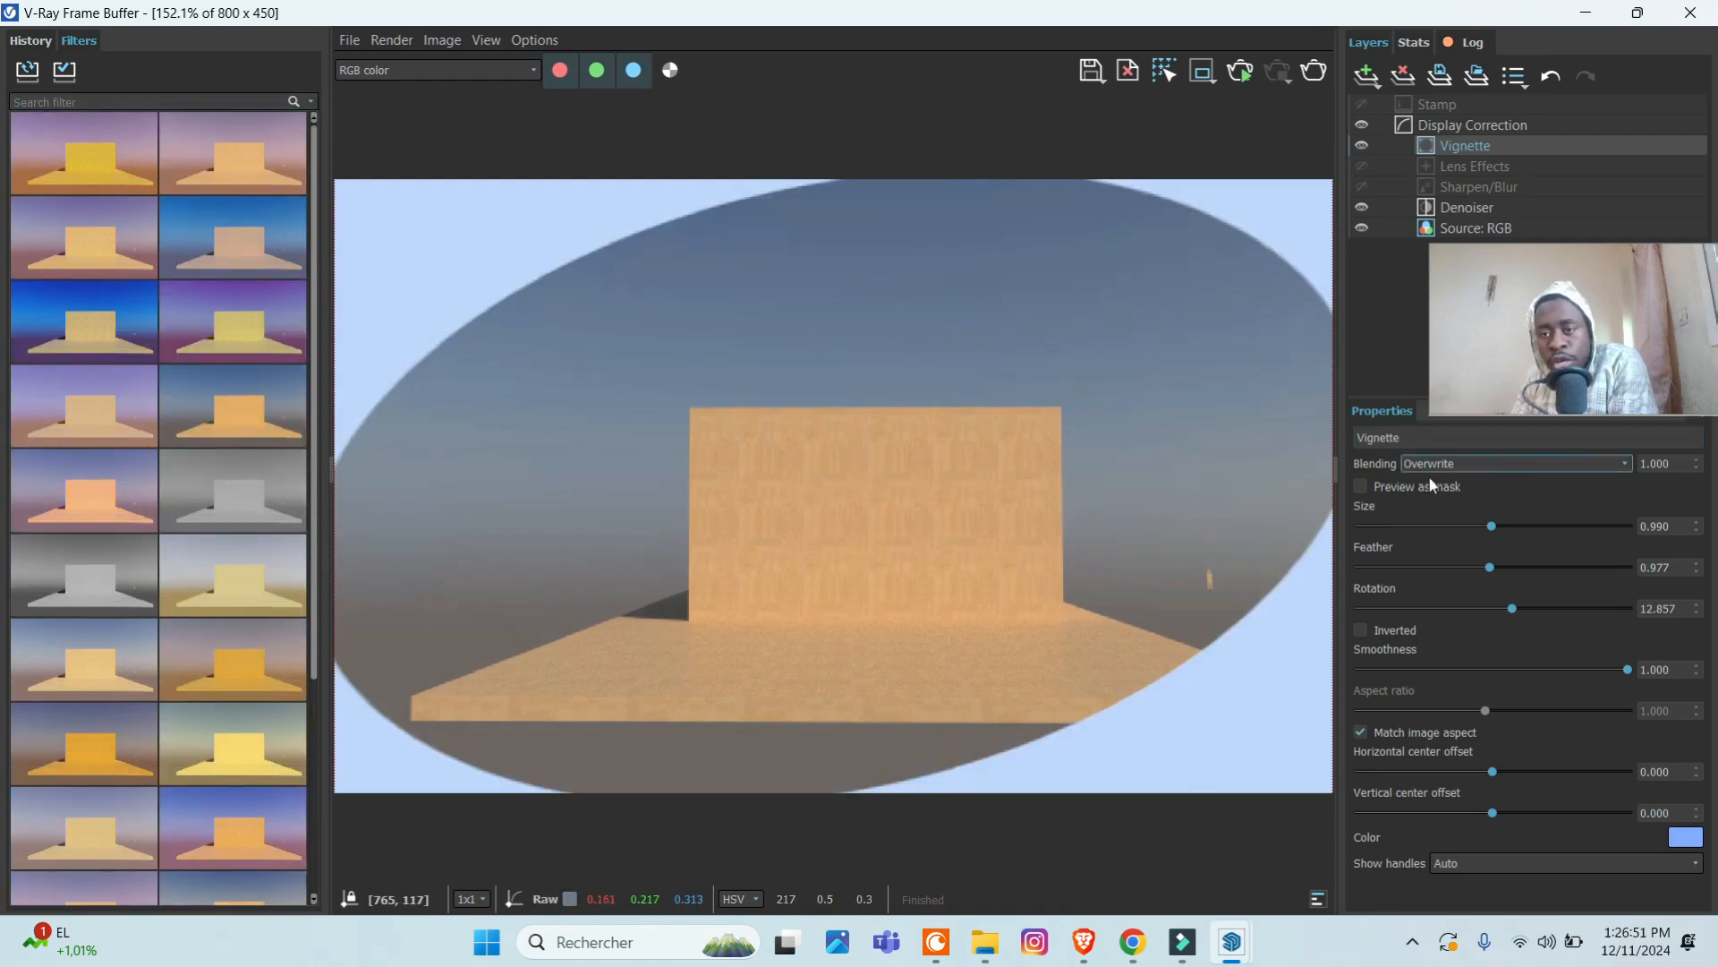
pyautogui.rightClick(1468, 152)
pyautogui.click(1509, 219)
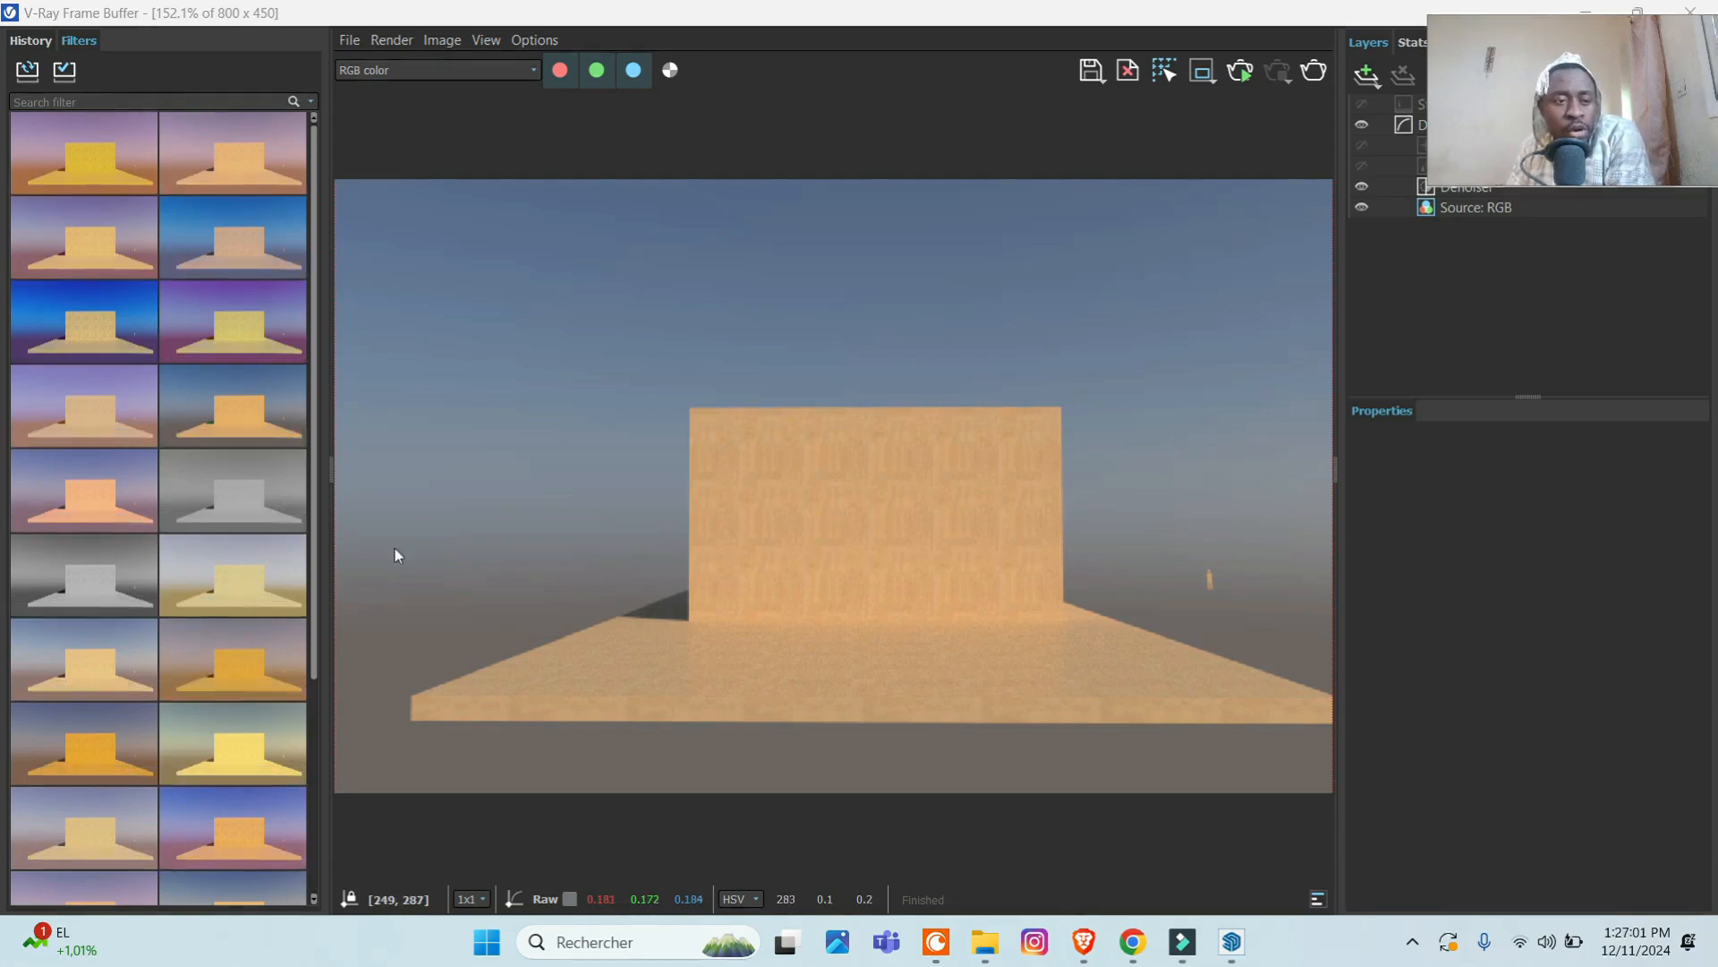
# - Apply the Sunset_Silhouette filter preset and inspect the settings of its Curves - Contrast and Filmic tonemap layers
pyautogui.click(84, 321)
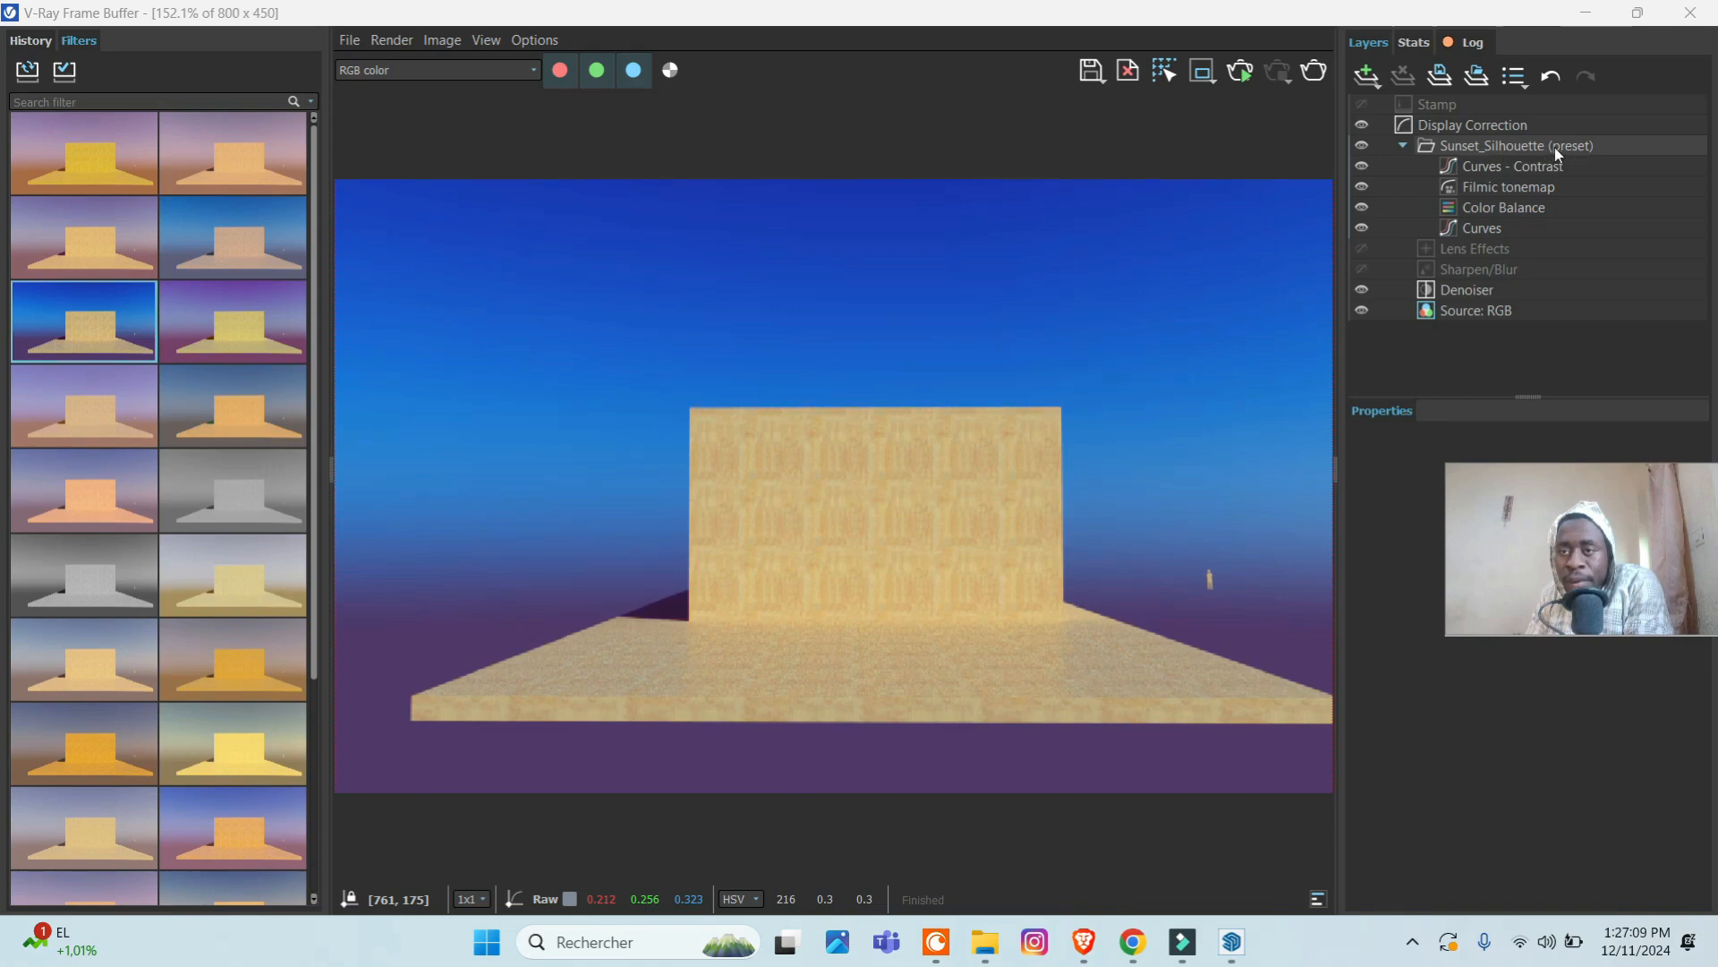
pyautogui.click(1505, 168)
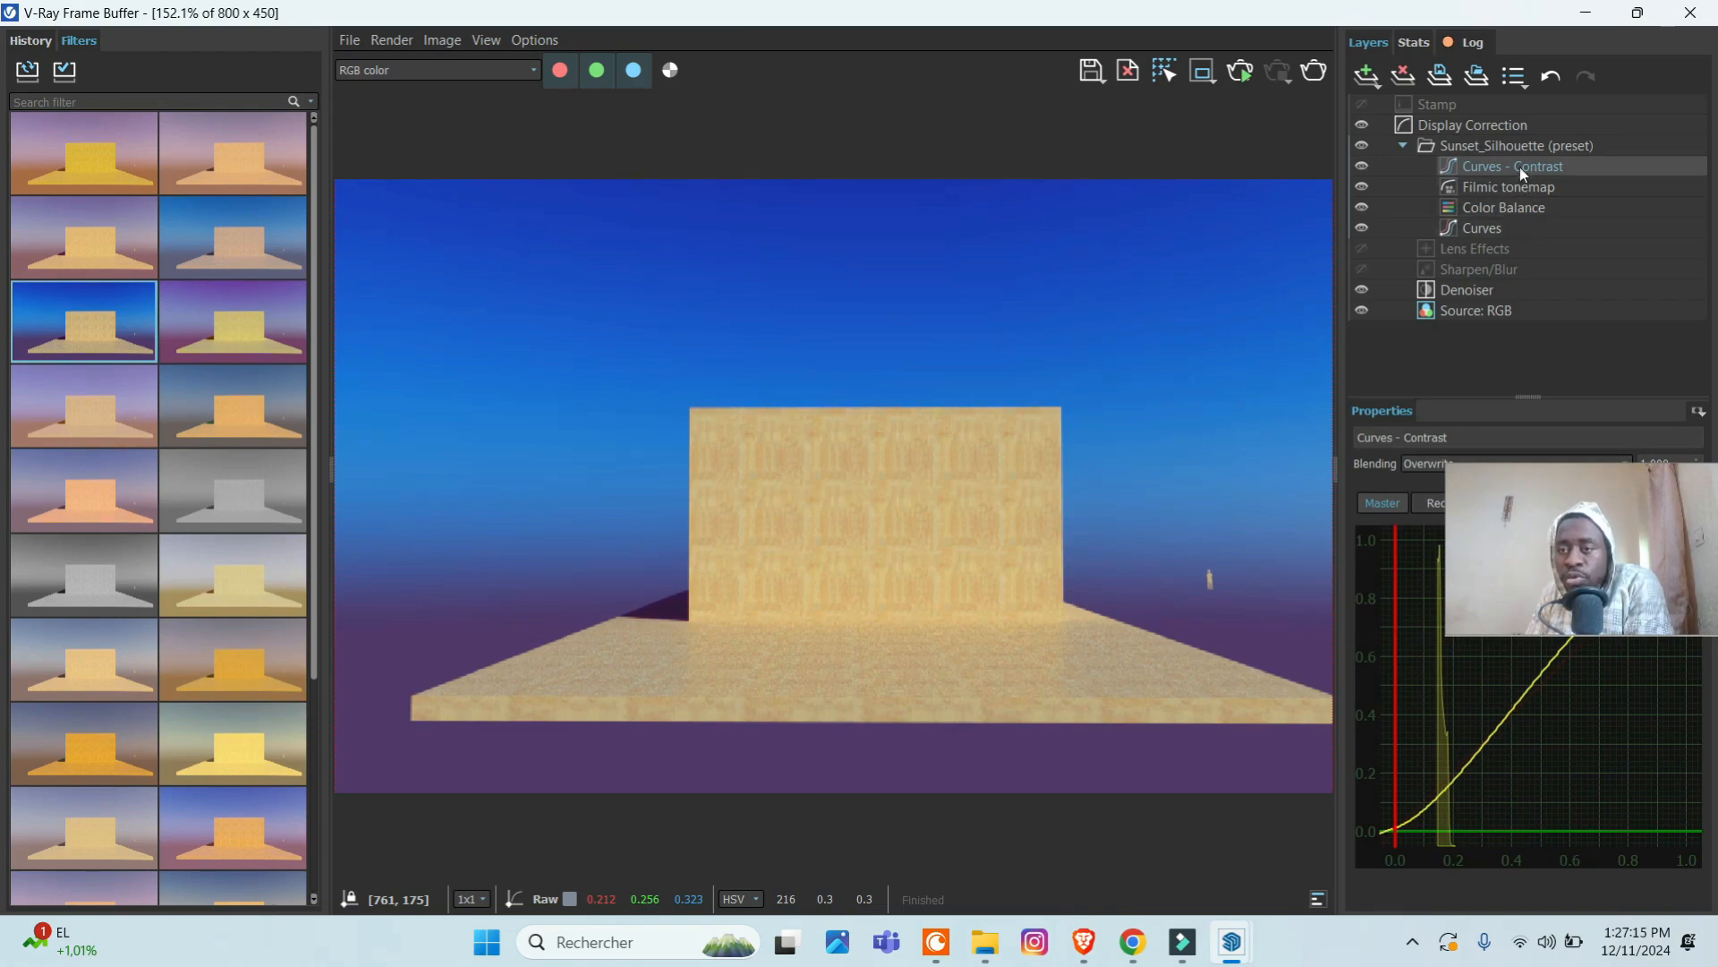
pyautogui.click(1500, 185)
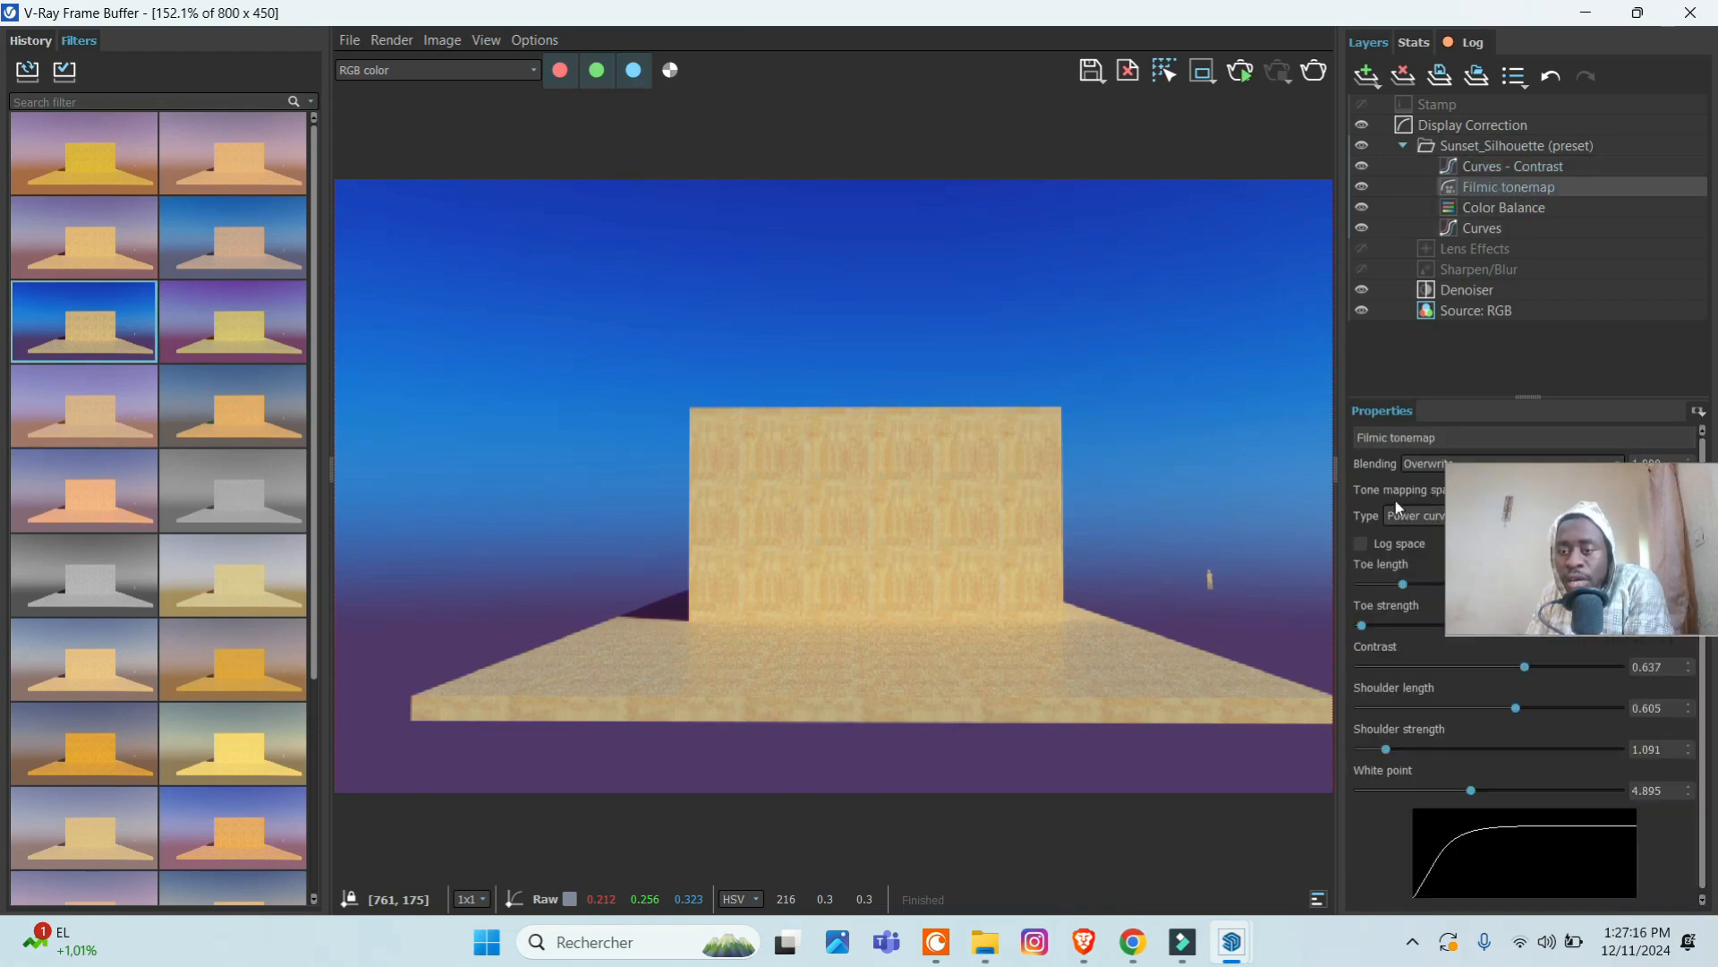
pyautogui.click(1494, 165)
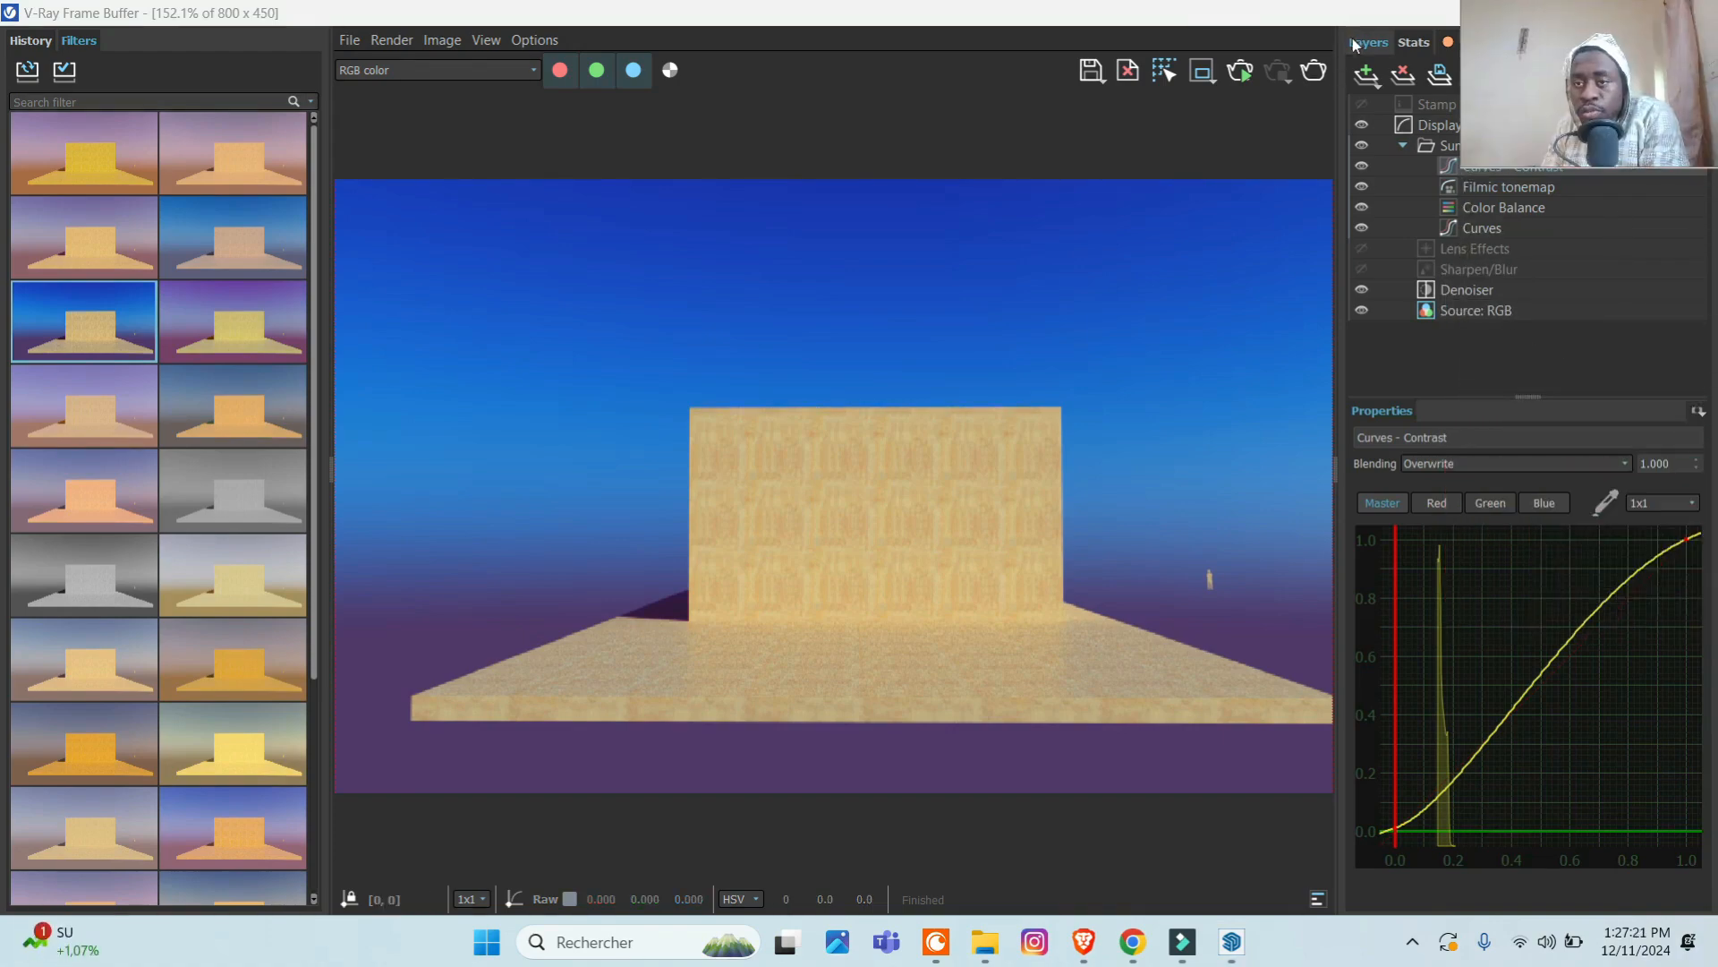
# - Make the Frame Buffer a floating, enlarged window and shift the lowest Curves - Contrast point to about (-0.05, 0.036)
pyautogui.moveTo(1367, 14); pyautogui.dragTo(1215, 34)
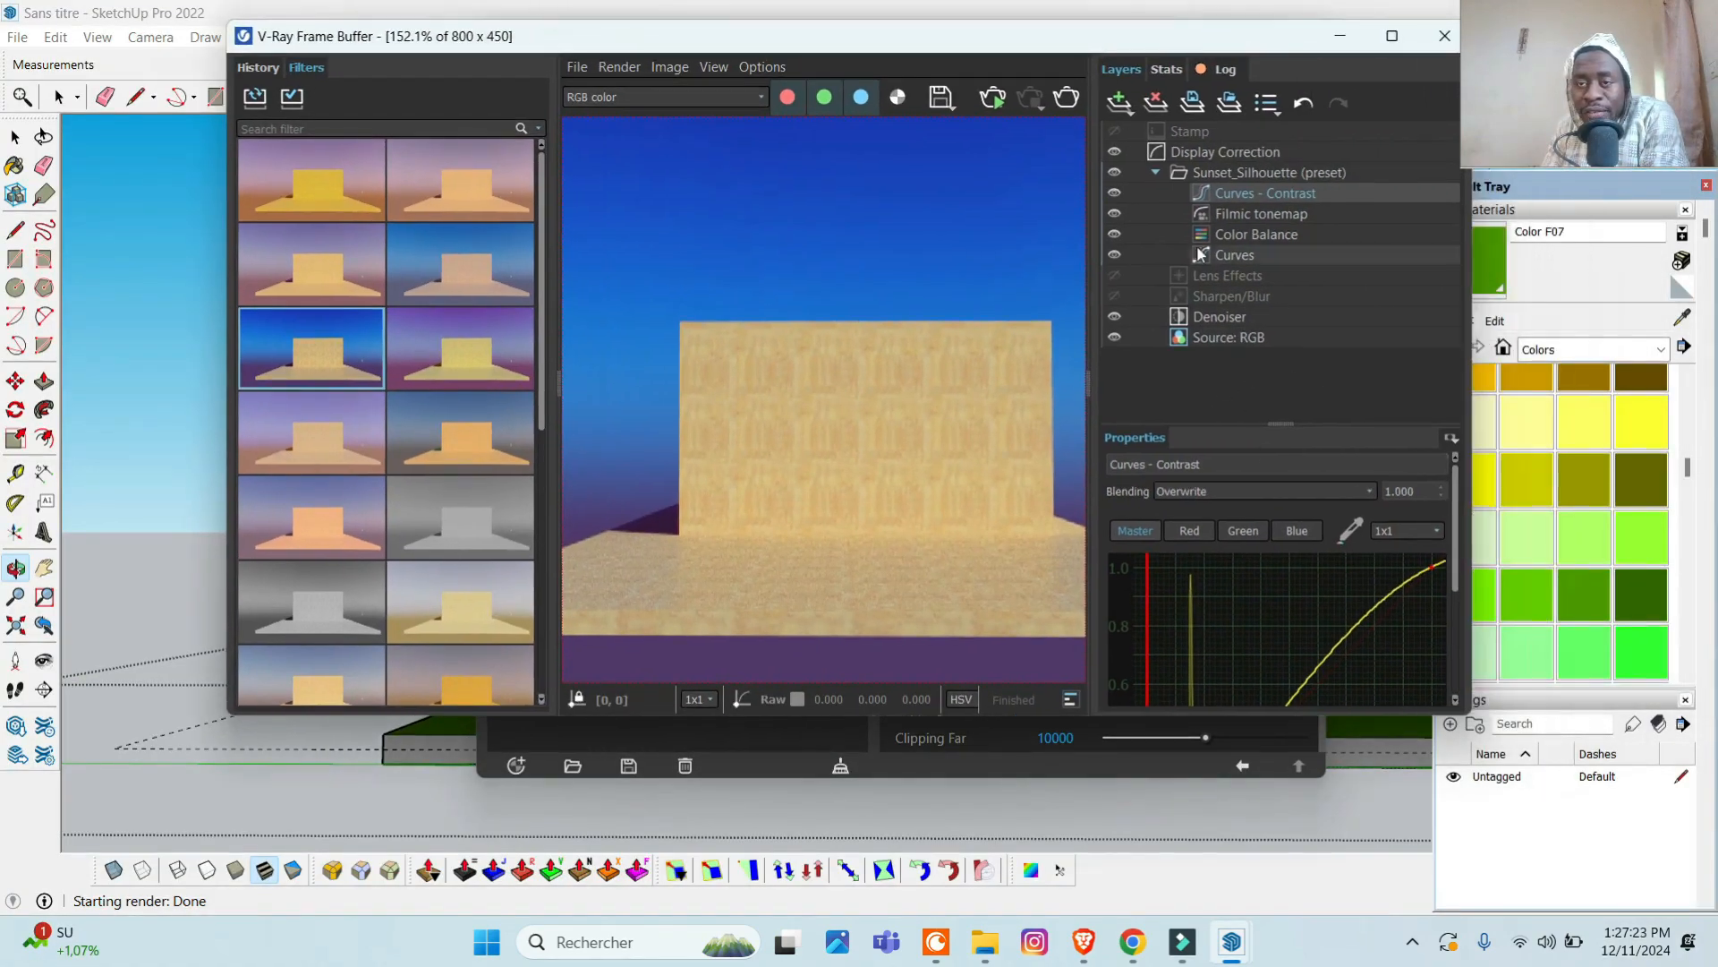
pyautogui.doubleClick(1123, 721)
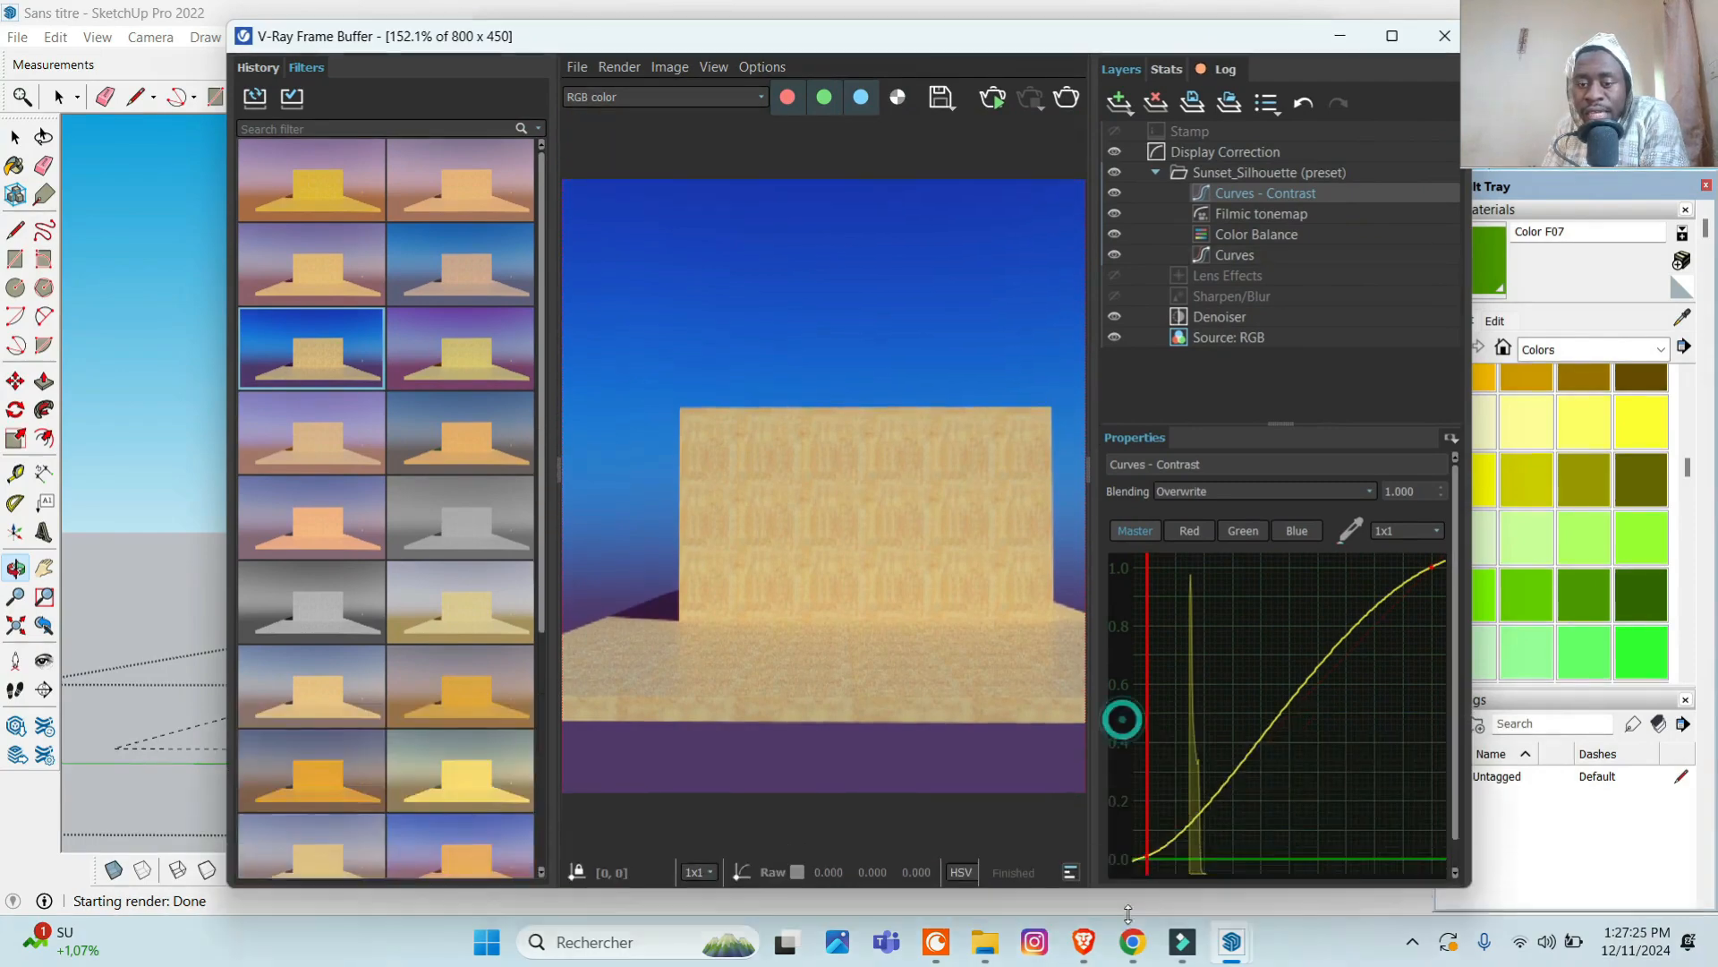
pyautogui.moveTo(1473, 542); pyautogui.dragTo(1711, 562)
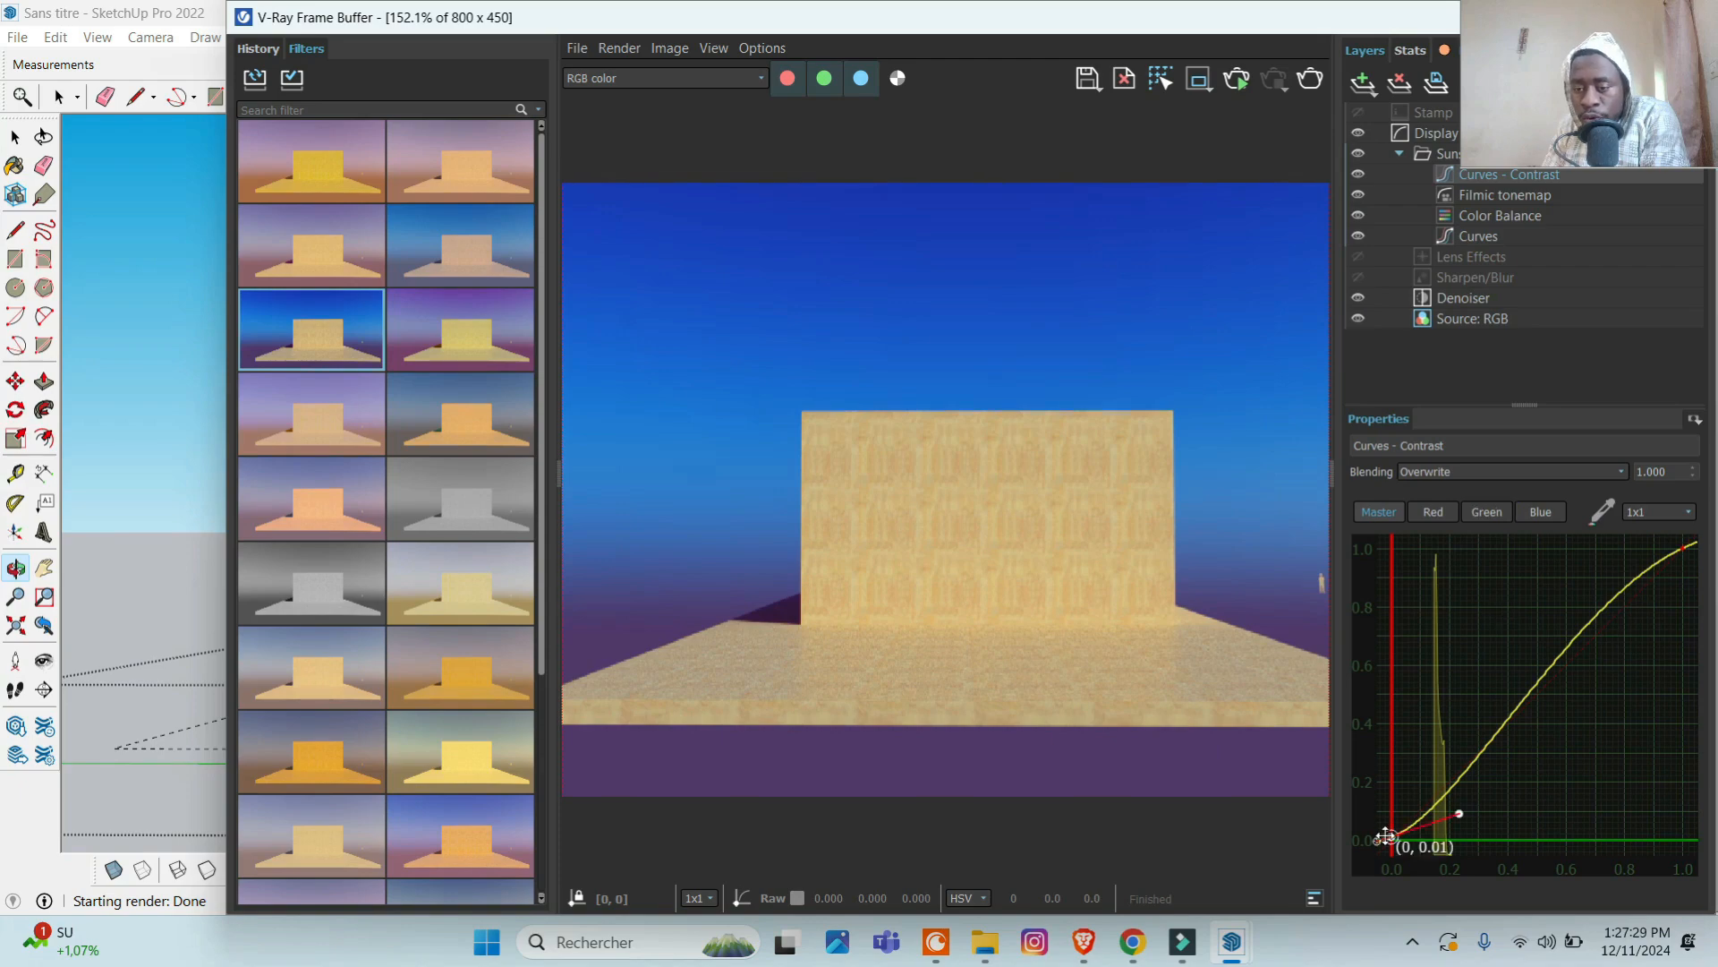
pyautogui.moveTo(1385, 835)
pyautogui.mouseDown()
pyautogui.moveTo(1377, 786)
pyautogui.moveTo(1384, 821)
pyautogui.moveTo(1453, 841)
pyautogui.moveTo(1394, 824)
pyautogui.mouseUp()
# - Browse the filter presets and apply the first one in the list, with the yellow wall and mauve sky
pyautogui.scroll(-5, 392, 453)
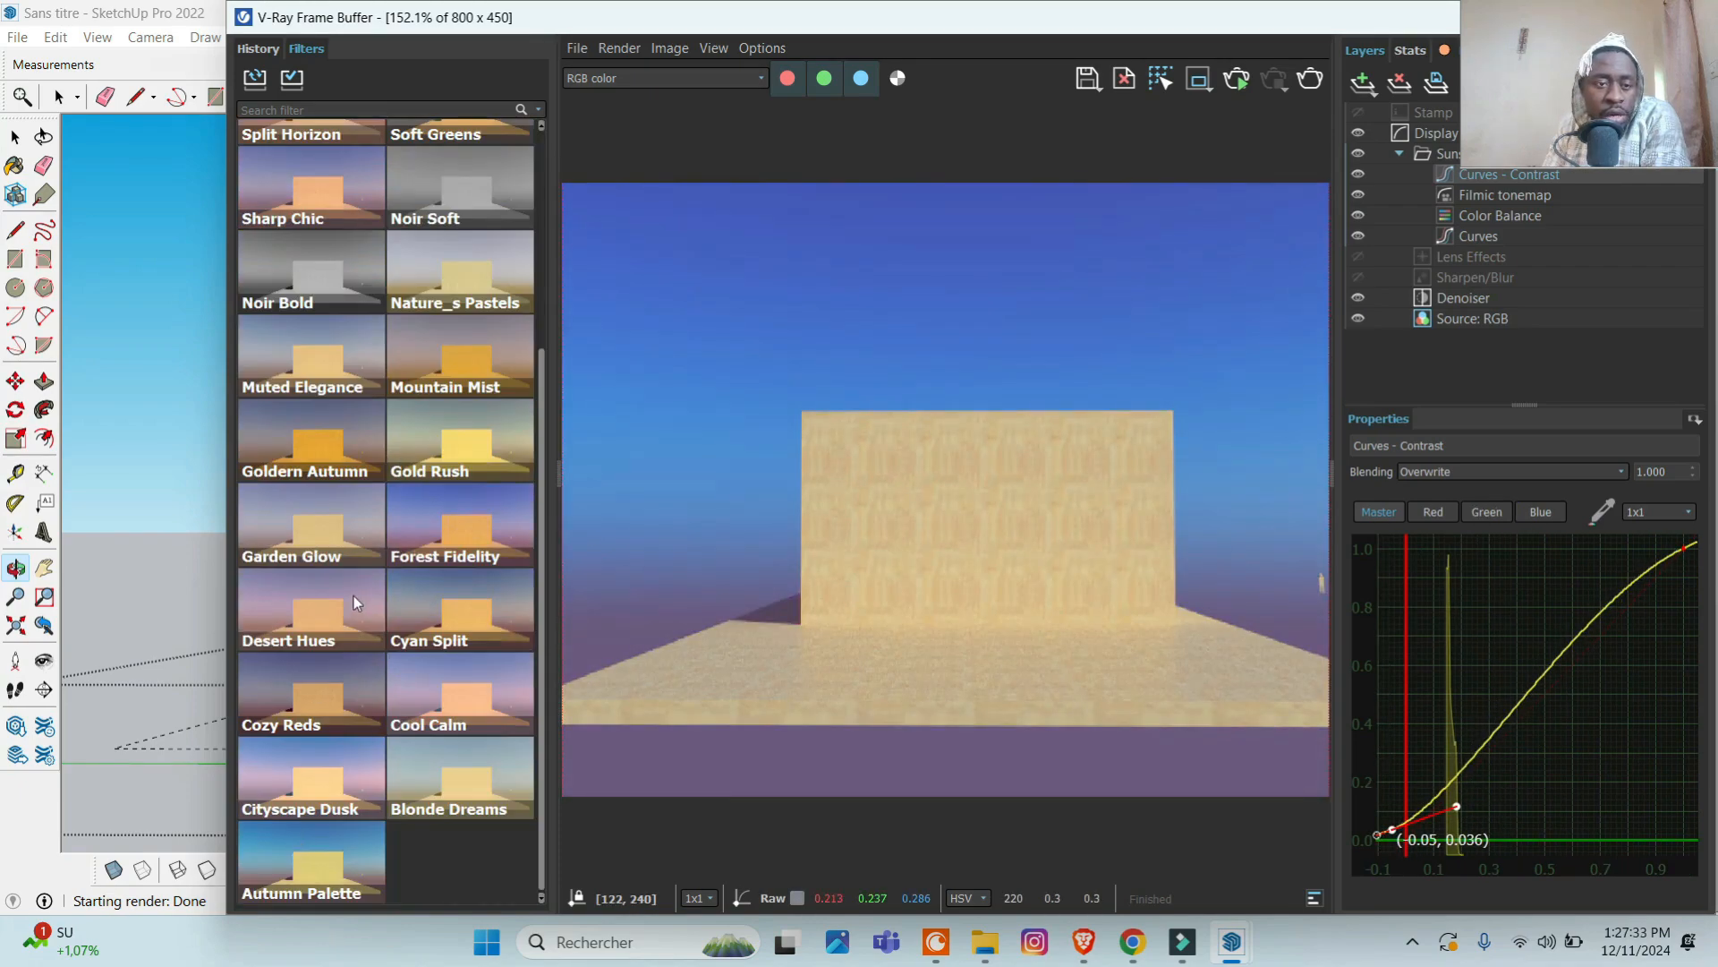
pyautogui.scroll(3, 417, 203)
pyautogui.click(356, 154)
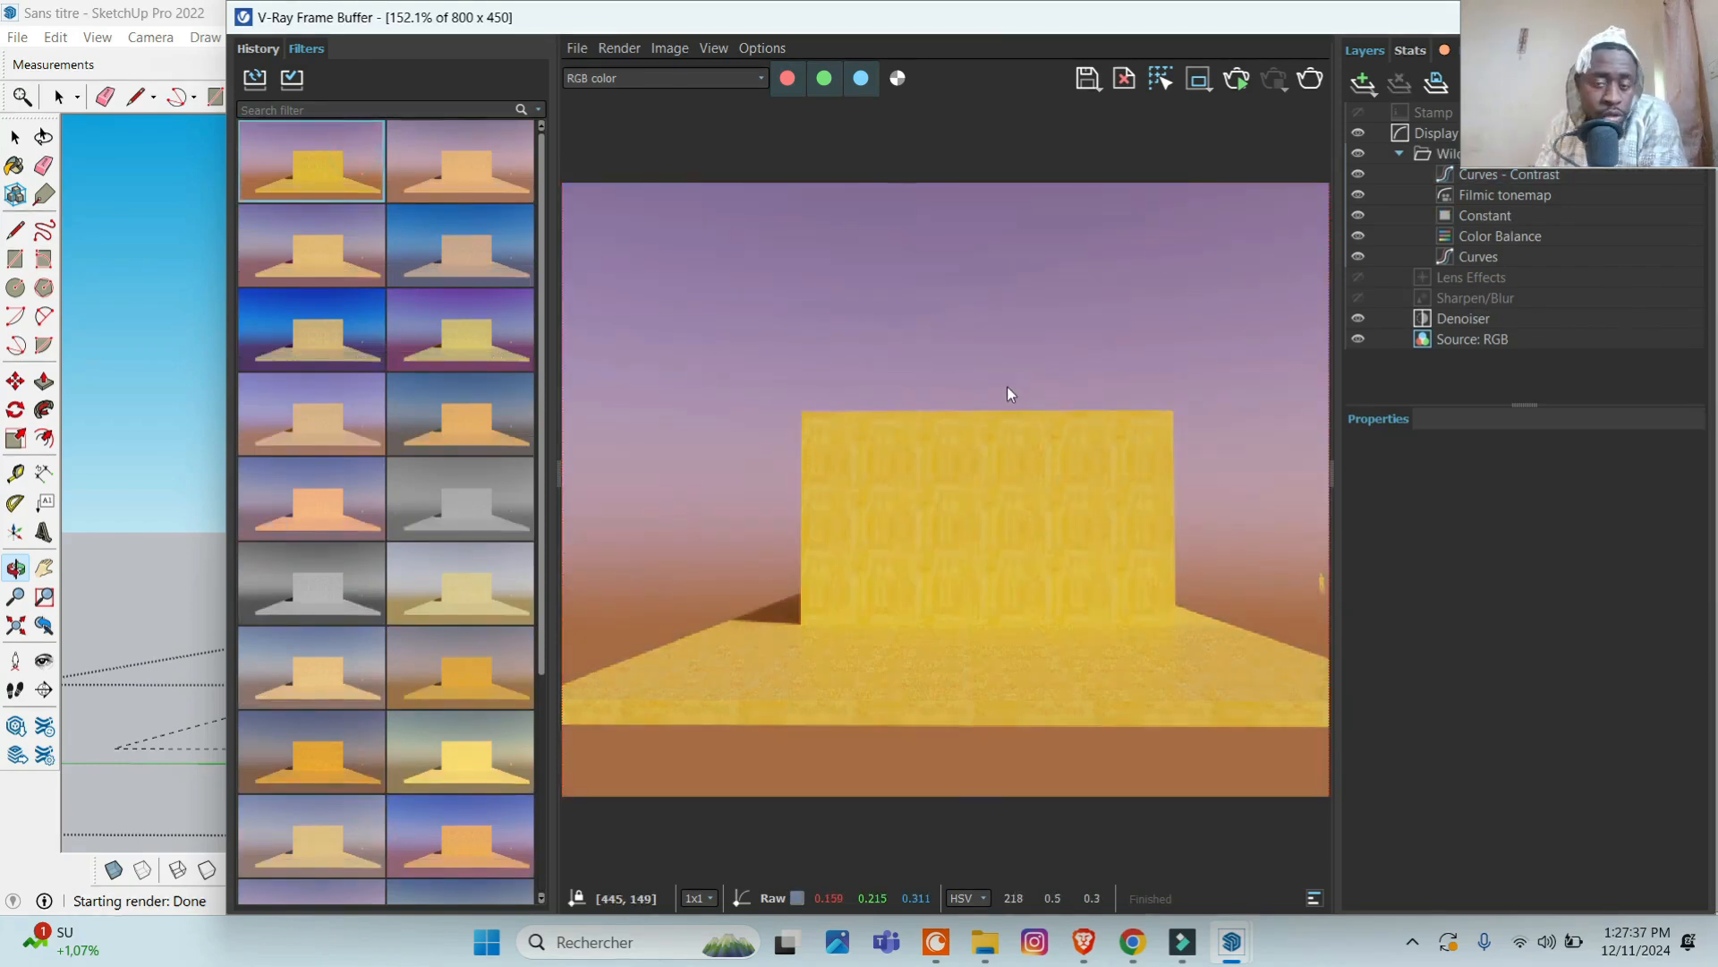
pyautogui.scroll(-4, 1017, 367)
pyautogui.scroll(5, 1021, 587)
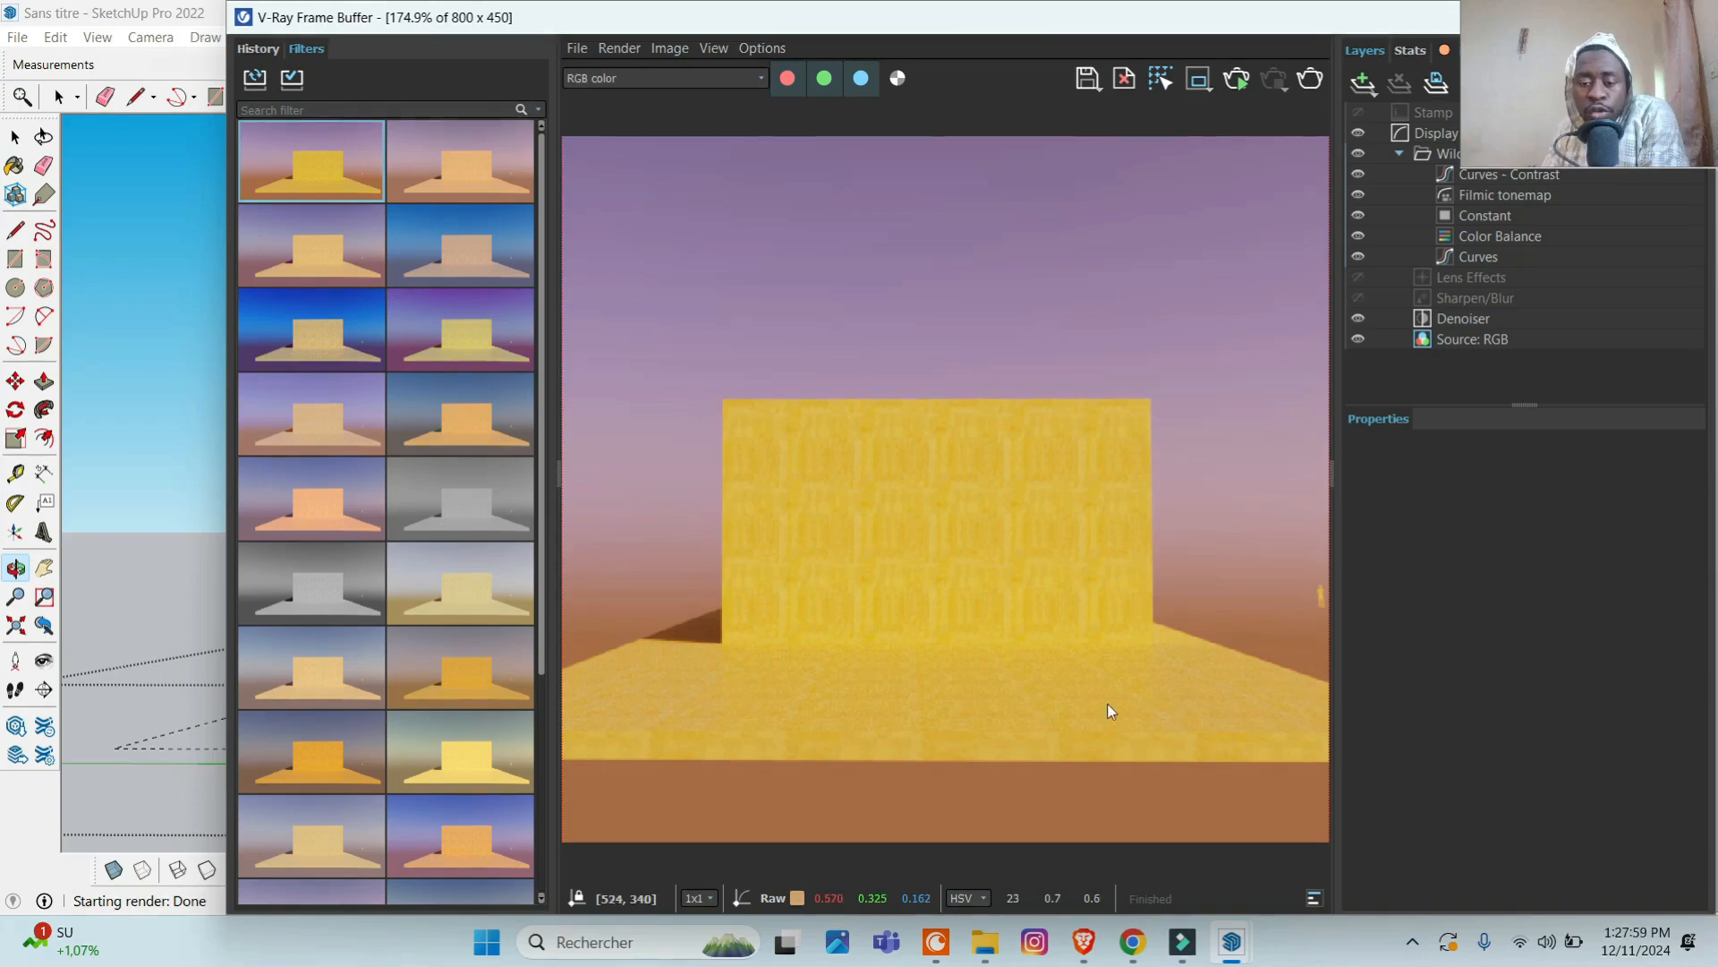
# - Switch to the Chrome window with the Lumion training website and open its list of courses under Cours
pyautogui.moveTo(1132, 941)
pyautogui.click(1136, 797)
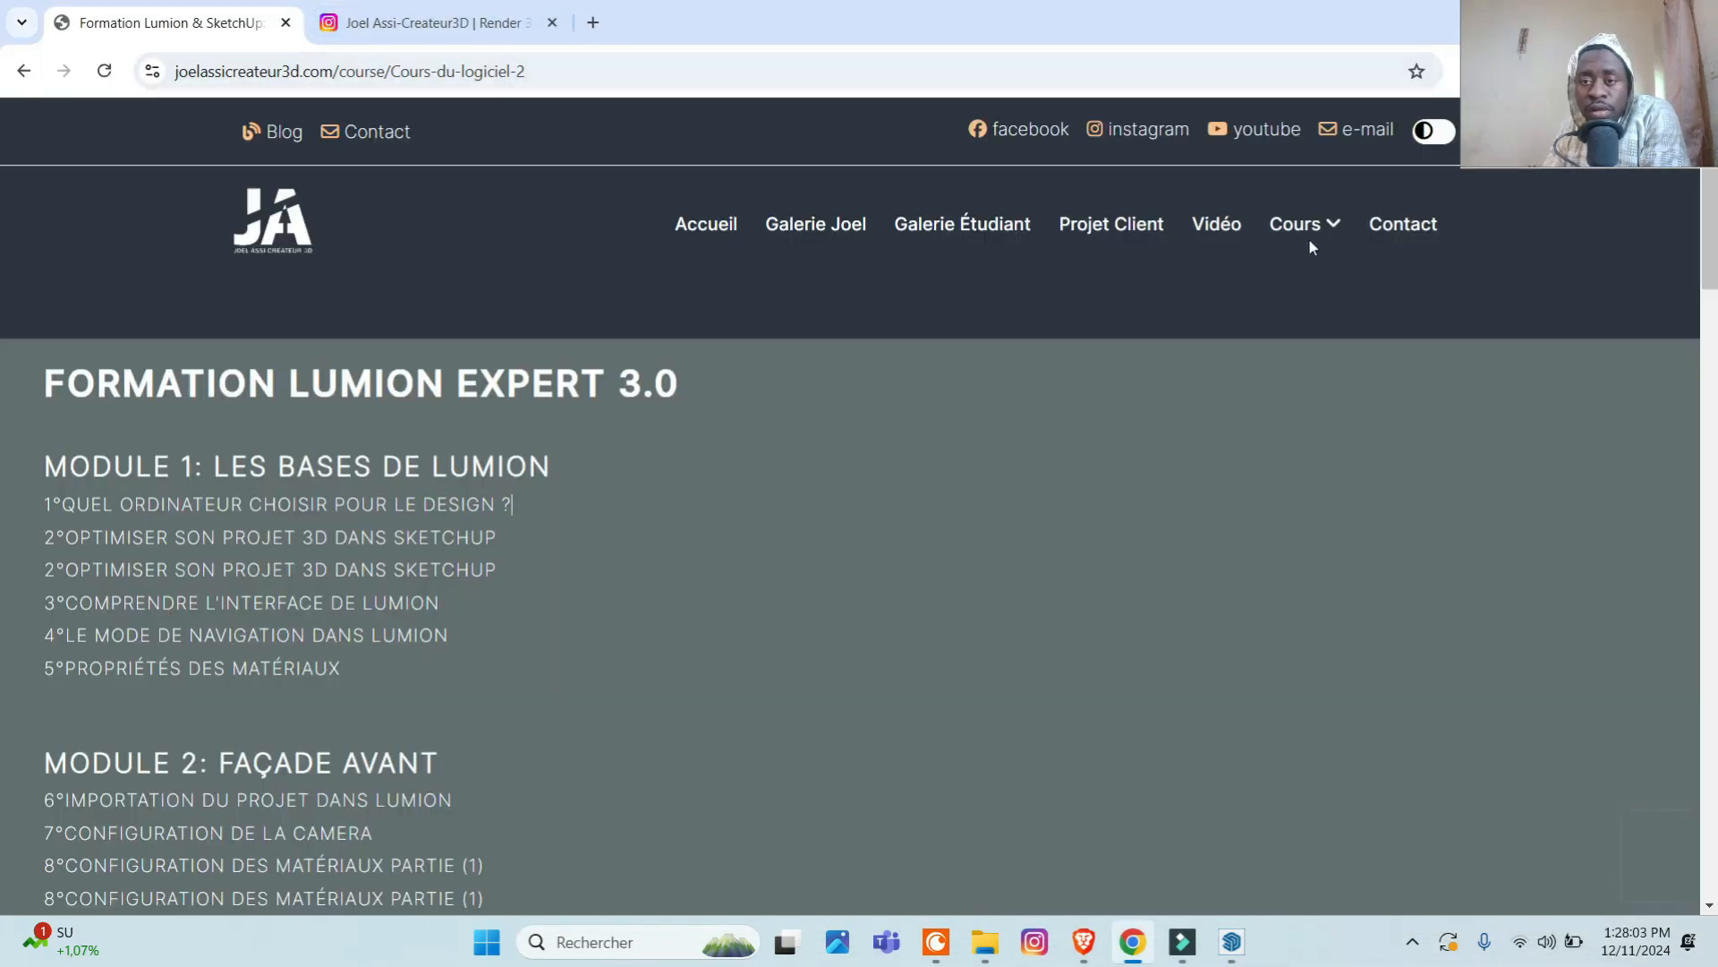
pyautogui.moveTo(1309, 238)
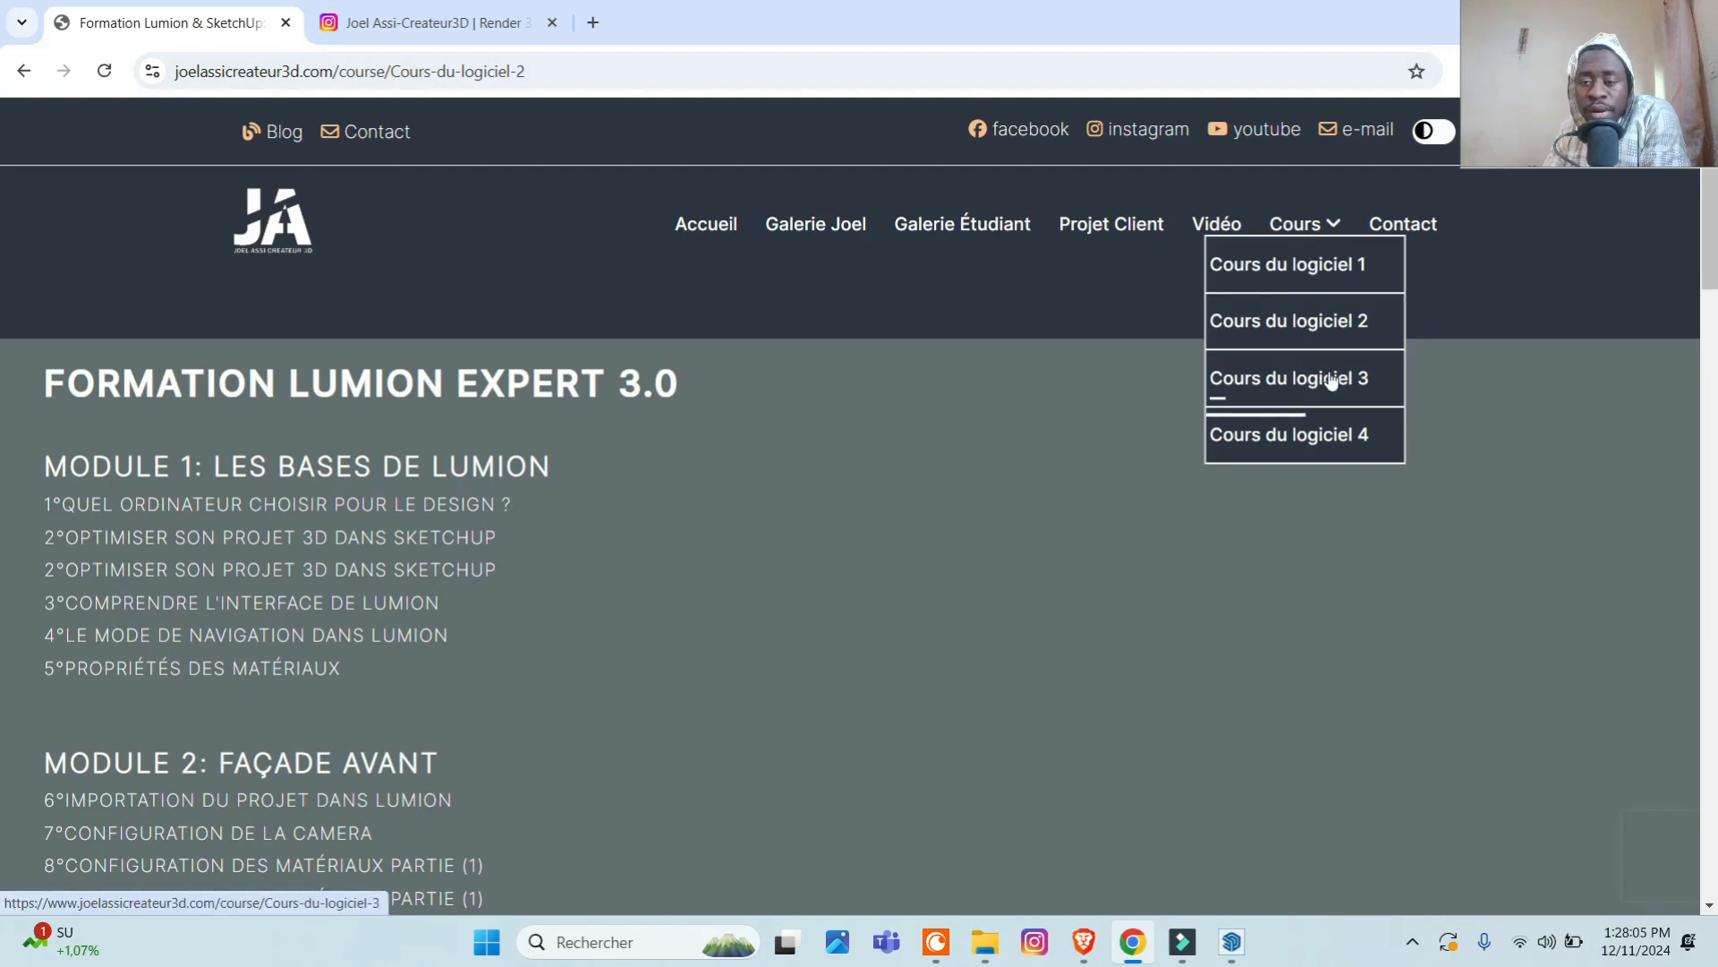